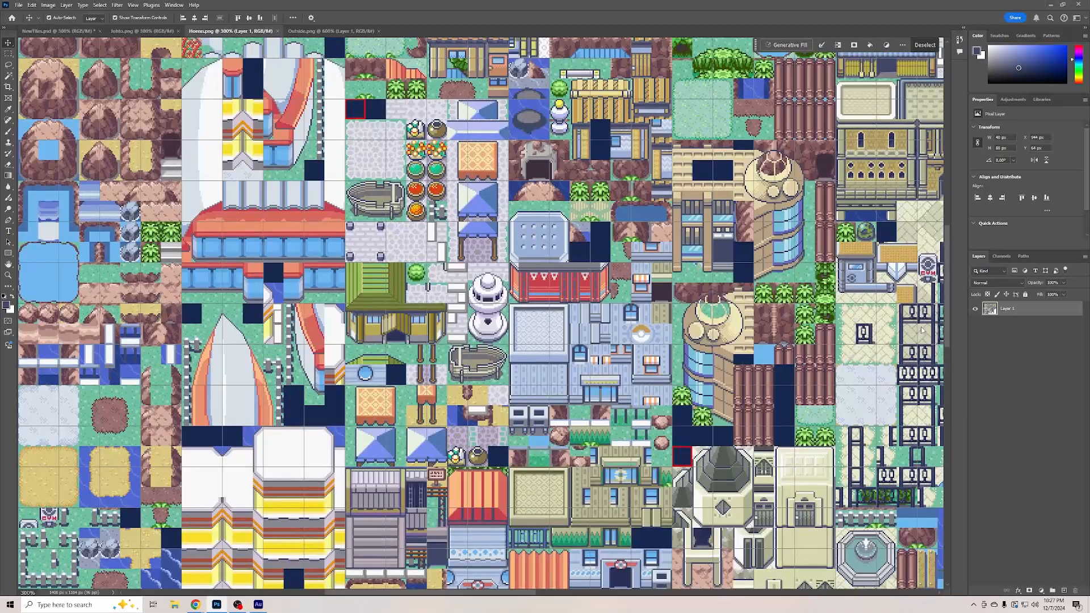
Look over the buildings, rocks and props across the Hoenn.png tileset
scroll(922, 330, up, 1)
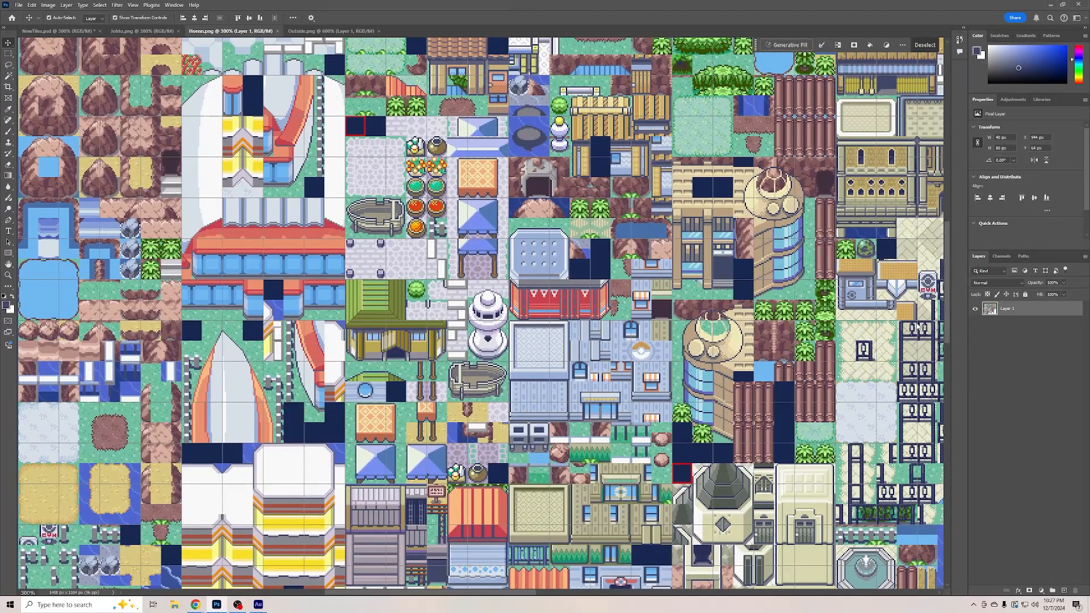
scroll(918, 326, up, 10)
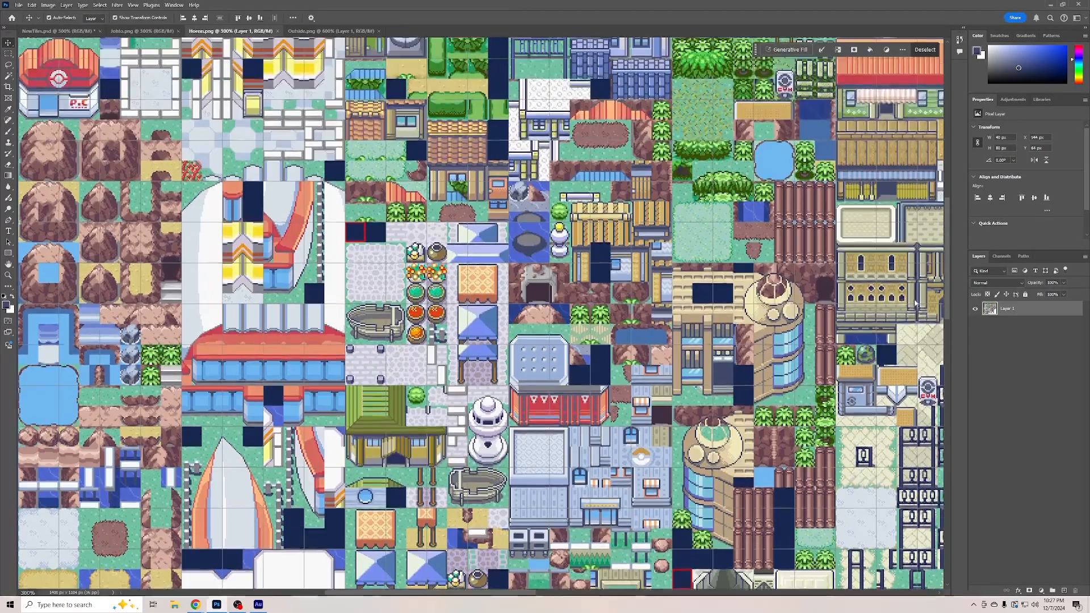
scroll(893, 257, down, 5)
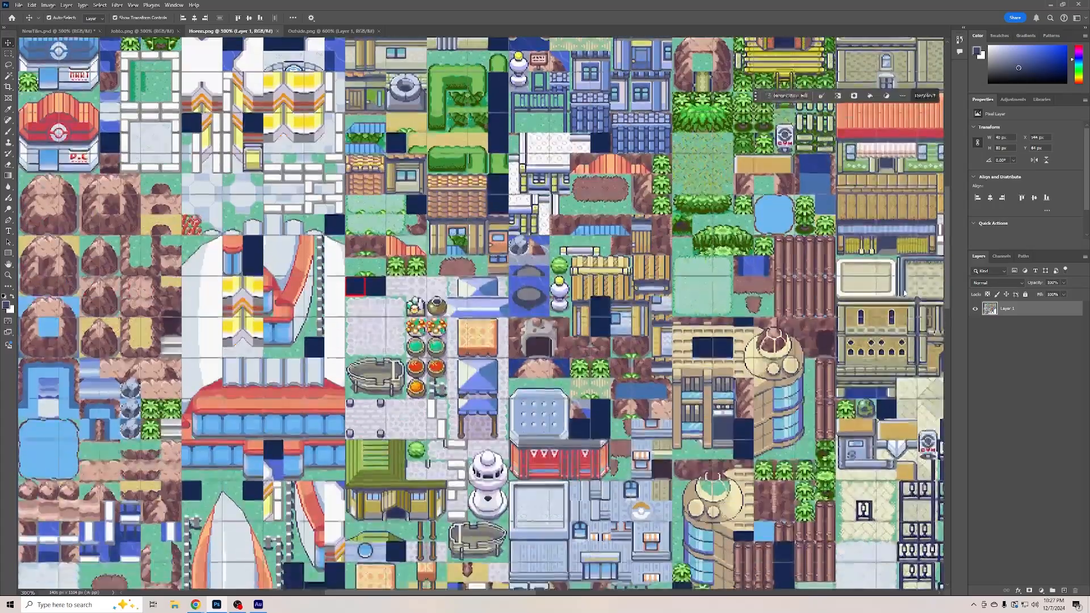
scroll(899, 272, up, 5)
scroll(905, 290, down, 5)
scroll(904, 290, up, 2)
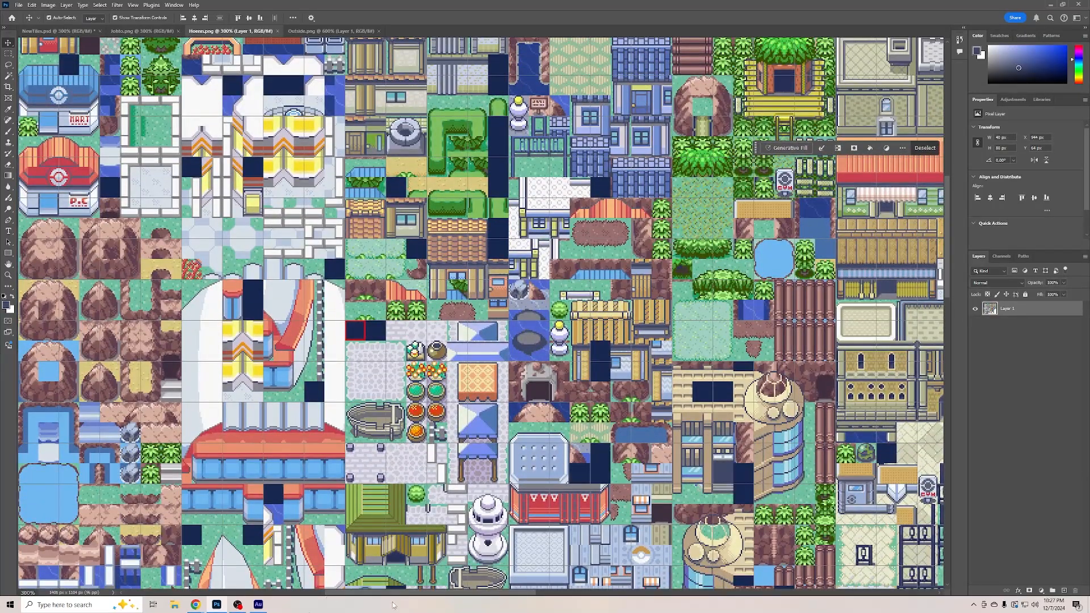
drag(390, 592, 530, 580)
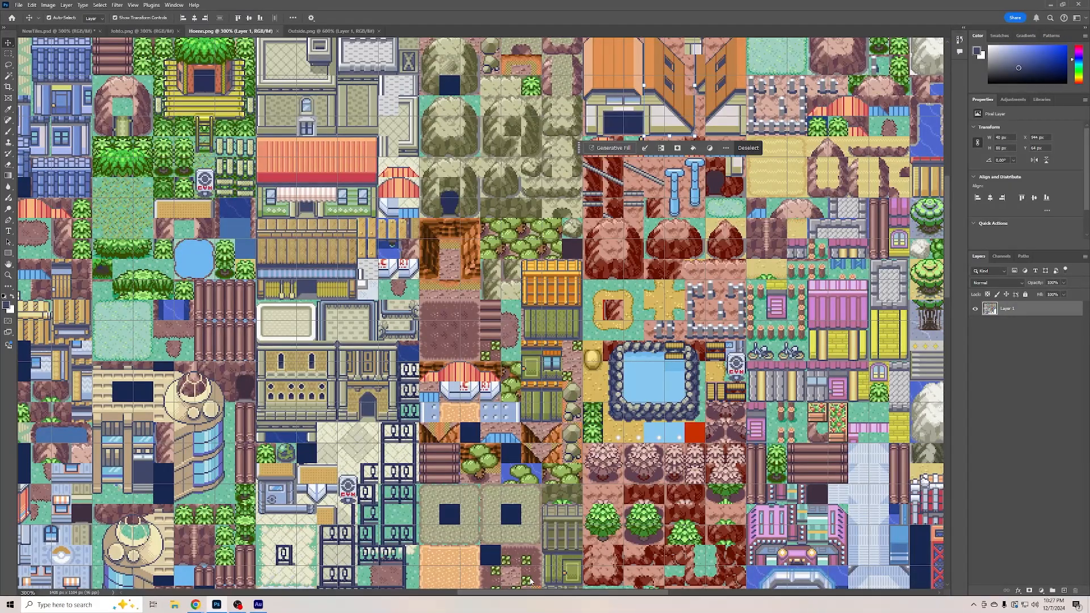
drag(530, 580, 621, 584)
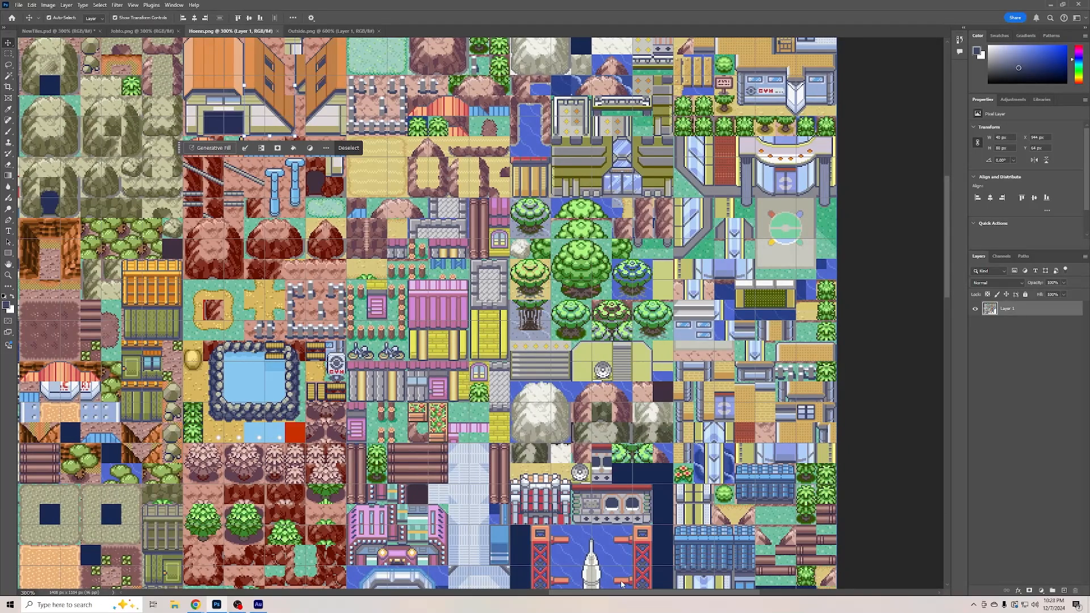
drag(622, 584, 623, 584)
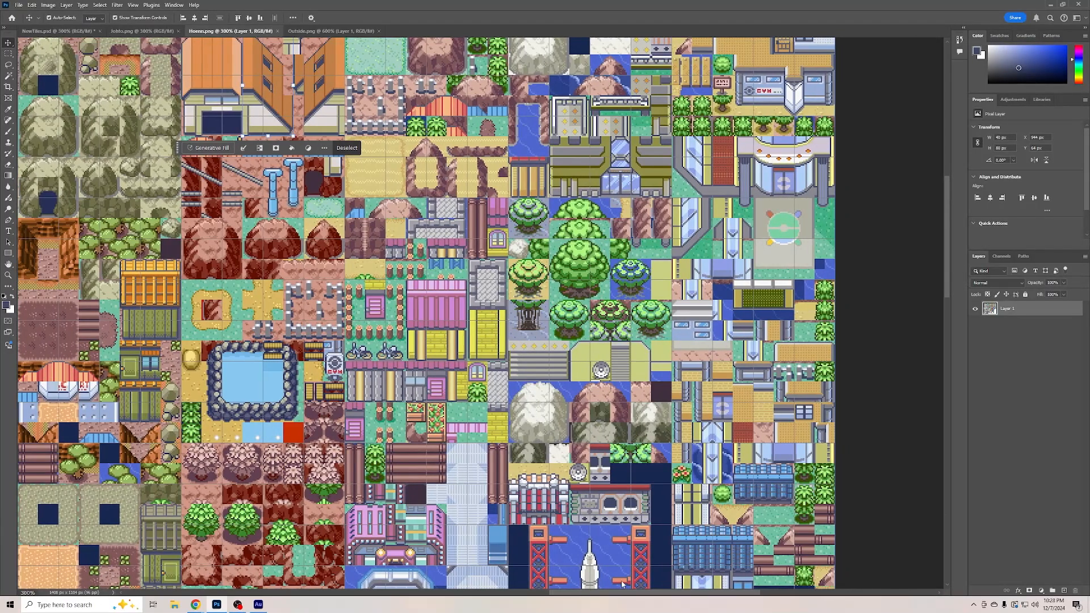
drag(622, 583, 353, 568)
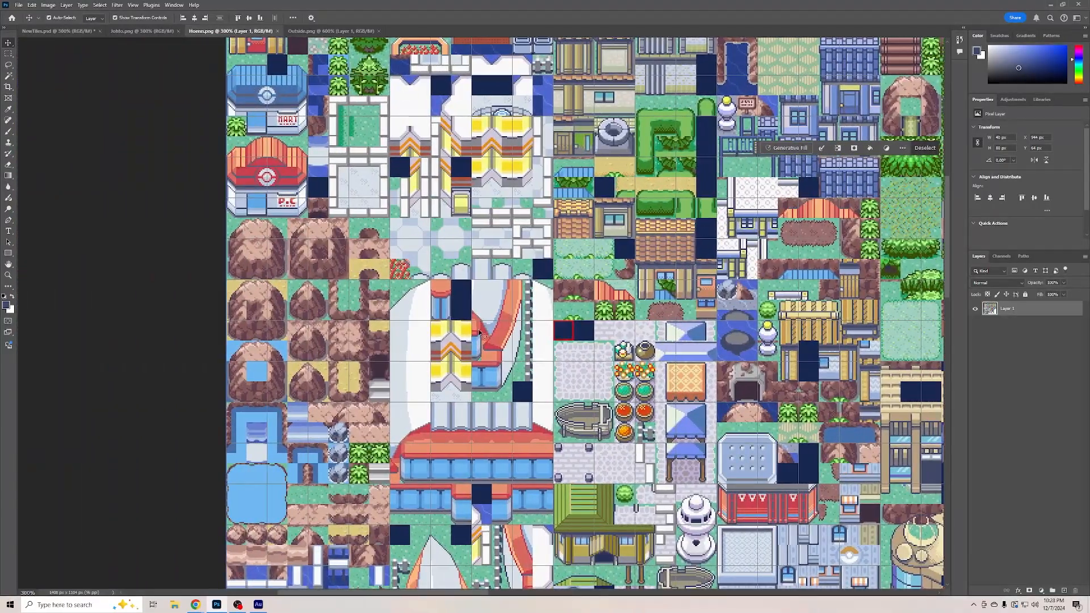
scroll(479, 332, up, 5)
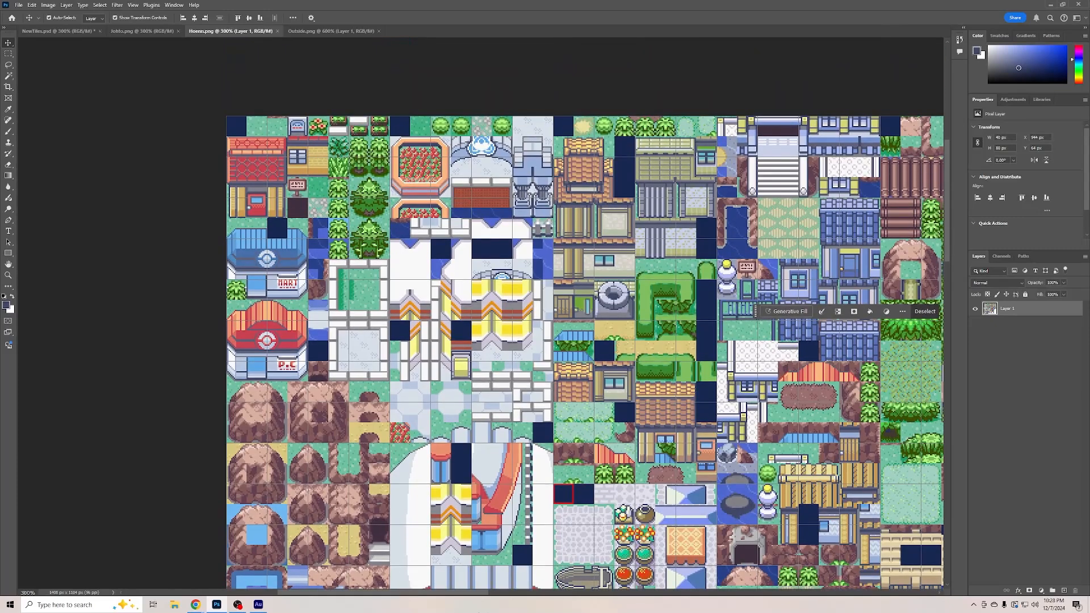
drag(410, 594, 619, 579)
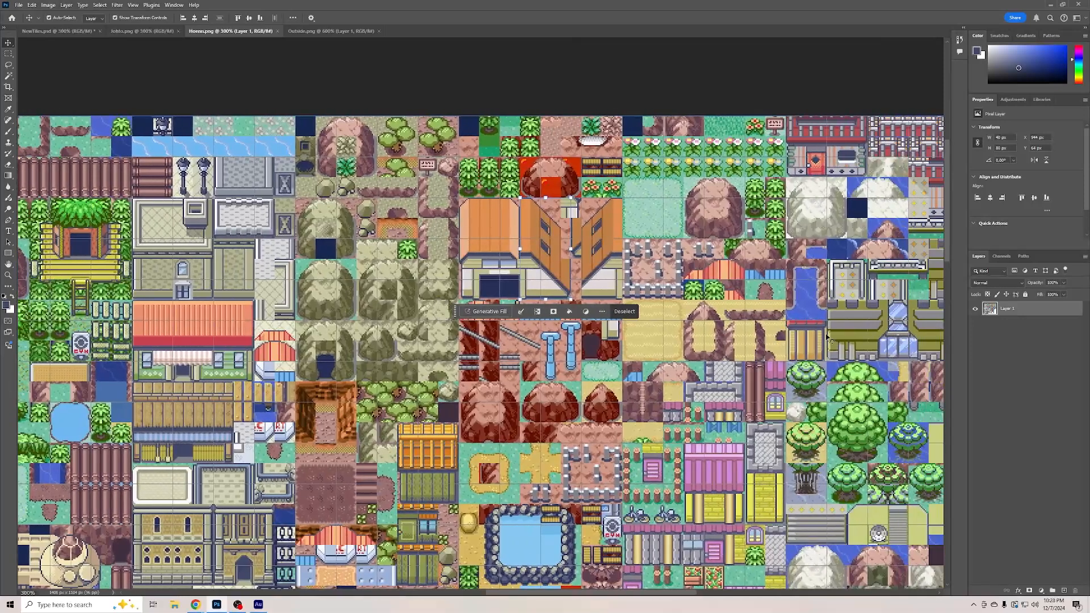
Look through the building tiles in the Outside.png tileset
click(315, 30)
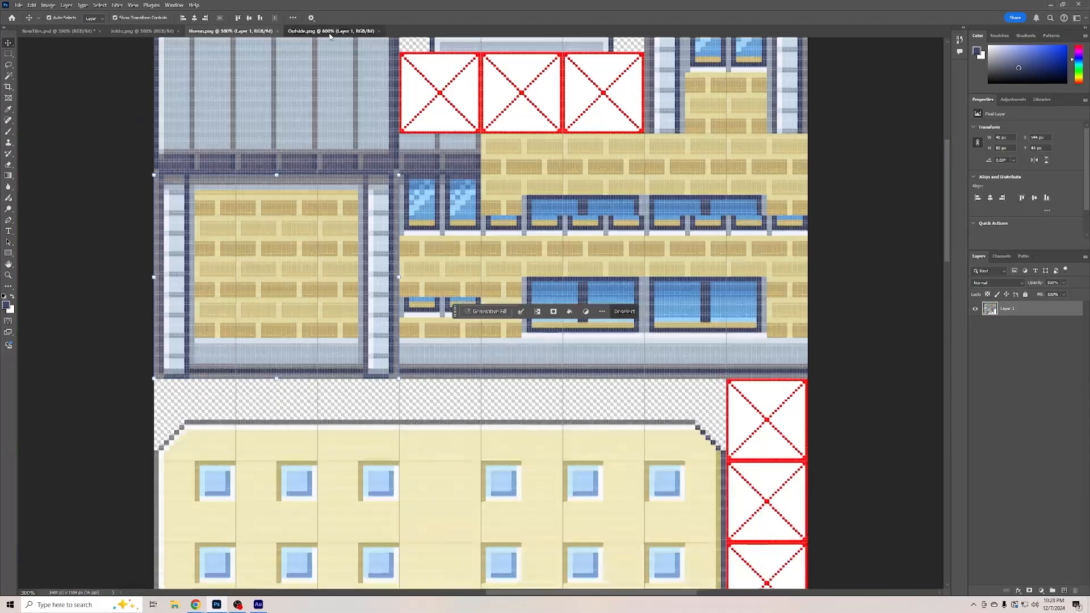
scroll(507, 379, up, 3)
scroll(507, 379, down, 4)
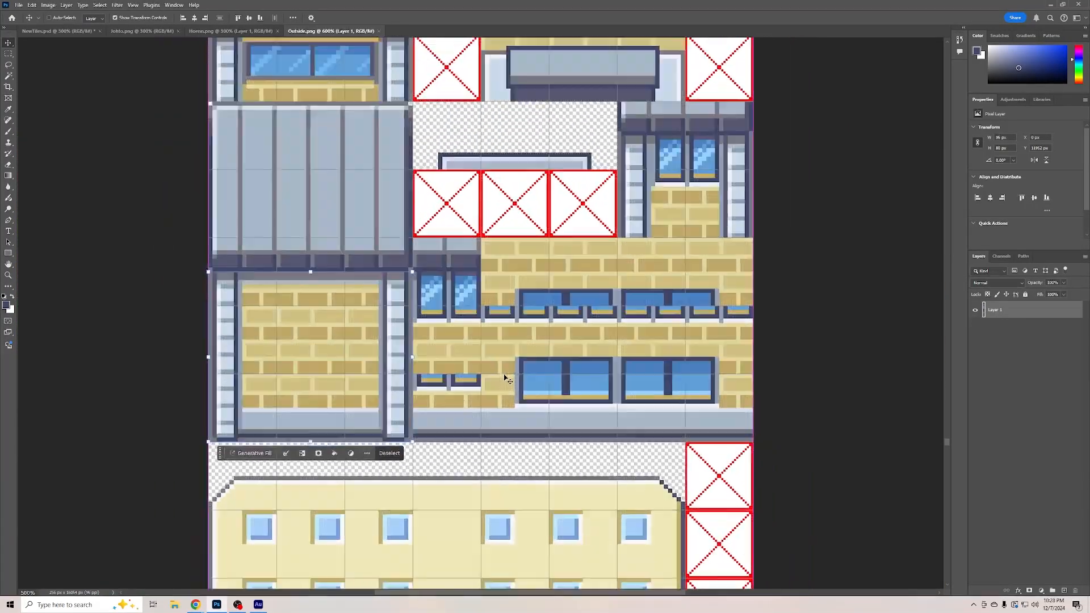
scroll(556, 345, up, 10)
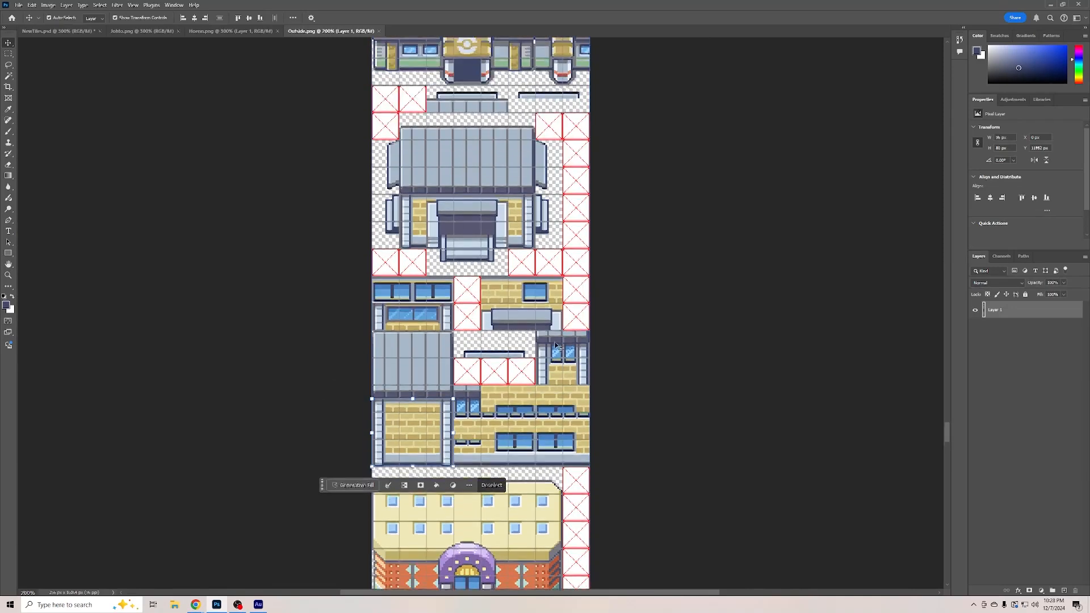
scroll(557, 345, up, 2)
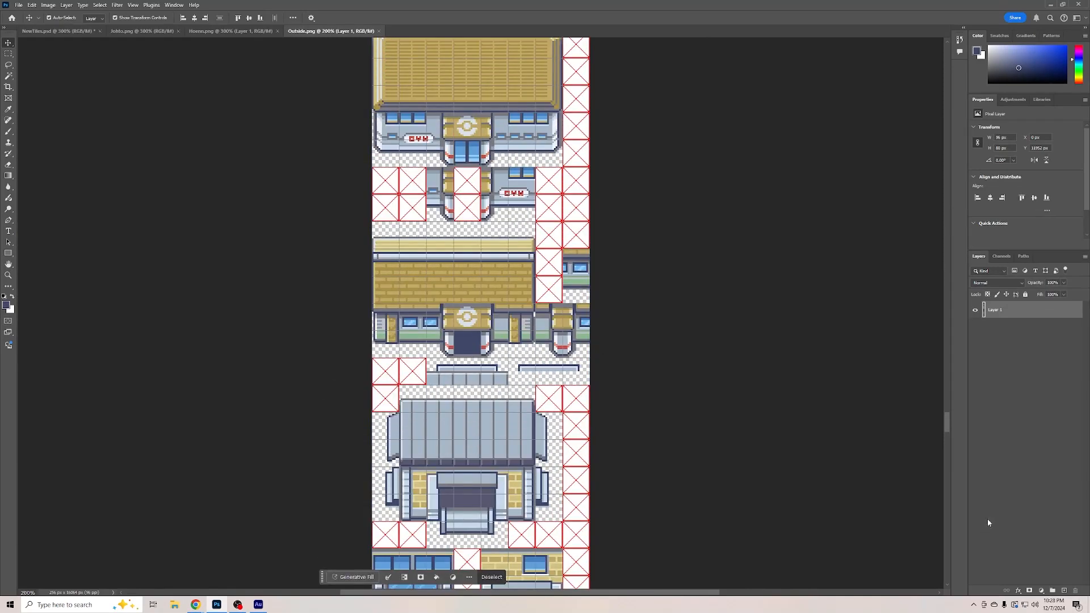
drag(947, 425, 940, 264)
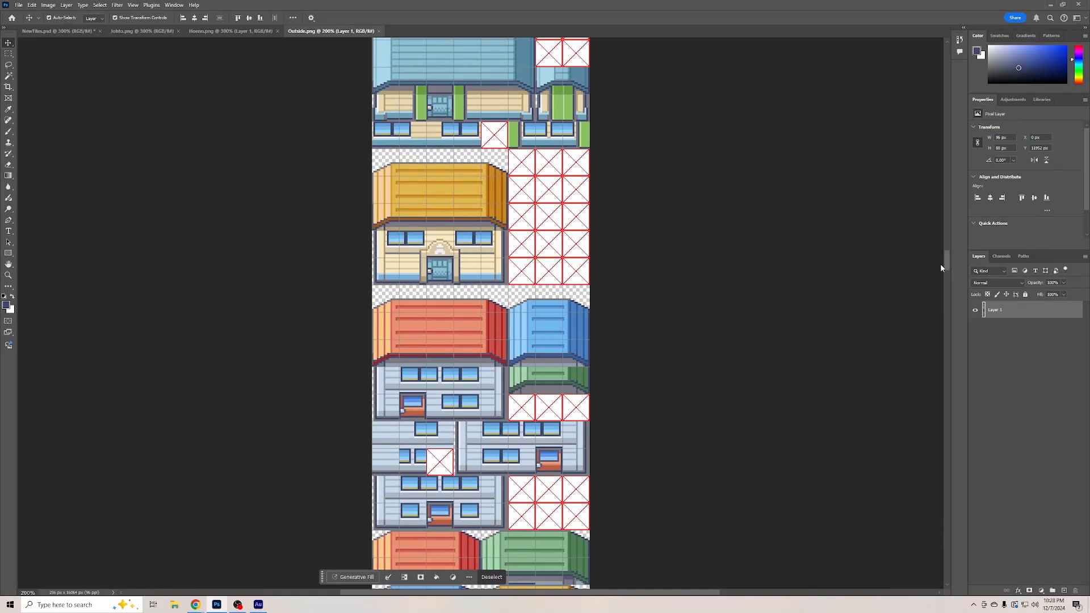
drag(940, 264, 947, 239)
In Hoenn.png, select the 48 × 48 px orange planter with red flowers using the Rectangular Marquee tool and copy it
click(272, 33)
scroll(482, 315, down, 1)
scroll(551, 392, down, 5)
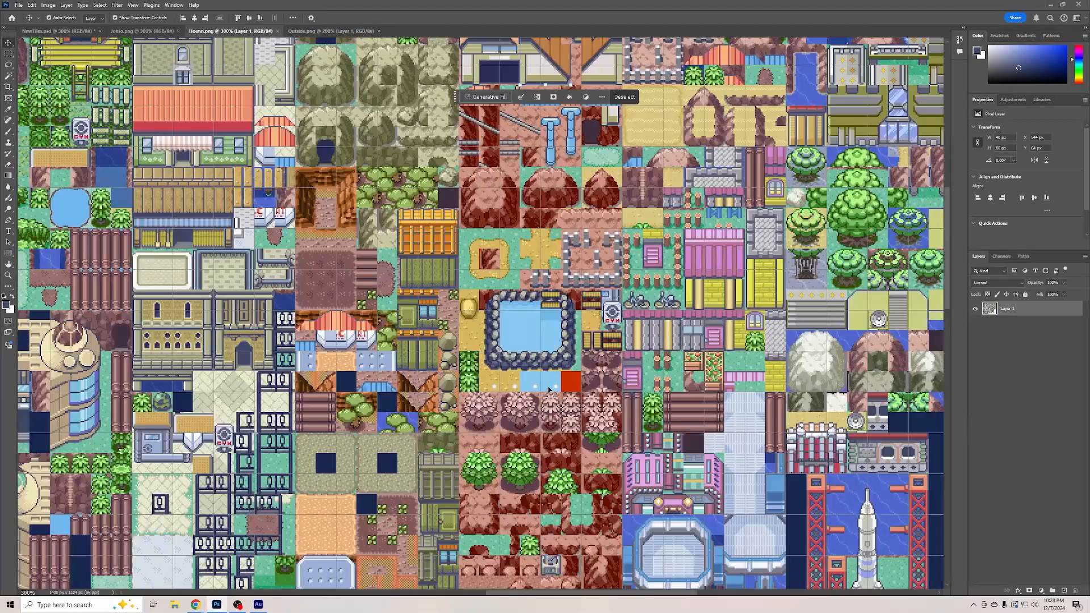
scroll(512, 454, up, 8)
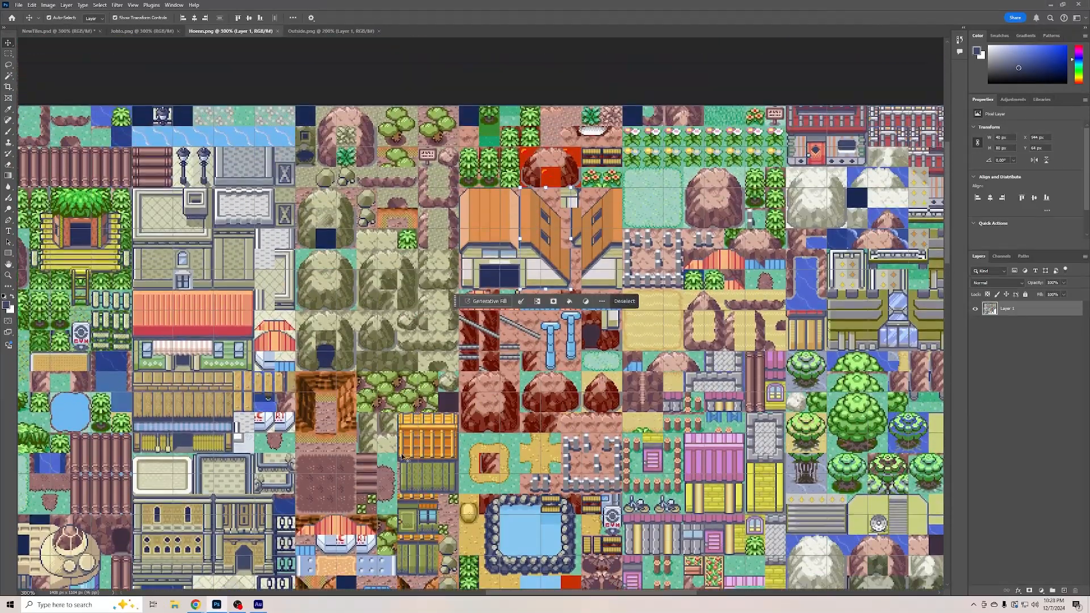
drag(536, 593, 371, 604)
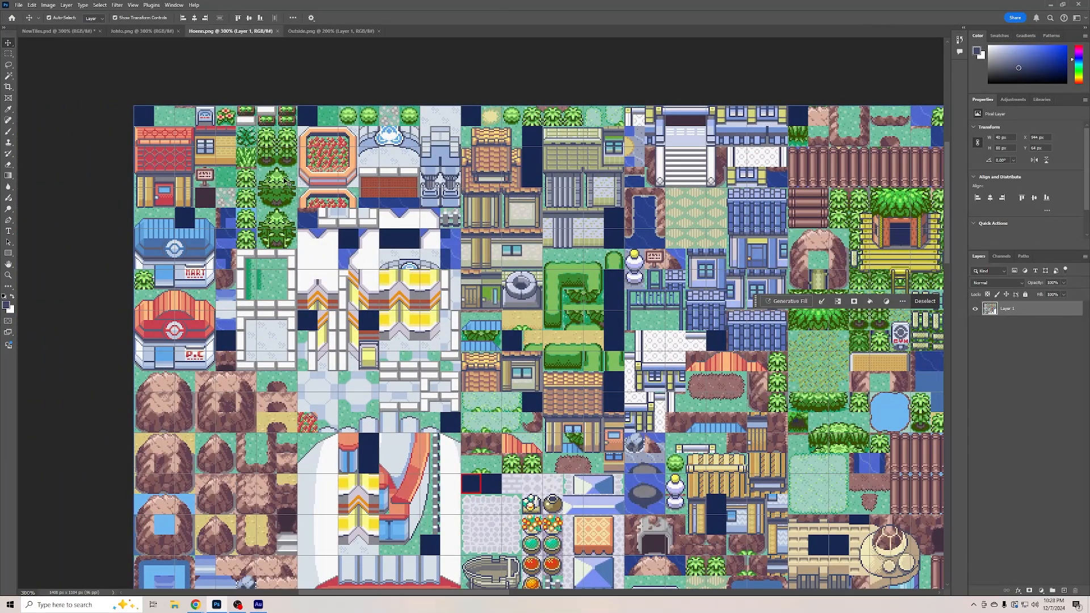
key(ctrl+plus)
key(ctrl+plus)
scroll(287, 138, up, 3)
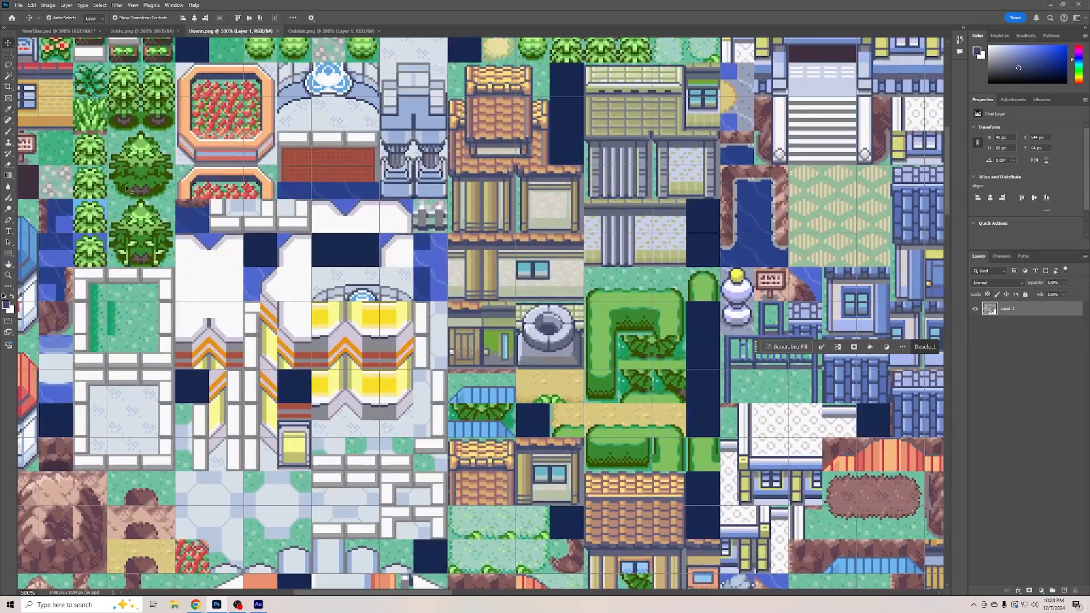
click(8, 53)
drag(176, 118, 277, 219)
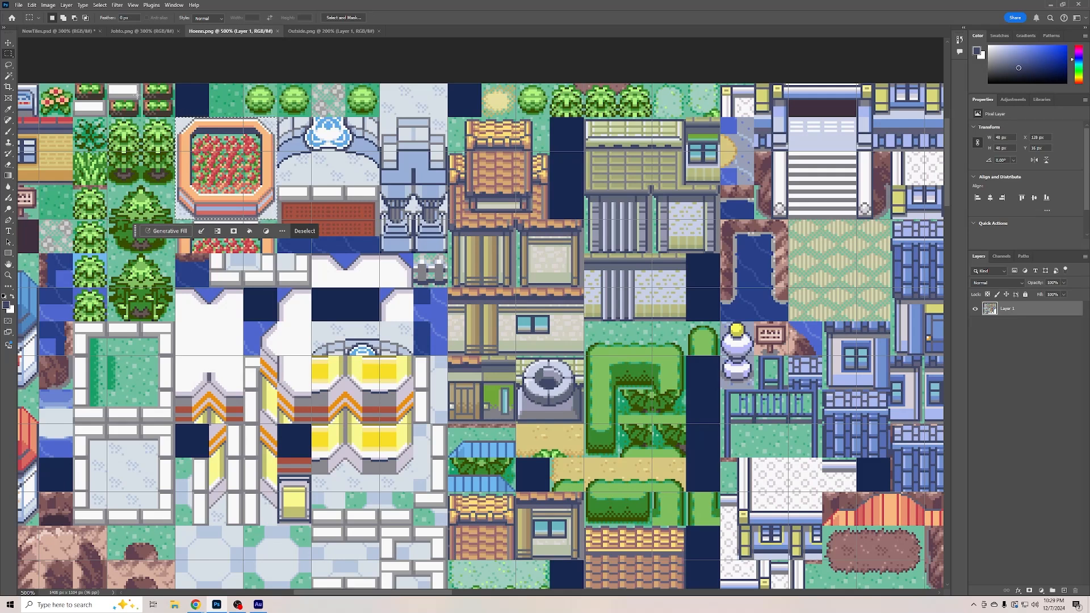
Paste the flower planter into NewTiles.psd and place it on the empty grid area beside the motorcycles
click(56, 30)
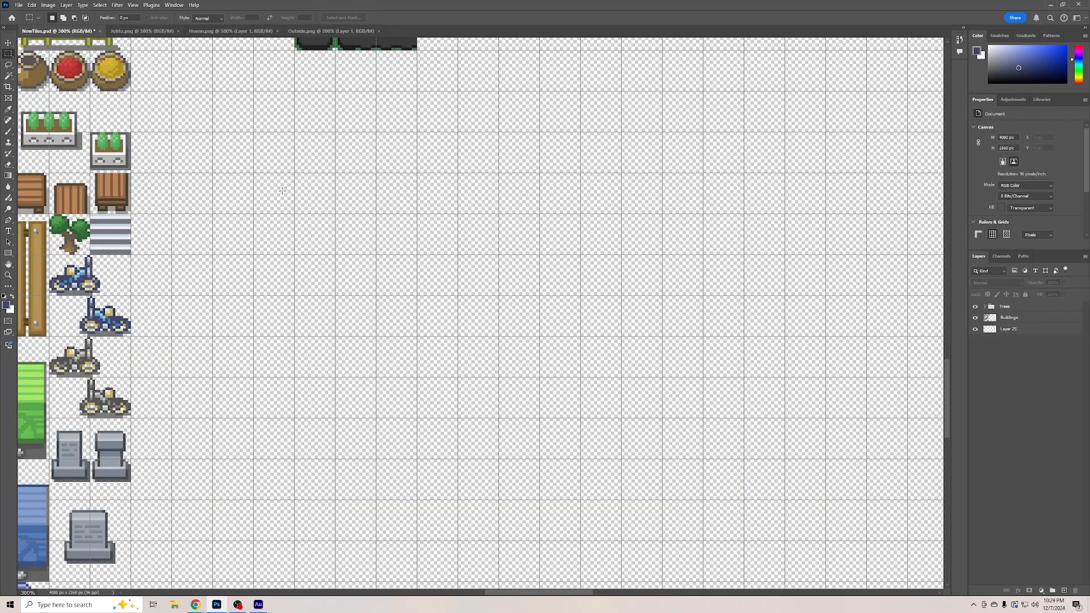
key(ctrl+v)
click(9, 43)
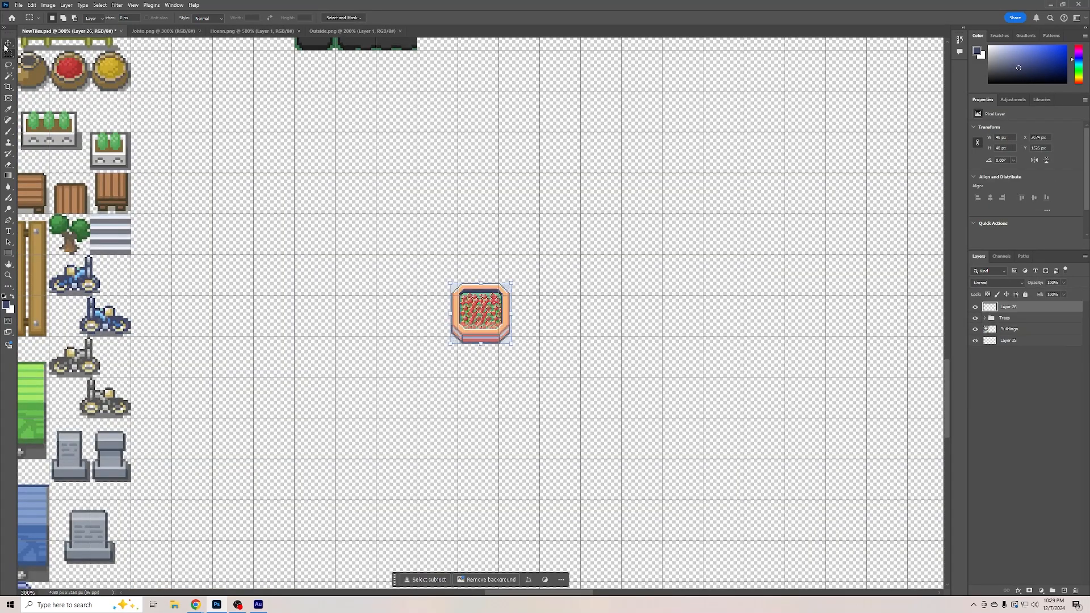
drag(457, 315, 259, 306)
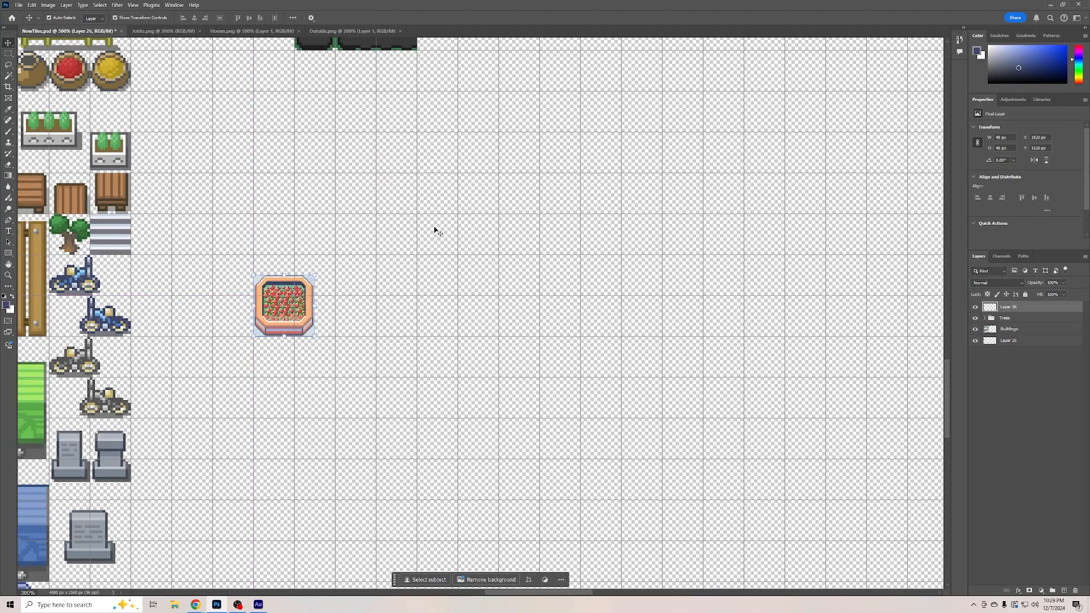
click(526, 226)
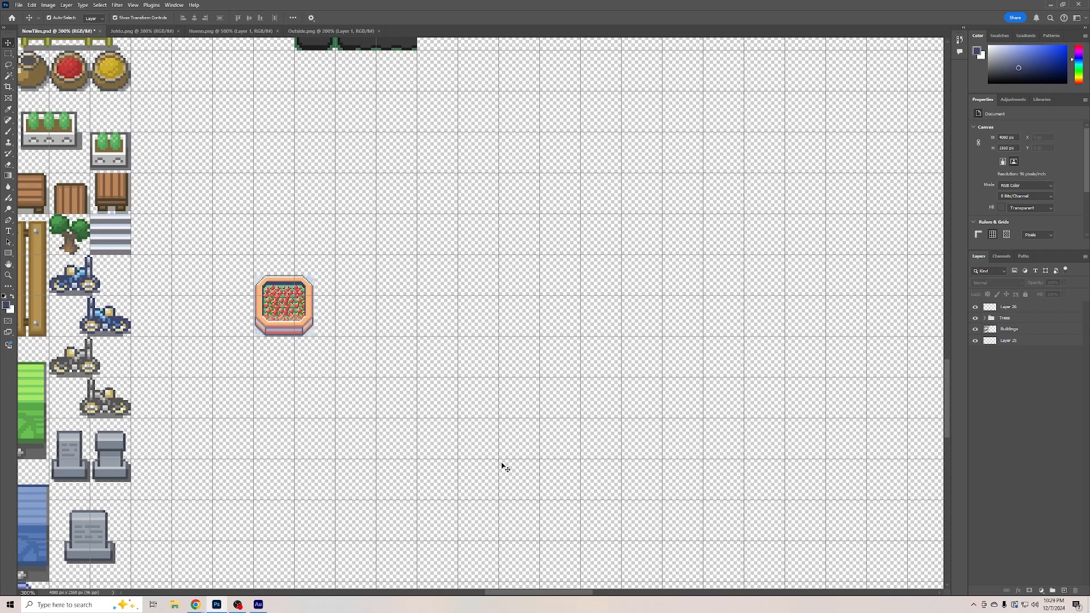
scroll(488, 448, up, 2)
scroll(477, 434, down, 2)
scroll(553, 594, left, 4)
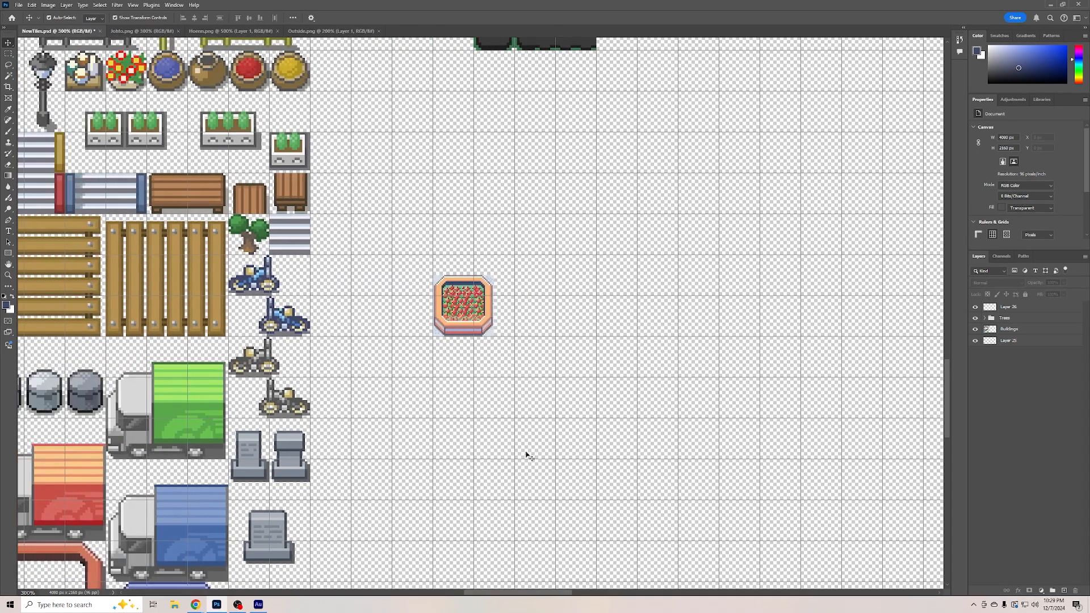
scroll(629, 370, up, 2)
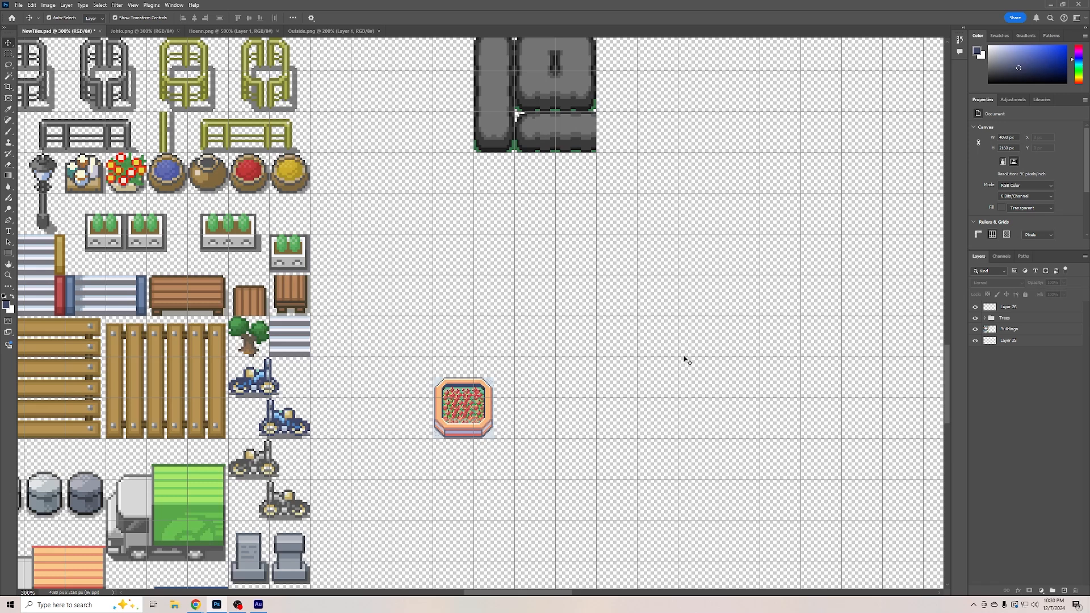
click(492, 417)
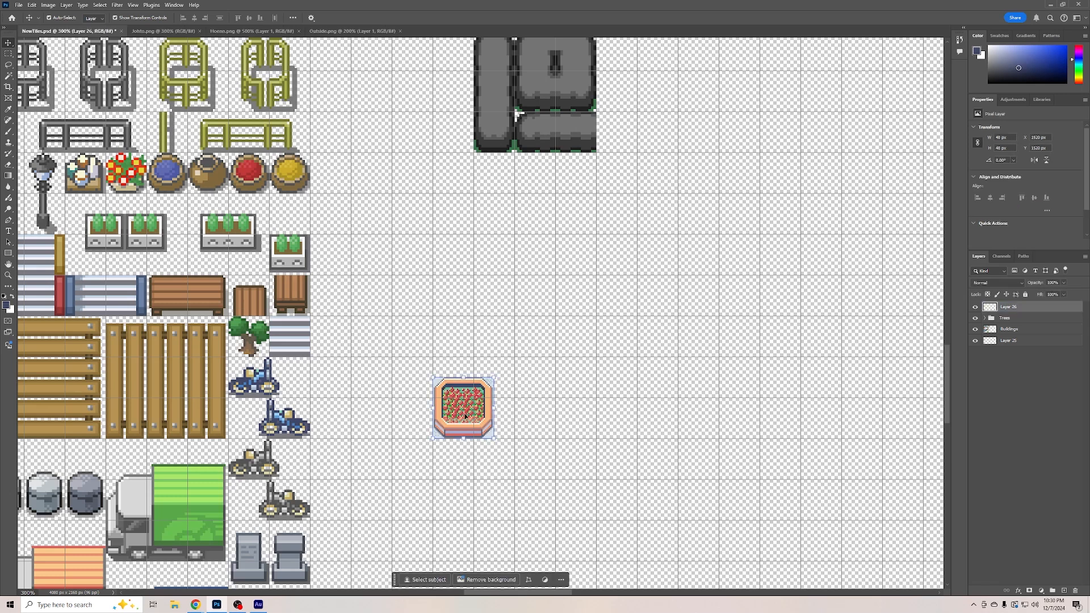
click(606, 371)
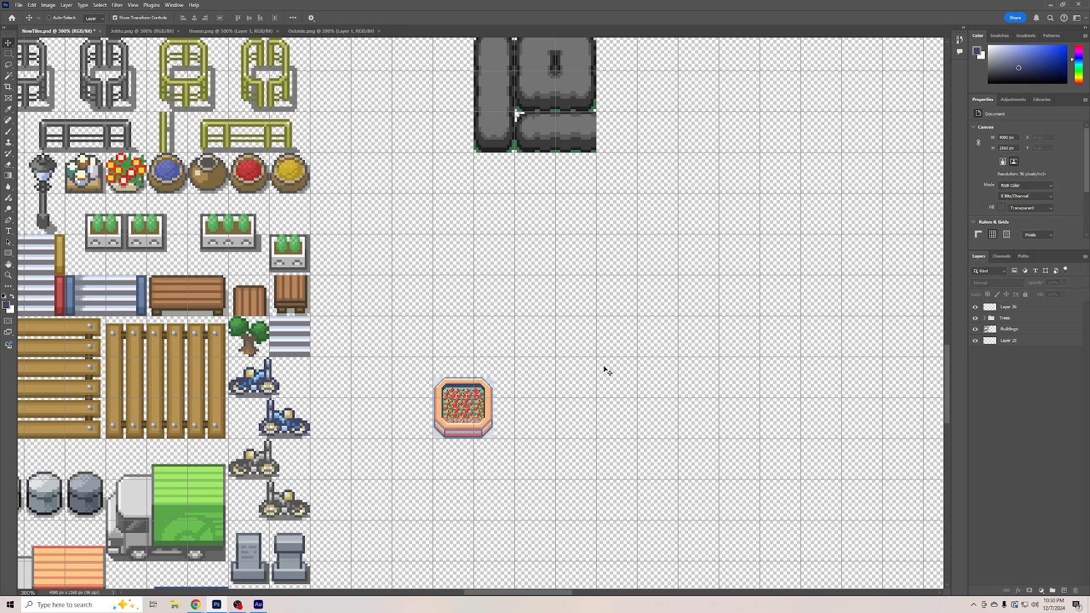
Scale the flower planter to 200% with Nearest Neighbor interpolation and align it to the grid lines
click(494, 404)
key(ctrl+t)
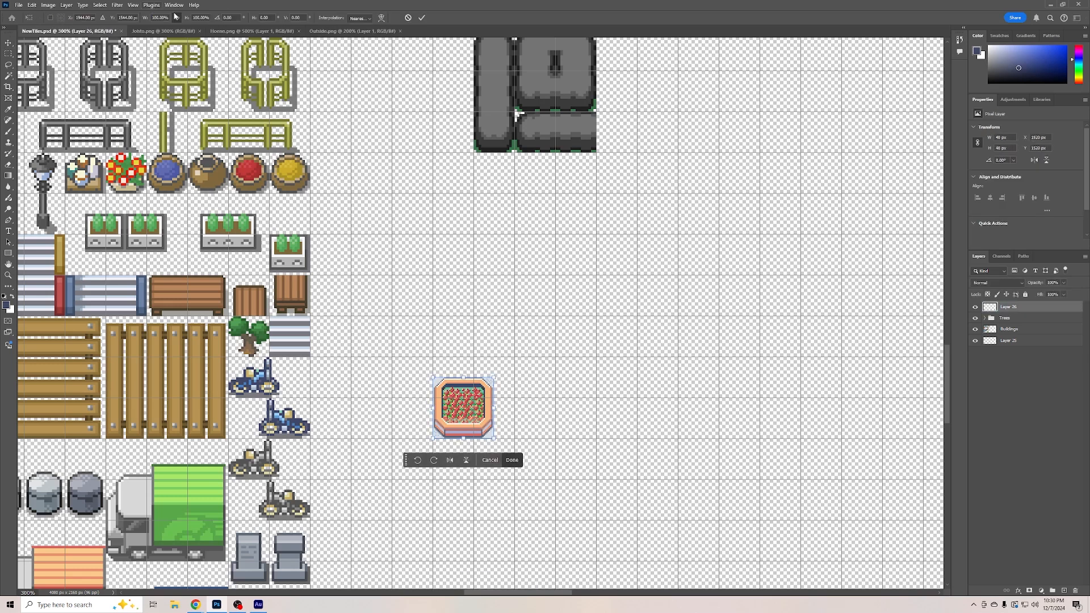
click(361, 18)
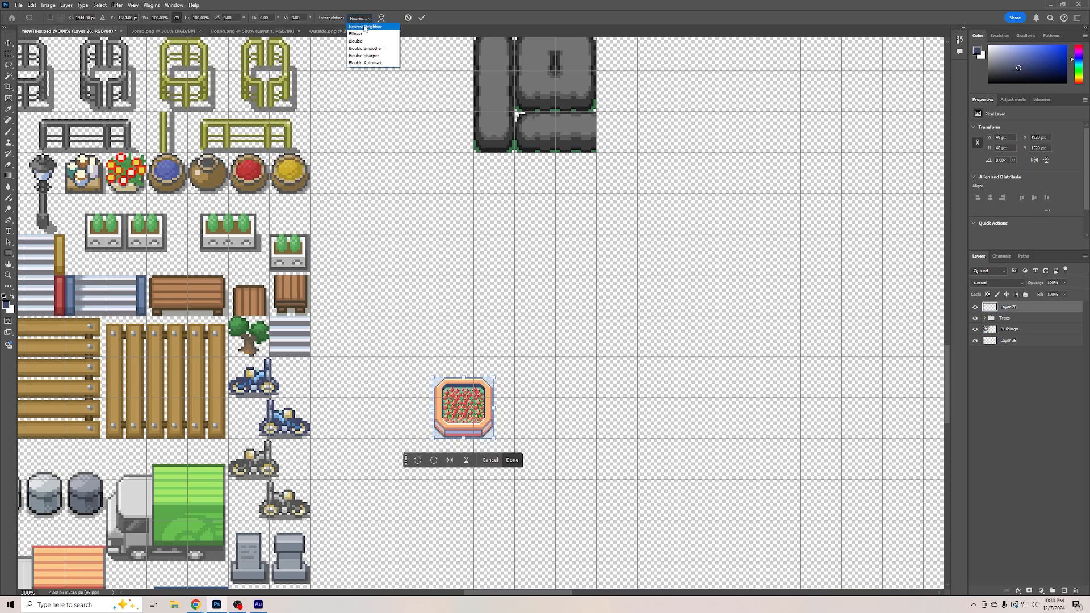
click(366, 27)
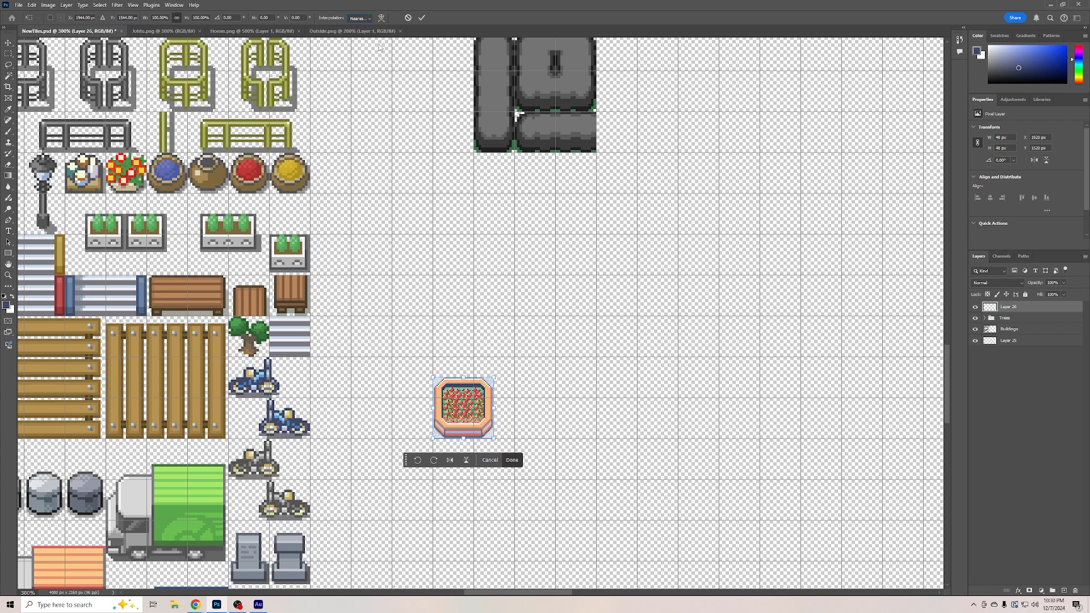
click(196, 17)
text(200)
key(Return)
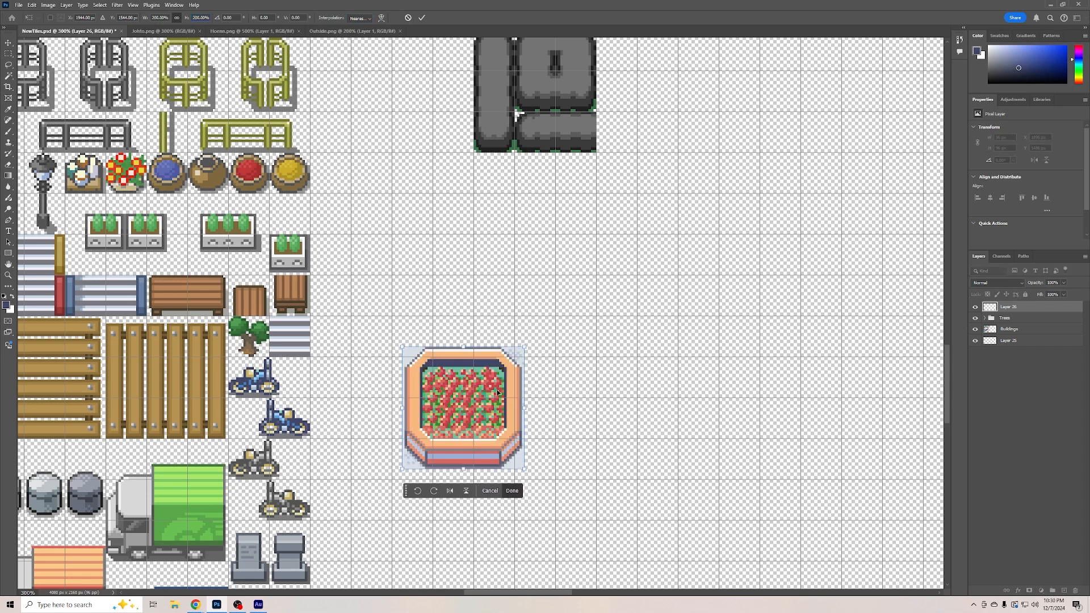
drag(464, 433, 446, 401)
key(Return)
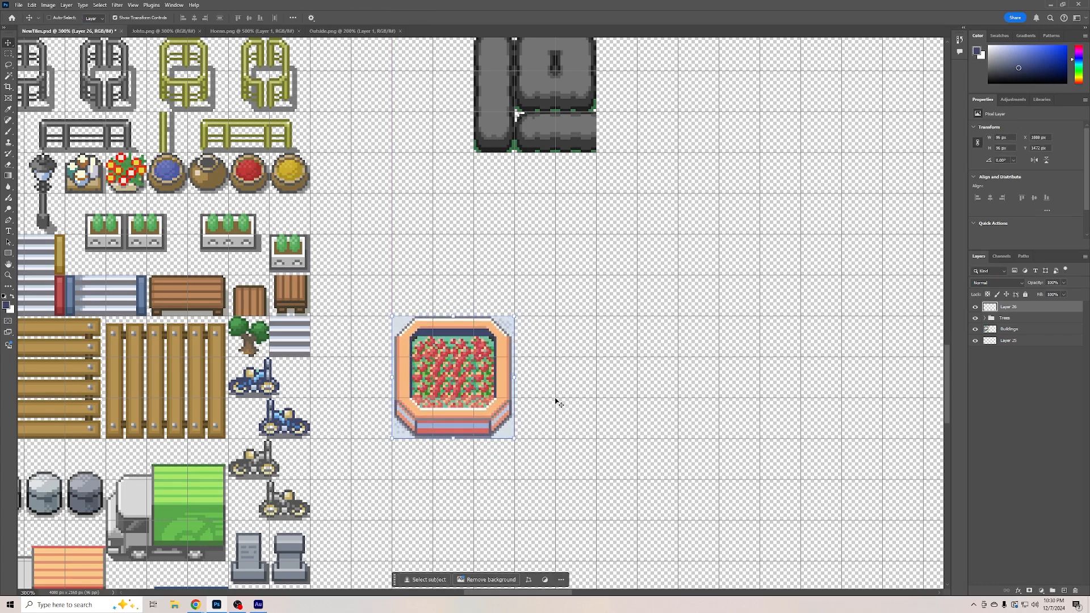
Move the enlarged flower planter up two grid cells and deselect it
key(ctrl+equal)
key(ctrl+equal)
key(ctrl+equal)
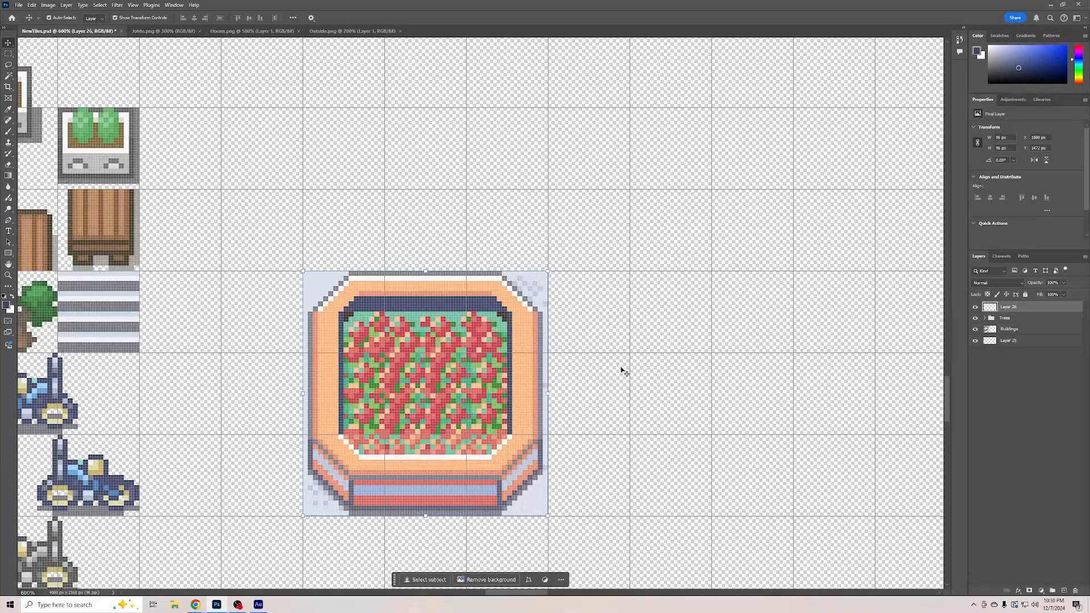
scroll(623, 371, down, 1)
drag(481, 385, 474, 221)
scroll(623, 286, up, 4)
click(718, 342)
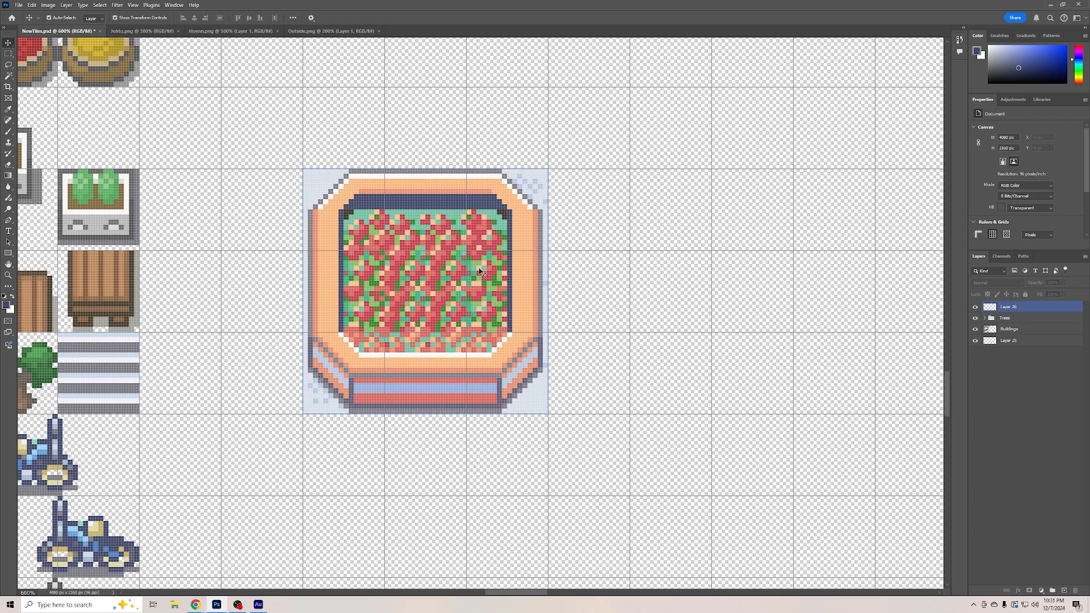
Remove the light background around the flower planter by selecting it on the planter's layer with the Magic Wand and deleting it
click(622, 282)
click(522, 329)
click(589, 385)
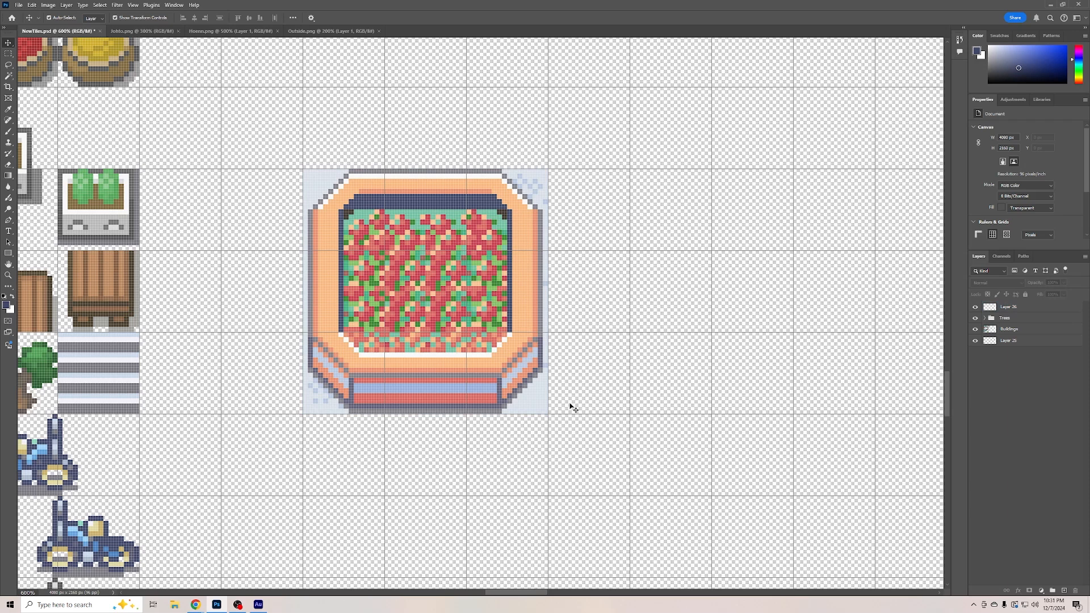
key(ctrl+=)
key(ctrl+=)
key(ctrl+=)
key(w)
click(611, 71)
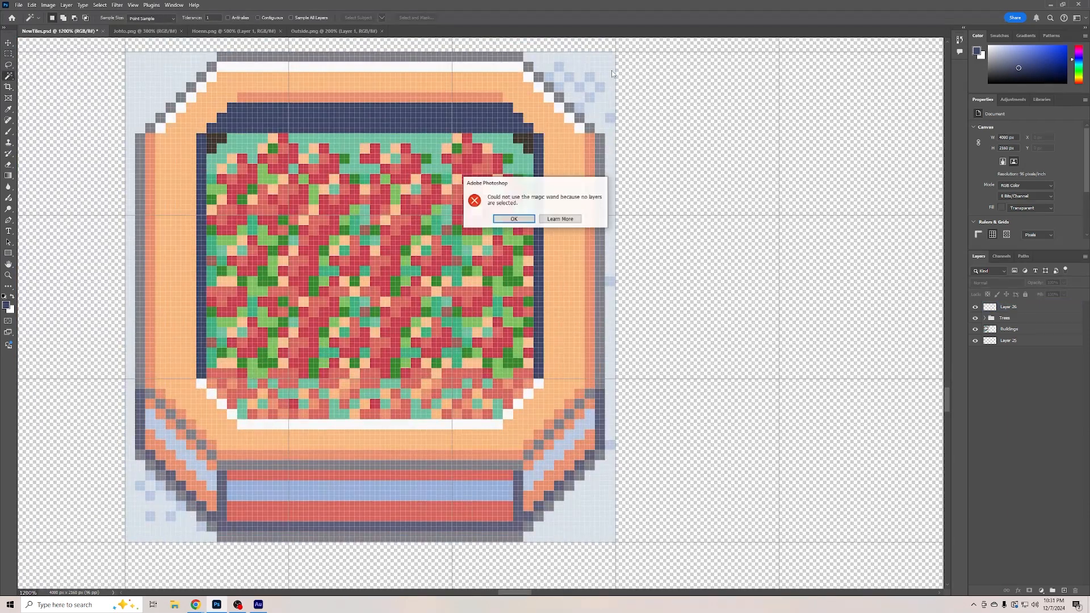
key(Return)
ctrl+click(588, 69)
click(589, 74)
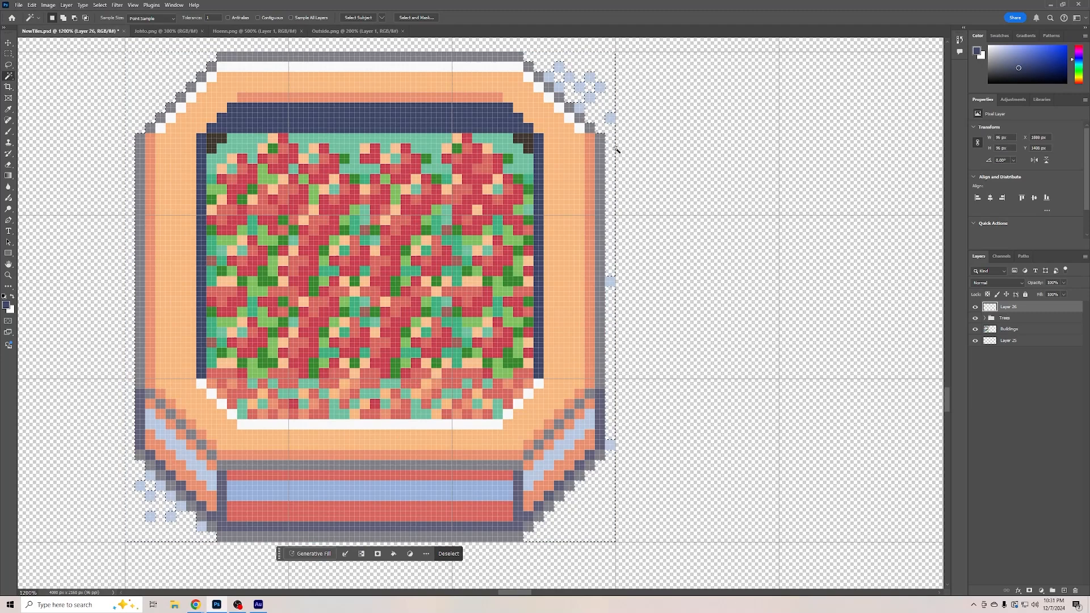
click(664, 93)
key(l)
key(ctrl+f)
key(Escape)
key(ctrl+d)
Erase the leftover pale blue specks around the planter's outer corners and sides using small rectangular marquee selections
key(m)
drag(554, 90, 616, 52)
key(Delete)
key(Delete)
mouse_move(574, 113)
mouse_down()
mouse_move(605, 92)
mouse_move(616, 124)
mouse_up()
key(Delete)
drag(618, 273, 606, 290)
key(Delete)
key(ctrl+d)
drag(124, 526, 175, 490)
key(Delete)
mouse_move(196, 532)
mouse_down()
mouse_move(206, 522)
mouse_move(155, 480)
mouse_up()
key(Delete)
key(Delete)
key(Delete)
drag(155, 491, 134, 470)
key(Delete)
drag(615, 450, 606, 439)
key(Delete)
Empty the planter's interior by deleting the red flowers, keeping the dark pixels in its upper inner corners
scroll(341, 250, up, 1)
drag(227, 168, 514, 444)
key(Delete)
drag(514, 176, 534, 188)
key(Delete)
key(Delete)
key(Delete)
click(261, 199)
key(Delete)
key(ctrl+d)
key(ctrl+minus)
key(ctrl+minus)
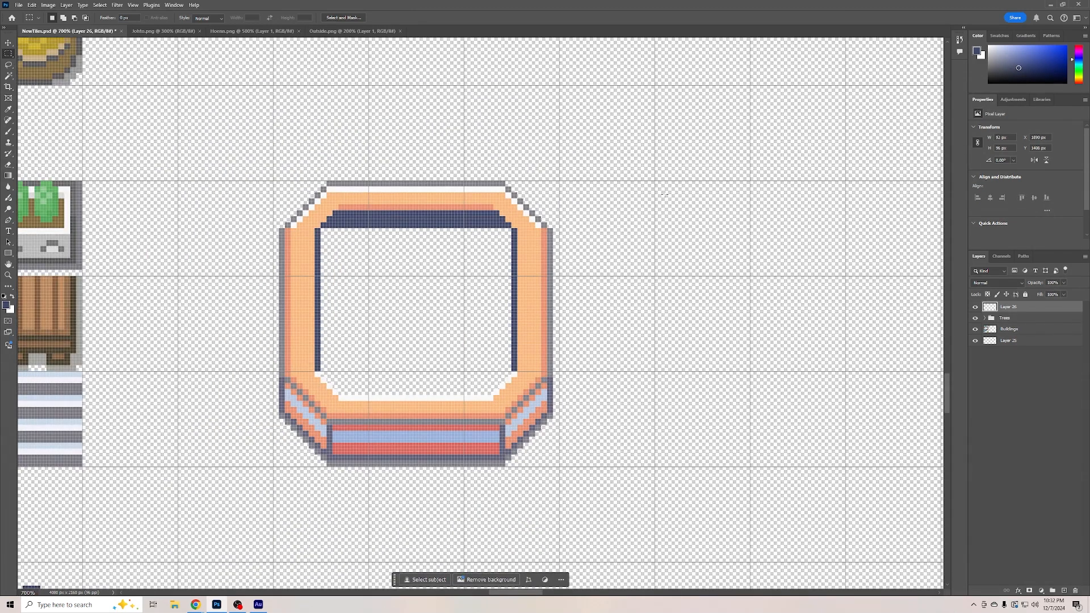
key(ctrl+z)
key(ctrl+z)
key(ctrl+d)
In Outside.png, select a 96 × 62 px area of the yellow striped house roof and copy it
click(352, 31)
scroll(483, 366, down, 5)
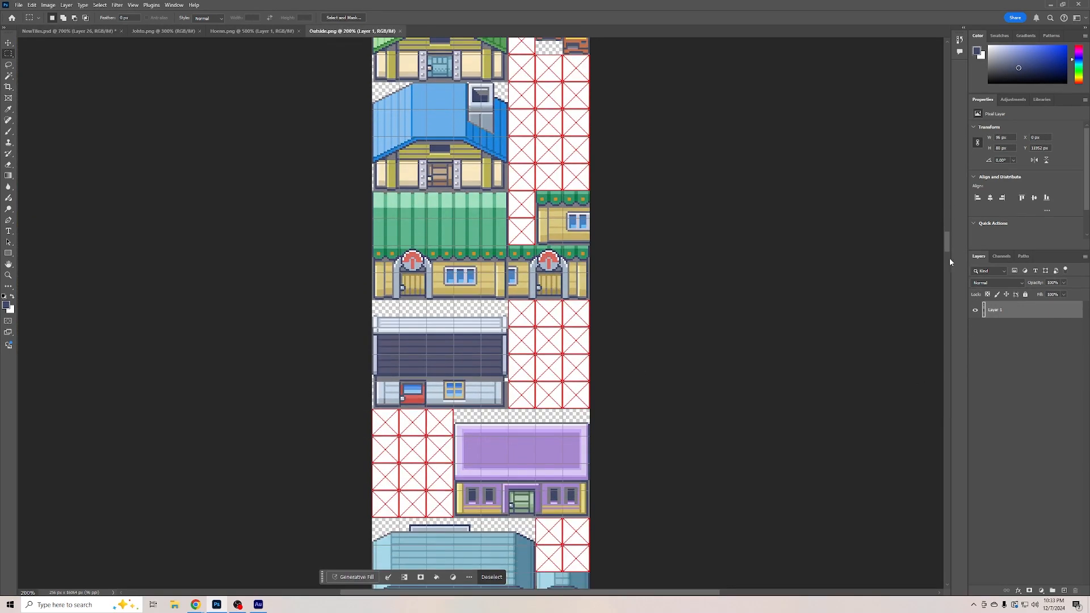
scroll(947, 259, down, 7)
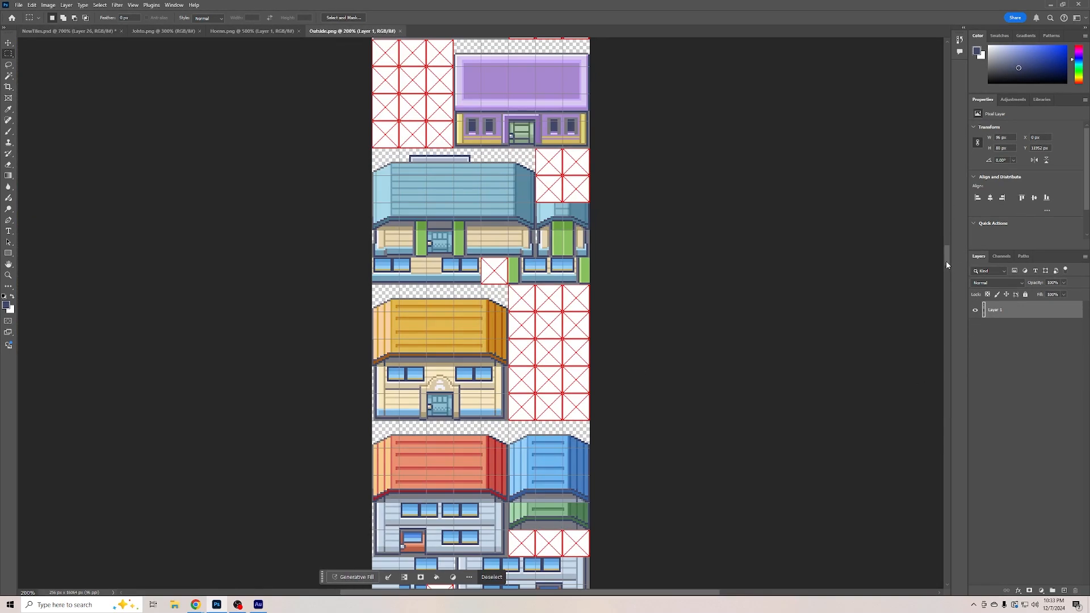
mouse_move(946, 262)
mouse_down()
mouse_move(947, 278)
mouse_move(946, 259)
mouse_up()
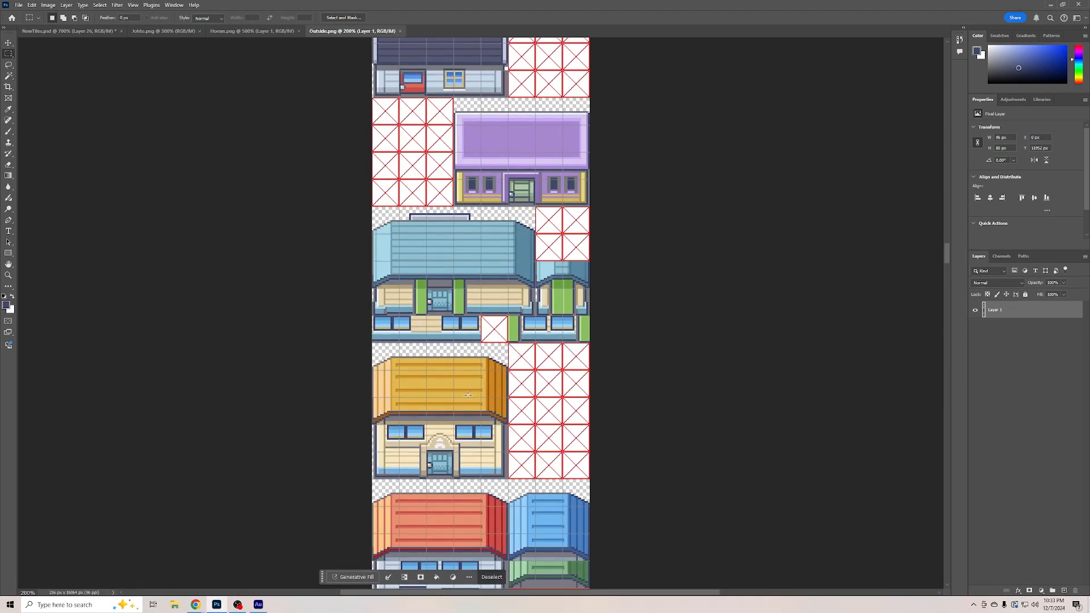
key(ctrl+plus)
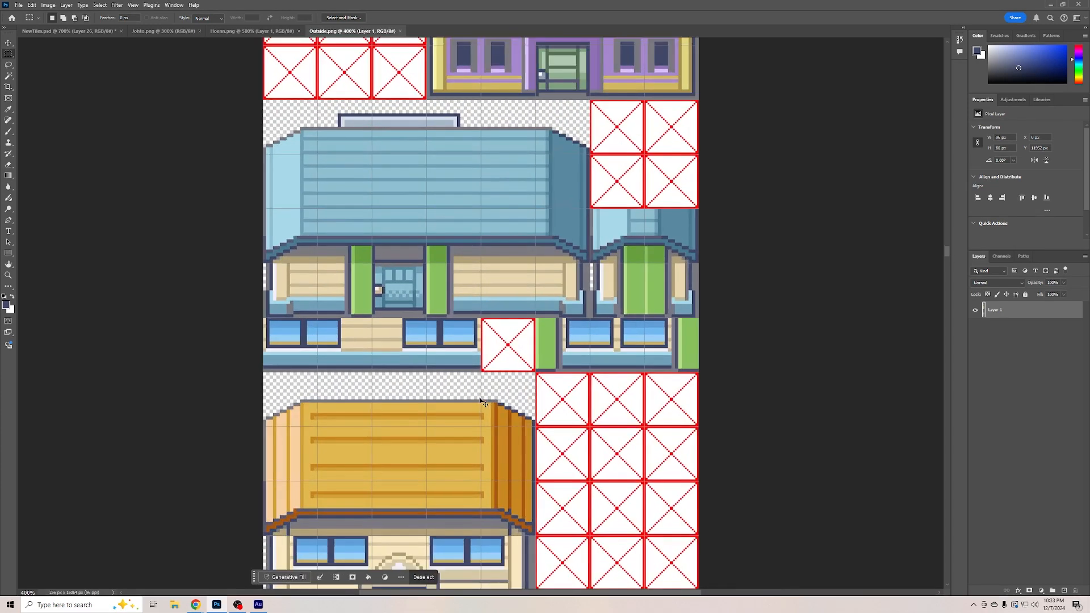
scroll(450, 314, down, 3)
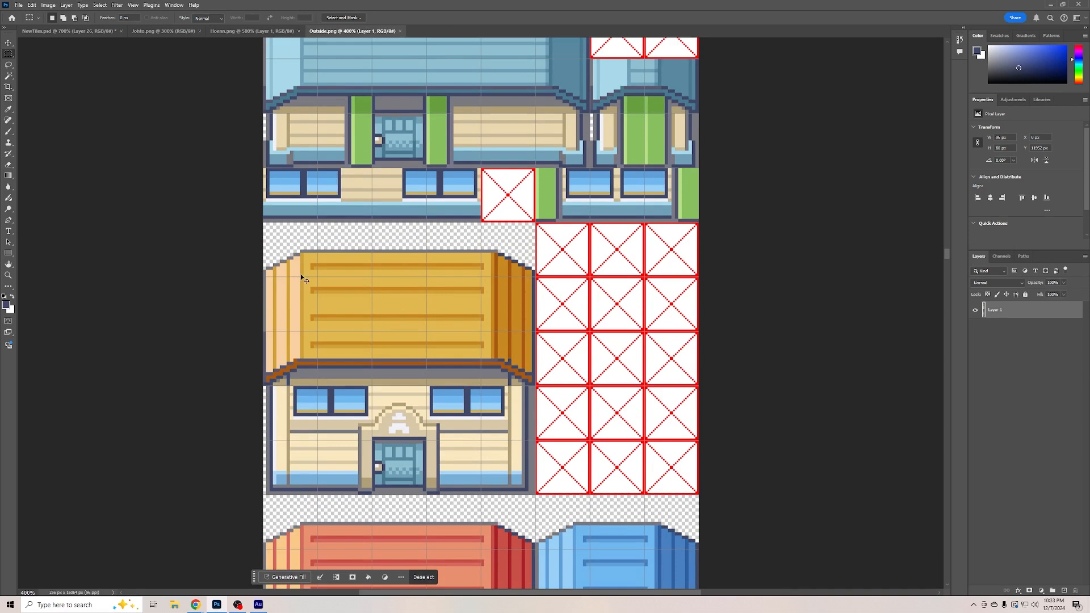
key(ctrl+plus)
key(ctrl+plus)
drag(237, 225, 482, 381)
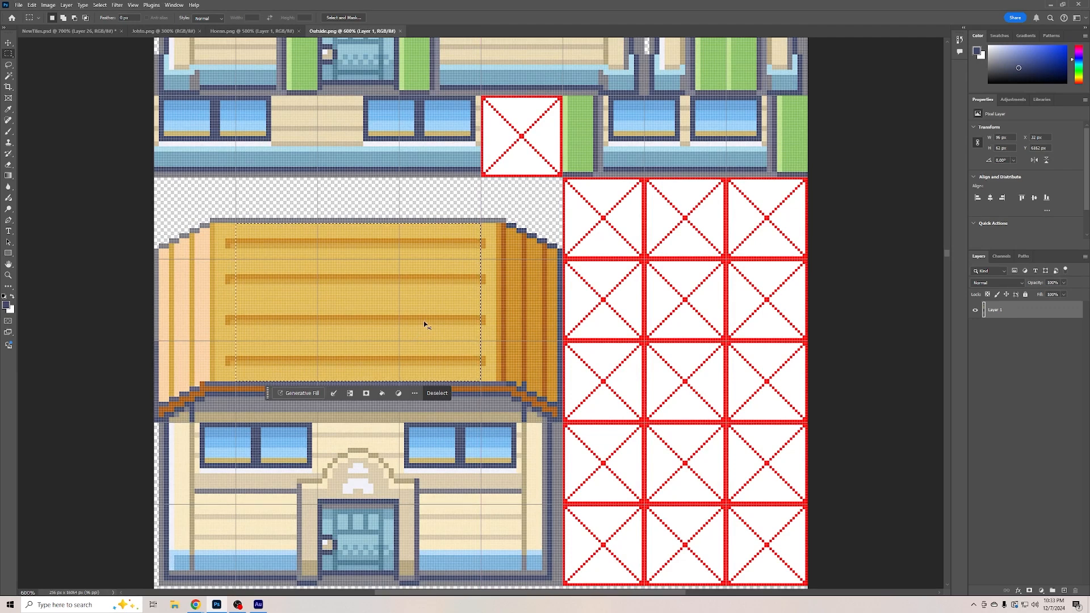
Paste the yellow roof piece into NewTiles.psd, centre it over the planter's opening and place its layer below the planter frame
key(ctrl+Tab)
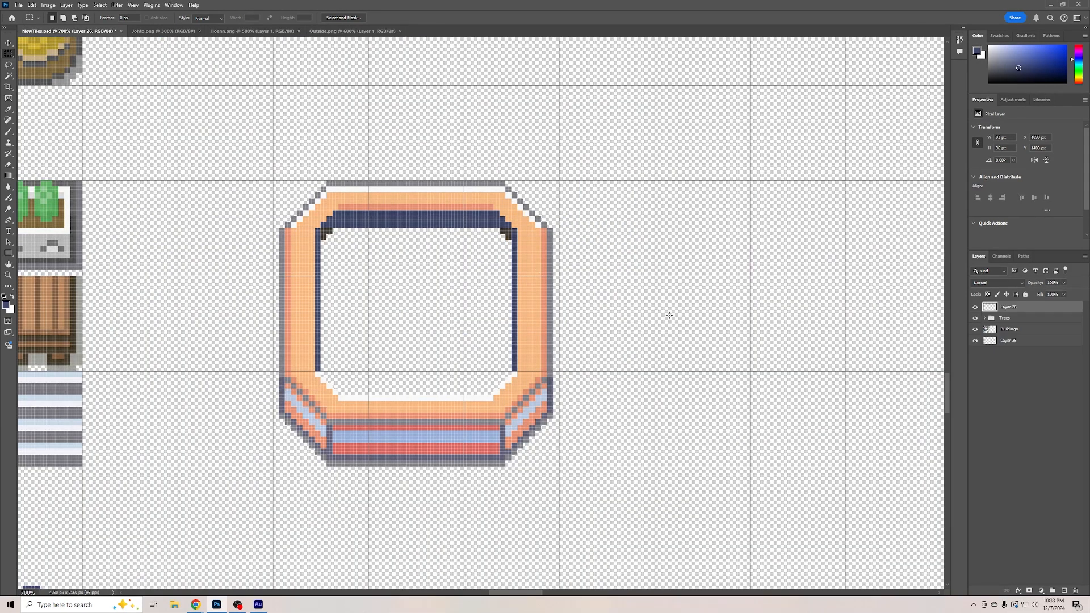
key(ctrl+v)
key(v)
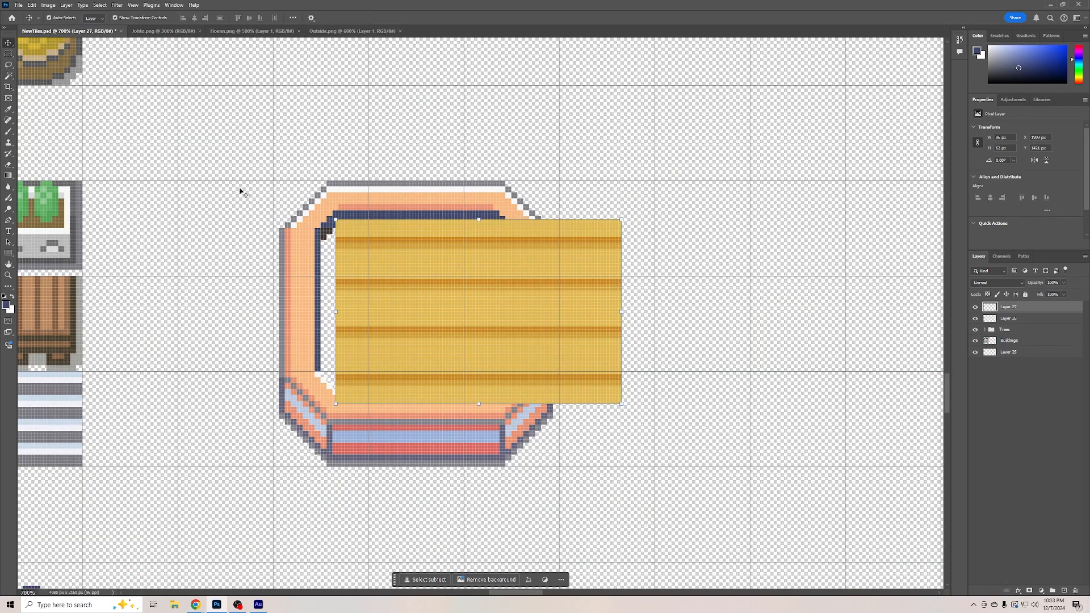
drag(420, 304, 361, 307)
drag(1020, 306, 1026, 320)
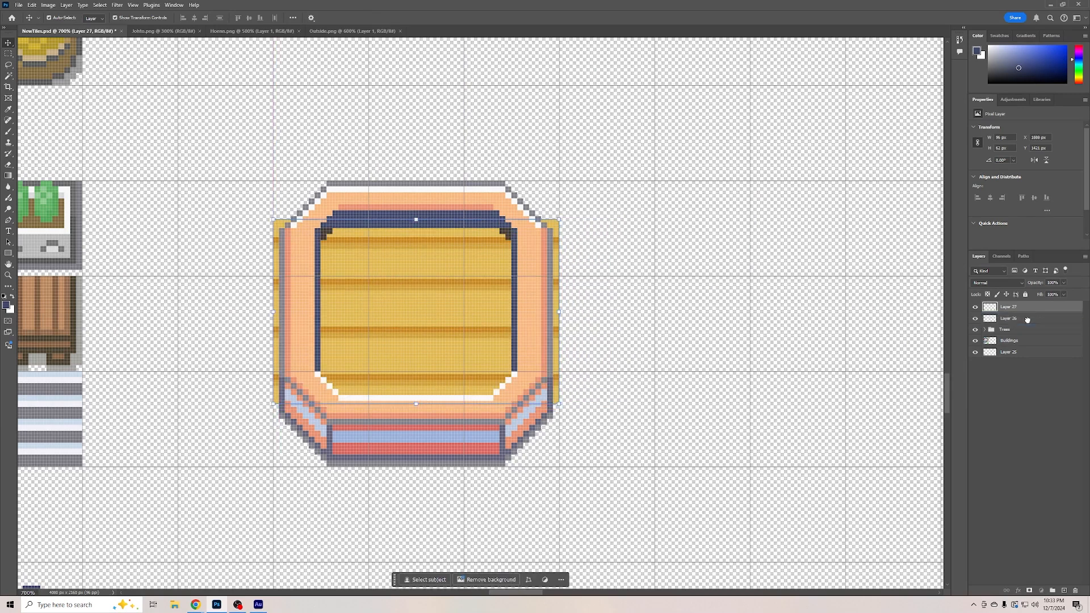
click(754, 266)
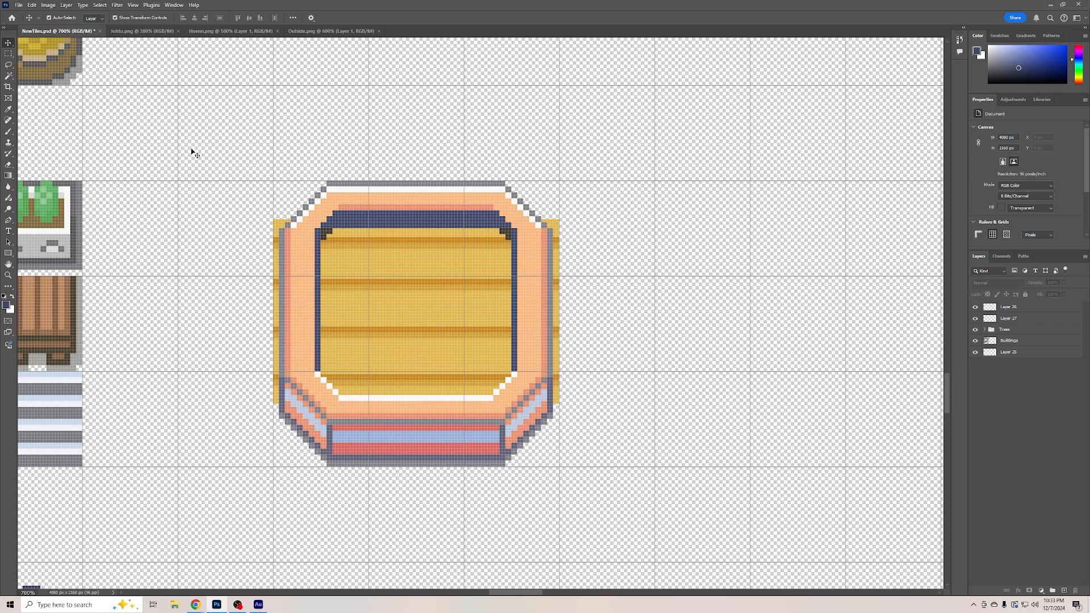
Cut away the parts of the yellow piece that stick out beyond both sides of the planter frame
click(8, 54)
drag(559, 220, 523, 404)
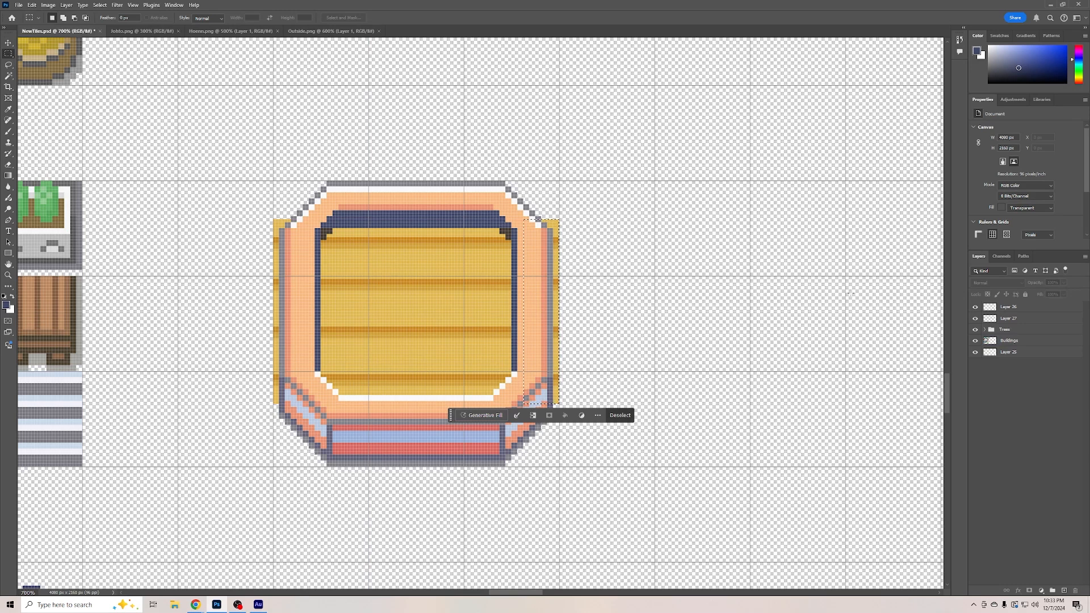
click(1001, 319)
key(ctrl+x)
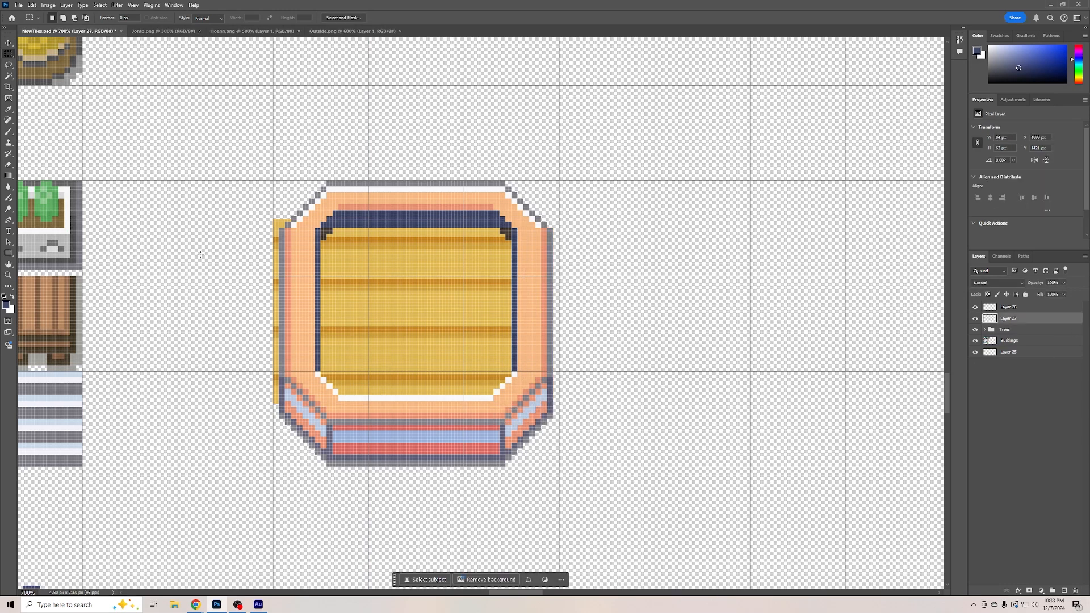
drag(274, 219, 305, 401)
key(ctrl+x)
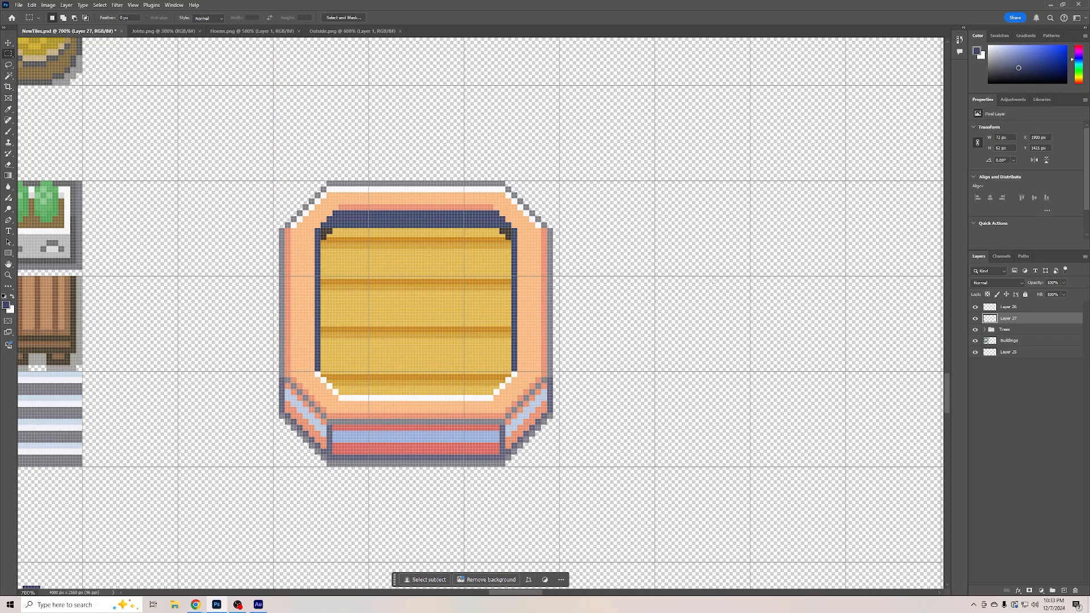
Shift the yellow striped filling slightly downward inside the planter frame and deselect it
key(ctrl+minus)
key(ctrl+minus)
key(ctrl+minus)
key(ctrl+minus)
key(ctrl+minus)
key(ctrl+minus)
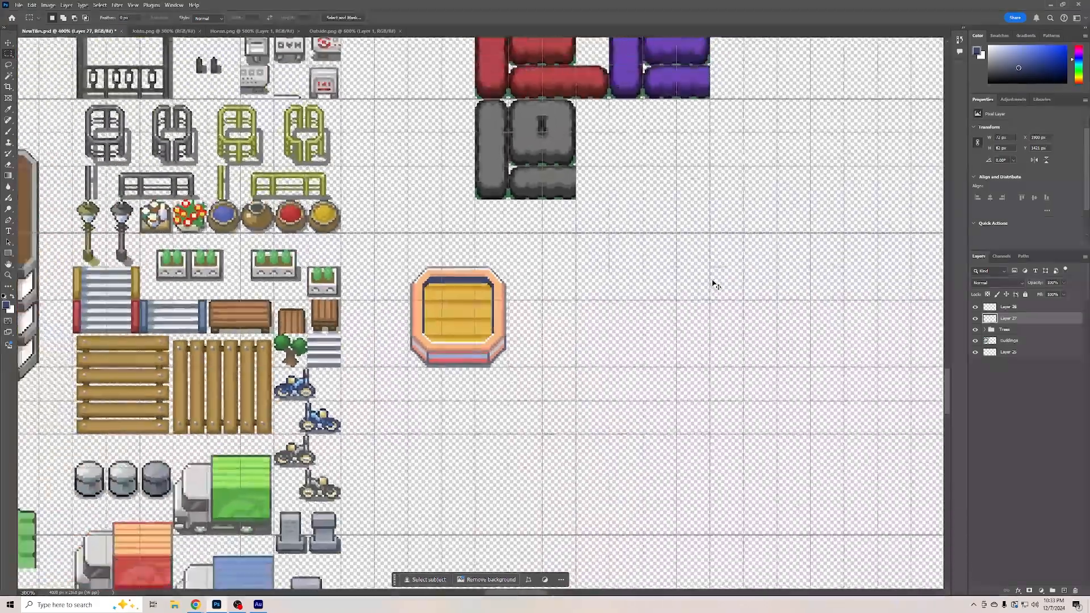
key(ctrl+plus)
key(ctrl+plus)
key(ctrl+plus)
key(ctrl+plus)
key(ctrl+plus)
key(ctrl+plus)
key(ctrl+plus)
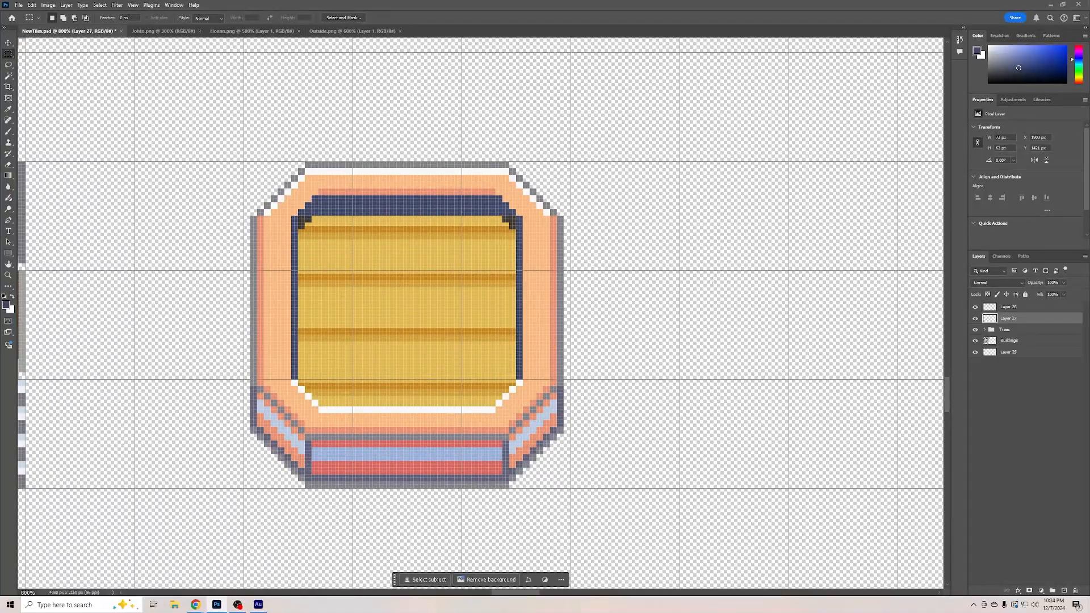
click(9, 42)
mouse_move(462, 311)
mouse_down()
mouse_move(458, 338)
mouse_move(454, 302)
mouse_move(455, 321)
mouse_up()
click(633, 308)
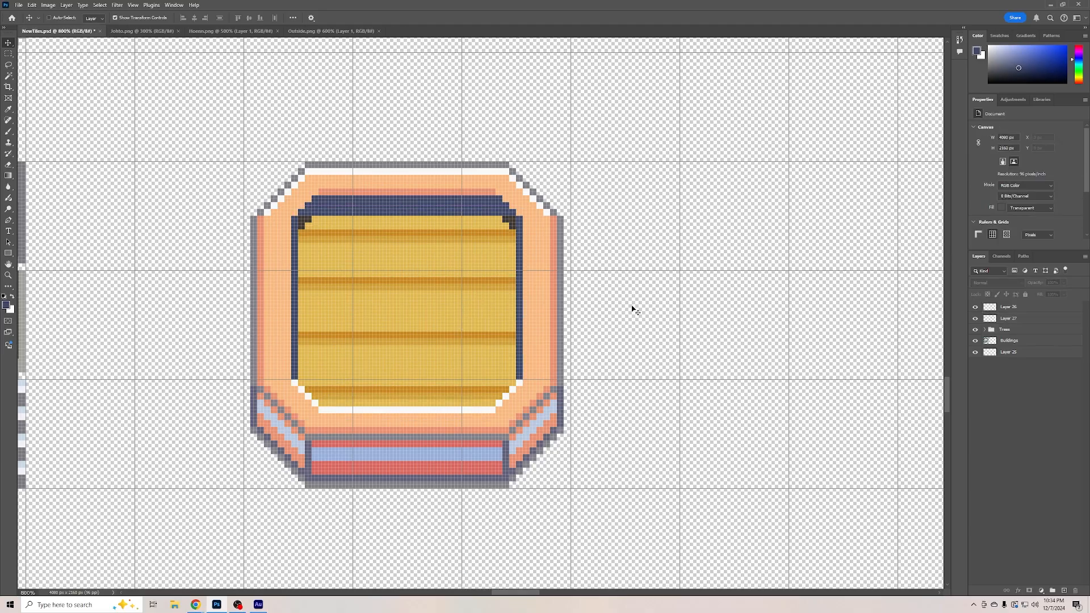
Compare the filled planter with the surrounding tiles, viewing it both from afar and up close
key(ctrl+minus)
key(ctrl+minus)
key(ctrl+minus)
key(ctrl+minus)
key(ctrl+minus)
key(ctrl+minus)
key(ctrl+minus)
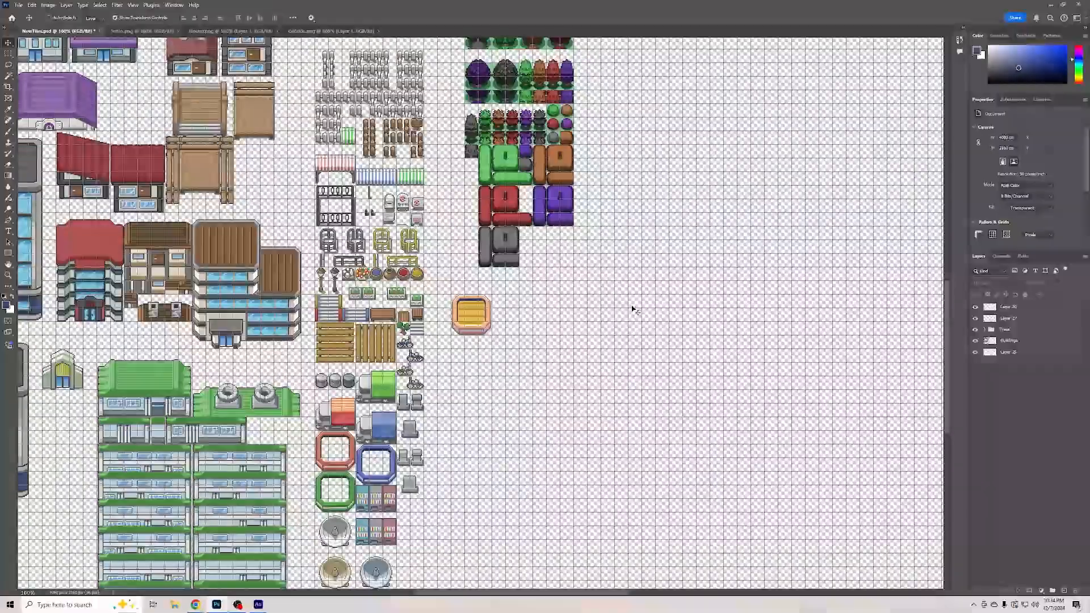
key(ctrl+plus)
key(ctrl+plus)
key(ctrl+plus)
key(ctrl+plus)
key(ctrl+plus)
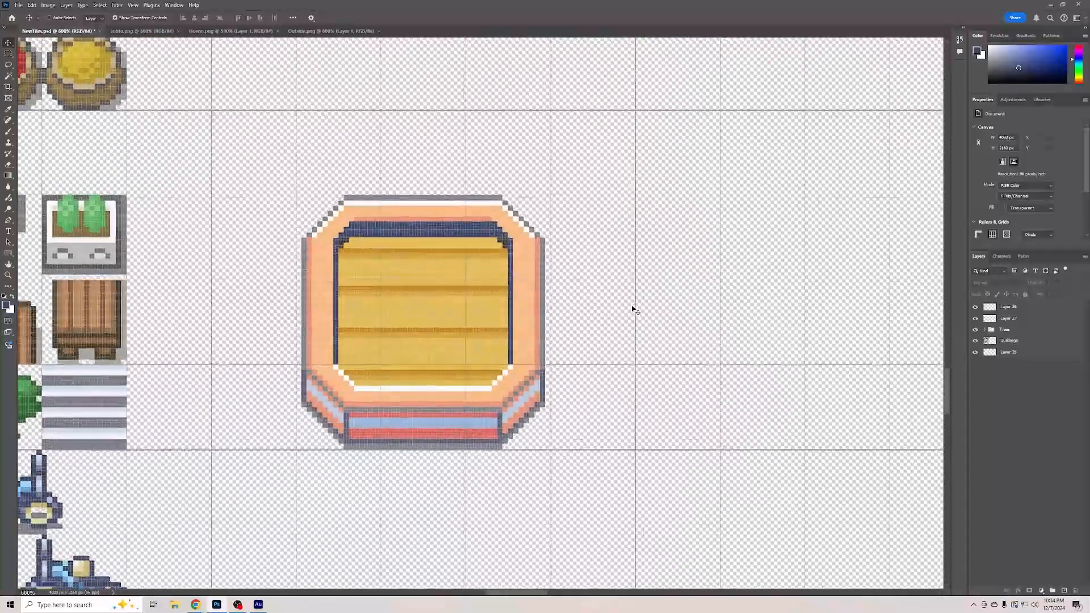
key(ctrl+plus)
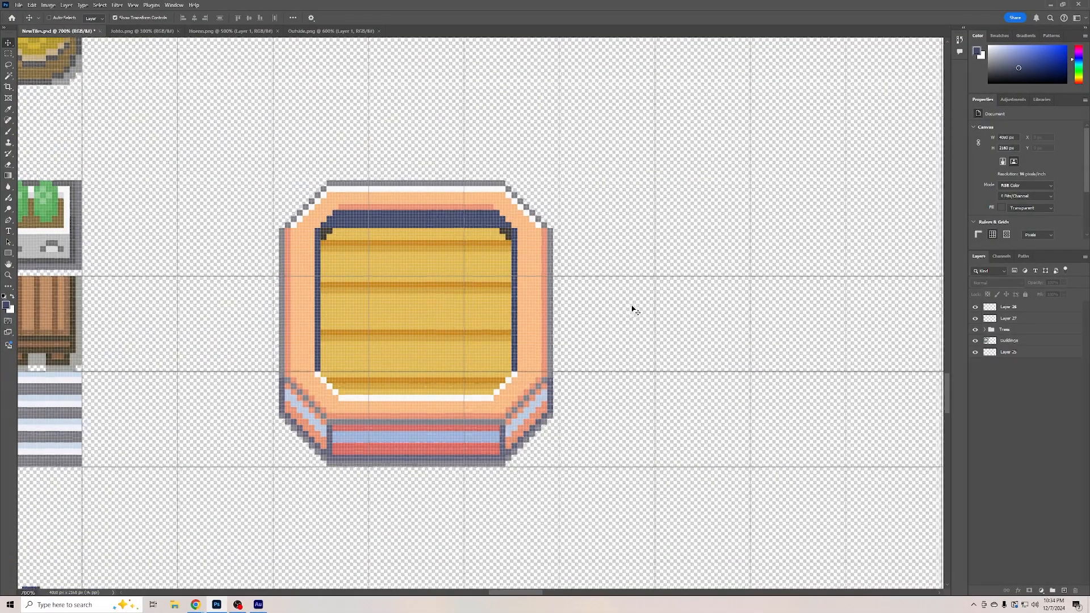
key(ctrl+plus)
key(ctrl+plus)
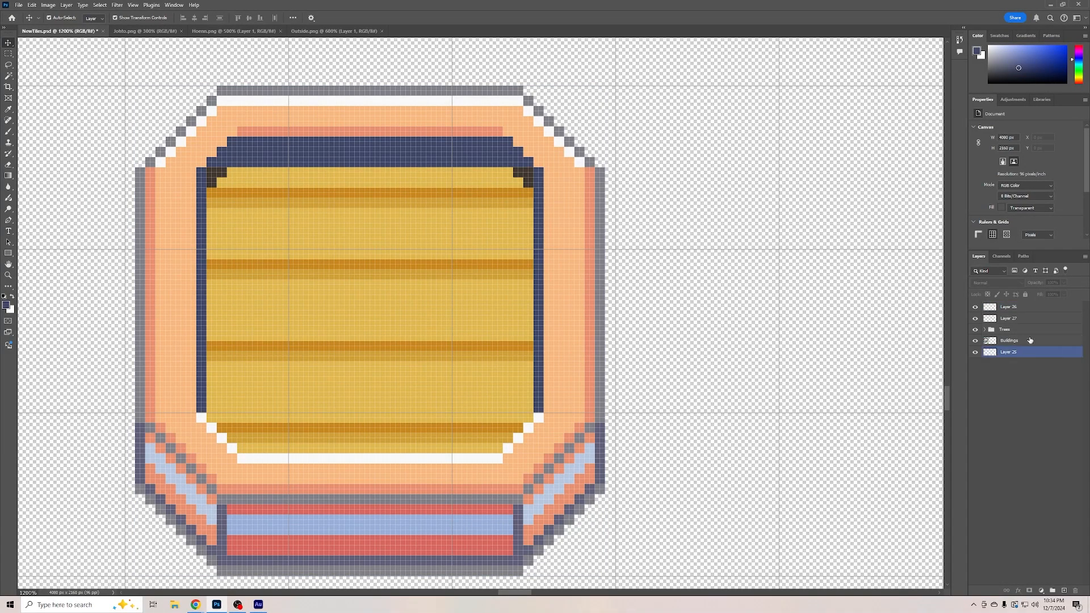
Merge the planter frame layer and the yellow filling layer into one layer
click(1006, 319)
click(1008, 307)
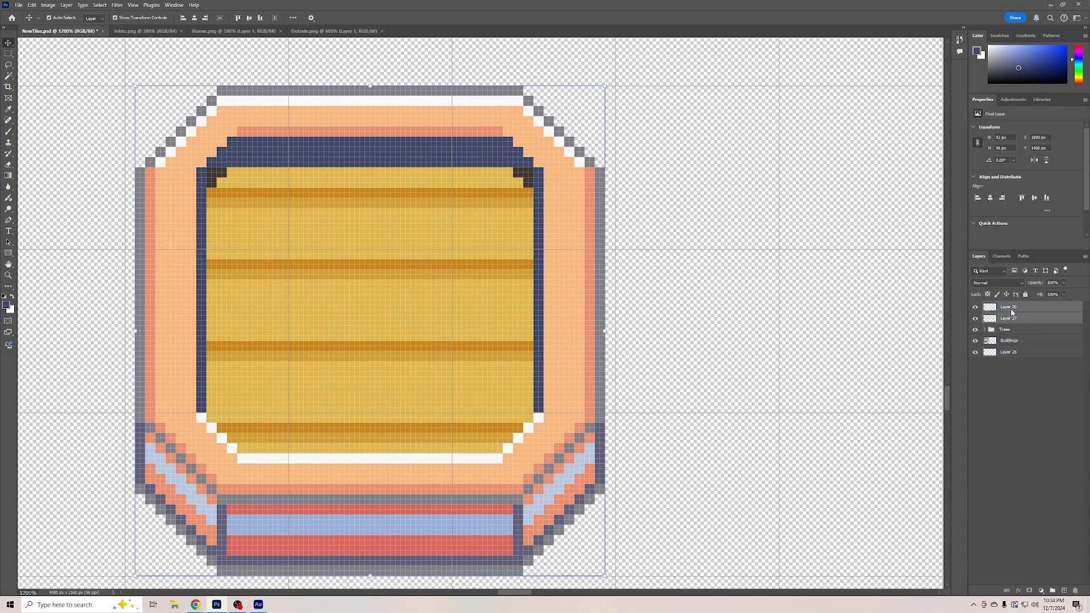
right_click(997, 310)
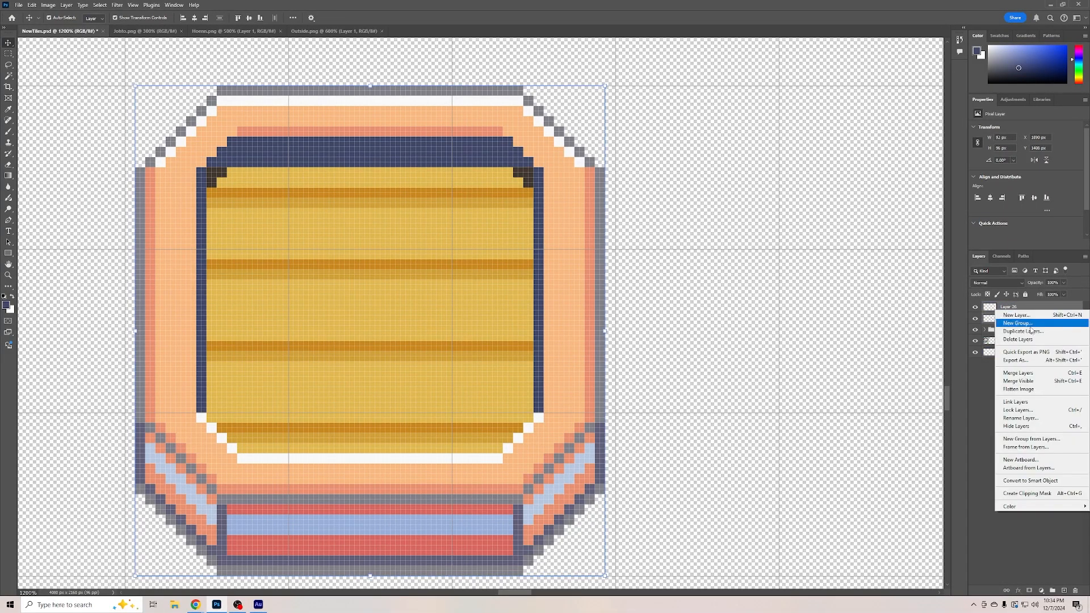
click(1017, 373)
Copy the right two grid columns of the planter and paste them beside it, with the right edge on a grid line
click(8, 54)
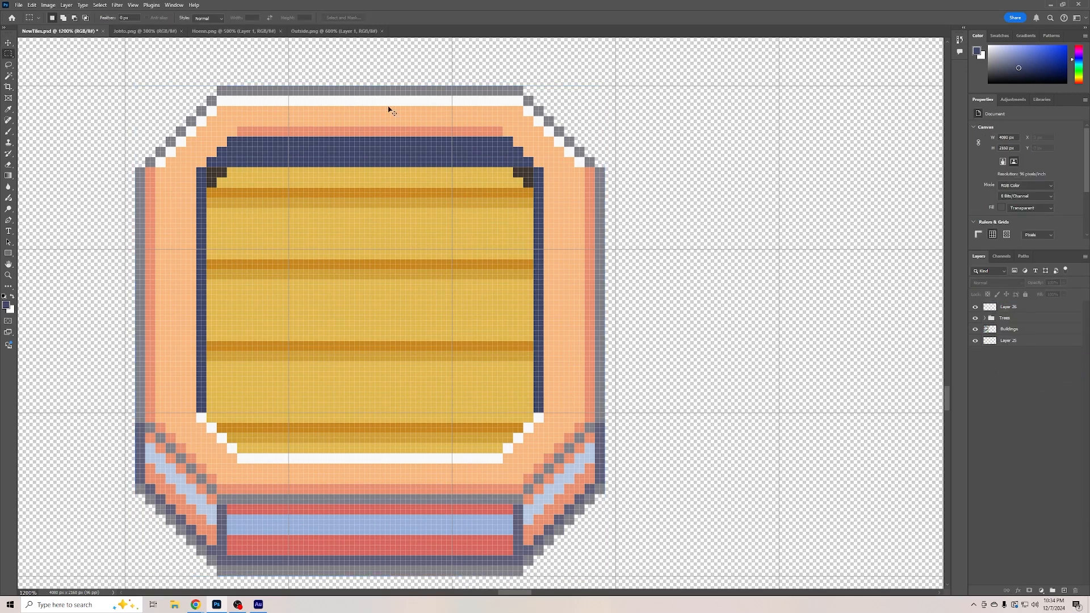
key(ctrl+minus)
drag(355, 163, 571, 488)
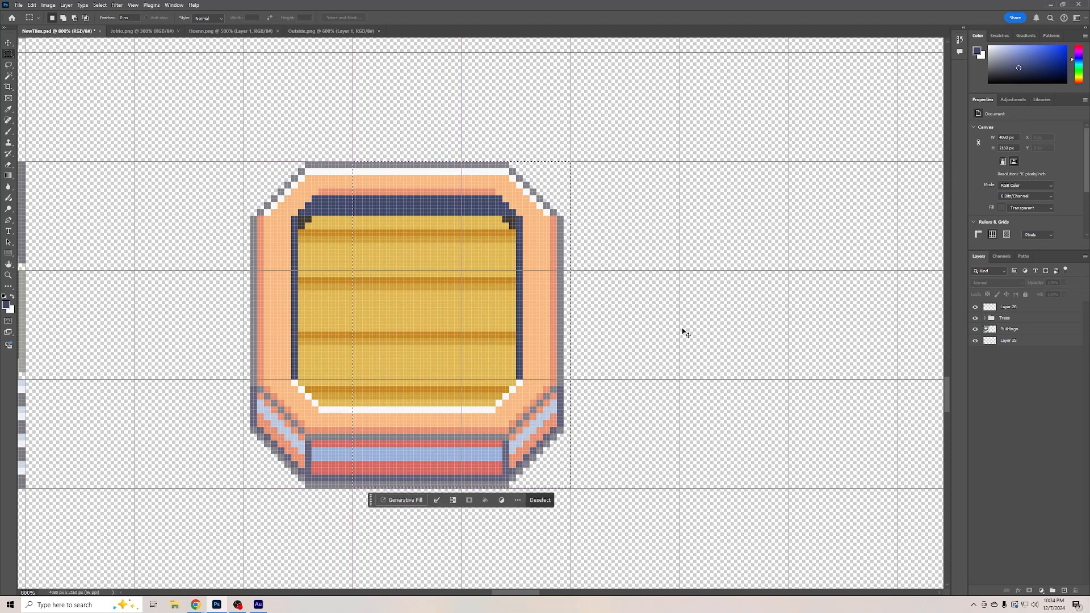
key(ctrl+d)
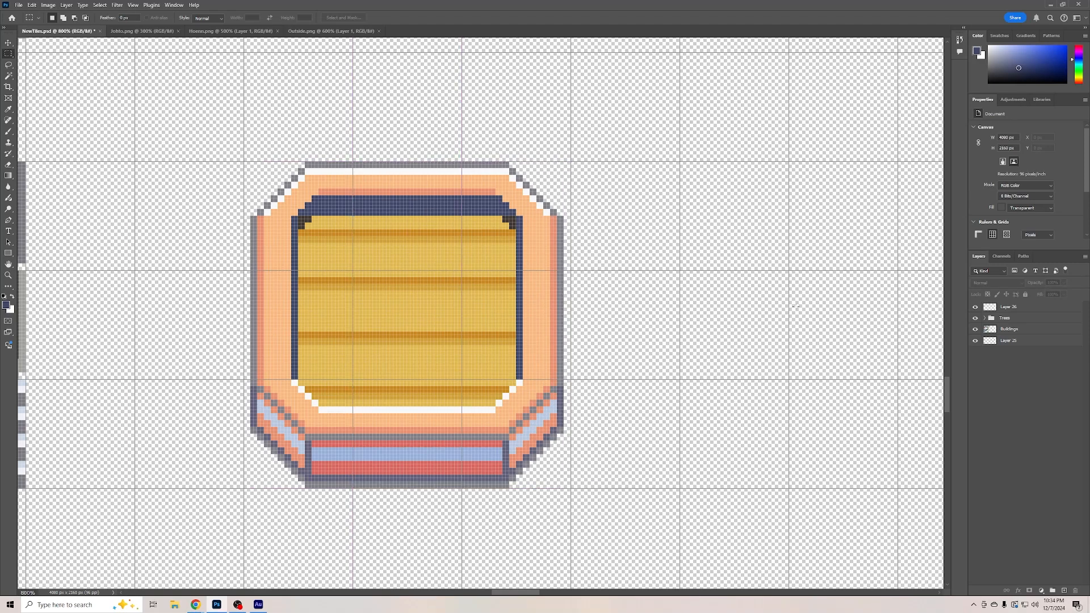
key(ctrl+v)
click(9, 43)
drag(542, 265, 747, 273)
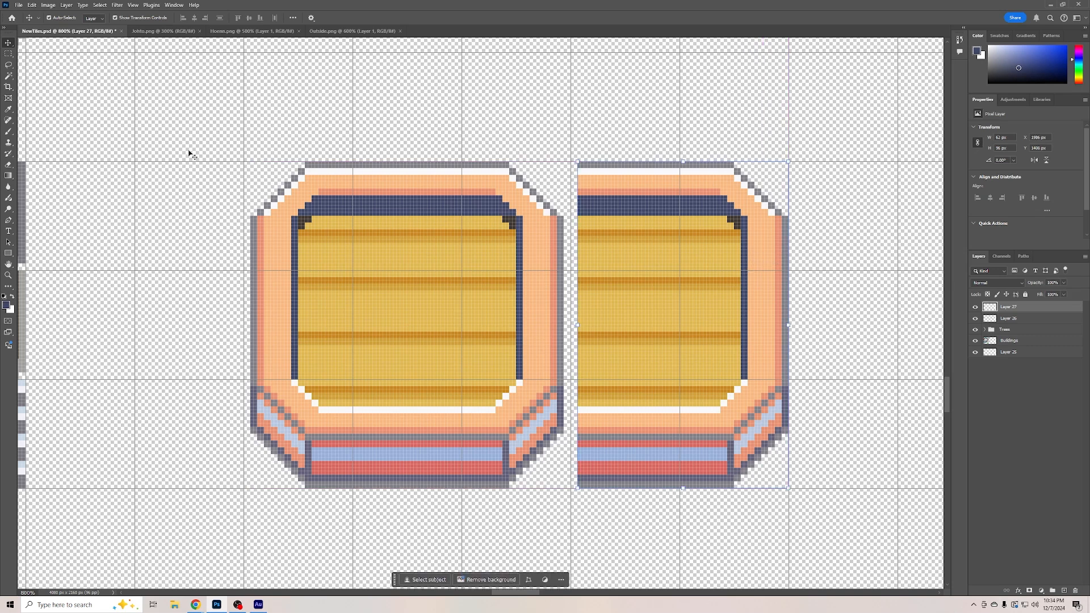
Copy a one-cell-wide strip from the new right-hand piece and paste it over the gap to join both planter parts
click(41, 68)
key(m)
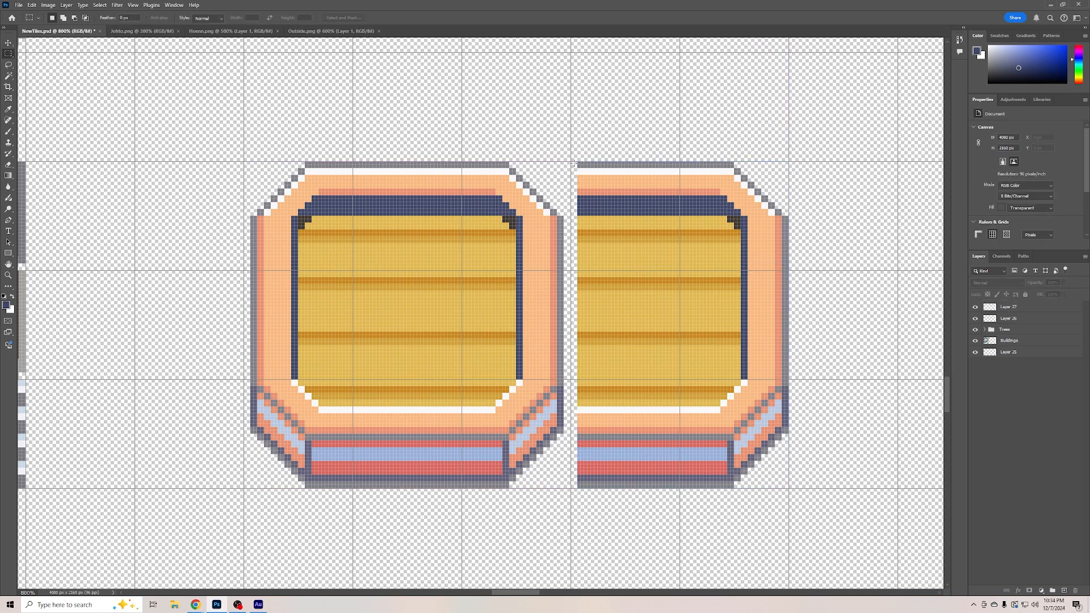
drag(572, 162, 679, 487)
key(ctrl+c)
key(ctrl+v)
click(11, 43)
drag(418, 185, 531, 178)
click(547, 105)
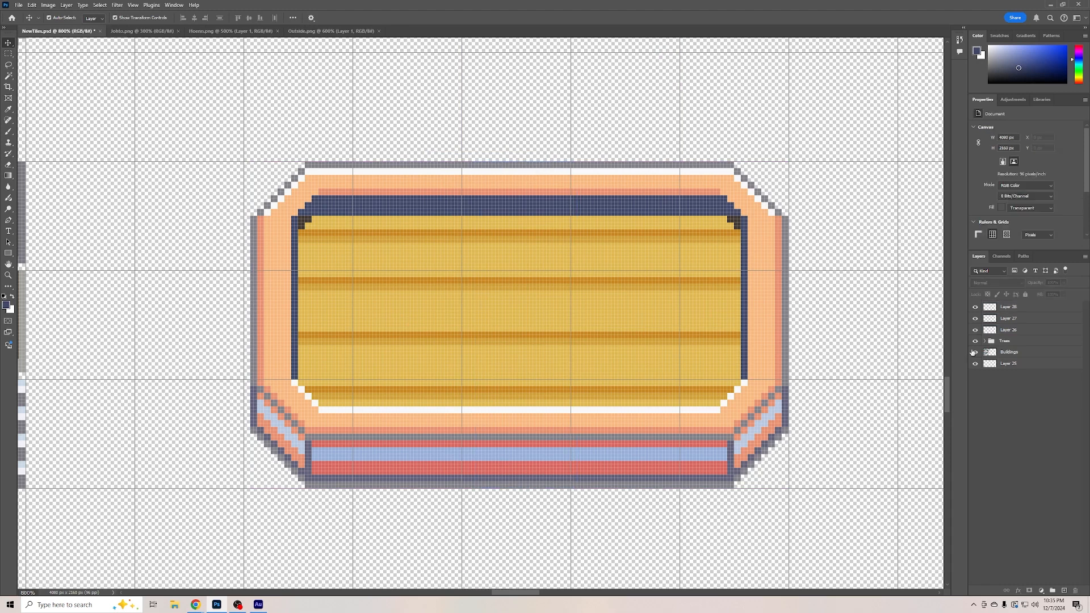
Merge the three layers of the widened planter into one layer
click(1012, 309)
shift+click(1015, 329)
right_click(1014, 329)
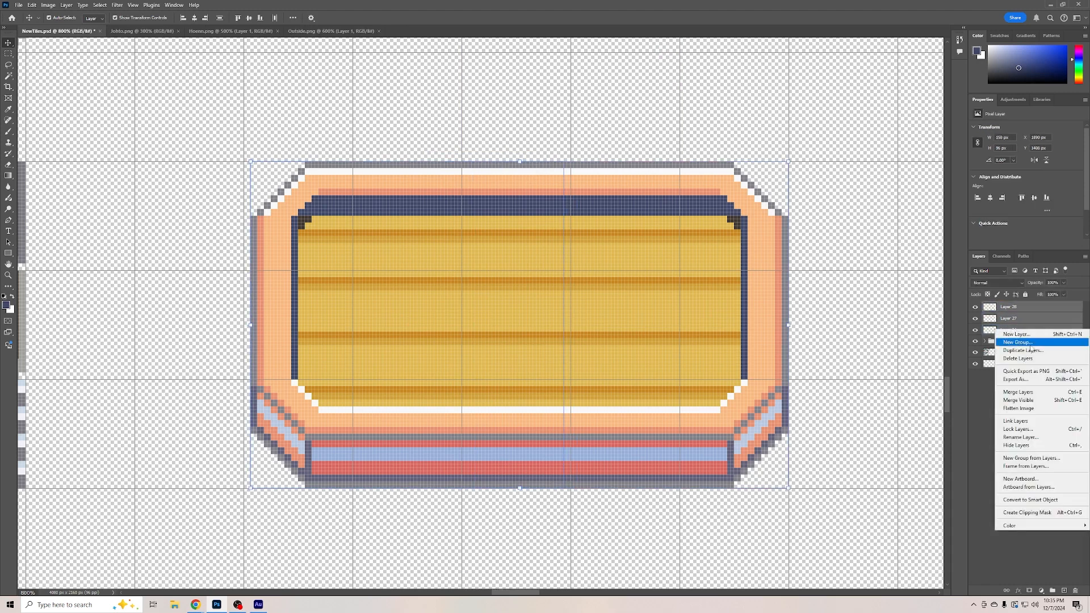
click(1018, 392)
Look over the widened planter and the empty grid area beneath it
key(ctrl+minus)
key(ctrl+minus)
key(ctrl+minus)
key(ctrl+minus)
key(ctrl+minus)
scroll(770, 320, down, 3)
scroll(953, 379, down, 2)
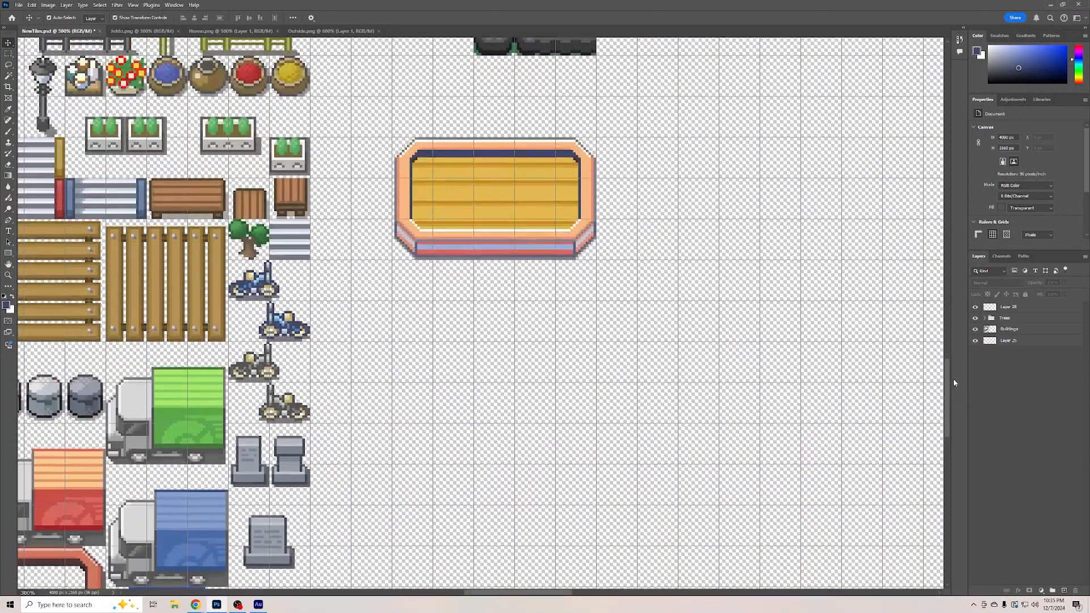
key(ctrl+plus)
key(ctrl+plus)
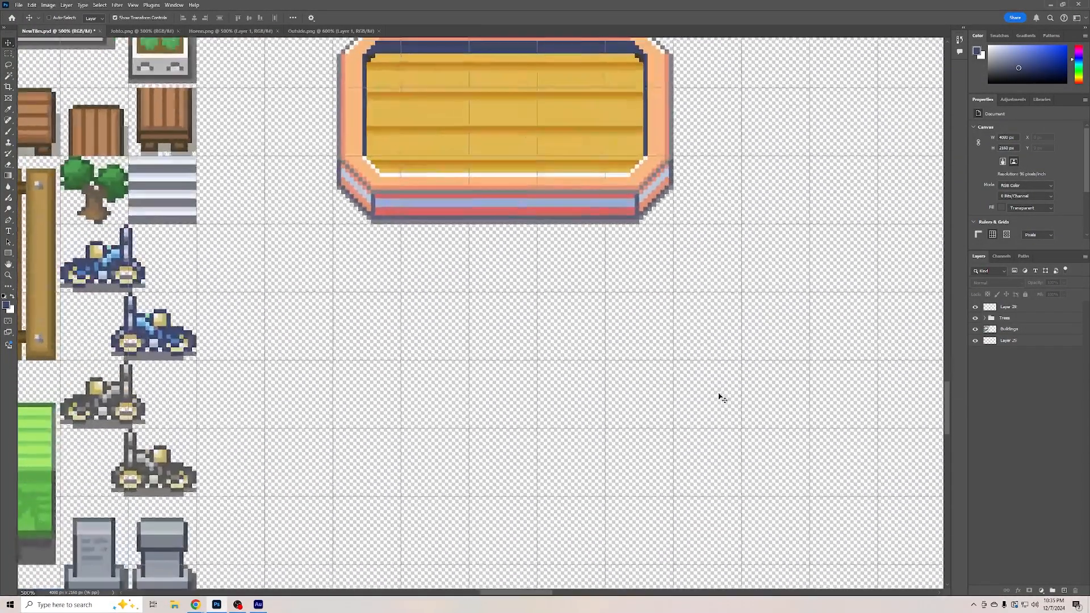
Clear the old selection in Outside.png and look over the buildings around the yellow-roofed house
scroll(688, 389, up, 3)
scroll(690, 390, up, 3)
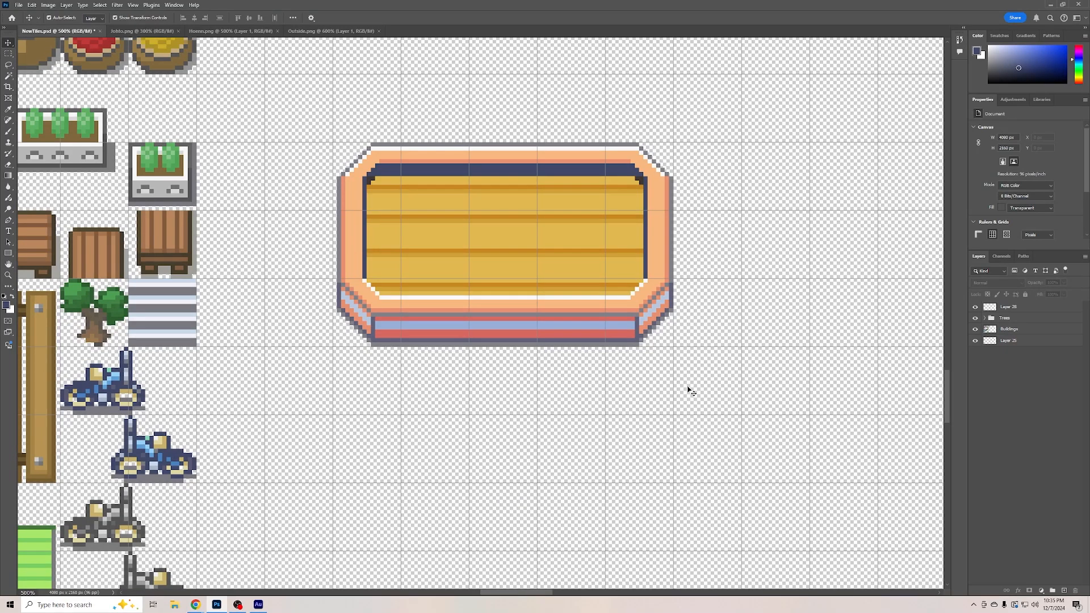
click(326, 32)
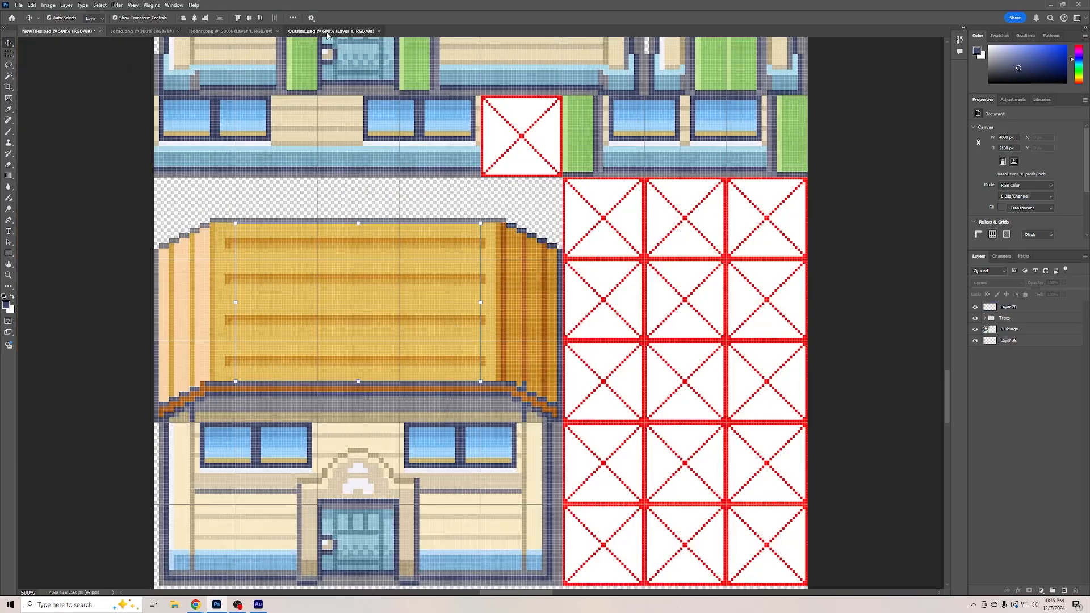
click(529, 206)
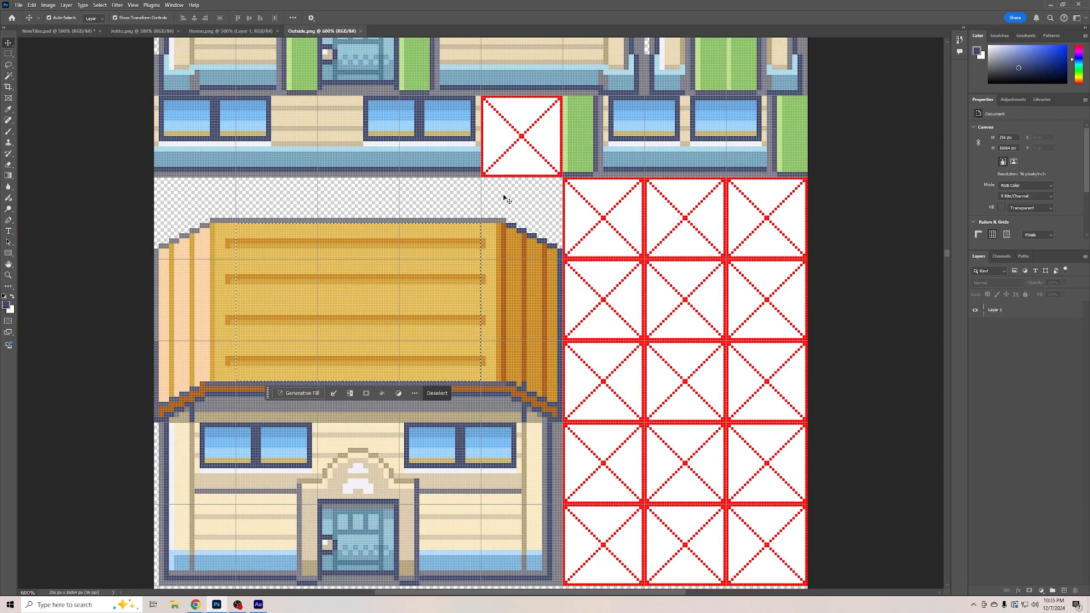
key(m)
key(ctrl+d)
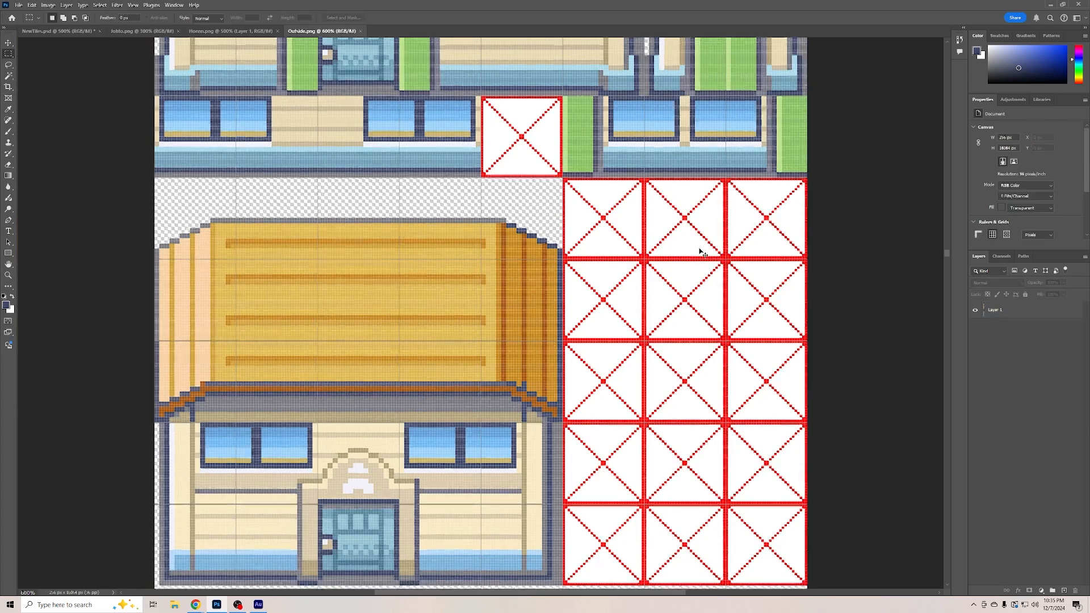
scroll(699, 250, down, 3)
scroll(698, 244, up, 2)
scroll(577, 262, up, 2)
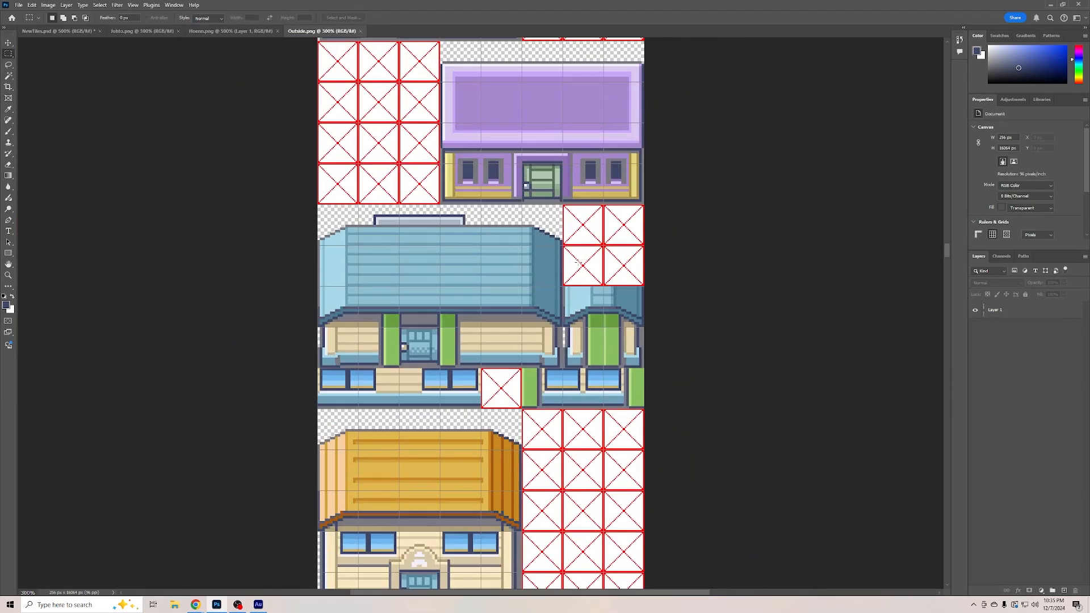
Look through the Hoenn.png tileset for wall pieces that suit the widened planter in NewTiles.psd
click(57, 31)
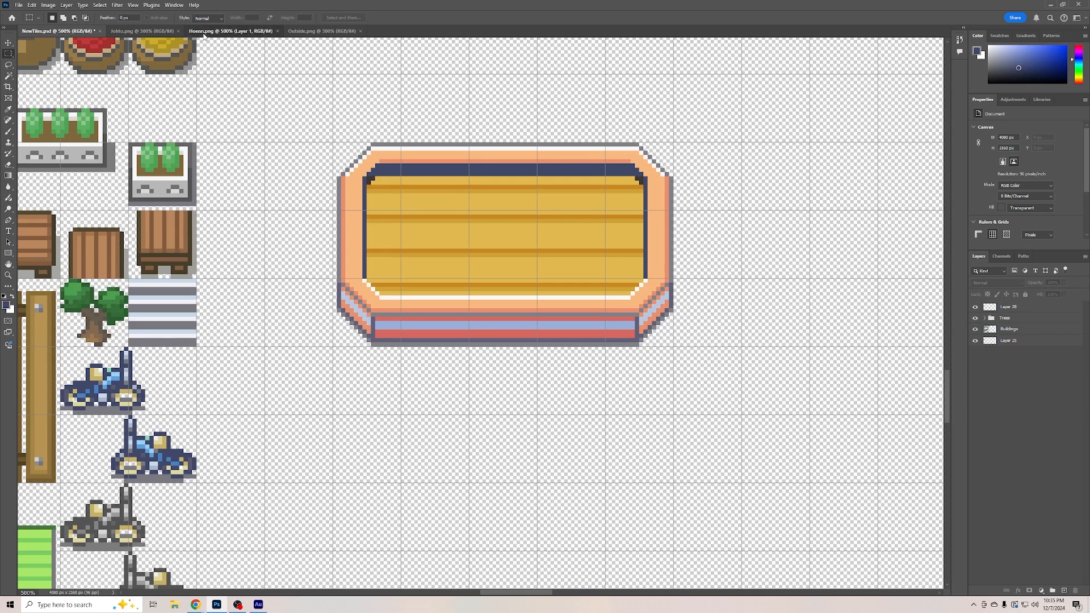
click(230, 30)
scroll(498, 564, down, 2)
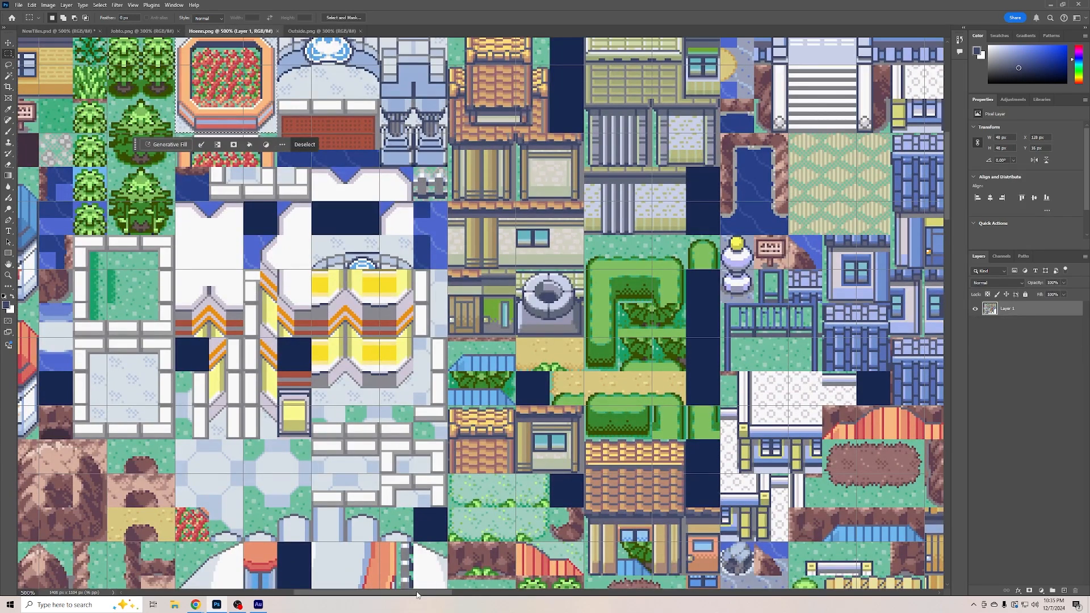
scroll(367, 229, left, 8)
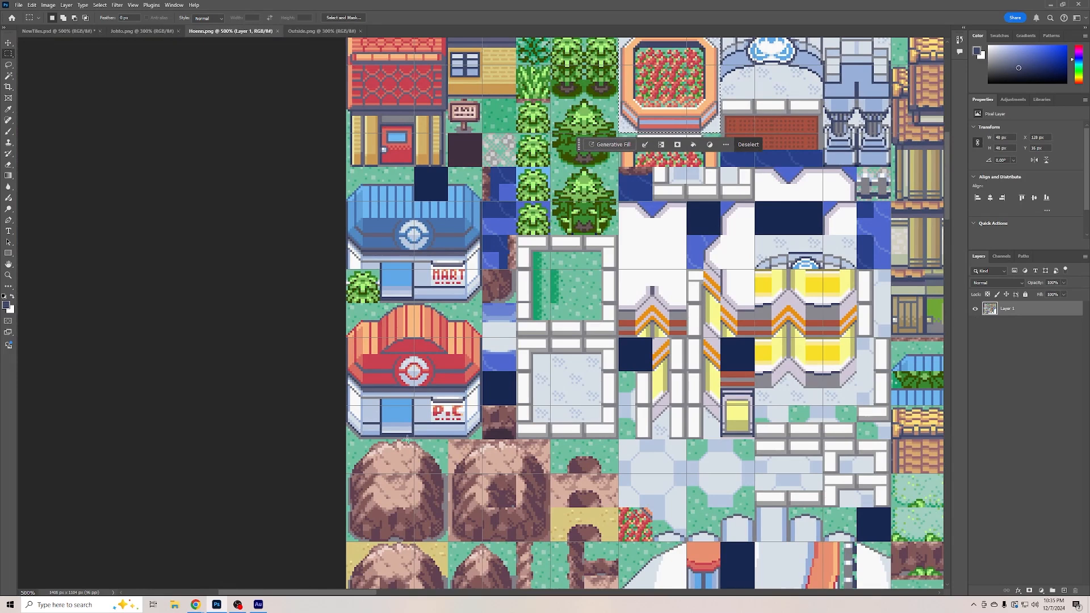
scroll(406, 435, down, 4)
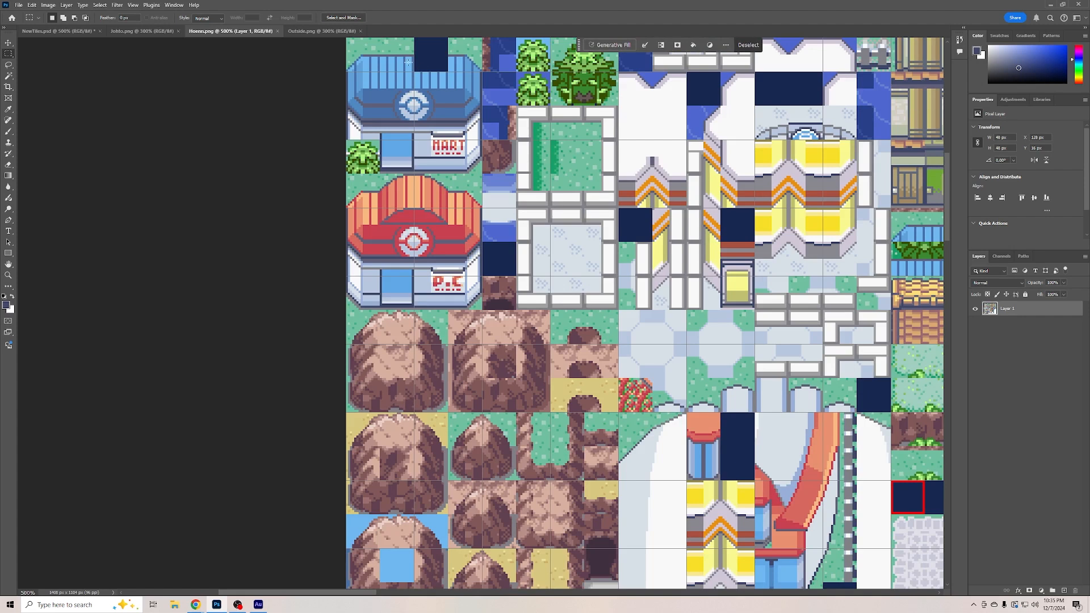
Browse the buildings in Outside.png for front walls with angled corners to go under the planter shape
click(321, 30)
scroll(485, 318, up, 6)
scroll(485, 319, up, 12)
scroll(483, 307, up, 2)
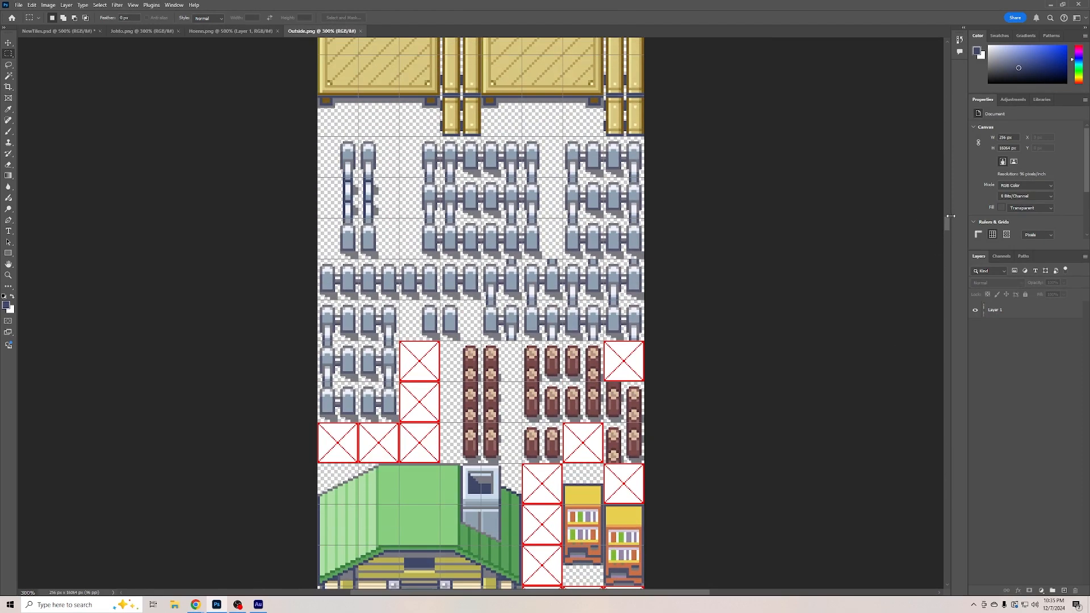
drag(947, 251, 947, 288)
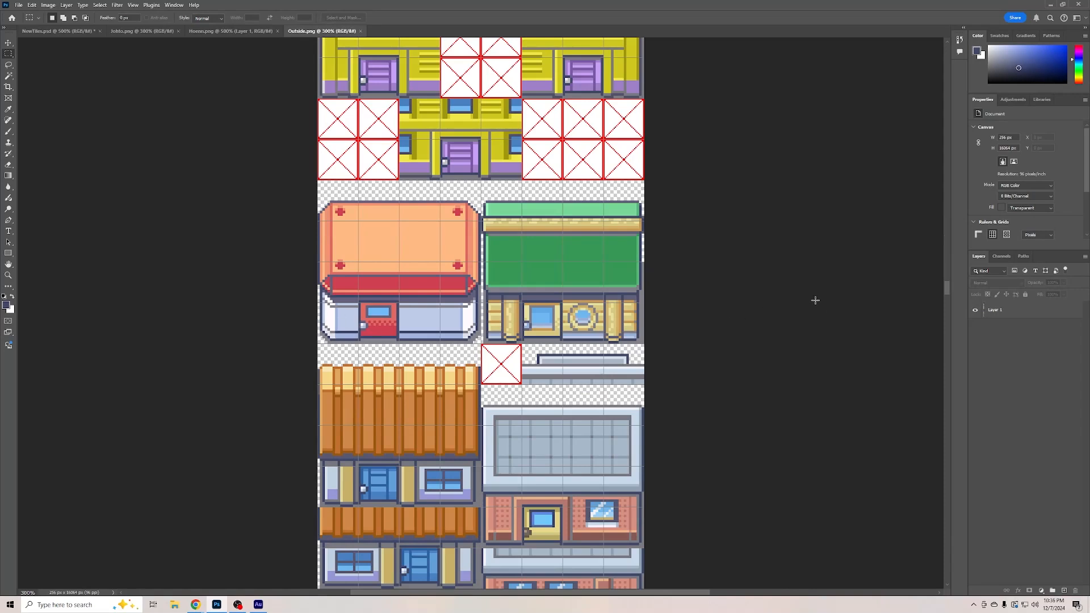
drag(948, 282, 952, 305)
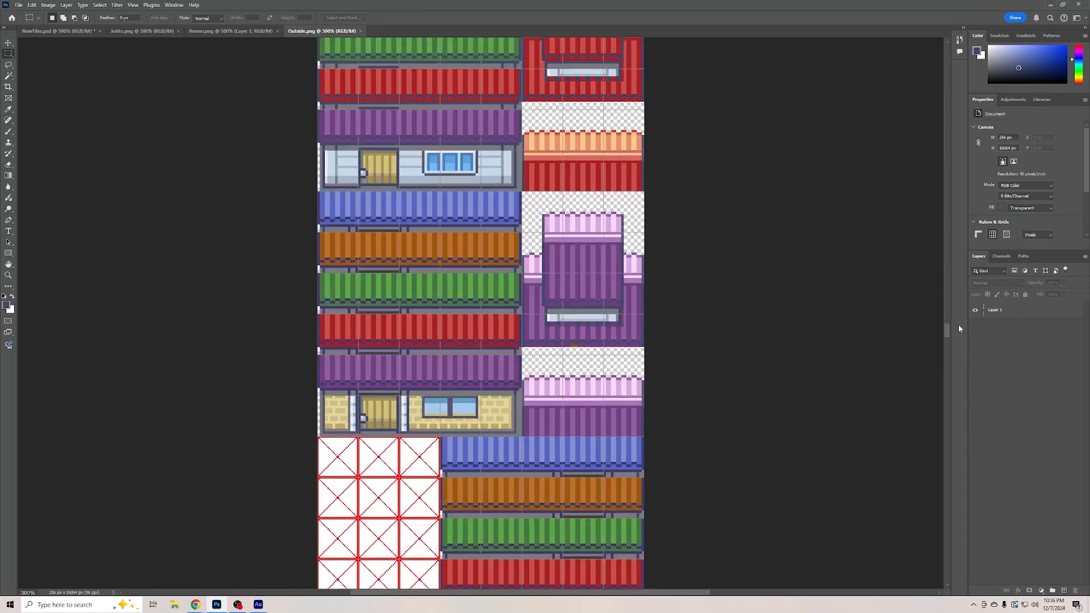
drag(962, 332, 976, 395)
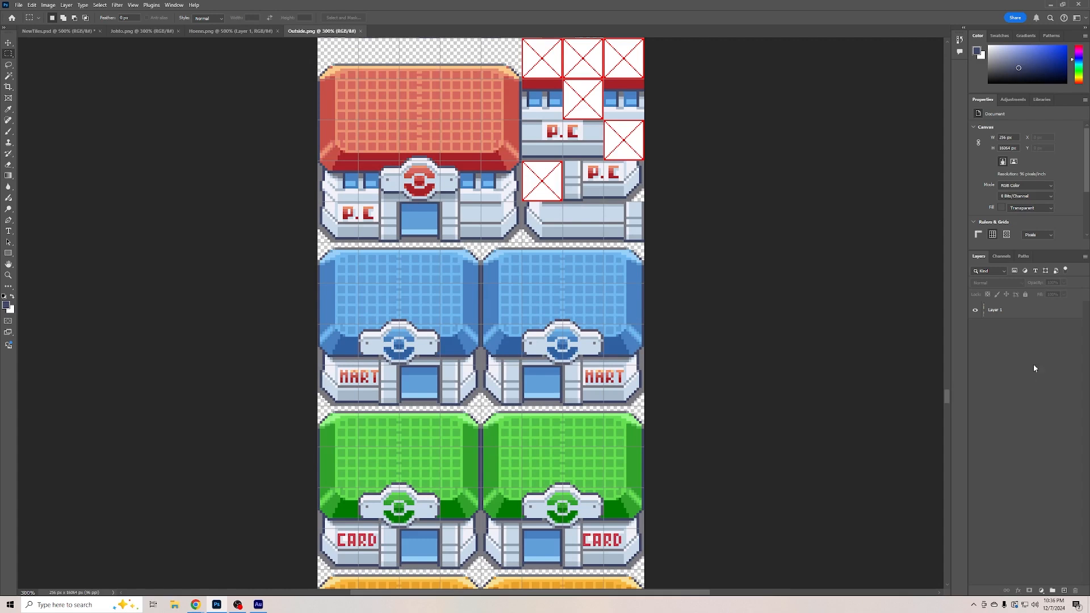
drag(948, 403, 957, 413)
scroll(500, 294, up, 3)
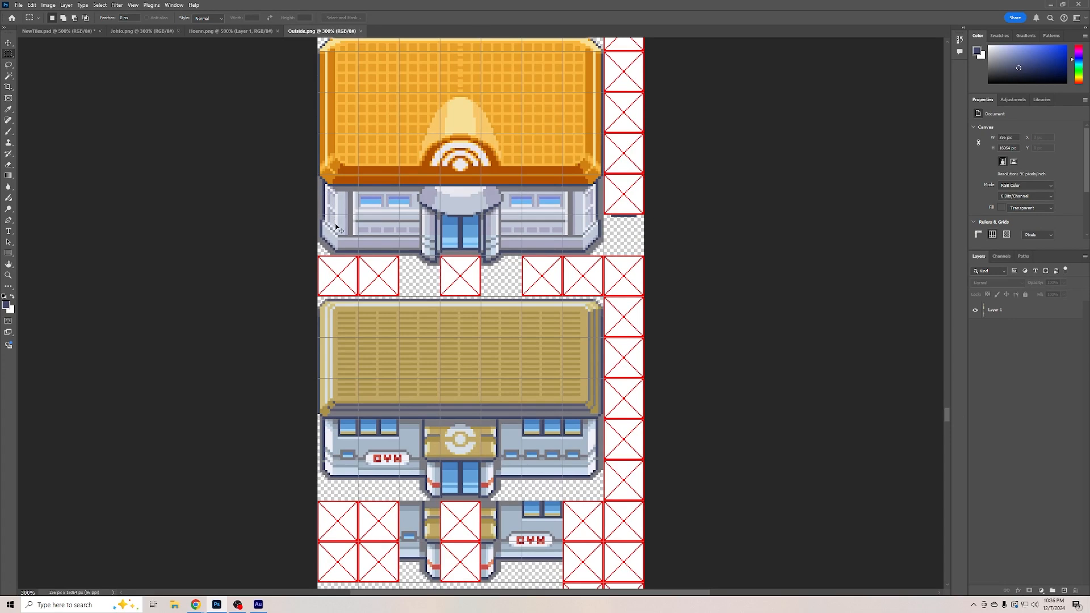
Copy the 32 × 64 px left wall corner of the large orange-roofed building in Outside.png
key(ctrl+plus)
key(ctrl+plus)
key(ctrl+plus)
scroll(262, 217, up, 2)
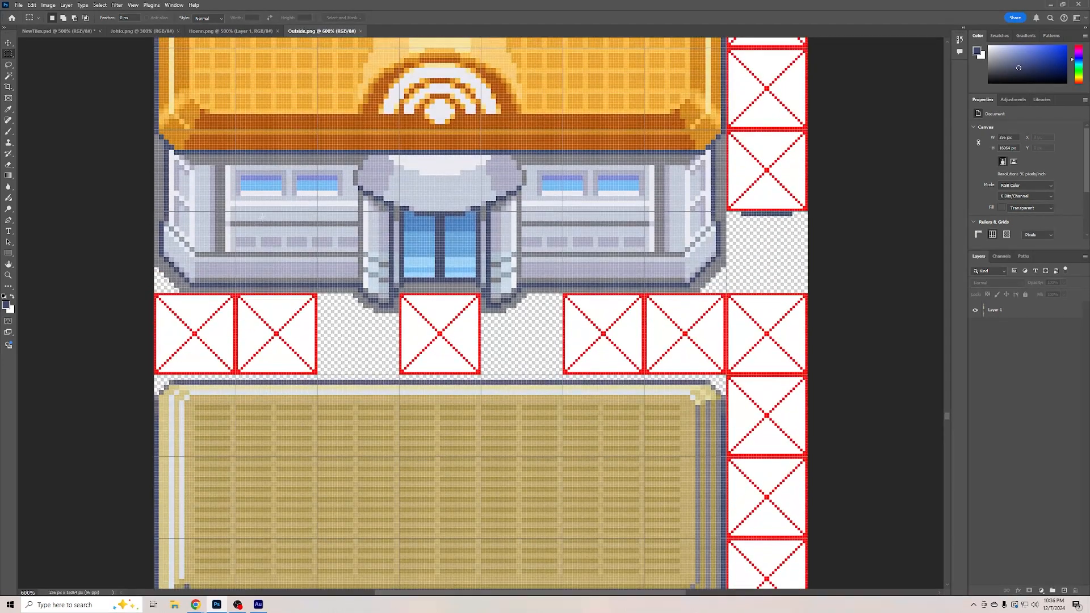
drag(154, 293, 236, 129)
click(988, 312)
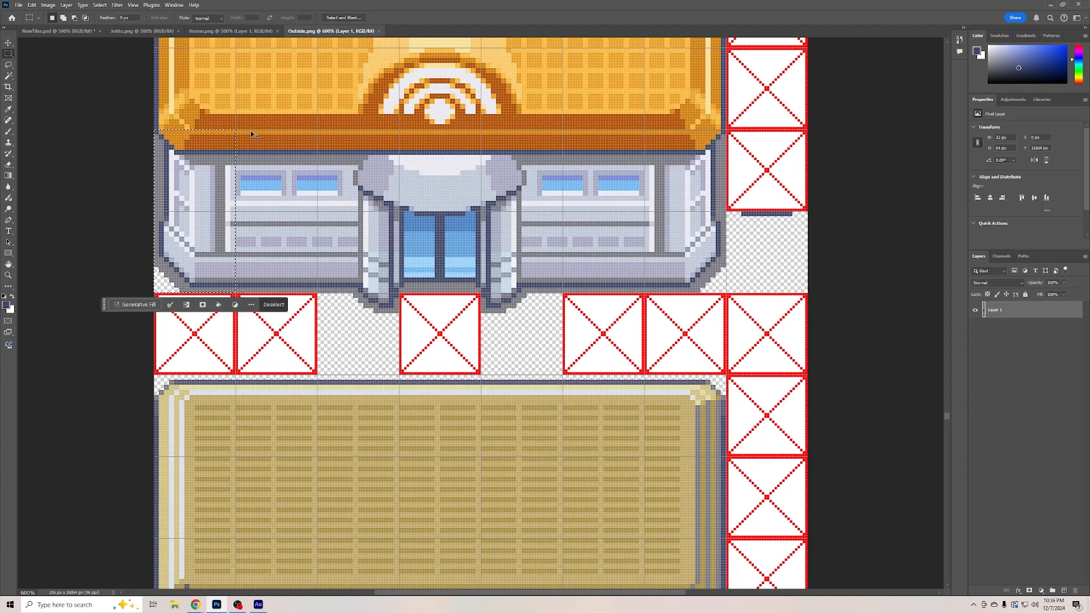
Paste the wall corner into NewTiles.psd under the planter's lower-left corner, aligned to the grid column, with its layer beneath the planter's
click(63, 31)
key(ctrl+v)
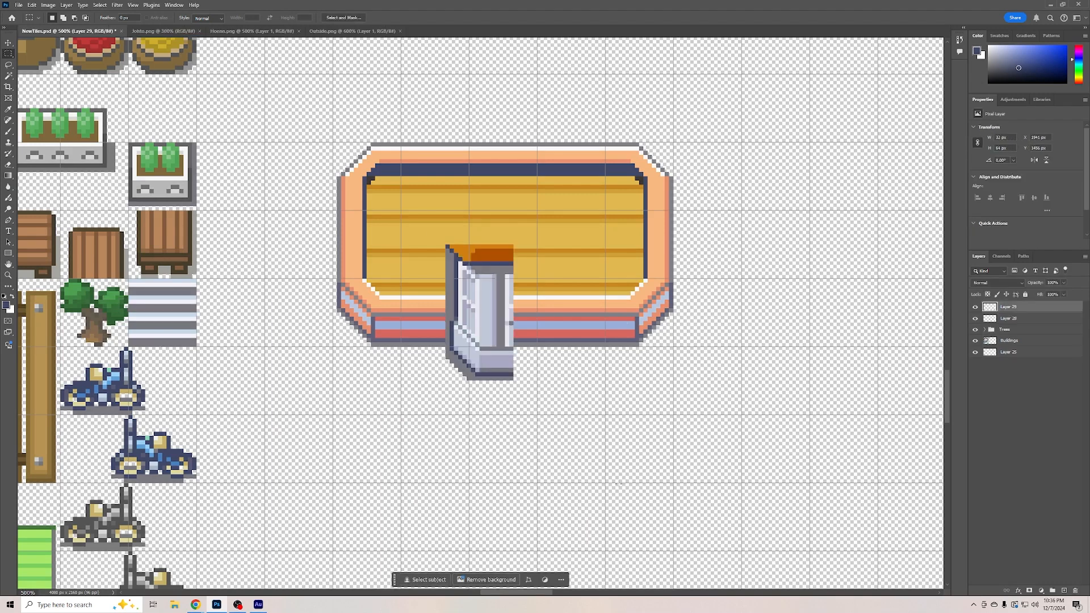
click(8, 43)
drag(483, 311, 372, 345)
drag(1010, 307, 1015, 321)
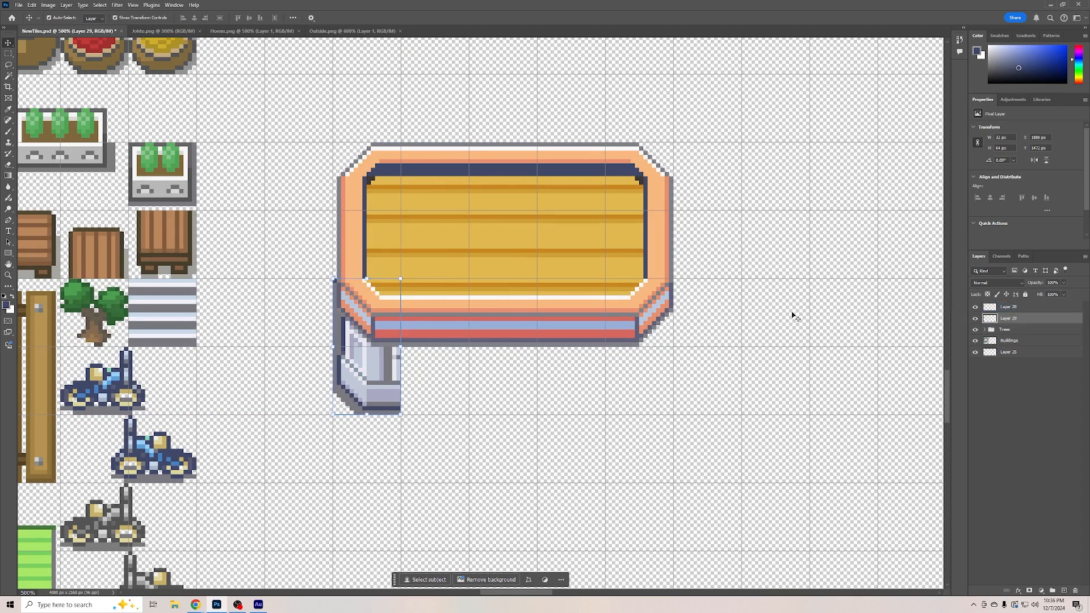
click(793, 315)
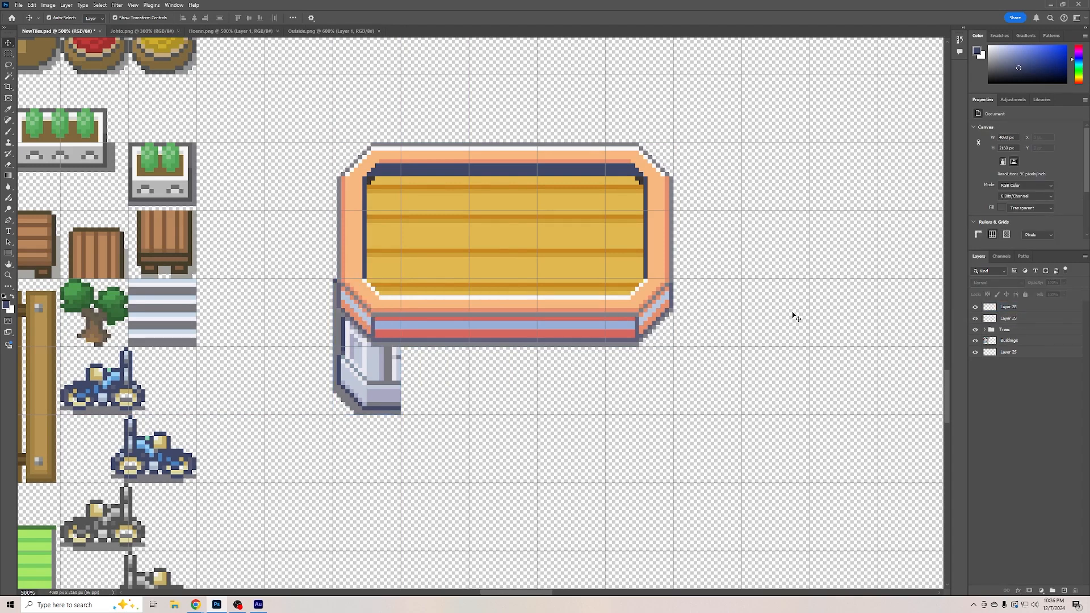
drag(379, 366, 380, 396)
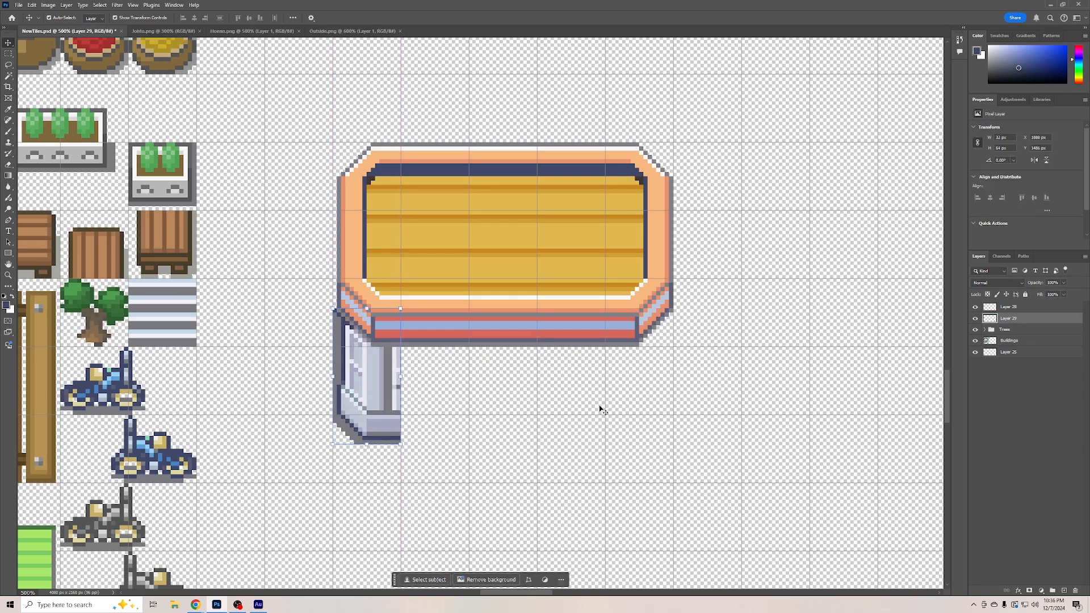
click(600, 409)
Copy the planter's left grid column and paste it shifted left so its outer edge meets the grid line
click(4, 55)
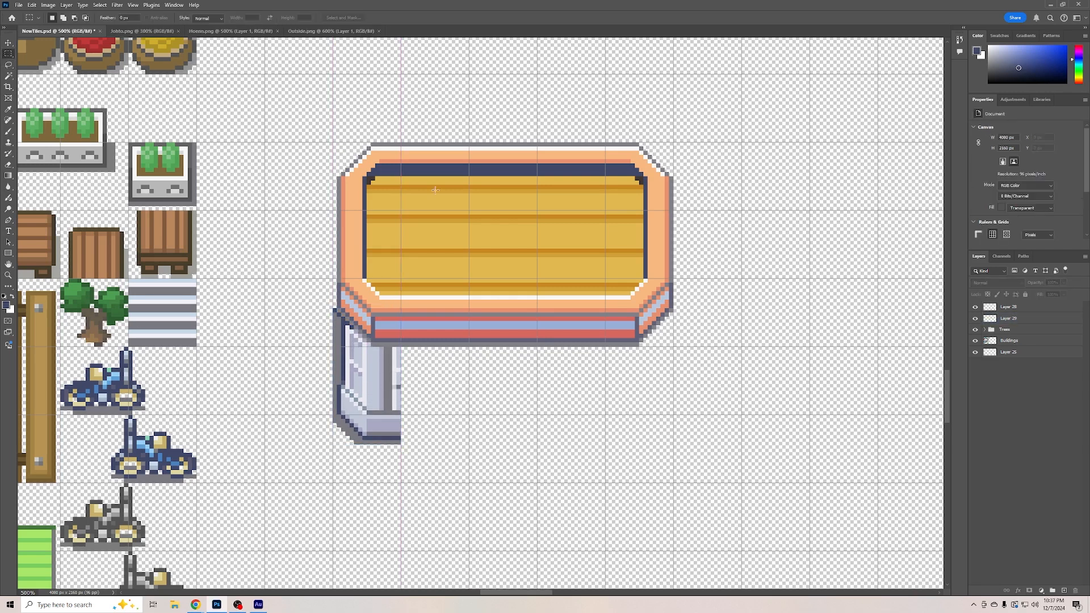
drag(333, 142, 401, 342)
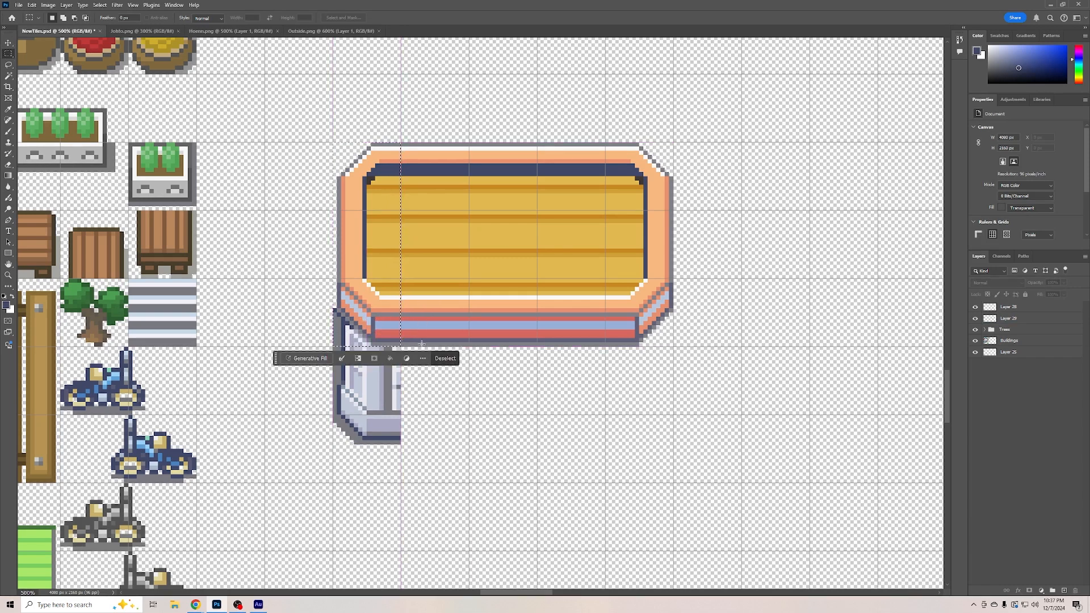
click(1008, 306)
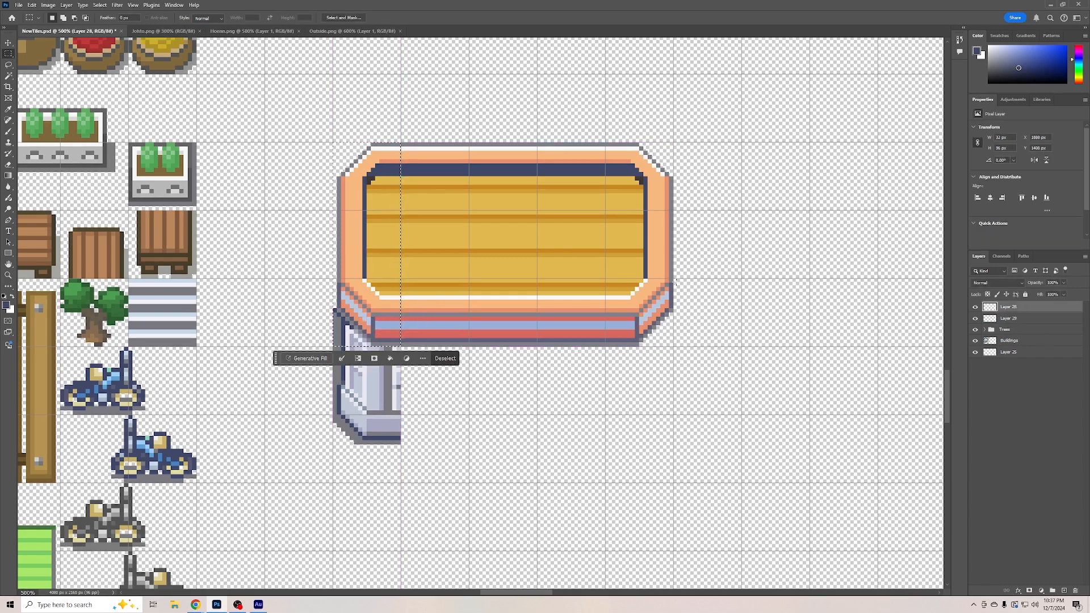
key(ctrl+c)
key(ctrl+v)
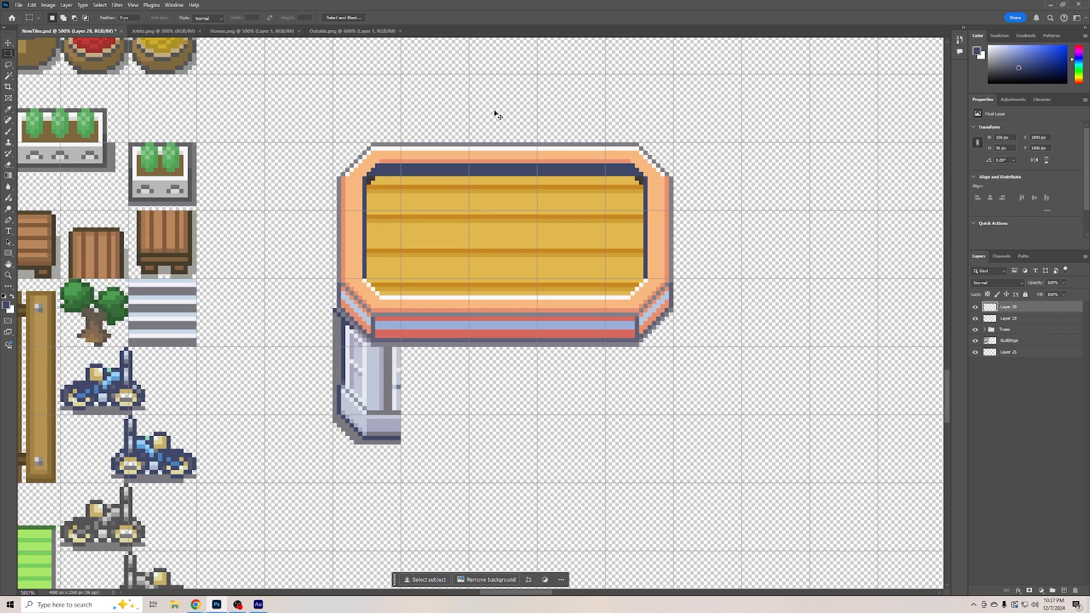
click(8, 42)
drag(482, 268, 345, 178)
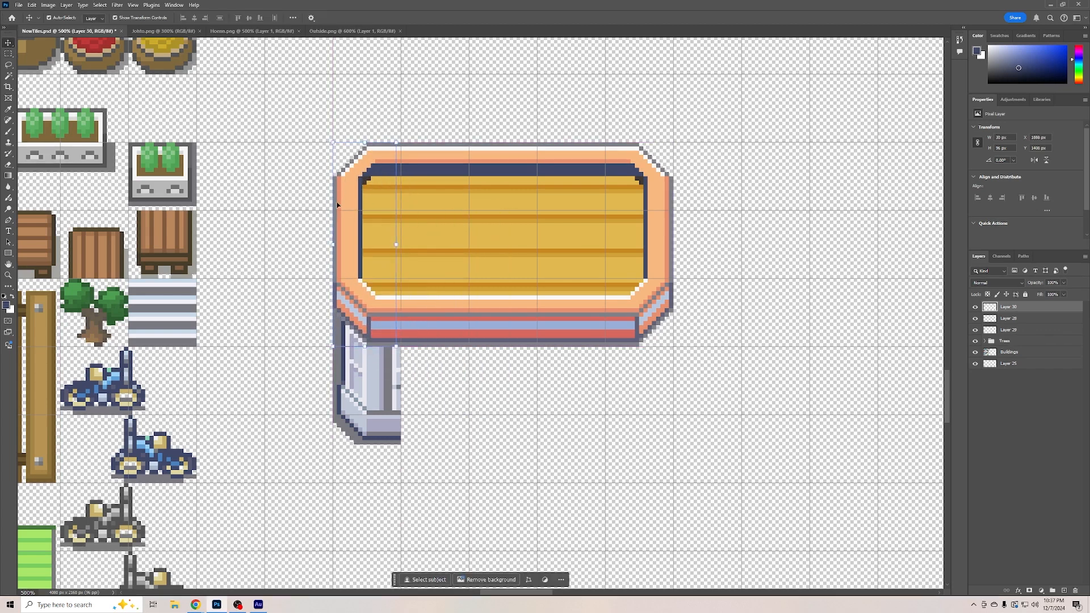
Merge the pasted left edge with the planter layer and move the wall corner up slightly
click(1011, 321)
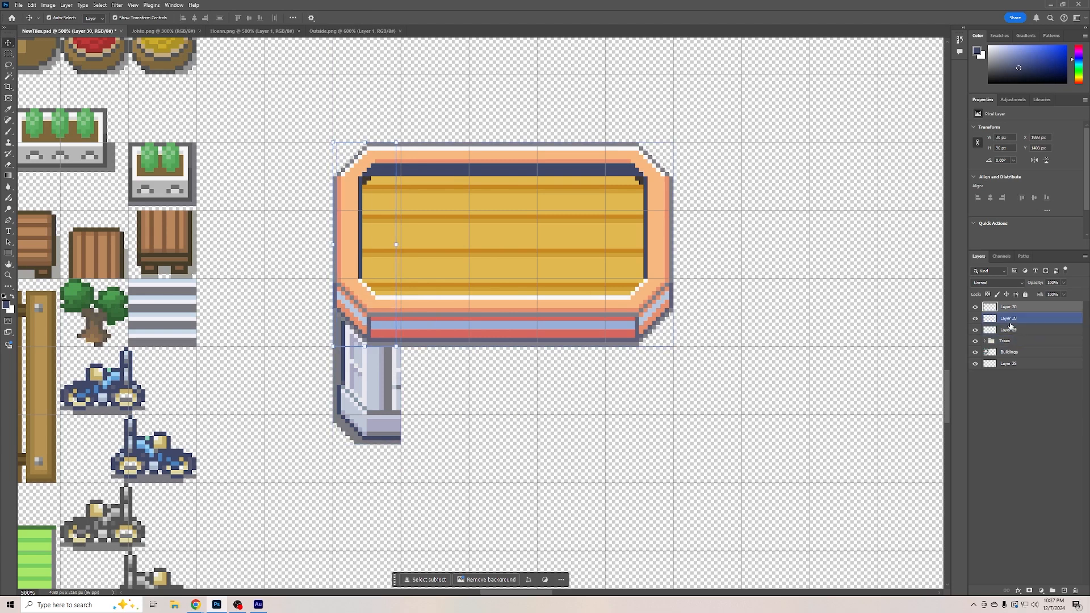
click(976, 319)
click(976, 319)
right_click(1025, 320)
click(1017, 384)
mouse_move(376, 374)
mouse_down()
mouse_move(376, 384)
mouse_move(375, 371)
mouse_up()
click(517, 416)
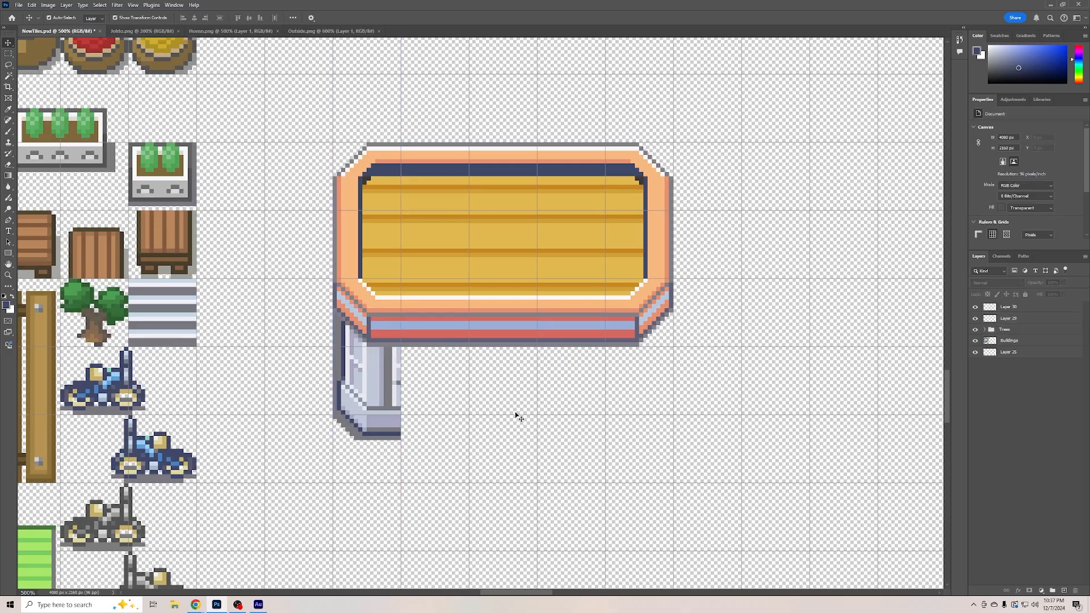
Copy the matching right wall corner of the orange-roofed building in Outside.png, one grid cell wide and two high
scroll(518, 417, down, 6)
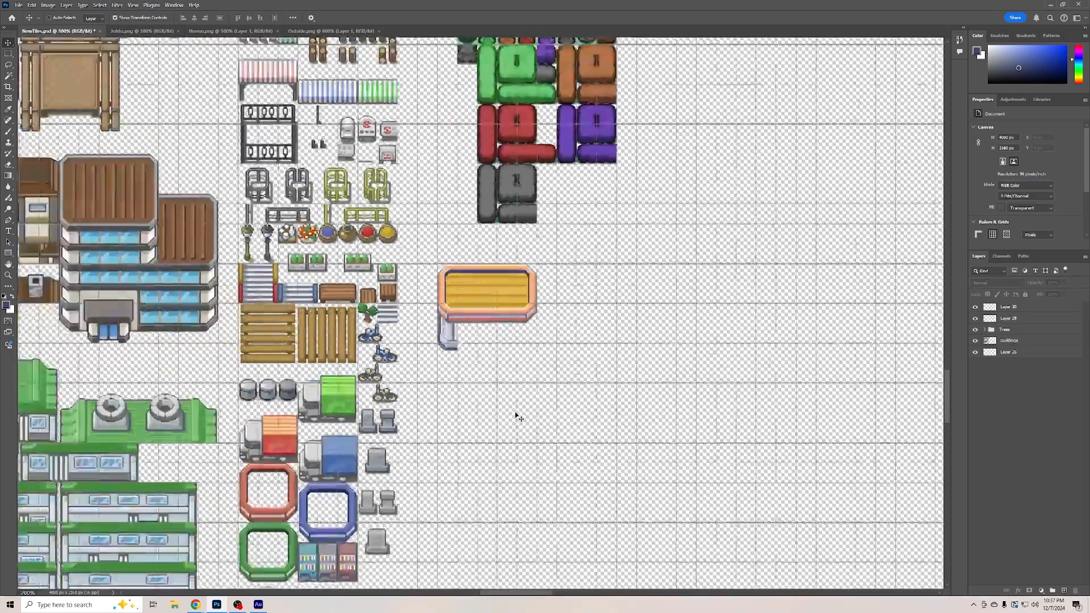
scroll(518, 417, up, 4)
scroll(518, 417, up, 4)
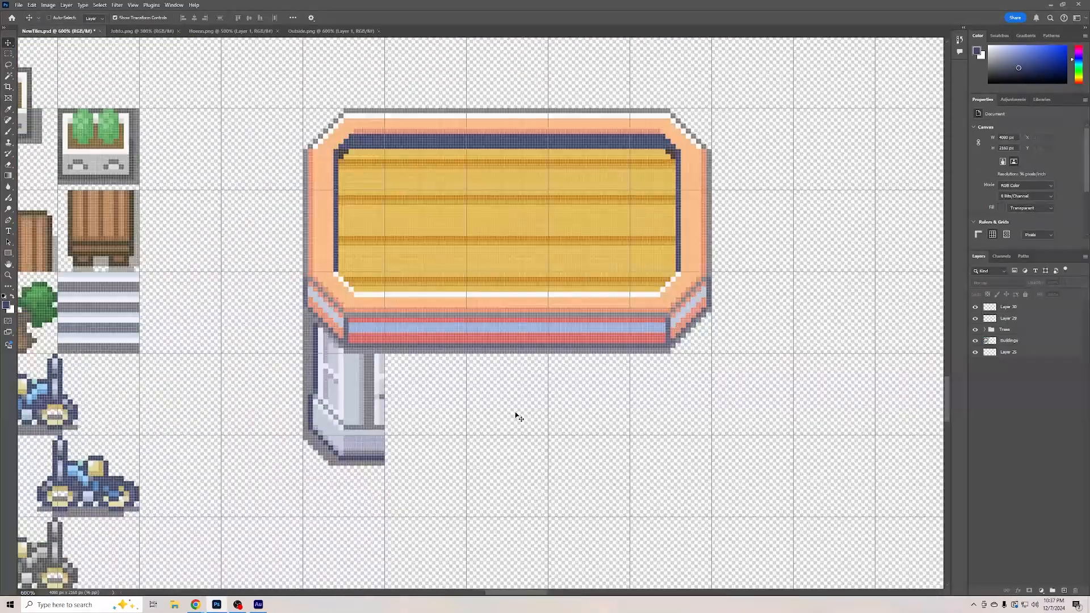
click(331, 31)
key(m)
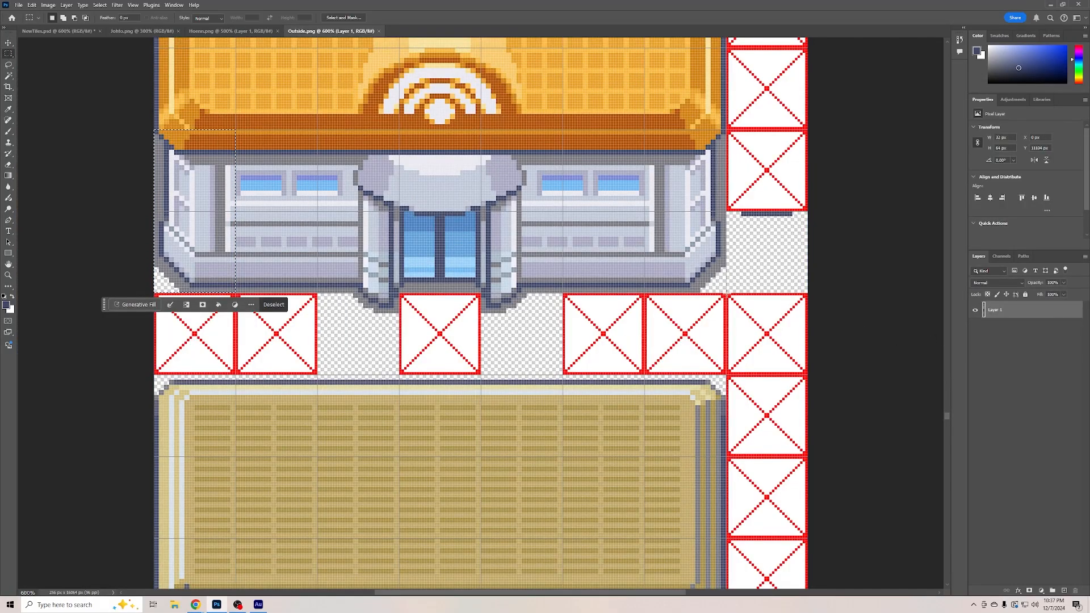
drag(725, 292, 659, 141)
Paste the right wall corner into NewTiles.psd under the planter's lower-right corner, level with the left one and layered beneath the planter
key(ctrl+Tab)
key(ctrl+v)
key(v)
drag(486, 316, 678, 340)
key(ctrl+[)
key(ctrl+[)
click(925, 346)
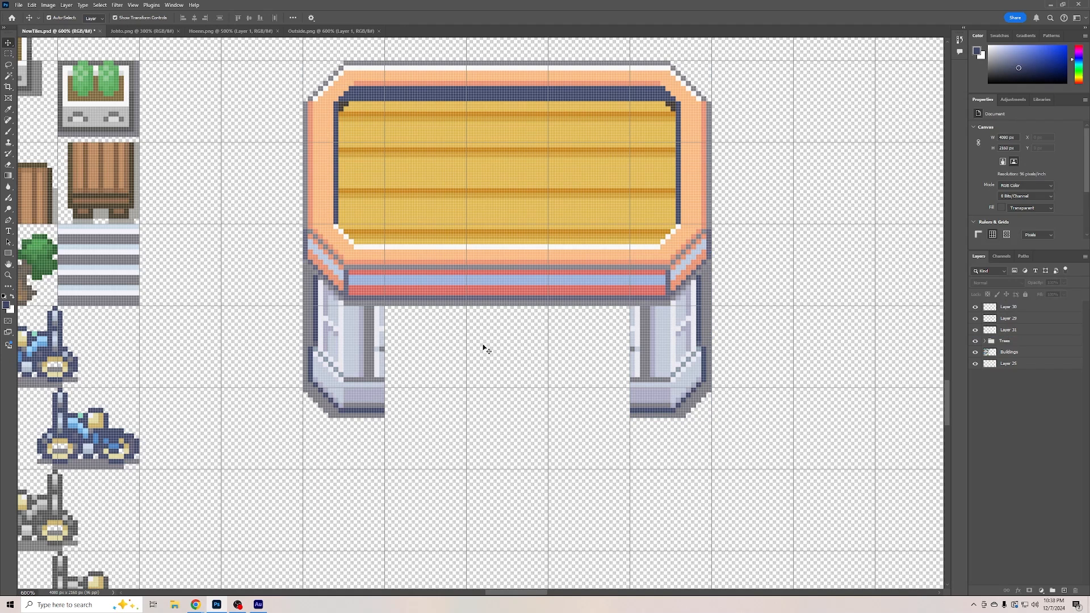
Copy the orange-roofed building's front wall between its corners in Outside.png, five grid cells wide and two high, including the door
click(330, 31)
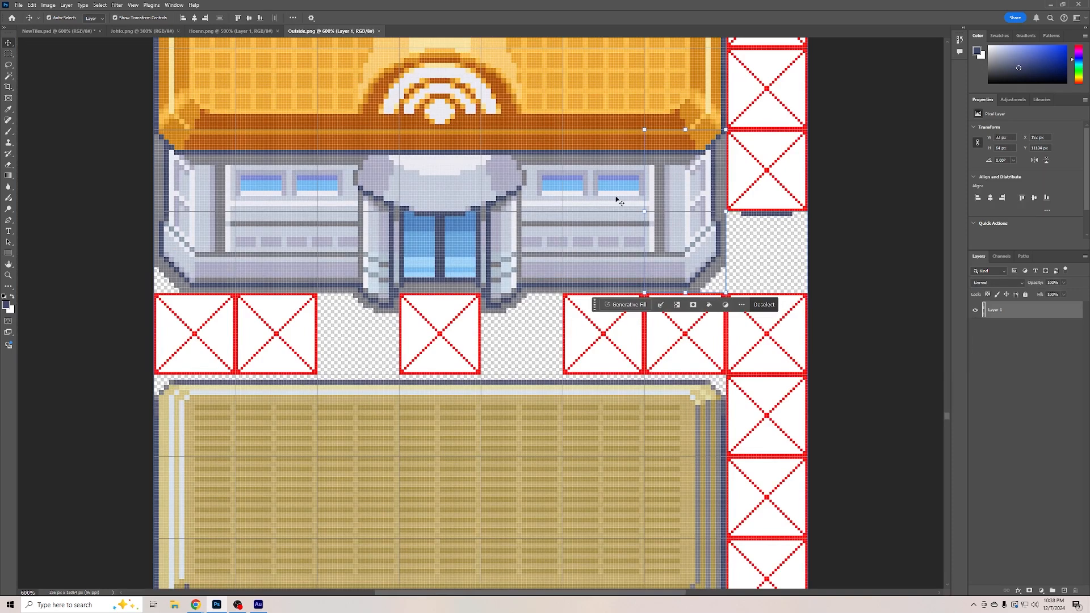
click(8, 56)
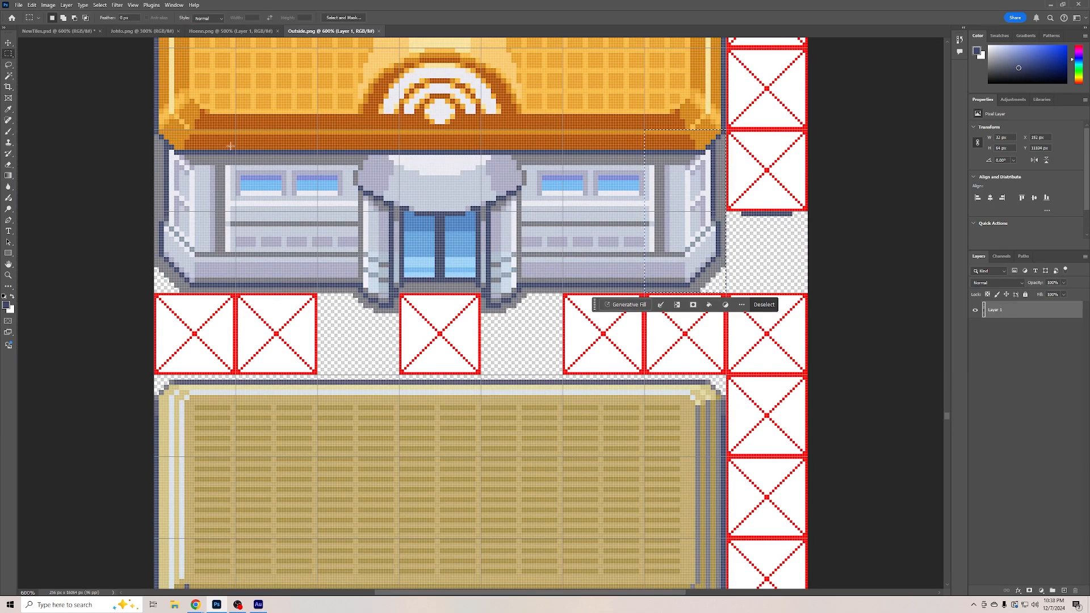
drag(235, 292, 643, 131)
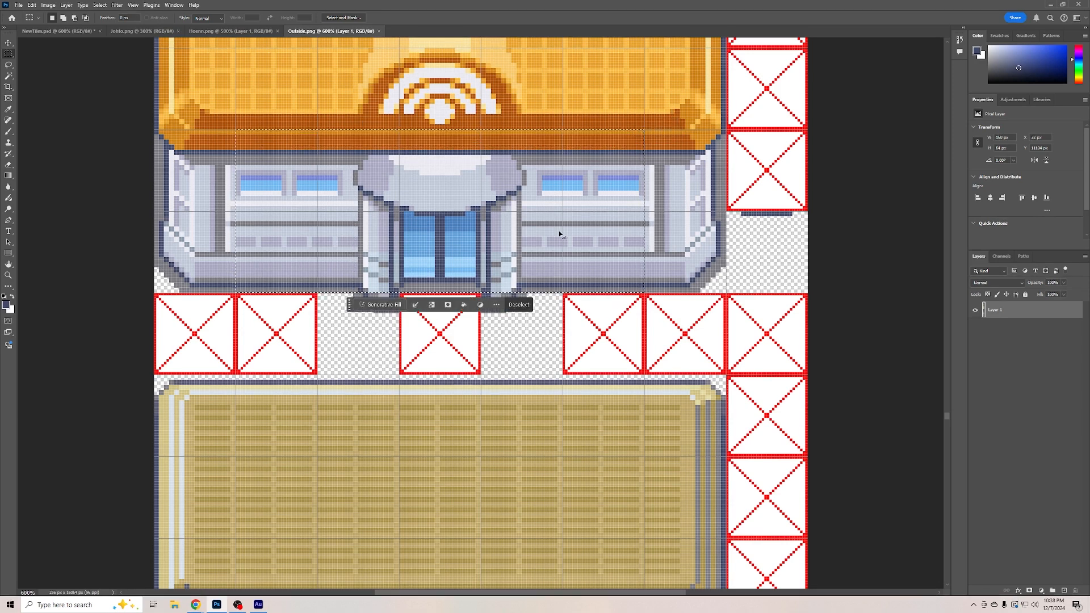
Paste the front wall section into NewTiles.psd and move it to the empty area below the roof
click(85, 31)
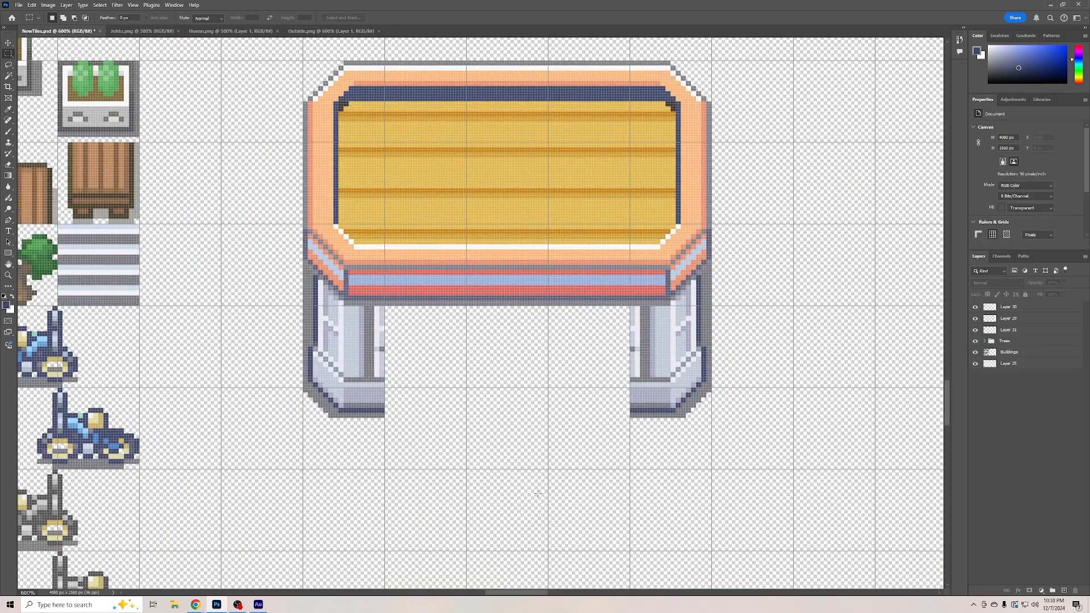
key(ctrl+v)
click(8, 43)
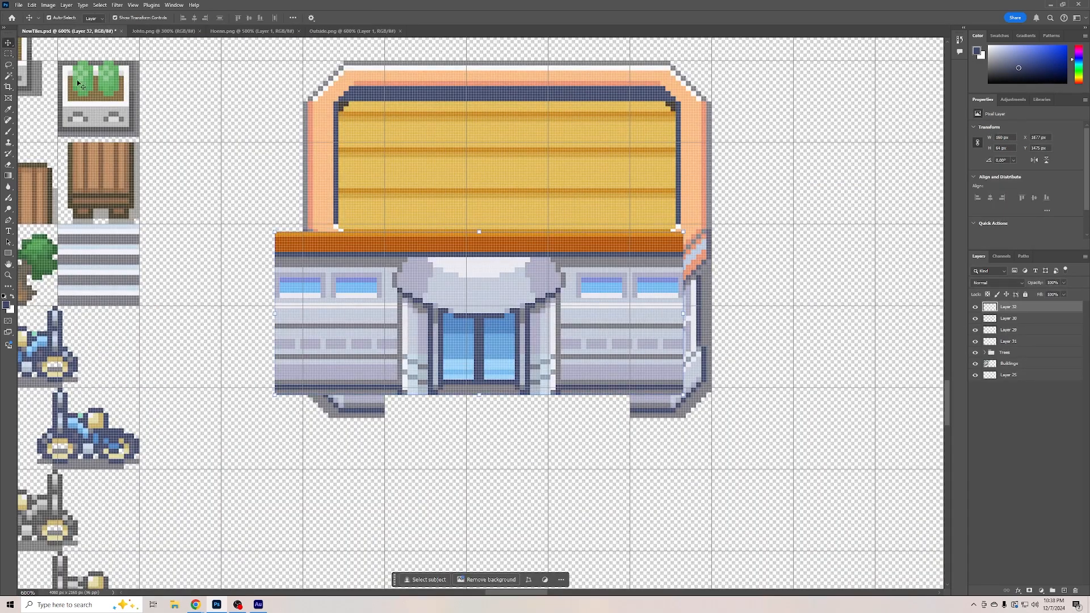
drag(567, 301, 682, 333)
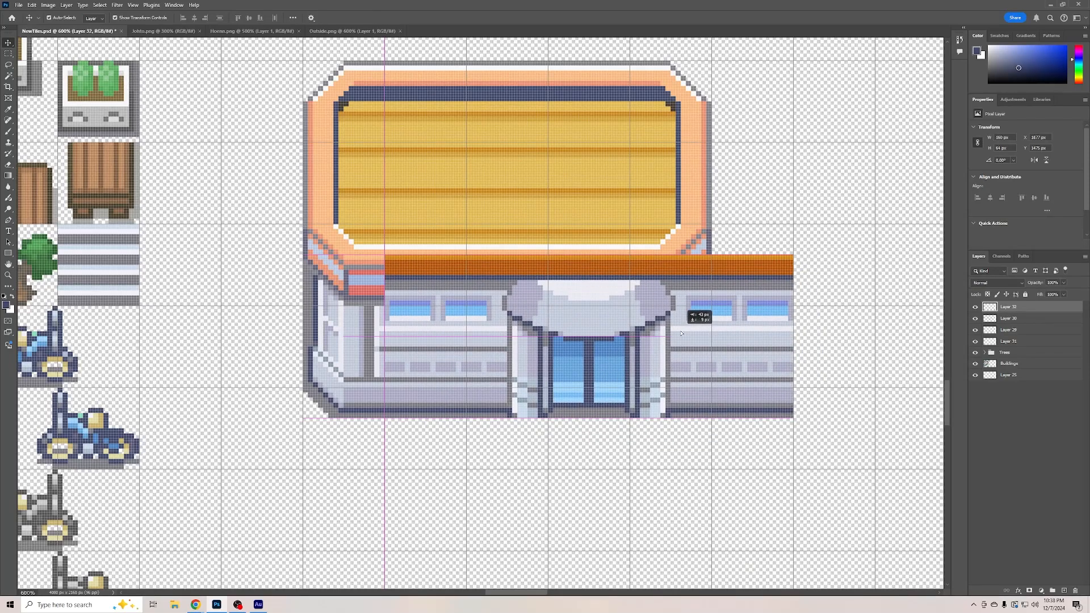
drag(681, 334, 565, 511)
Move the right and left wall corners down against the matching ends of the pasted front wall section
scroll(773, 440, down, 3)
scroll(774, 440, down, 1)
drag(679, 235, 730, 377)
drag(379, 228, 263, 368)
Place the front wall layer beneath the roof layer and merge it with the two wall corner layers
click(975, 307)
click(975, 307)
drag(1008, 307, 1012, 324)
shift+click(1013, 341)
right_click(1012, 343)
click(1034, 408)
Move the merged walls up under the roof, aligning their left edge with the roof's left edge on the grid
drag(337, 372, 451, 192)
scroll(664, 360, up, 6)
mouse_move(391, 378)
mouse_down()
mouse_move(391, 388)
mouse_move(386, 377)
mouse_up()
Copy the roof's right part, four grid cells wide and three high, and paste it shifted right to the walls' right end
click(1019, 310)
key(m)
drag(384, 74, 715, 320)
key(ctrl+c)
key(ctrl+d)
key(ctrl+v)
key(v)
drag(496, 334, 729, 218)
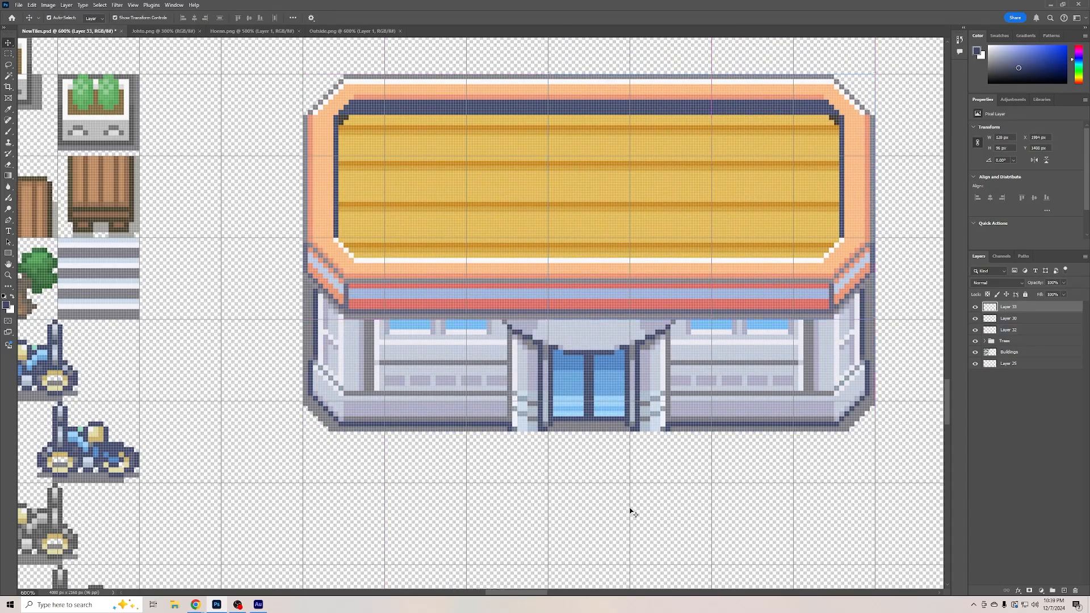
Examine the assembled building as a whole and the front wall and door up close
click(513, 503)
key(ctrl+minus)
key(ctrl+minus)
key(ctrl+minus)
key(ctrl+minus)
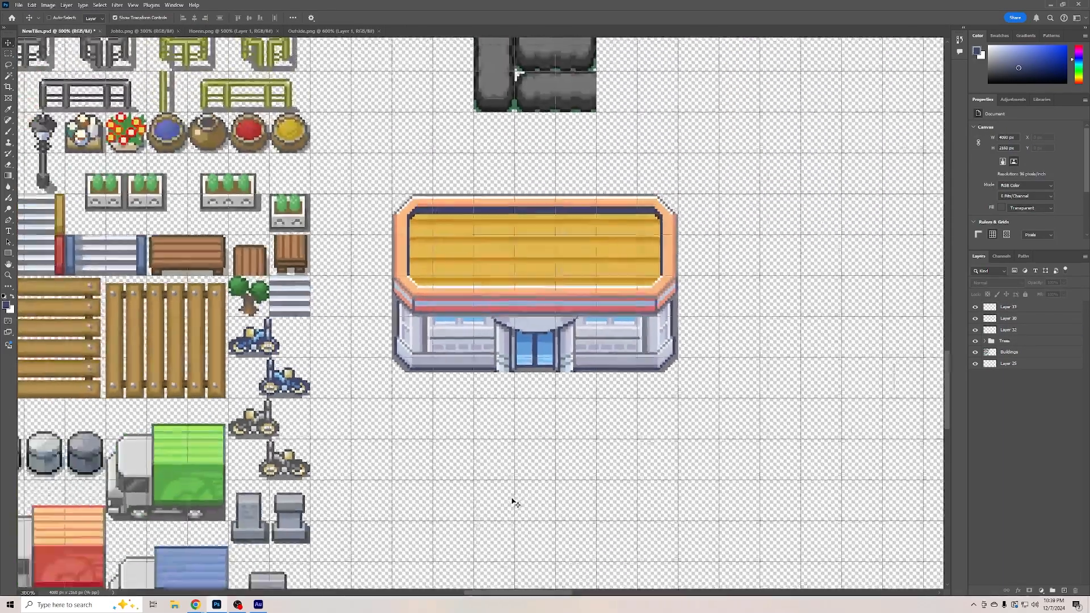
key(ctrl+plus)
key(ctrl+plus)
key(ctrl+plus)
key(ctrl+plus)
key(ctrl+plus)
key(ctrl+plus)
key(ctrl+plus)
key(ctrl+plus)
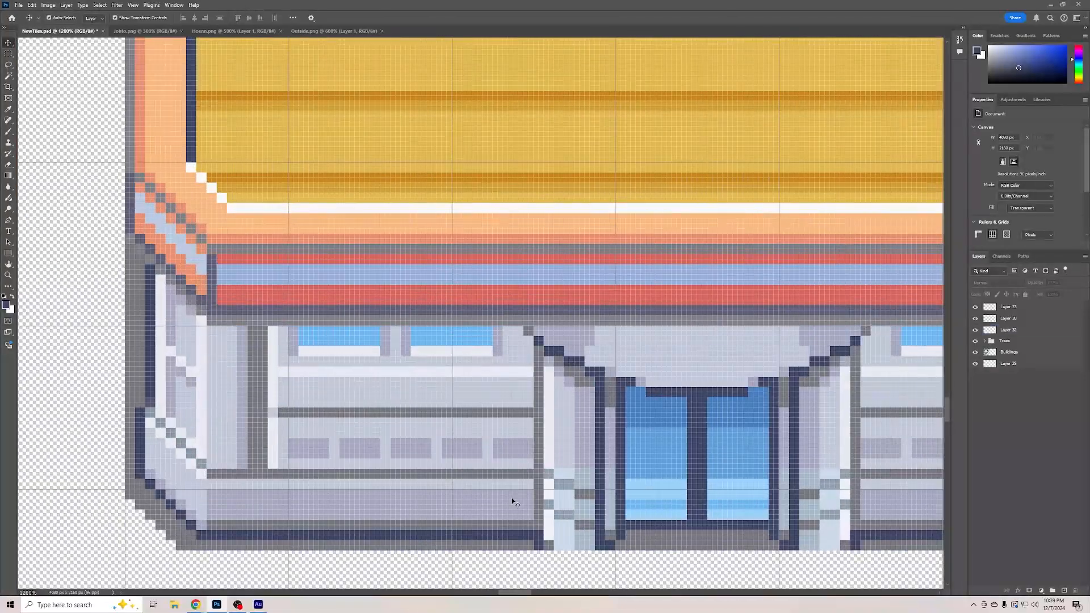
click(514, 491)
scroll(512, 486, down, 2)
click(509, 487)
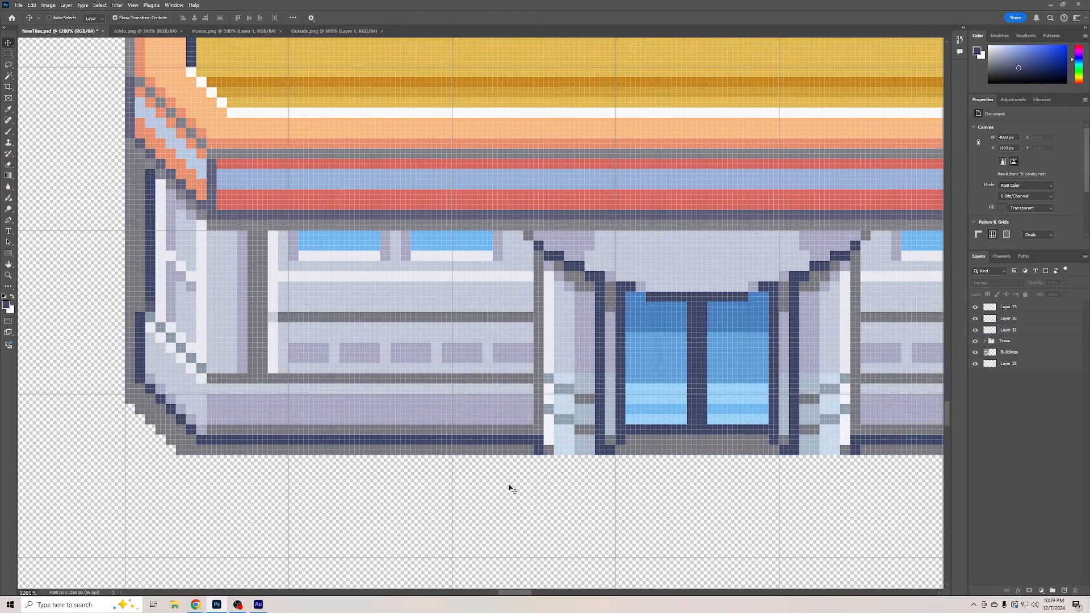
Select the window and upper door area of the front wall between the two grey pillars, directly below the roof
key(ctrl+minus)
key(ctrl+minus)
click(8, 54)
drag(357, 347, 857, 265)
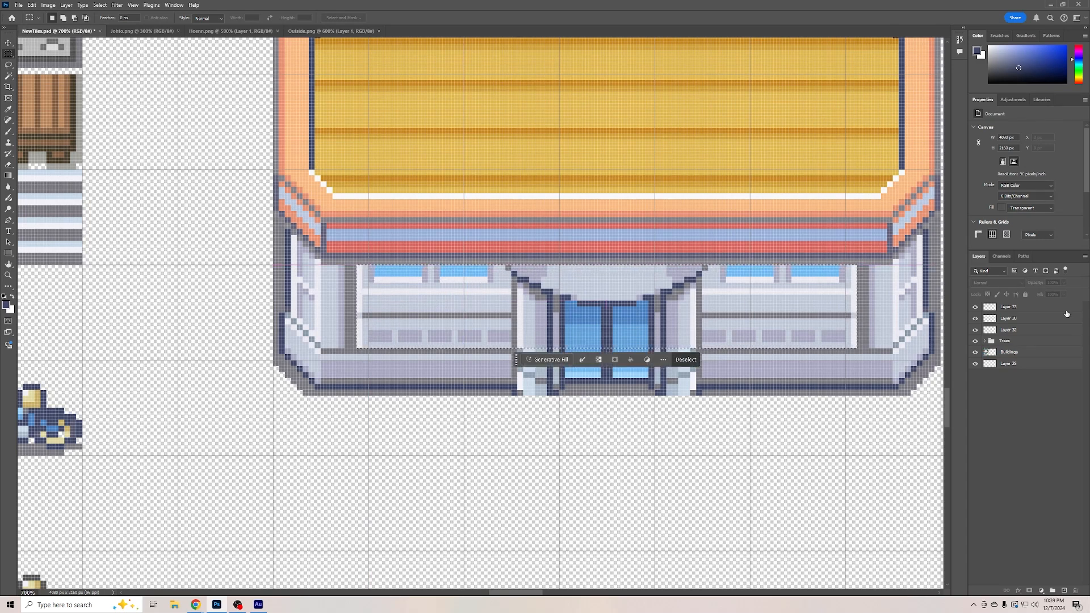
Identify the two layers that make up the roof by toggling their visibility and merge them into one layer
click(1008, 320)
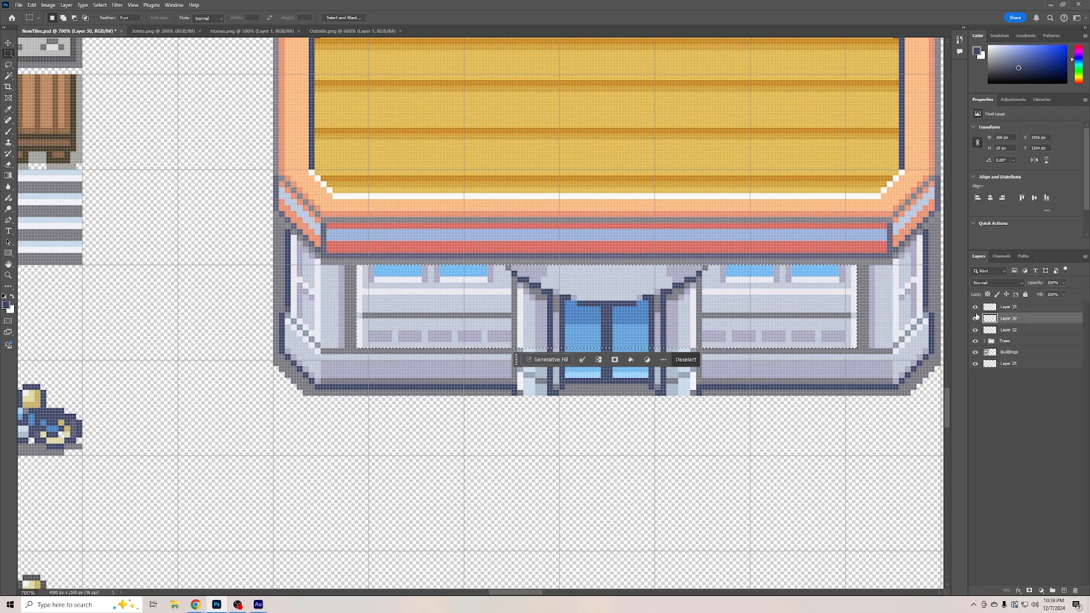
click(976, 318)
click(976, 318)
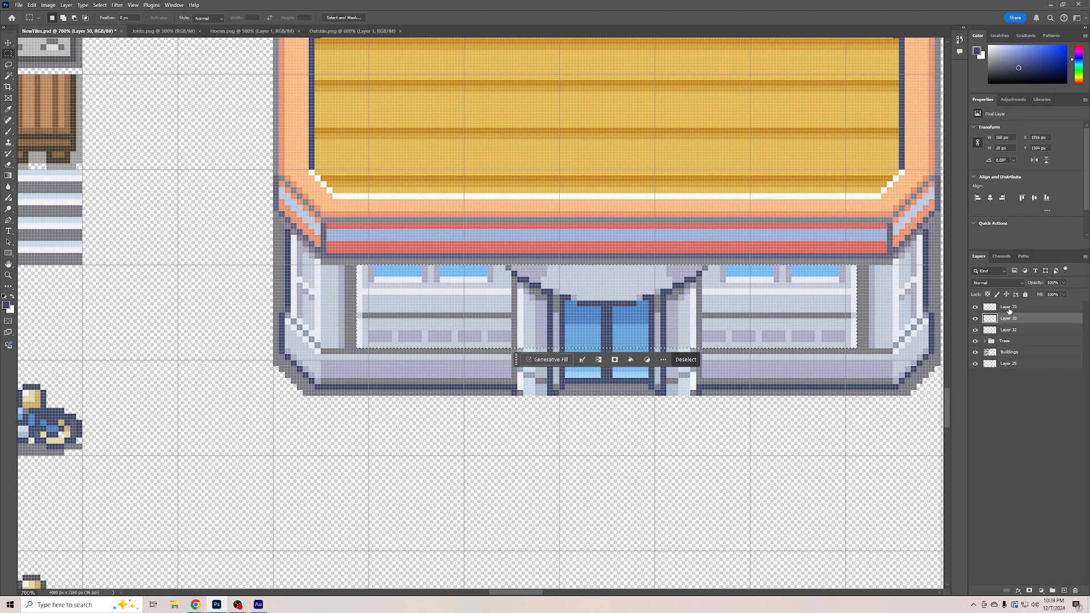
click(975, 307)
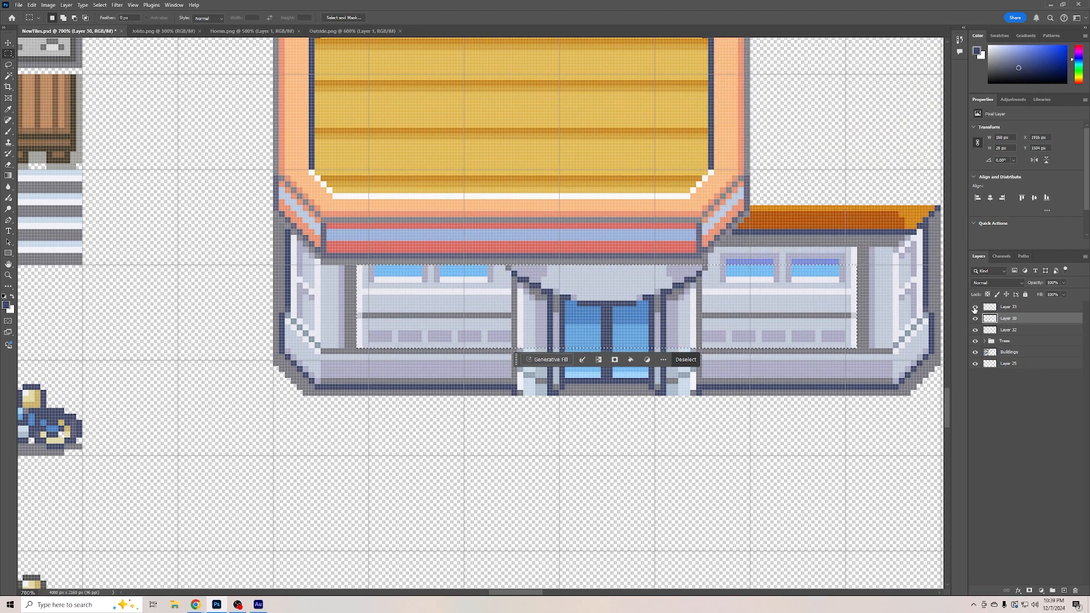
click(975, 307)
click(975, 318)
click(975, 319)
shift+click(1010, 311)
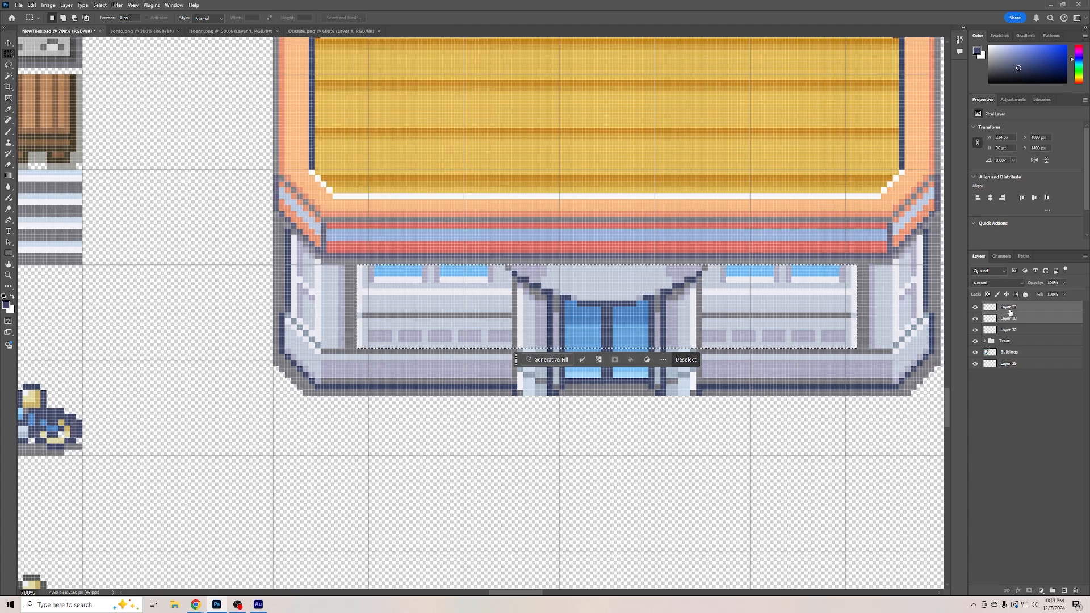
right_click(1010, 310)
click(1022, 375)
Rename the merged roof layer as Roof and the merged wall layer as Walls
double_click(1009, 307)
text(Roof)
key(Return)
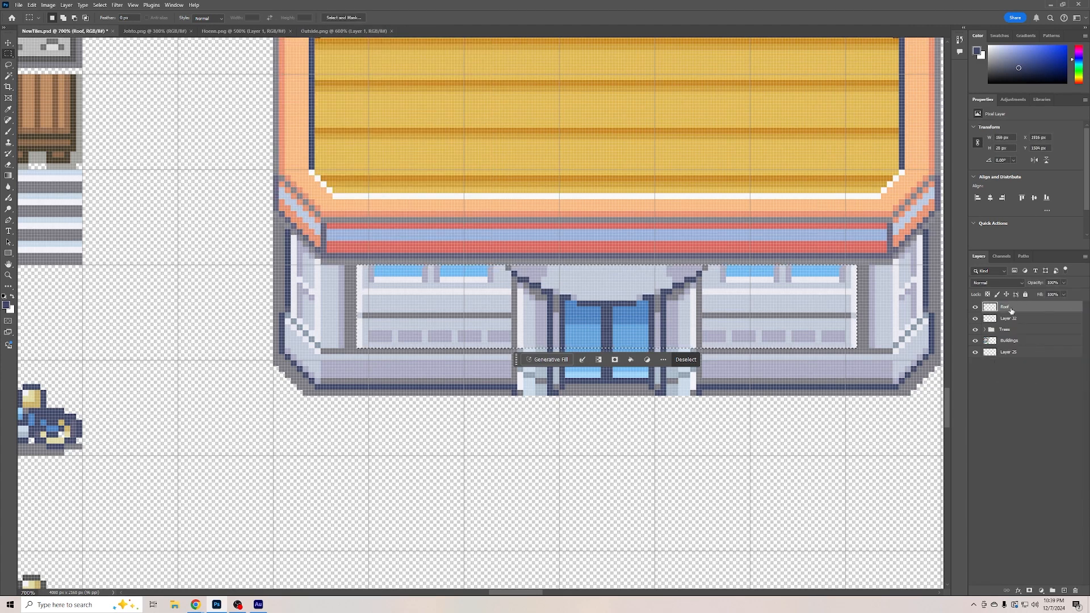
double_click(1014, 319)
text(Walls)
key(Return)
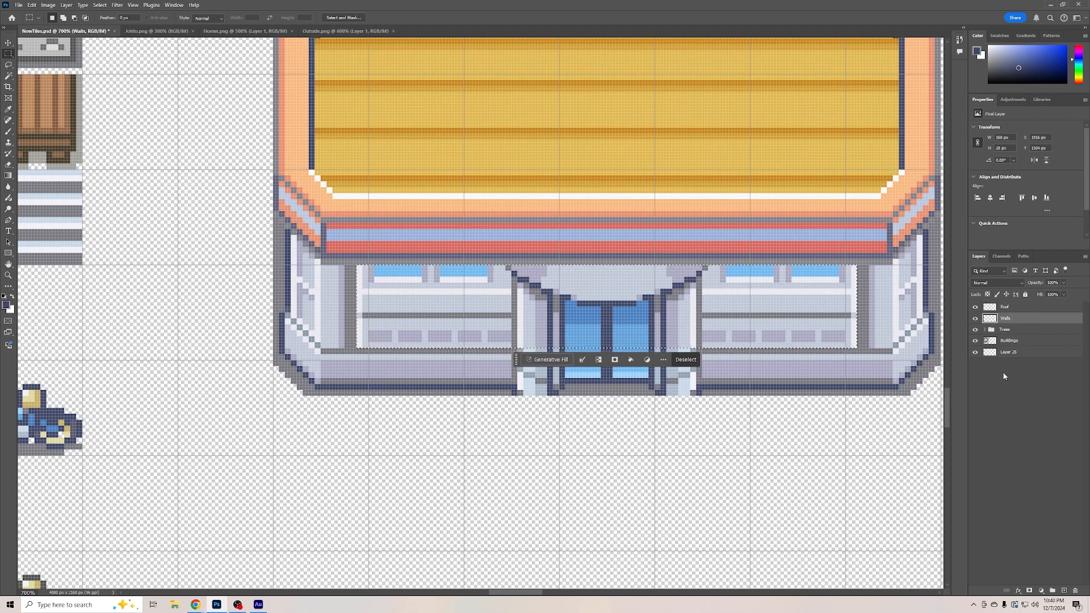
Delete the selected window area from the Walls layer and cut out the remaining lower part of the entrance
click(833, 442)
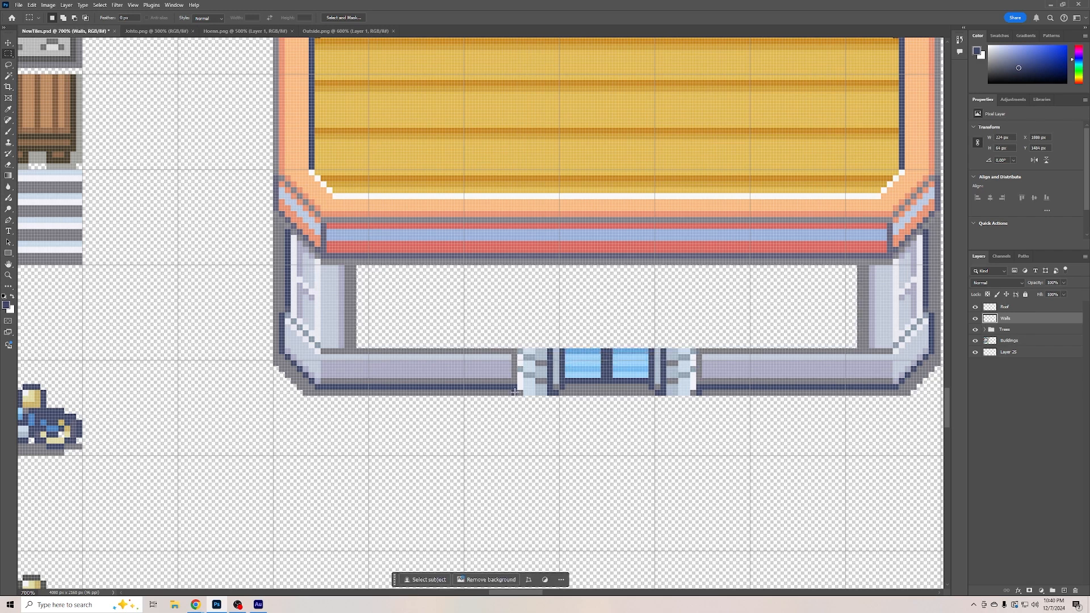
drag(518, 393, 697, 349)
key(ctrl+x)
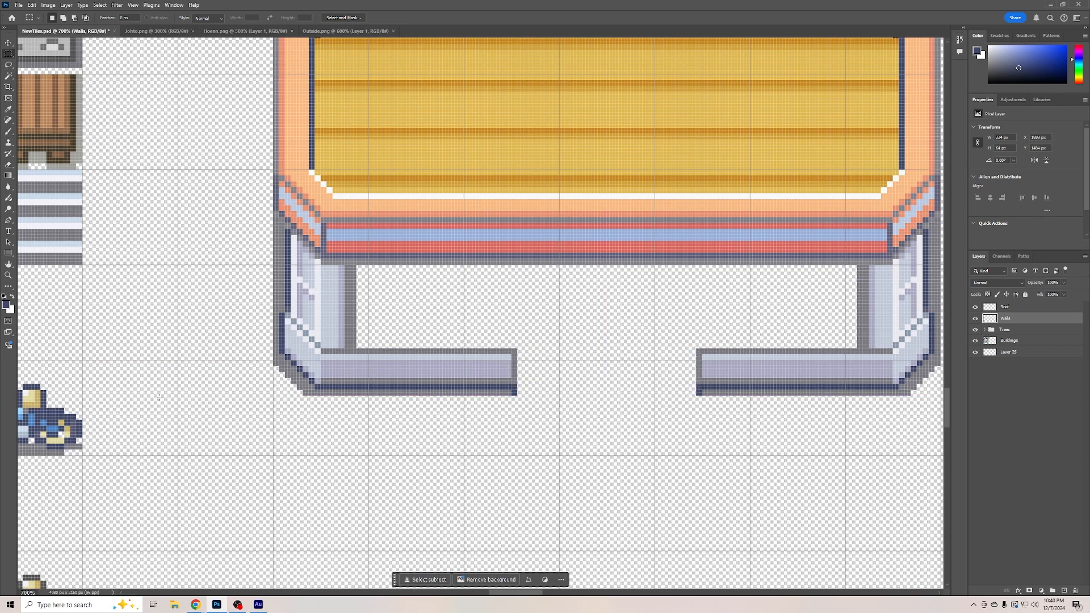
Look through the building tiles in Hoenn.png for a wall section that could fill the open front
scroll(165, 396, down, 3)
scroll(480, 312, up, 2)
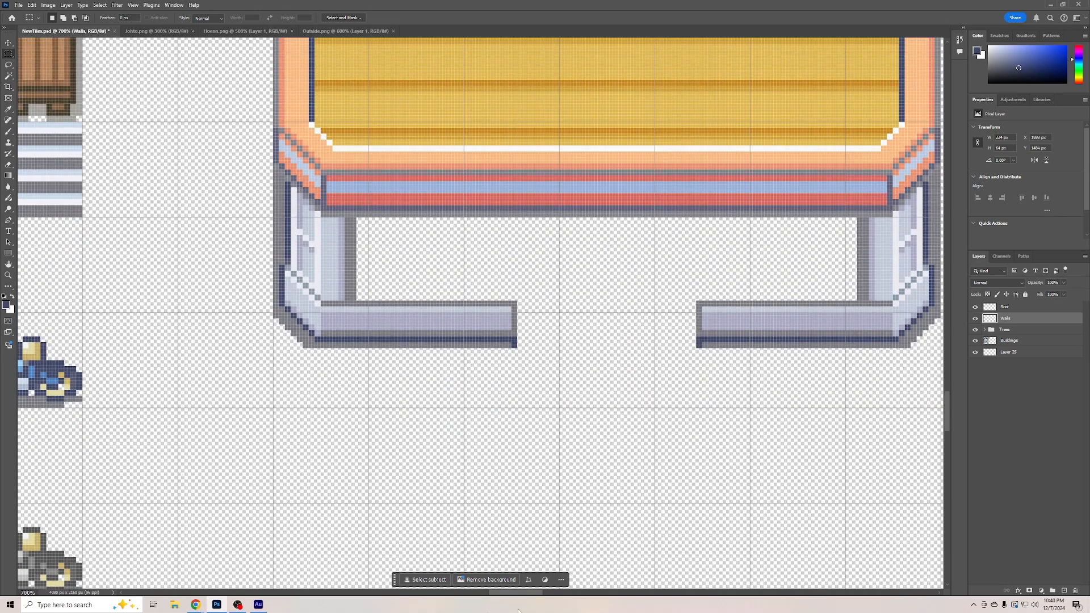
mouse_move(516, 592)
mouse_down()
mouse_move(534, 592)
mouse_move(509, 592)
mouse_move(523, 592)
mouse_up()
scroll(456, 433, up, 2)
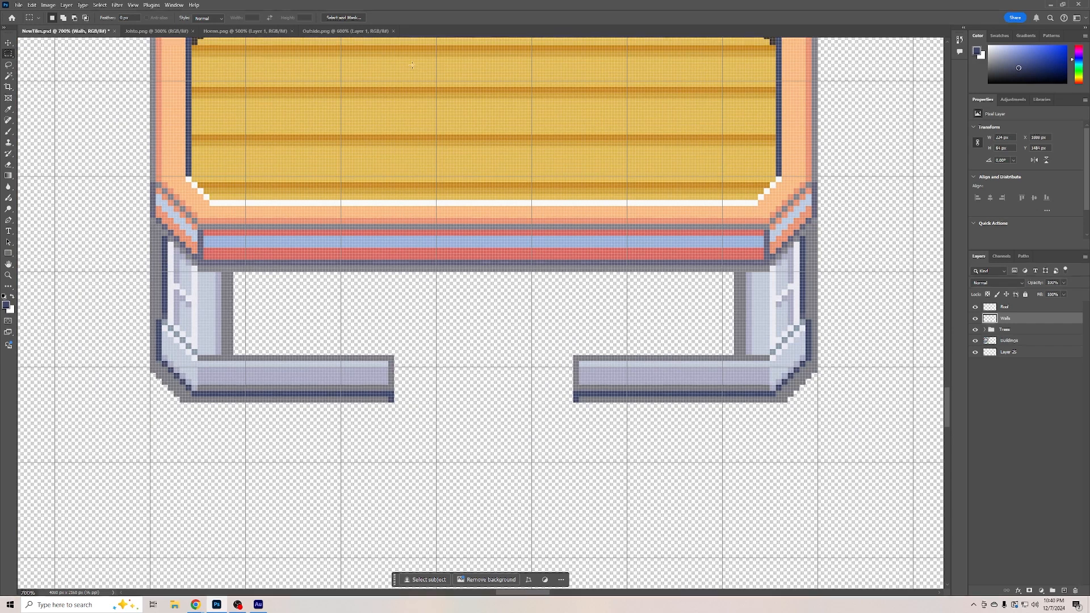
click(345, 31)
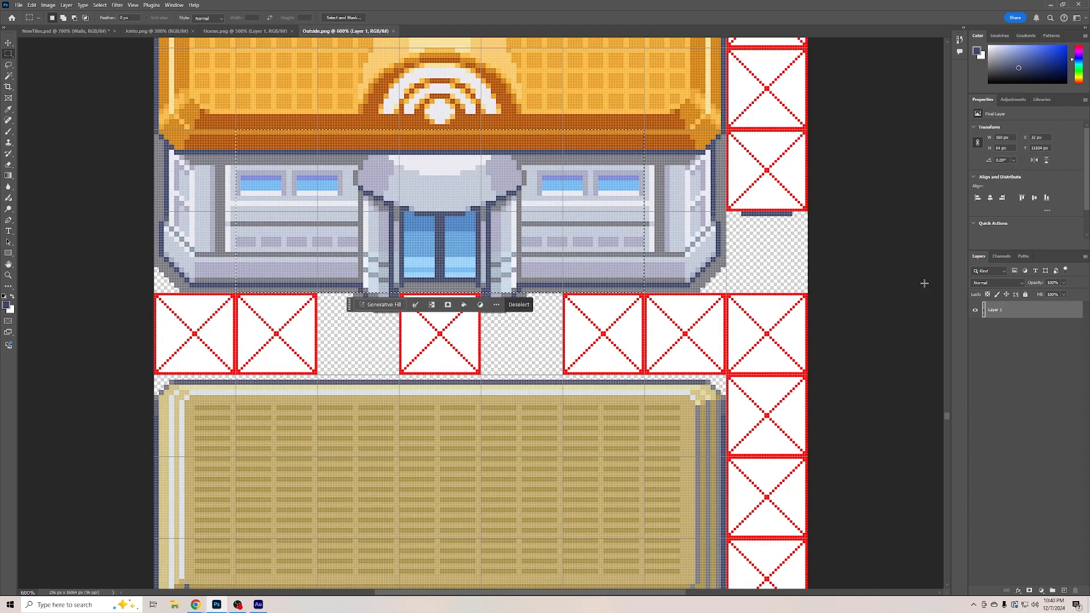
click(245, 30)
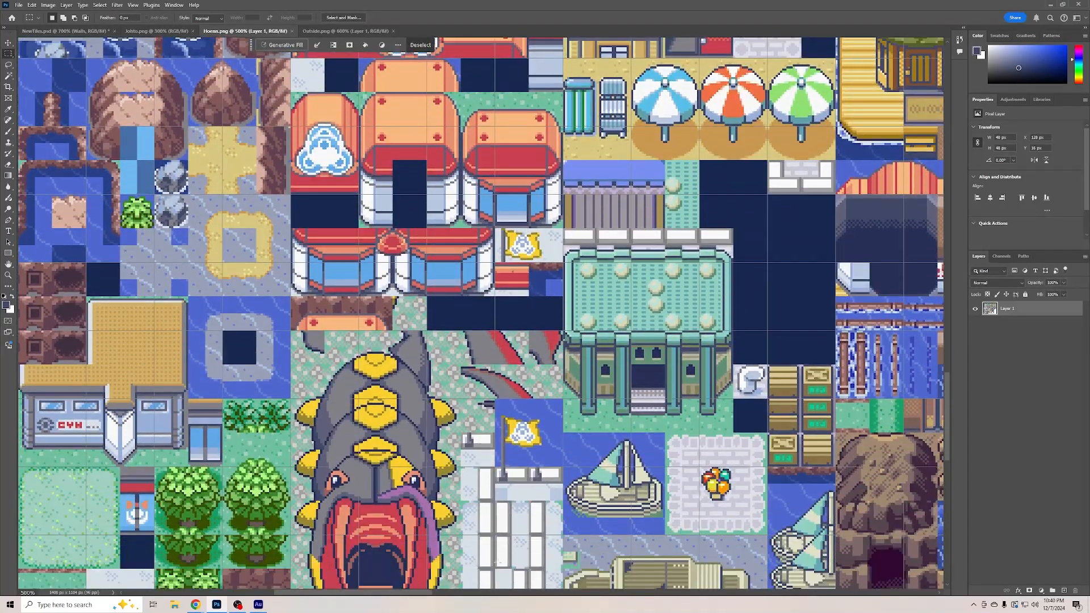
drag(389, 595, 572, 599)
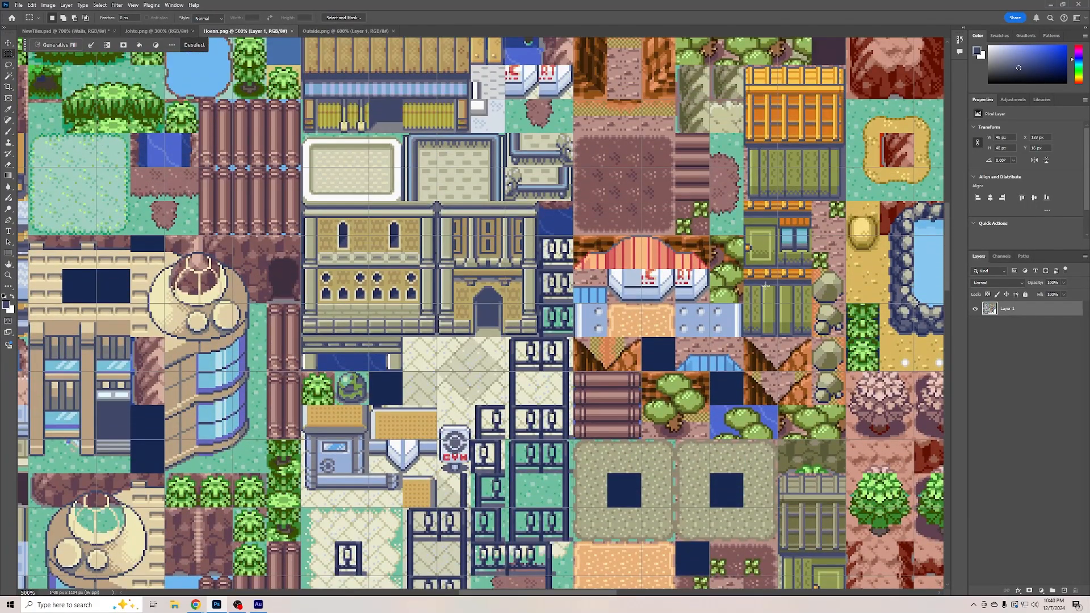
scroll(556, 206, down, 1)
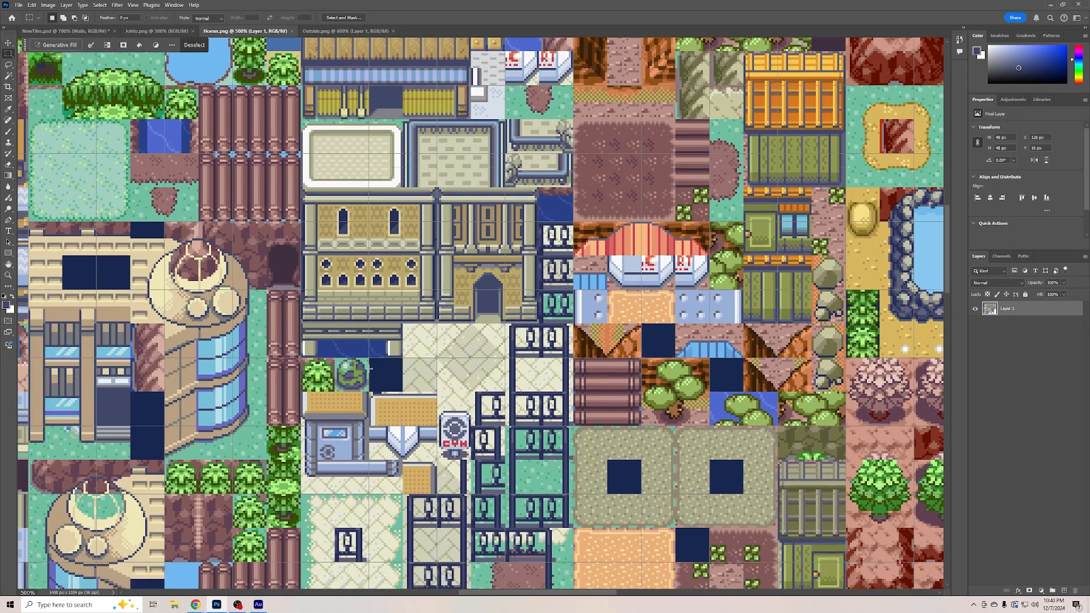
scroll(397, 348, down, 14)
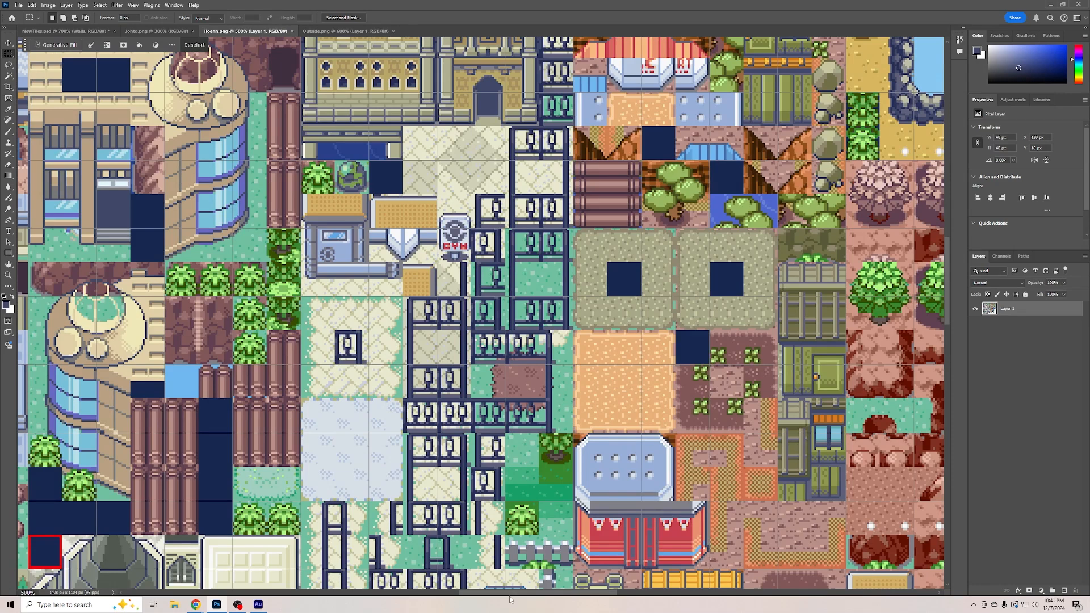
drag(505, 592, 636, 594)
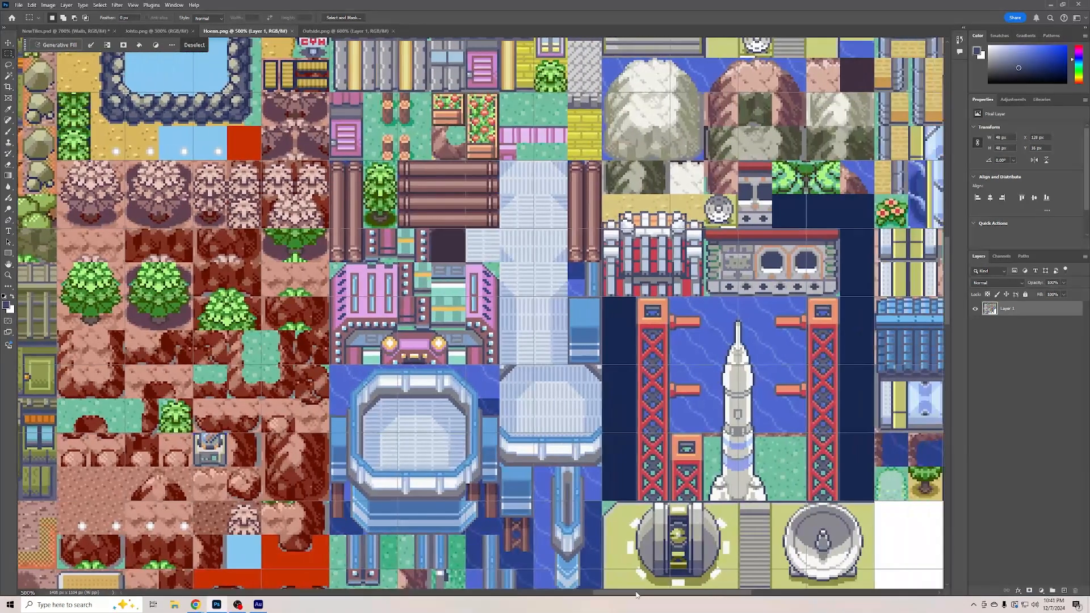
scroll(652, 235, up, 4)
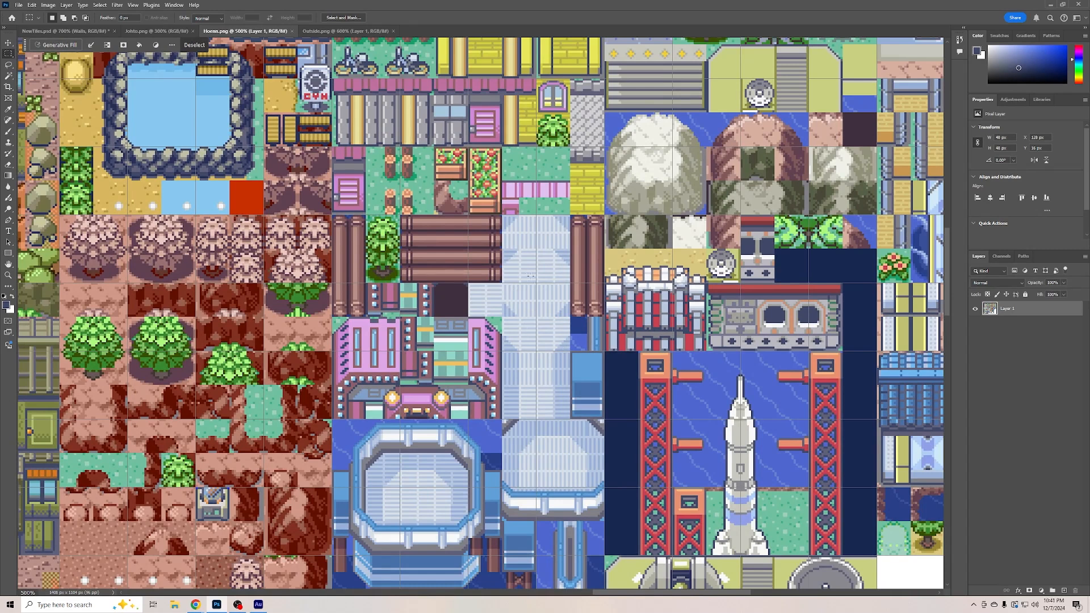
scroll(534, 300, up, 10)
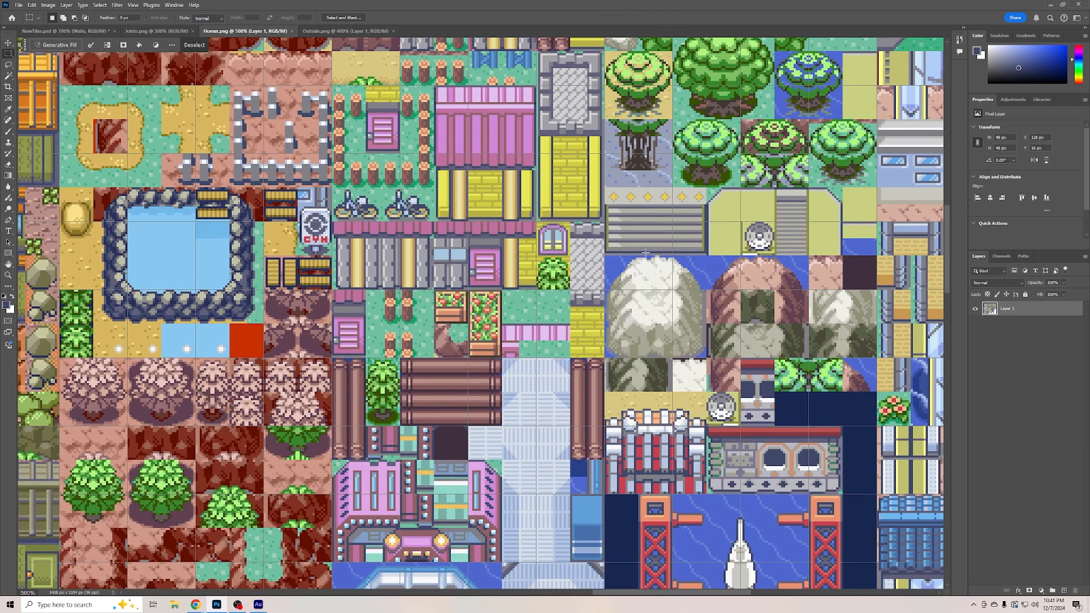
scroll(522, 311, up, 15)
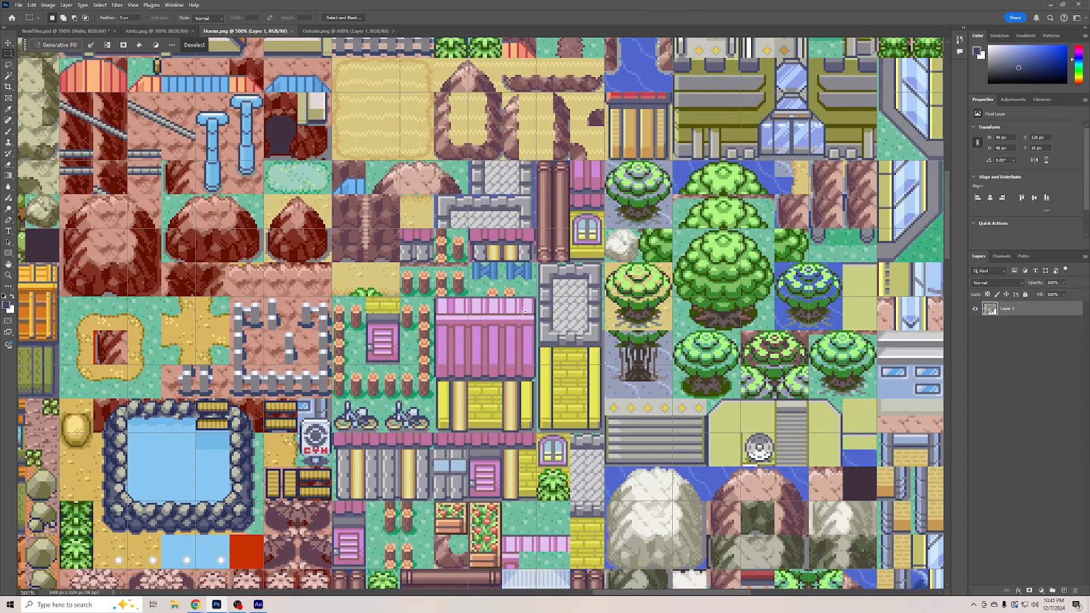
scroll(523, 311, up, 3)
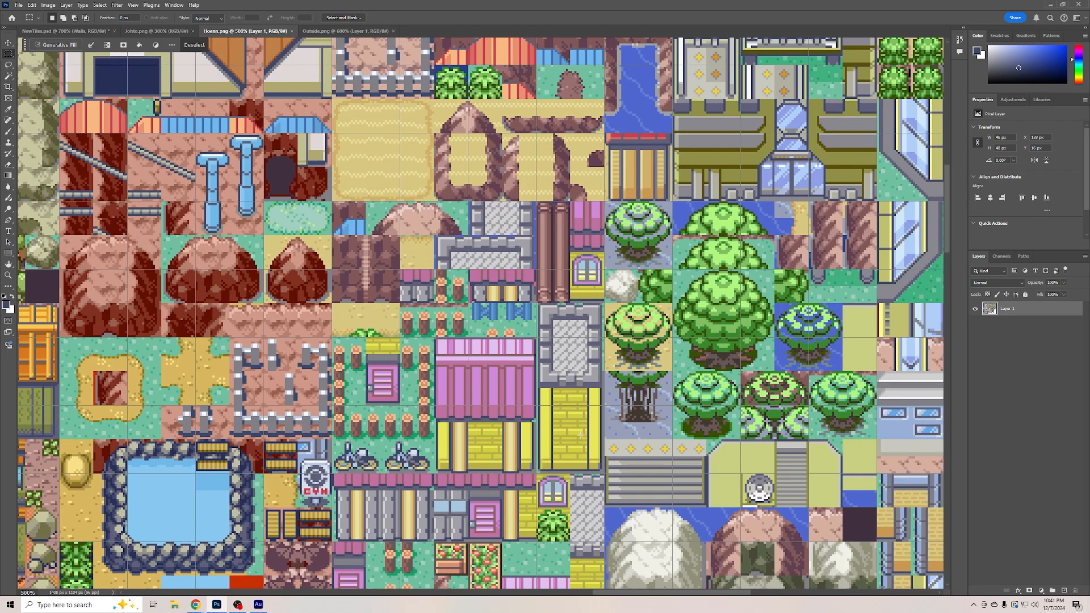
drag(618, 596, 657, 594)
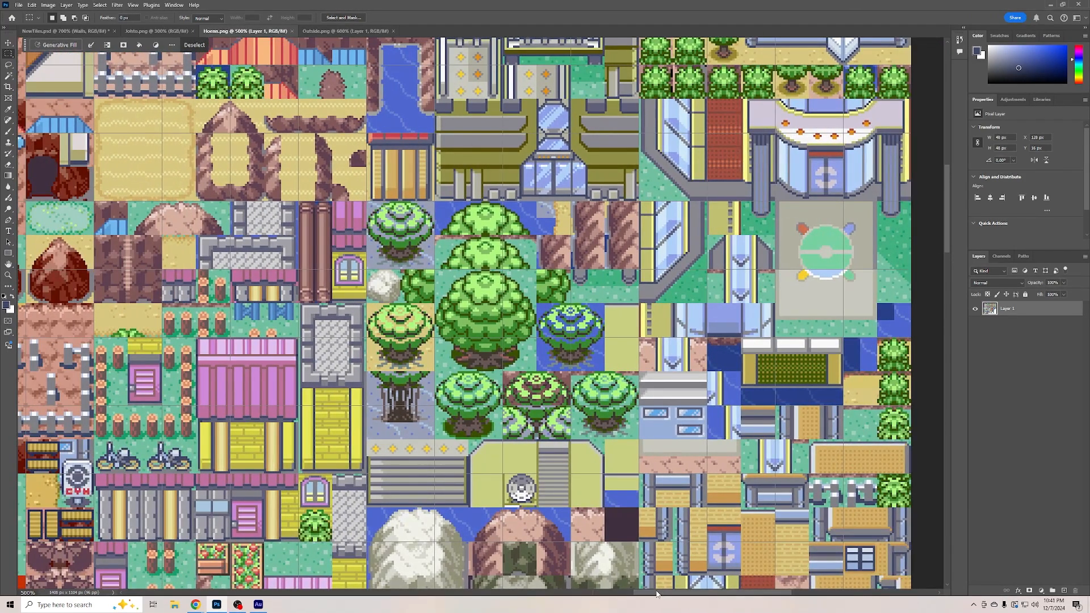
drag(657, 594, 257, 590)
scroll(339, 258, up, 6)
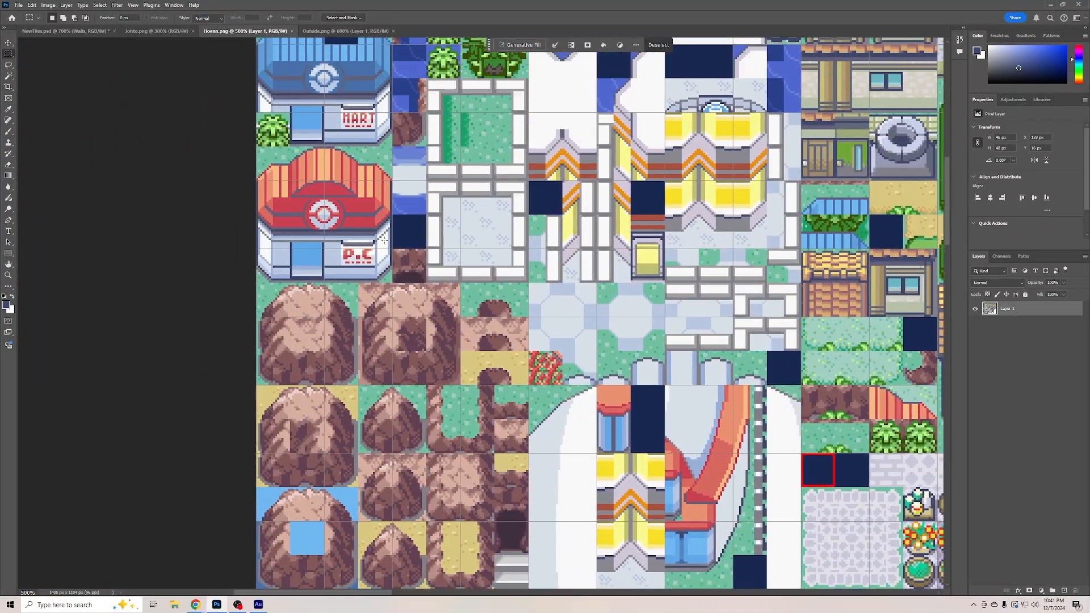
scroll(392, 247, up, 3)
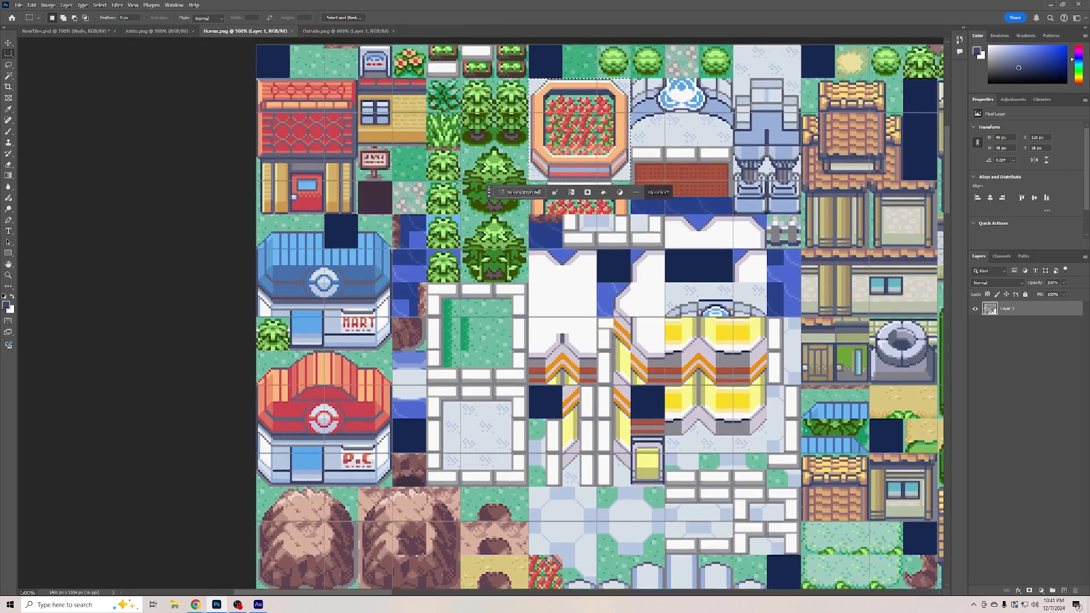
scroll(395, 252, down, 2)
scroll(395, 252, down, 6)
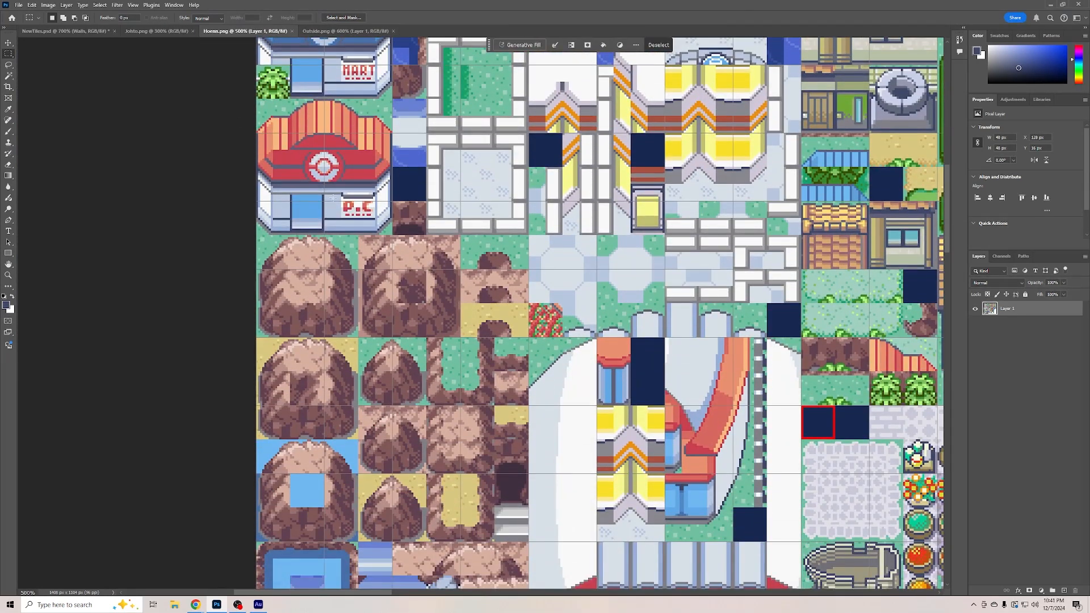
scroll(619, 277, down, 3)
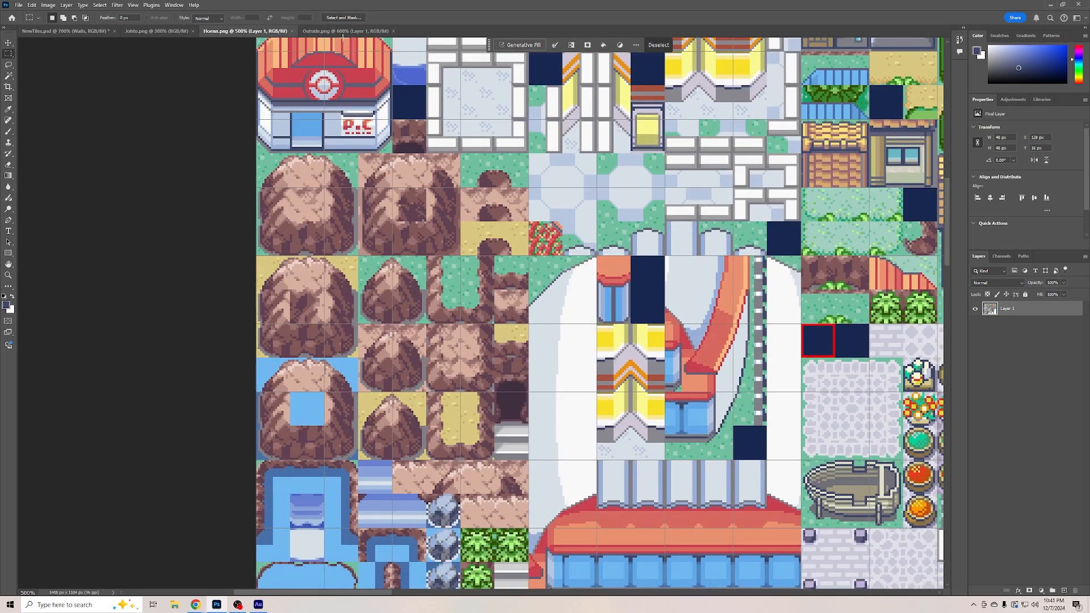
In Outside.png, clear the old selection and copy a 32 by 48 px block of the tan brick wall between the pillars
key(ctrl+Tab)
scroll(593, 336, up, 2)
key(ctrl+d)
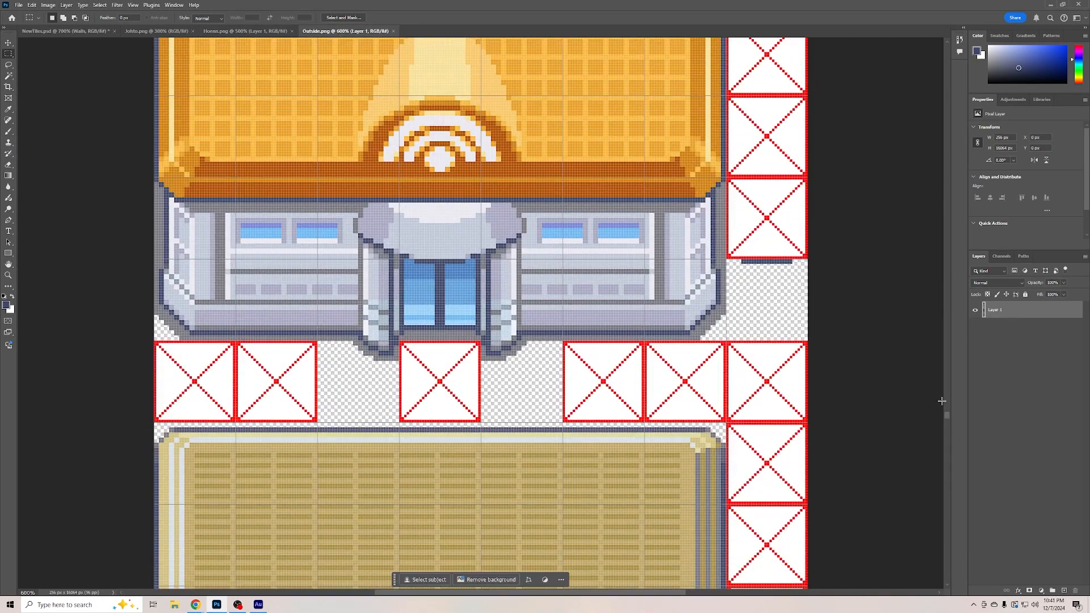
drag(949, 413, 956, 442)
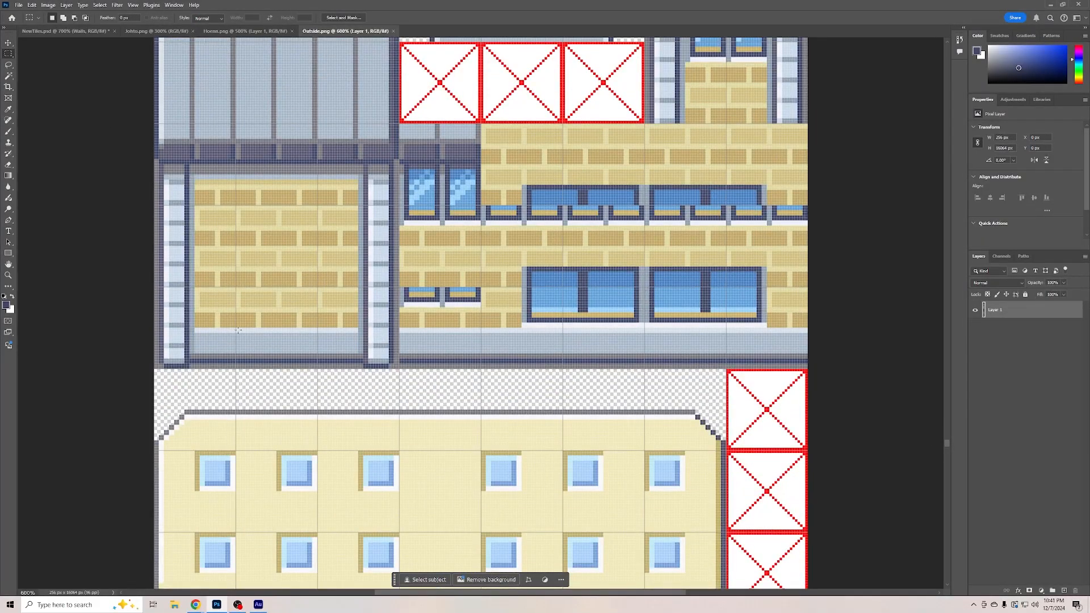
drag(234, 330, 317, 206)
key(ctrl+d)
drag(235, 206, 317, 327)
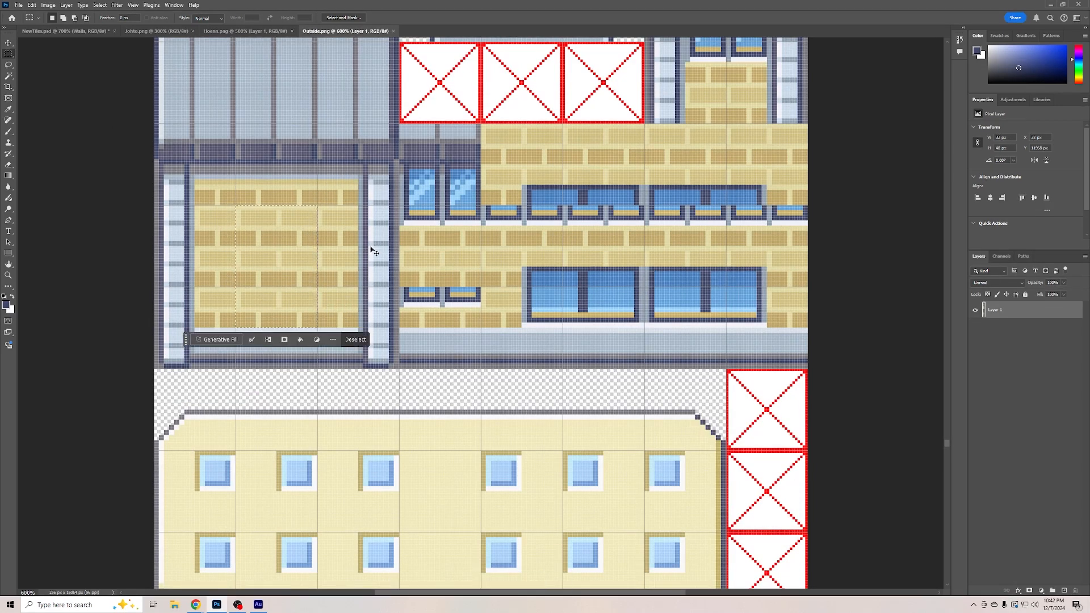
key(ctrl+c)
Paste two brick blocks into NewTiles.psd side by side in the wall opening, starting at its left pillar and layered beneath the roof
click(62, 30)
key(ctrl+v)
key(v)
drag(483, 327, 285, 295)
drag(1012, 318, 1013, 336)
key(ctrl+v)
drag(483, 341, 378, 312)
key(ctrl+[)
Try to fill the rest of the opening with four more brick blocks and move their layers beneath the Walls layer
click(536, 335)
key(ctrl+v)
drag(491, 351, 575, 308)
key(ctrl+v)
key(ctrl+v)
drag(489, 380, 670, 351)
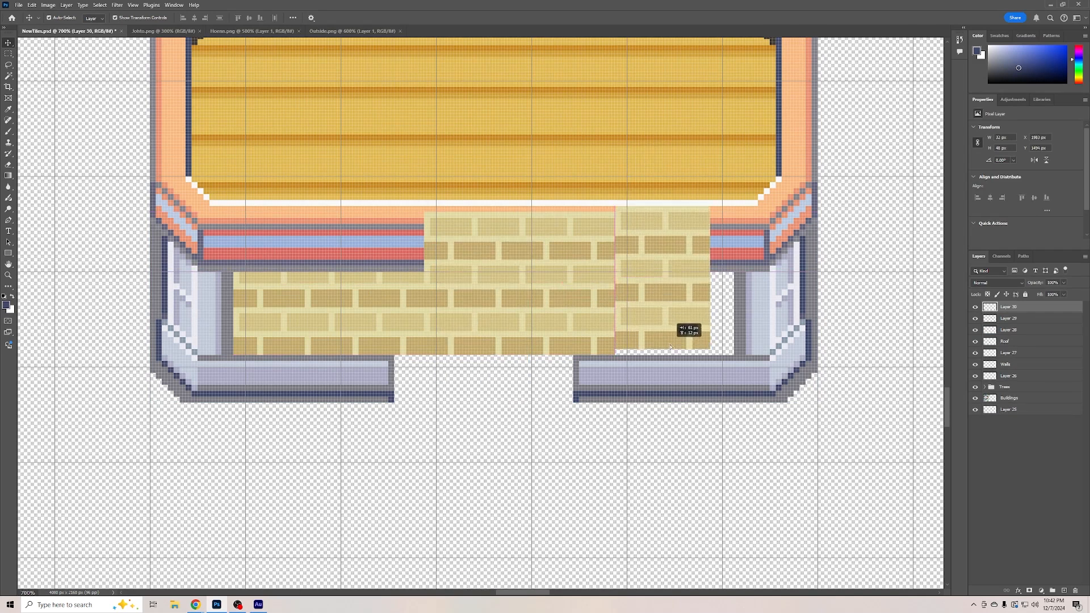
key(ctrl+v)
drag(765, 338, 765, 338)
shift+click(1016, 342)
drag(1016, 344, 1014, 384)
click(834, 485)
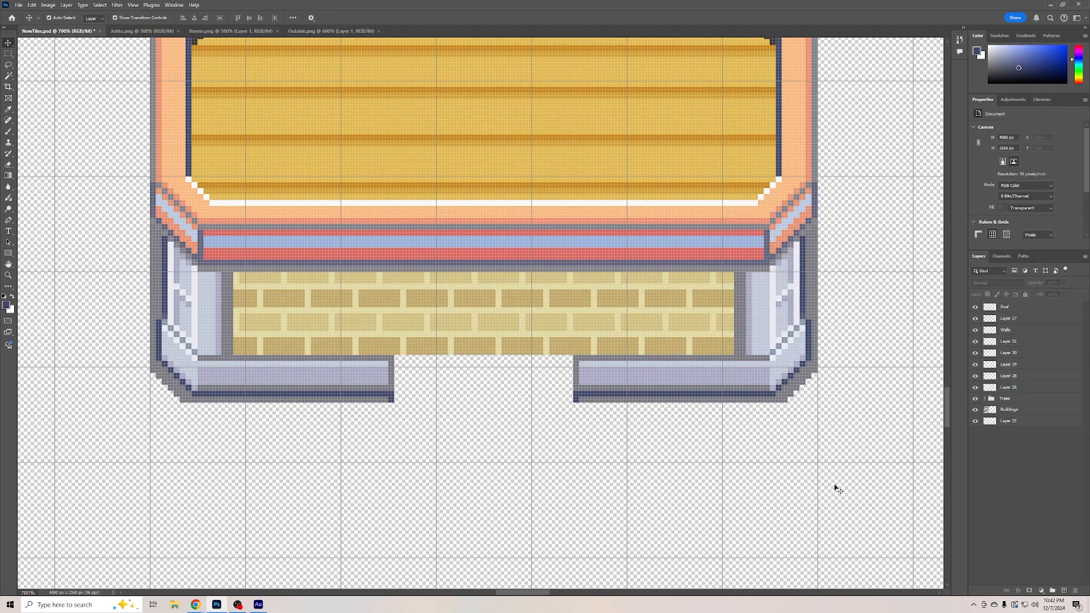
Undo the last four brick blocks and their layer reordering
key(ctrl+z)
key(ctrl+z)
key(ctrl+z)
key(ctrl+z)
key(ctrl+z)
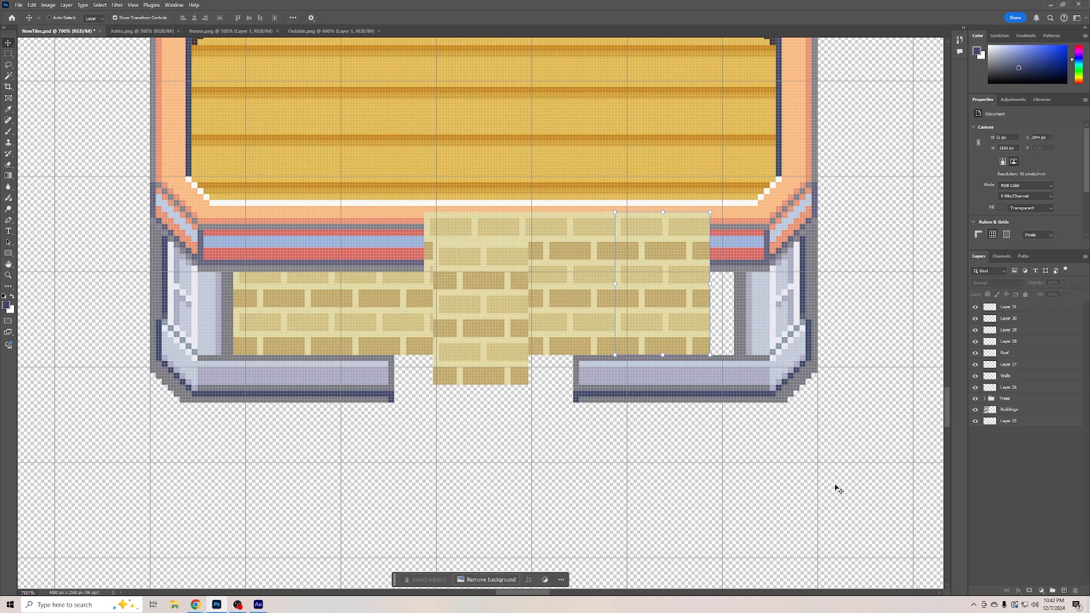
key(ctrl+z)
key(ctrl+z)
key(ctrl+z)
key(ctrl+z)
key(ctrl+z)
key(ctrl+z)
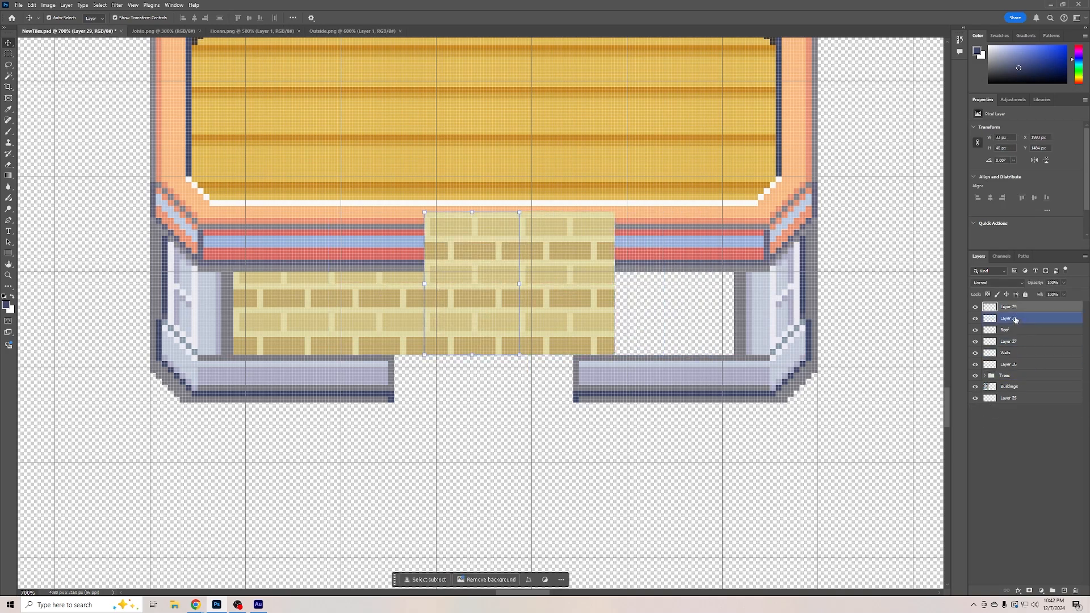
Identify the two remaining brick layers, Layer 27 and Layer 26, and delete them
click(1019, 319)
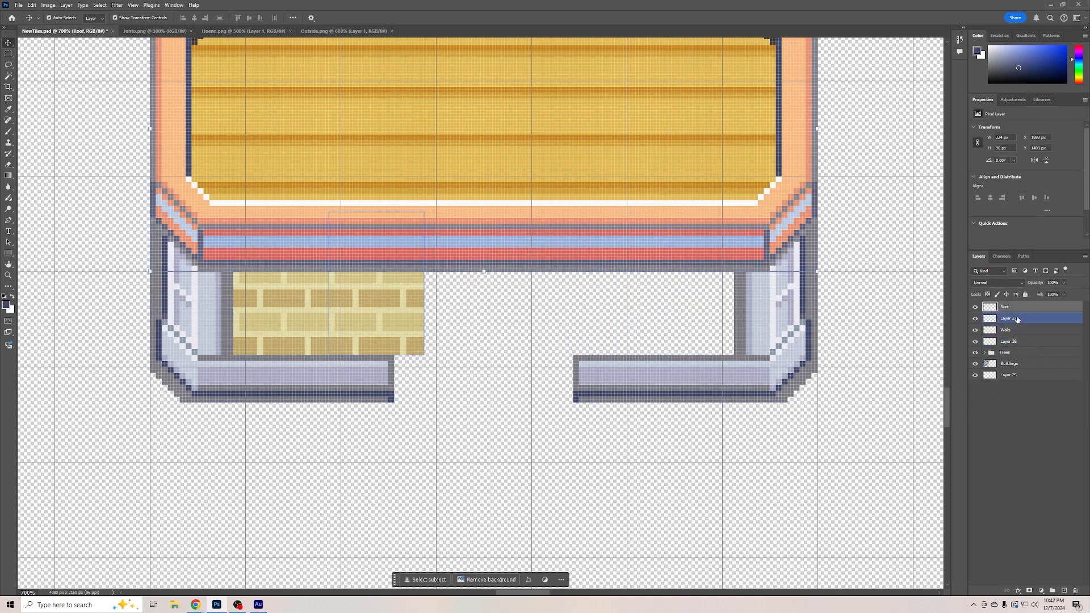
click(975, 318)
click(974, 318)
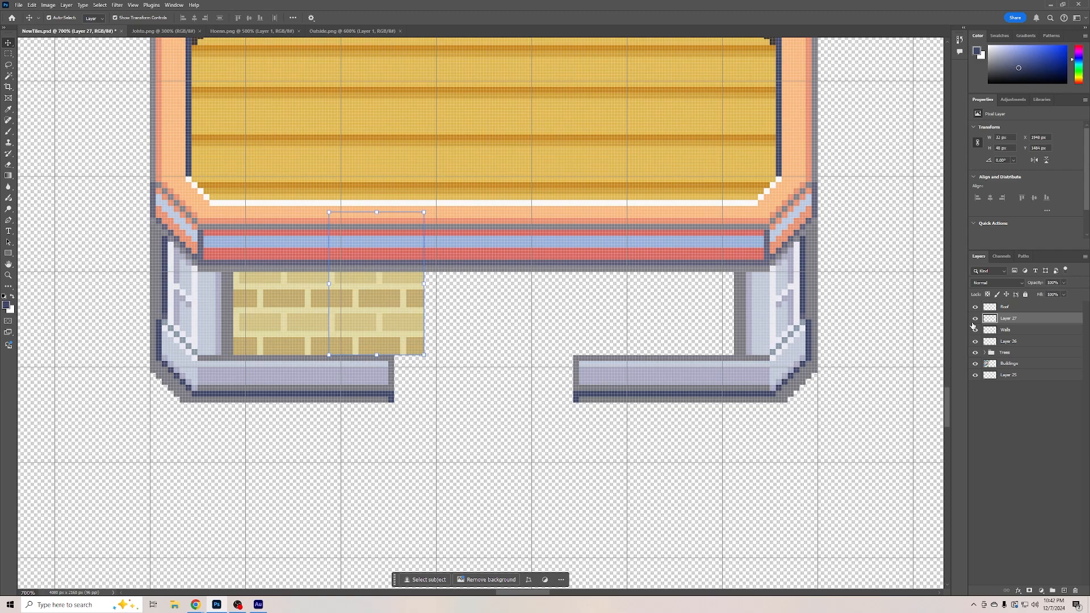
key(Delete)
click(1011, 333)
key(Delete)
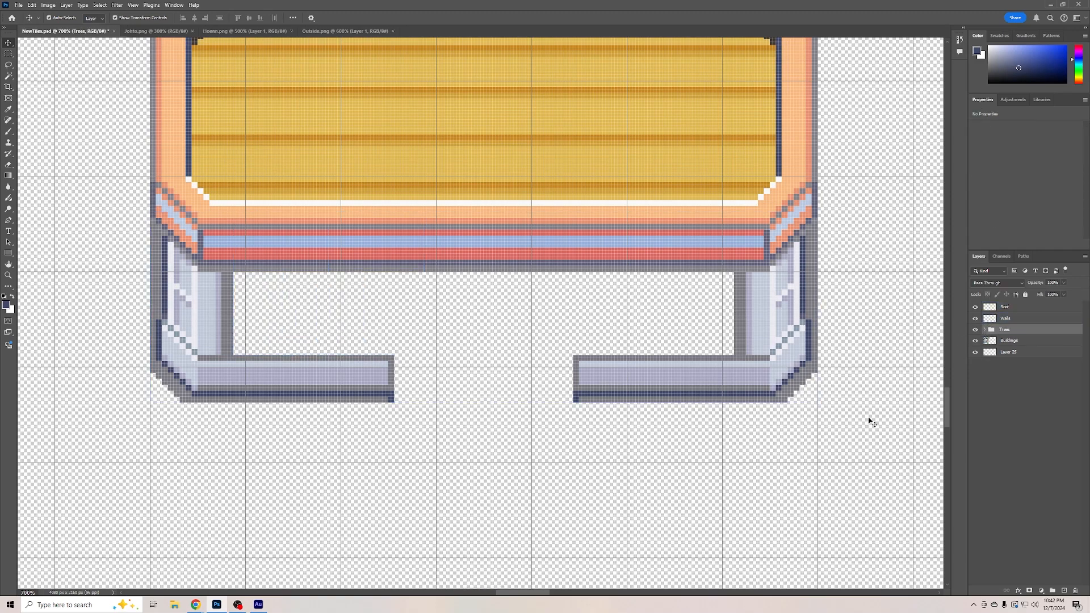
Look through the existing buildings in NewTiles.psd for a plain wall surface to reuse
key(ctrl+minus)
key(ctrl+minus)
key(ctrl+minus)
key(ctrl+minus)
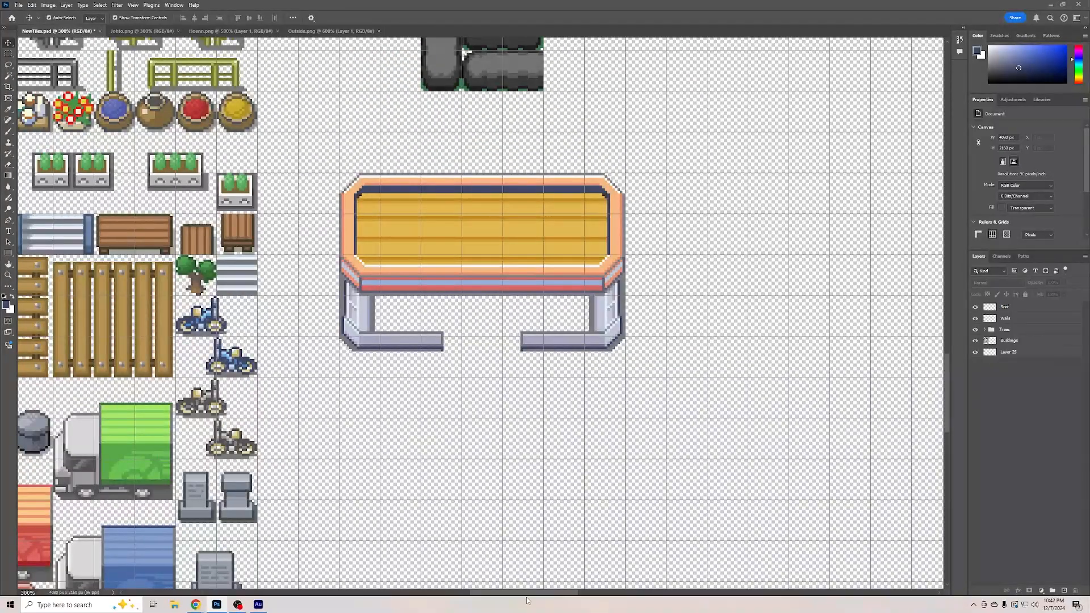
drag(527, 592, 287, 562)
click(287, 558)
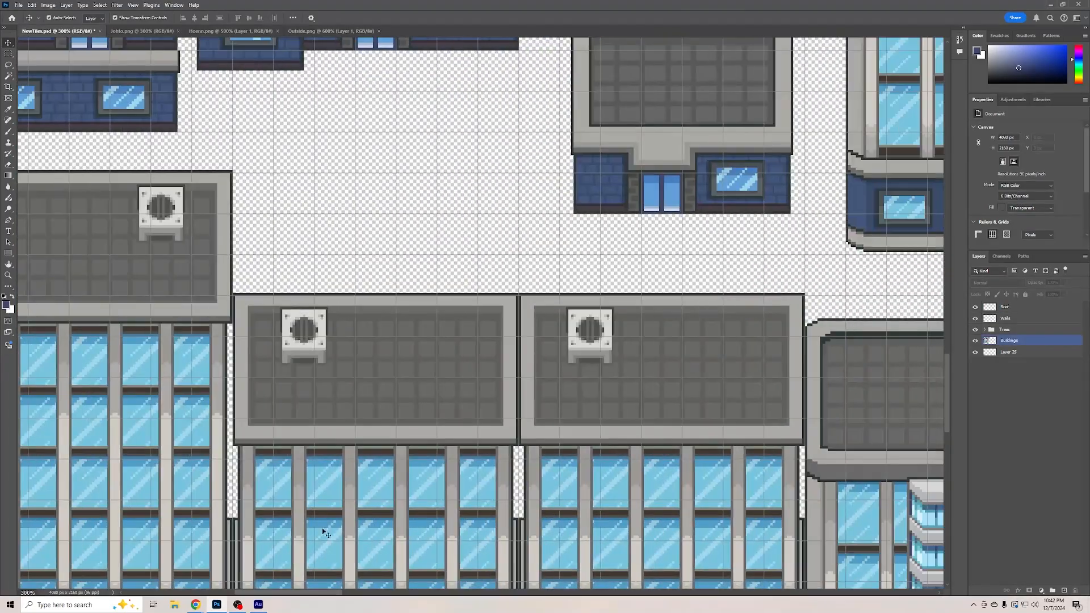
drag(946, 392, 919, 190)
click(35, 454)
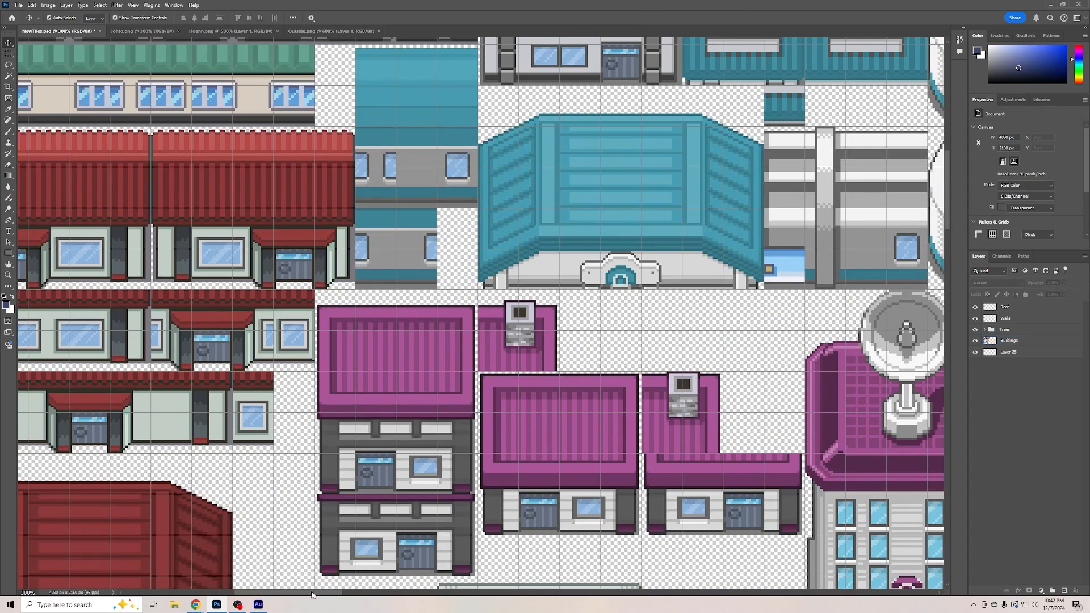
drag(312, 592, 282, 592)
scroll(444, 154, up, 5)
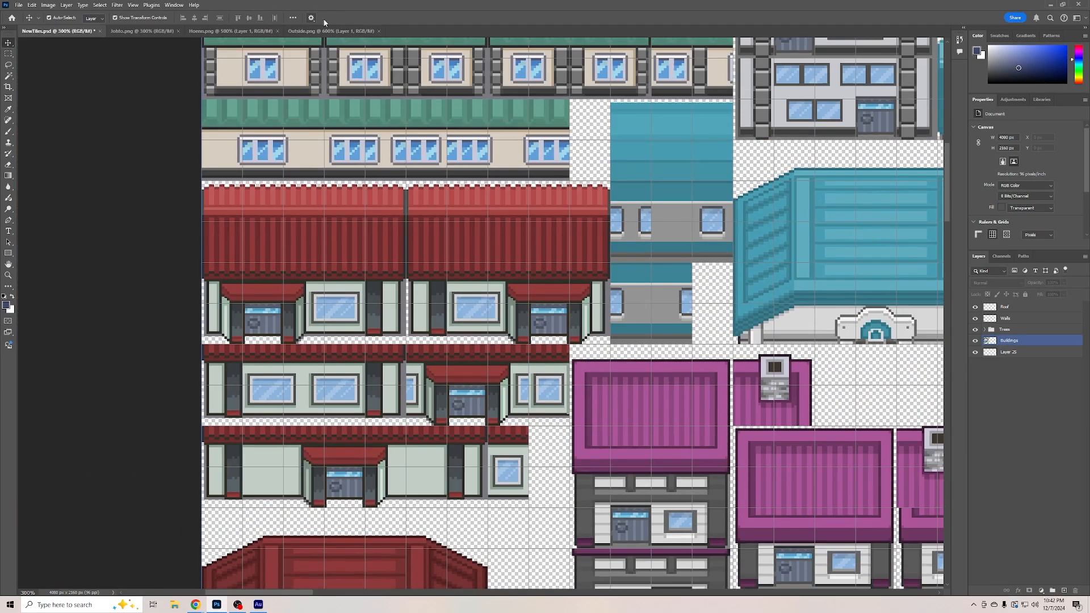
scroll(445, 154, up, 3)
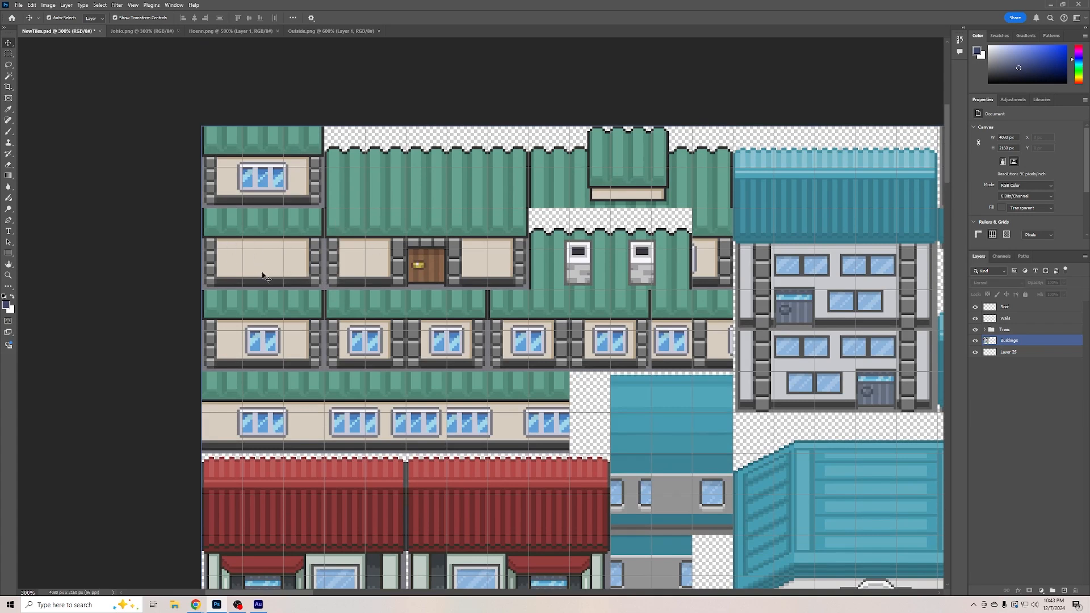
Select the plain beige wall panel to the right of the wooden door on the green-roofed house
click(136, 170)
click(8, 54)
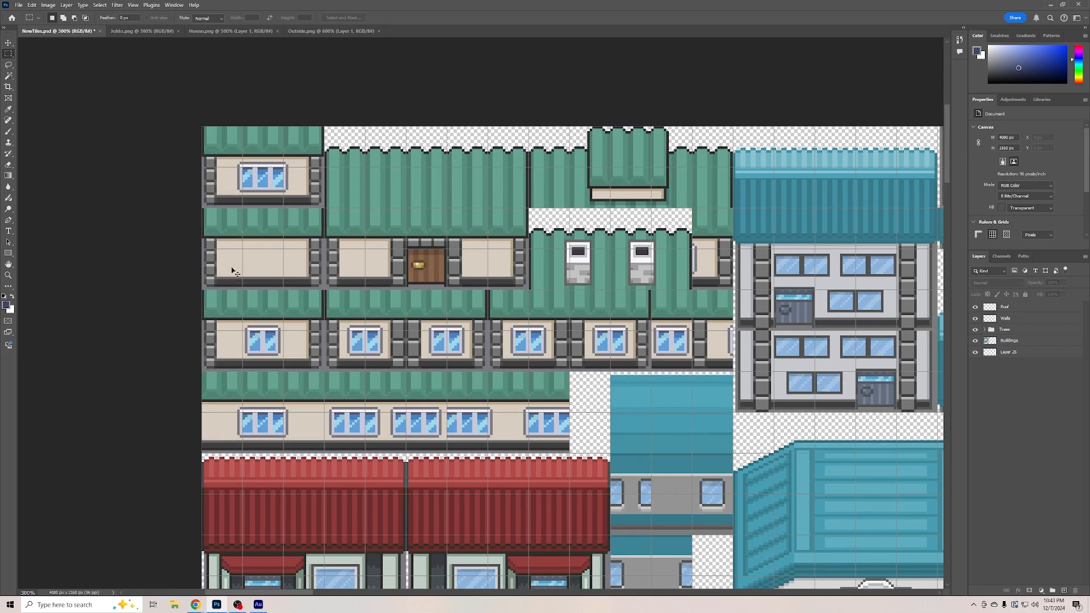
key(ctrl+plus)
key(ctrl+plus)
key(ctrl+plus)
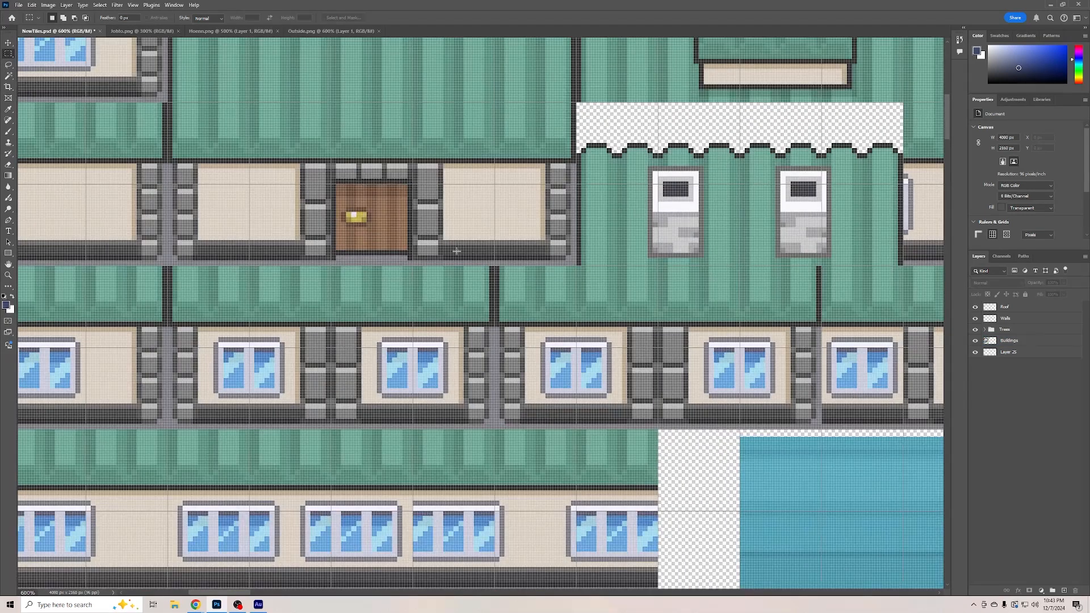
drag(443, 239, 546, 164)
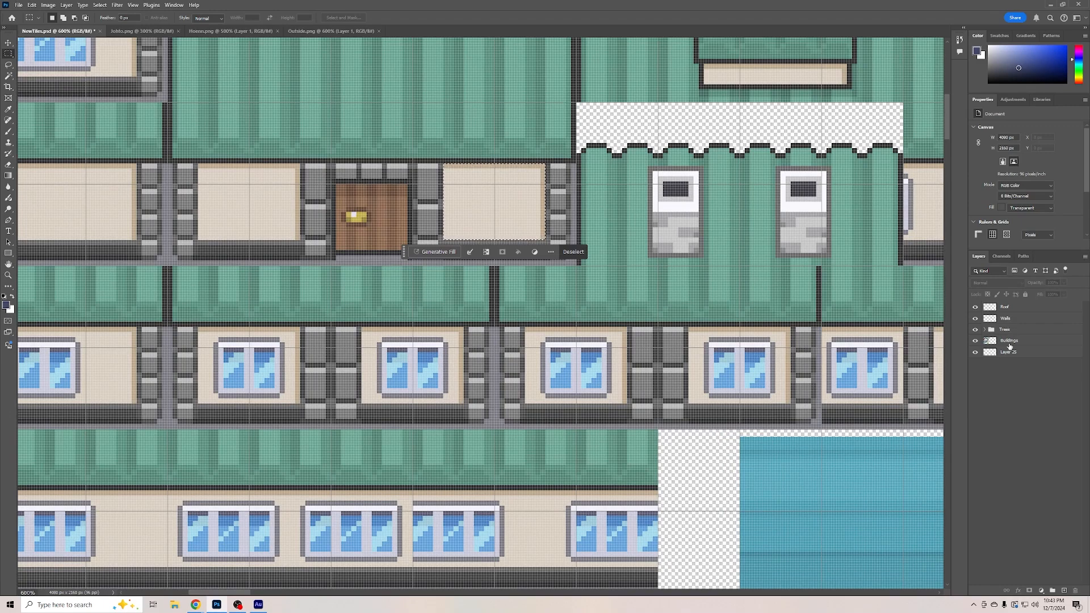
Copy the selected beige wall panel from the Buildings layer and paste it into the right end of the yellow-roofed building's front wall gap
click(1009, 340)
drag(701, 408, 708, 412)
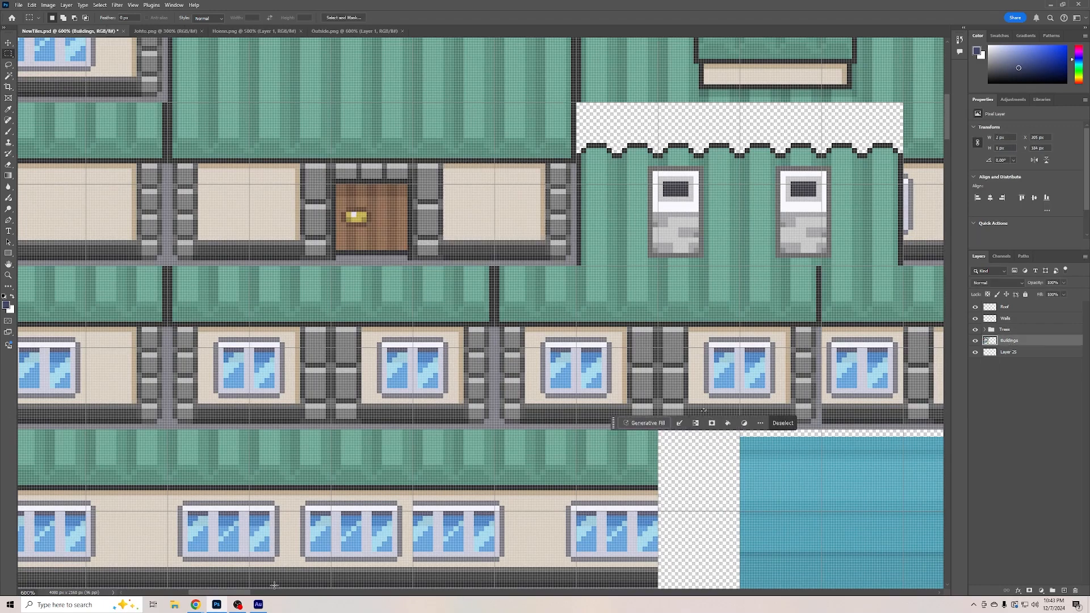
key(ctrl+minus)
key(ctrl+minus)
key(ctrl+minus)
key(ctrl+minus)
key(ctrl+minus)
key(ctrl+minus)
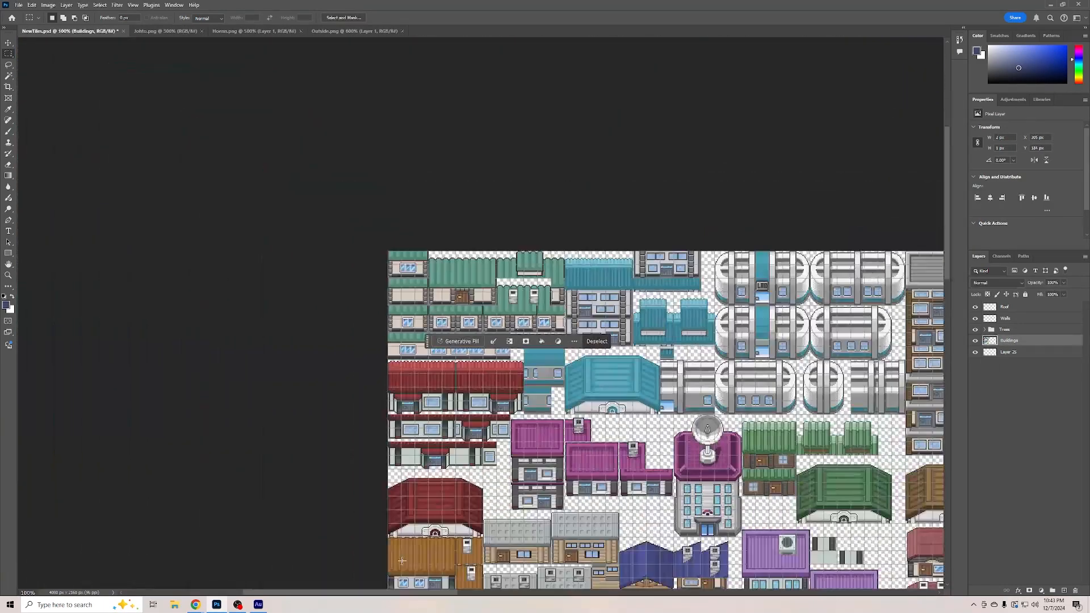
drag(259, 595, 411, 594)
drag(947, 220, 968, 391)
click(704, 331)
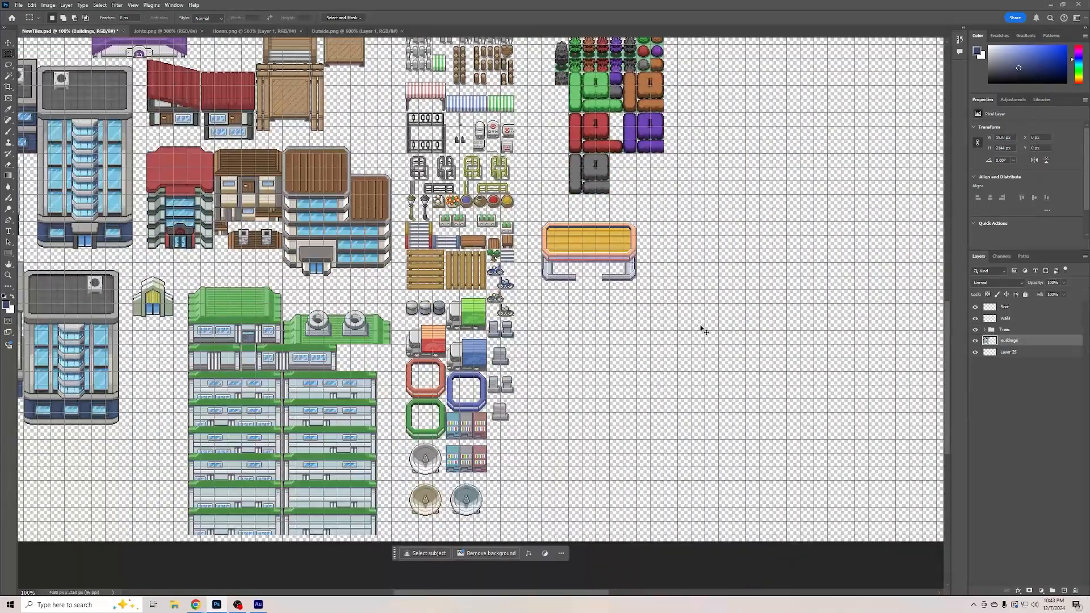
key(ctrl+plus)
key(ctrl+plus)
key(ctrl+plus)
key(ctrl+plus)
scroll(724, 312, down, 1)
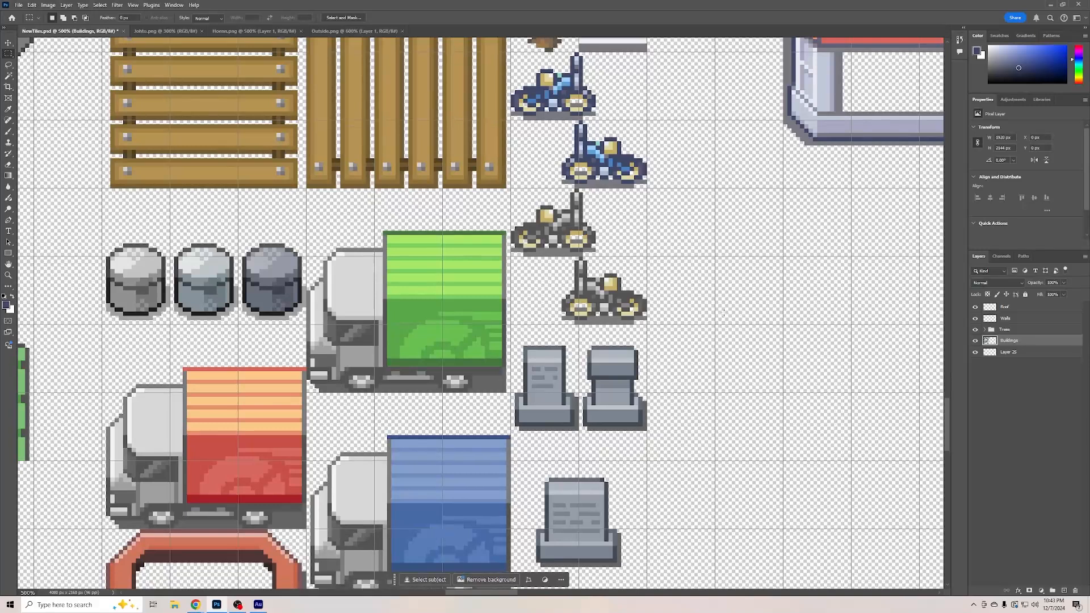
drag(482, 592, 534, 592)
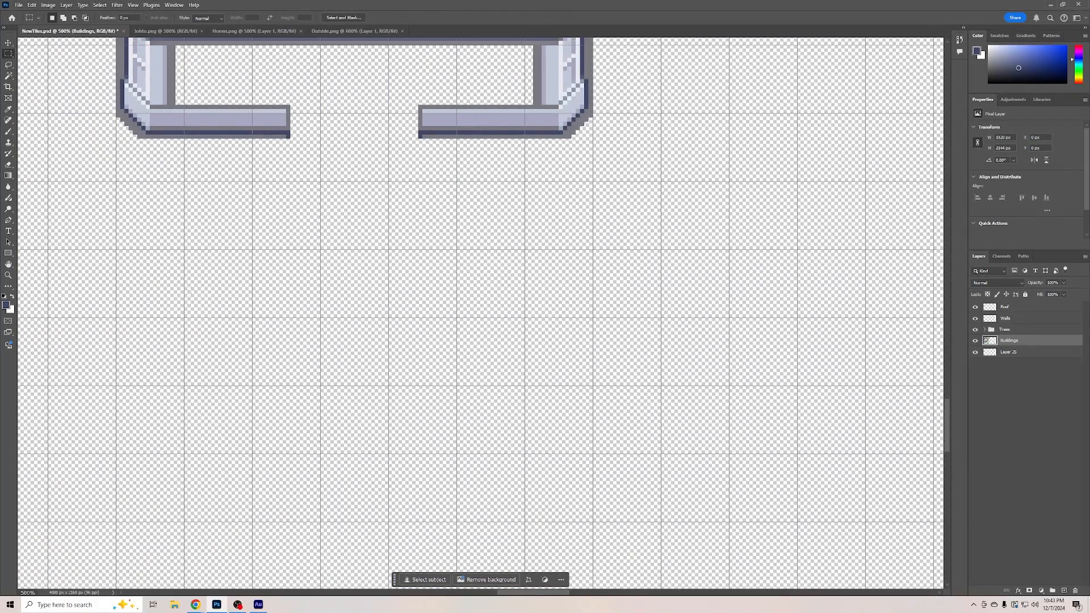
scroll(483, 469, up, 5)
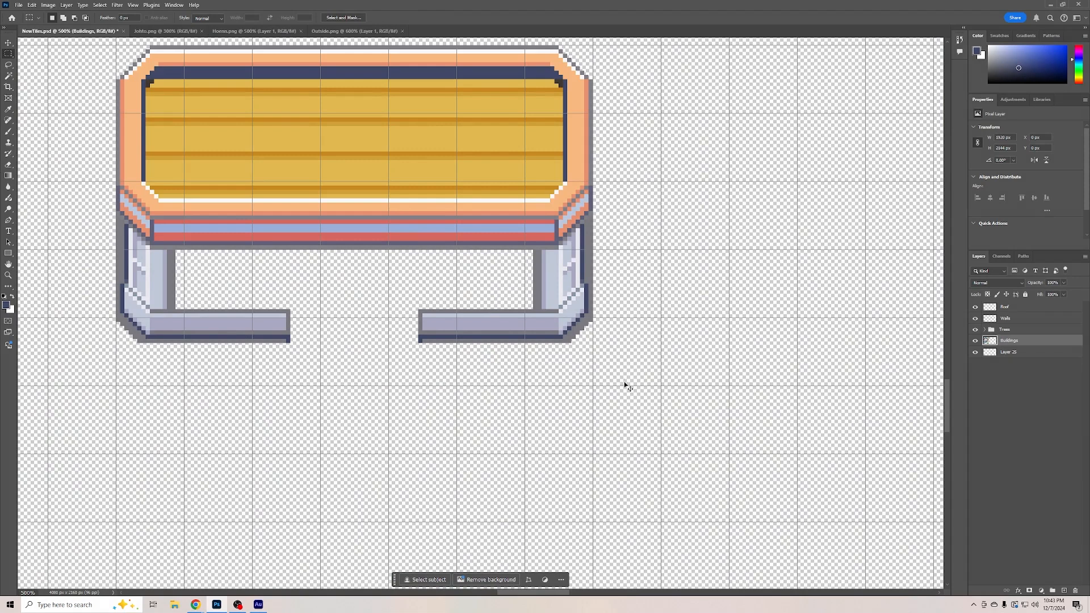
key(ctrl+v)
click(8, 43)
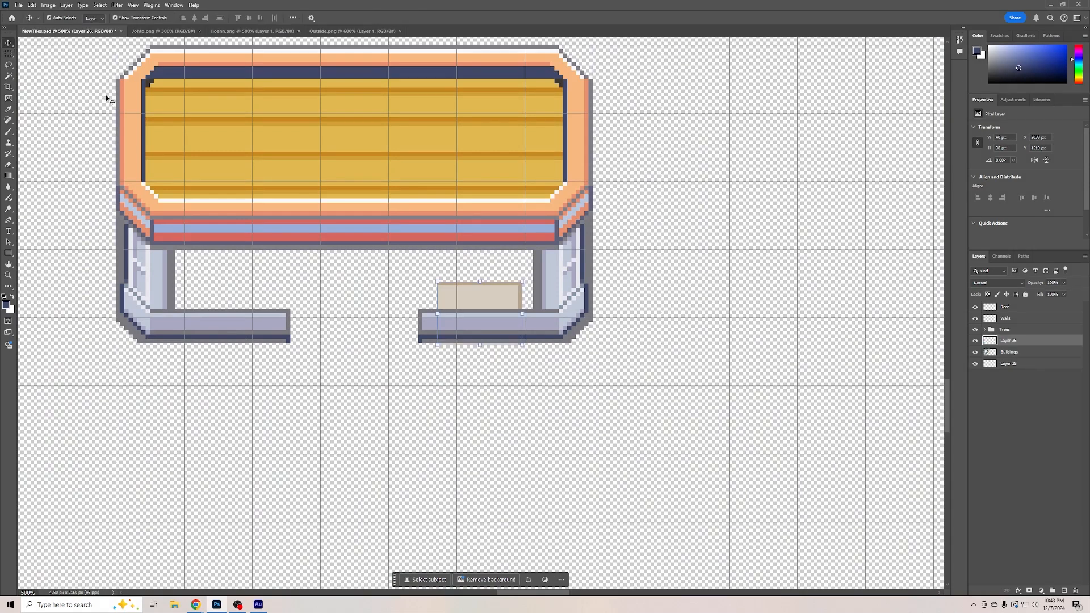
drag(468, 314, 488, 287)
drag(493, 270, 495, 261)
click(468, 404)
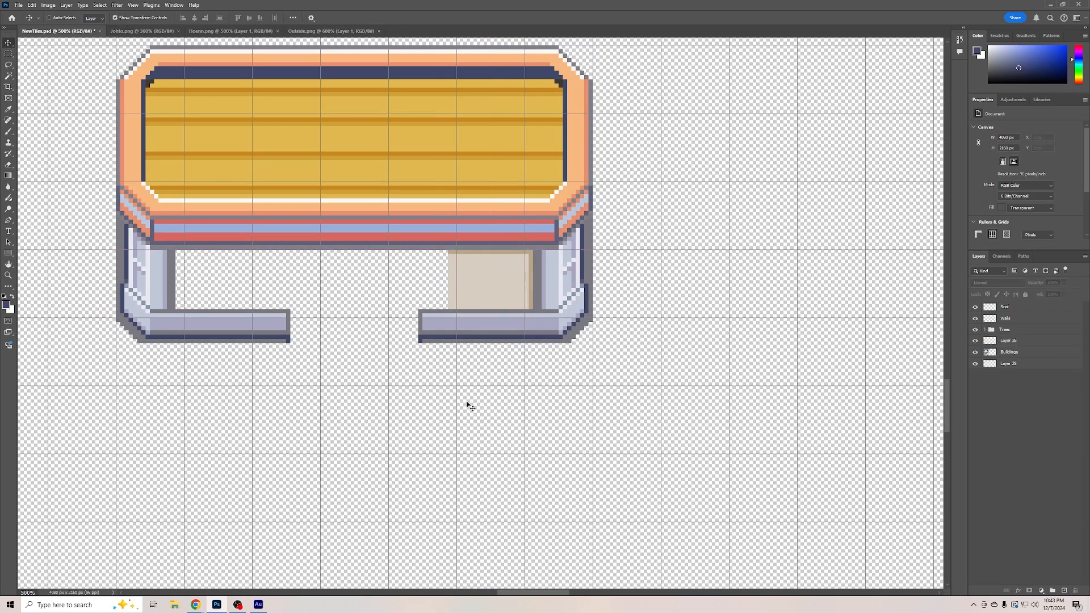
Move the beige panel's layer, Layer 26, above the Trees group and directly below Walls
scroll(469, 405, up, 3)
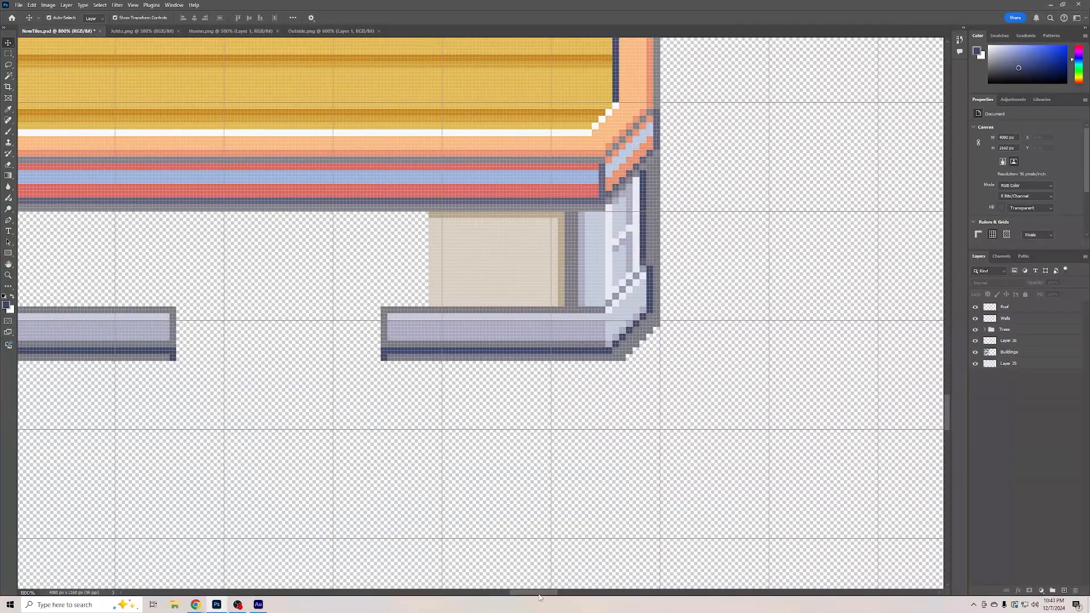
drag(540, 594, 527, 594)
click(1021, 353)
drag(1010, 343, 1004, 324)
key(ctrl+z)
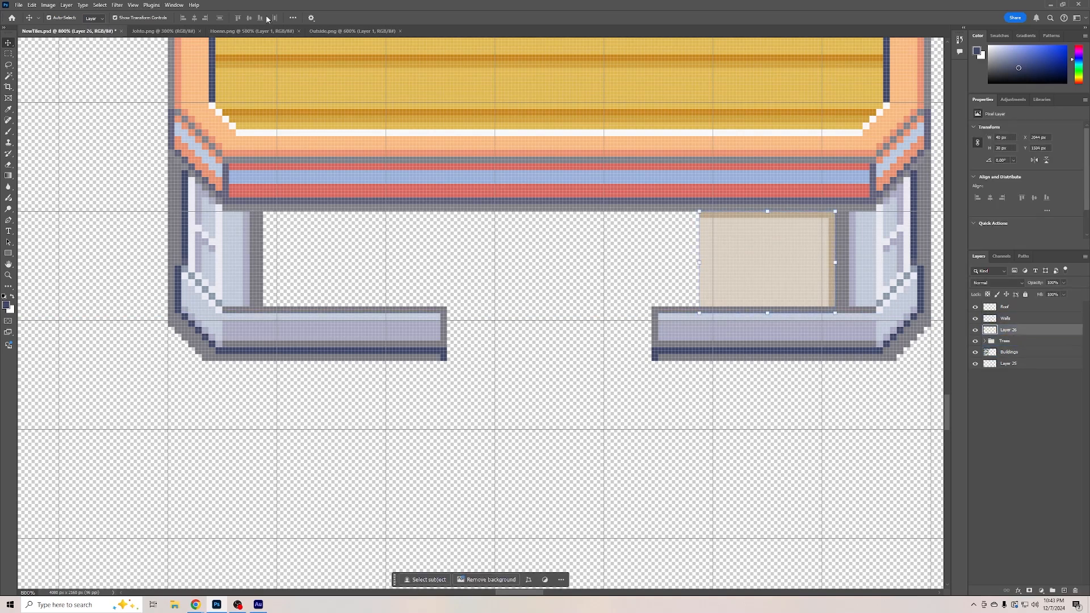
key(ctrl)
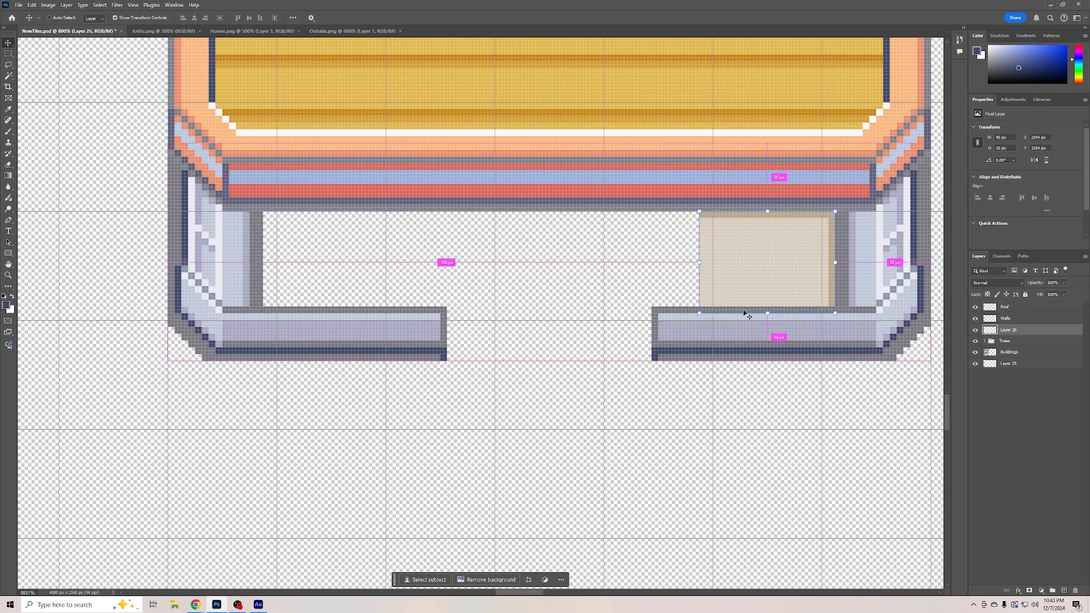
click(792, 383)
Copy the beige panel on Layer 26 without its darker right edge
click(8, 54)
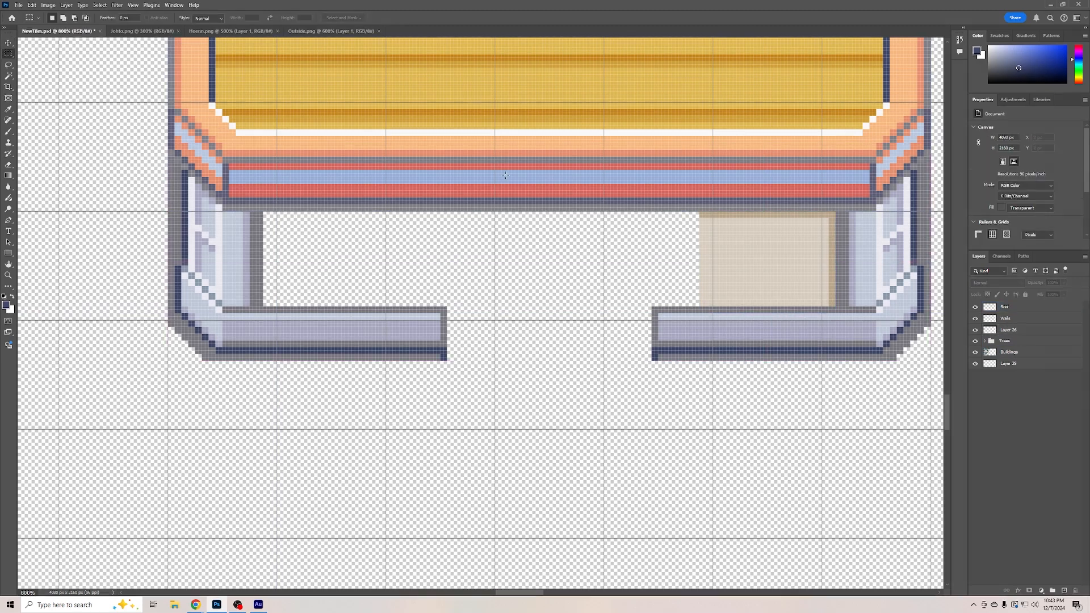
drag(701, 212, 827, 304)
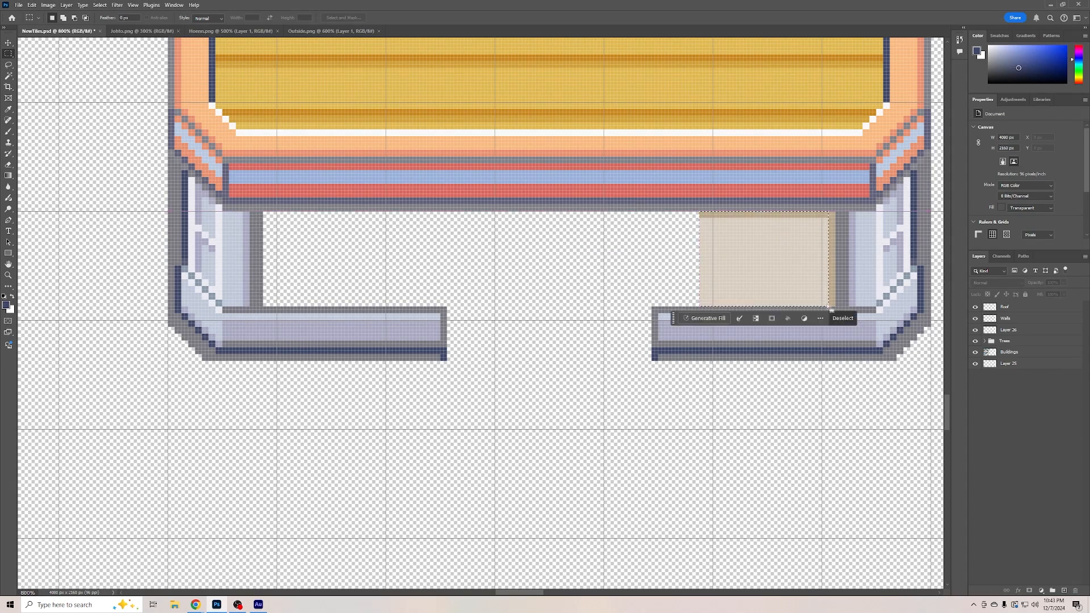
click(1022, 329)
key(ctrl+c)
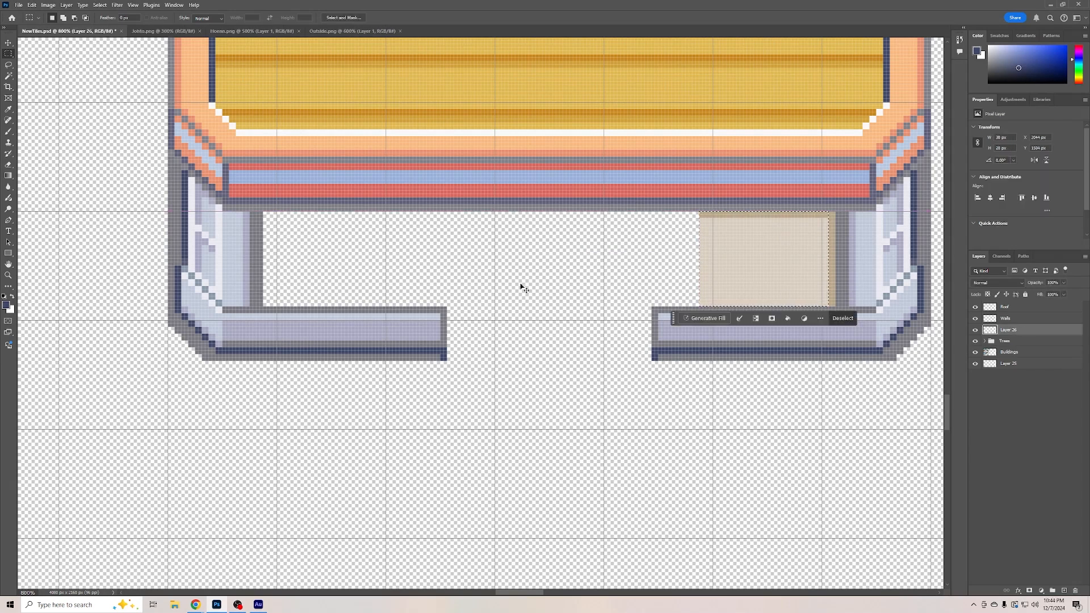
Paste four copies of the trimmed panel and line them up leftward from the original to fill the front wall gap
key(ctrl+v)
click(8, 42)
drag(491, 310, 644, 255)
key(ctrl+v)
drag(474, 327, 499, 272)
key(ctrl+v)
drag(500, 338, 393, 256)
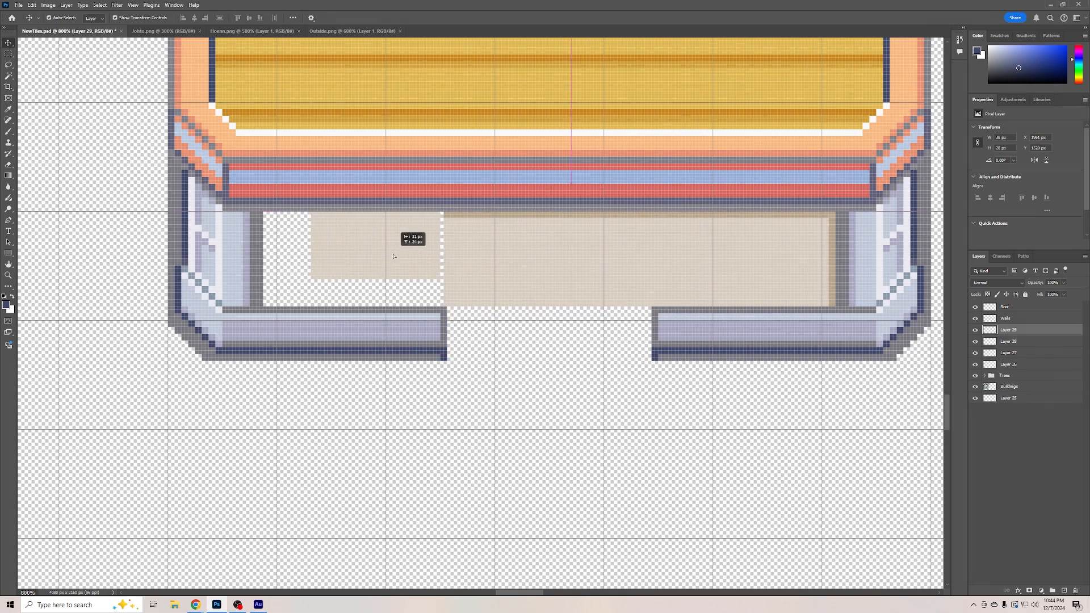
key(ctrl+v)
drag(511, 318, 578, 265)
Merge the five beige panel layers into one and shift the merged wall 2 px to the right
shift+click(1022, 364)
right_click(1022, 372)
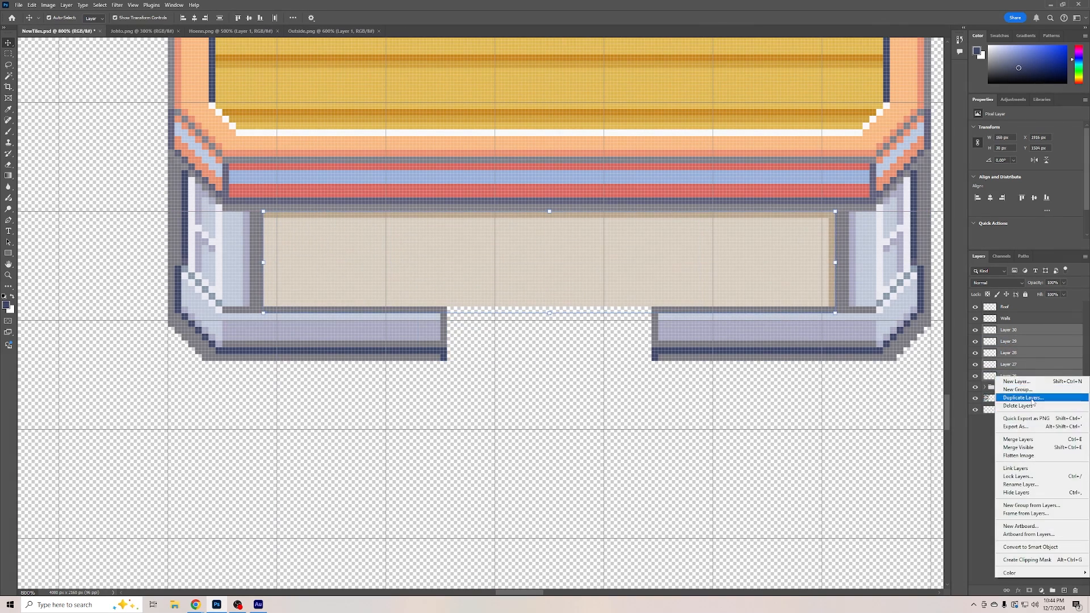
click(1043, 439)
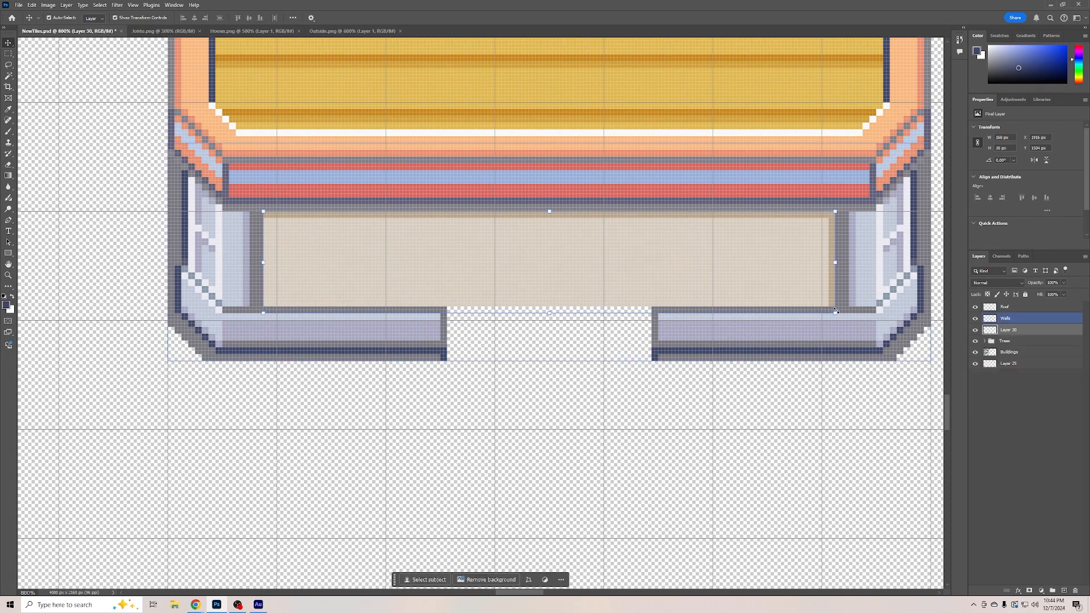
drag(786, 290, 792, 288)
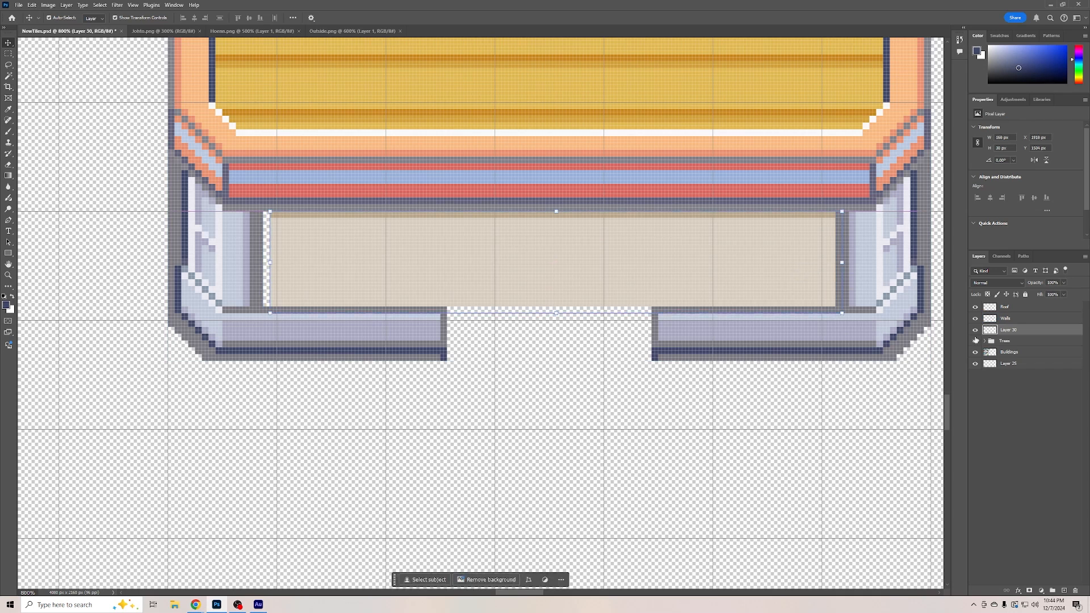
click(854, 414)
Delete a 2 px wide strip from the inner edge of the right and left grey pillars on the Walls layer
click(7, 55)
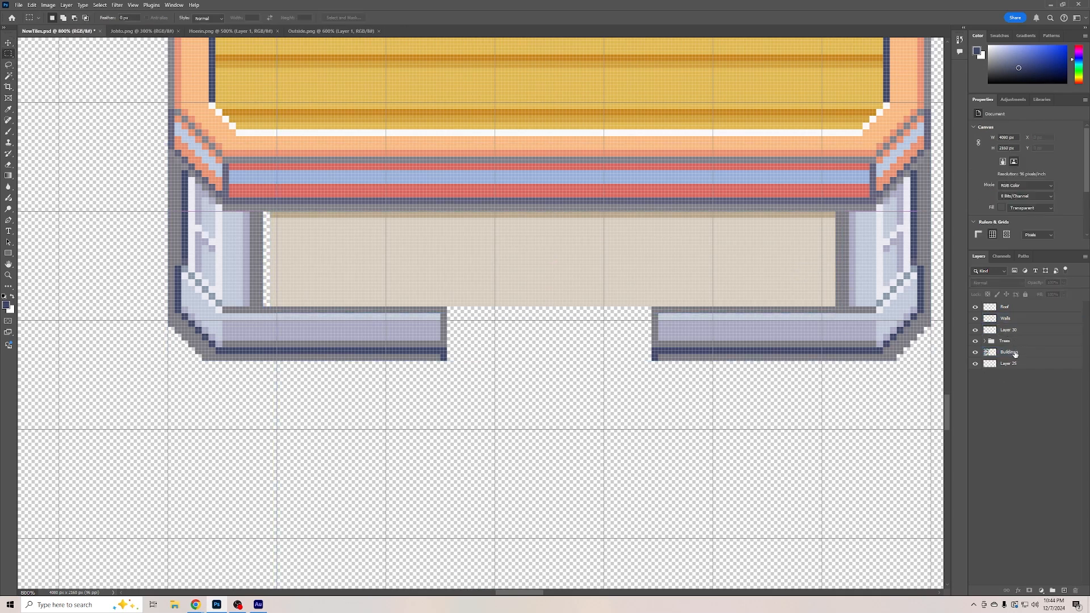
click(1007, 321)
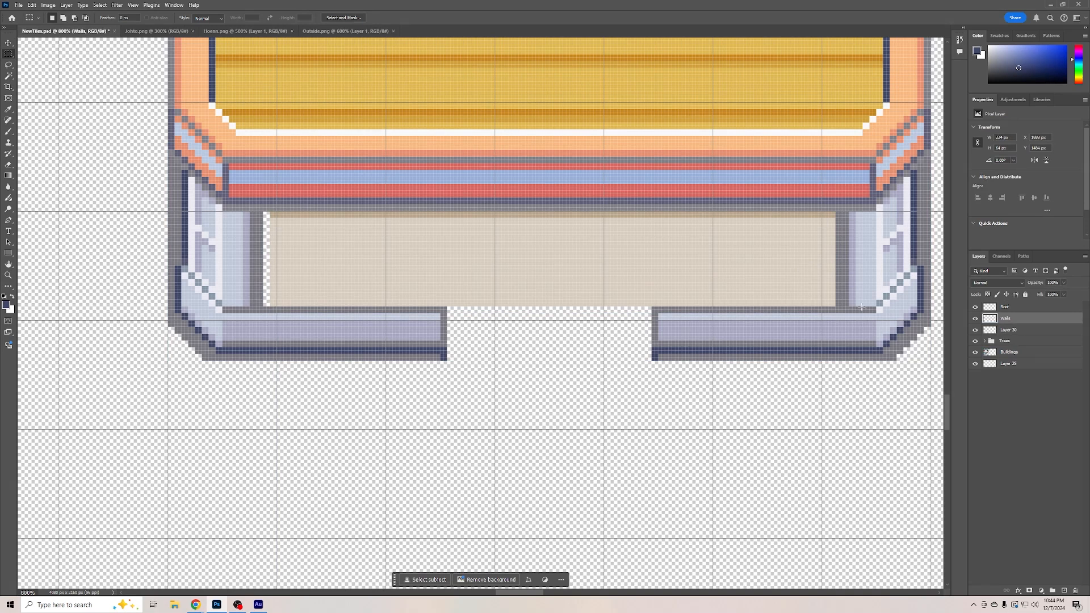
drag(837, 306, 842, 212)
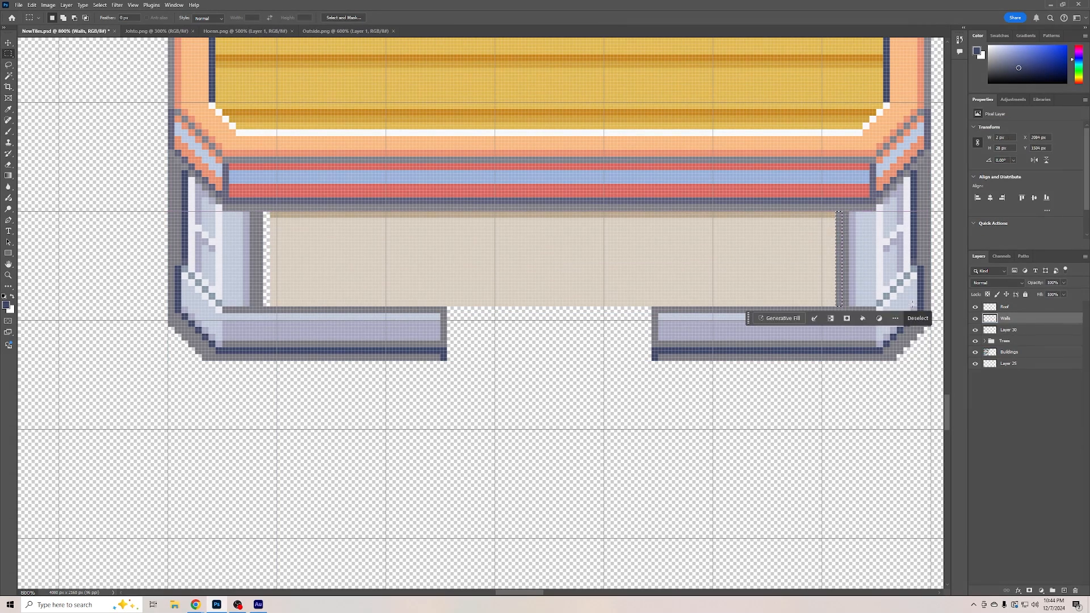
key(Delete)
click(886, 400)
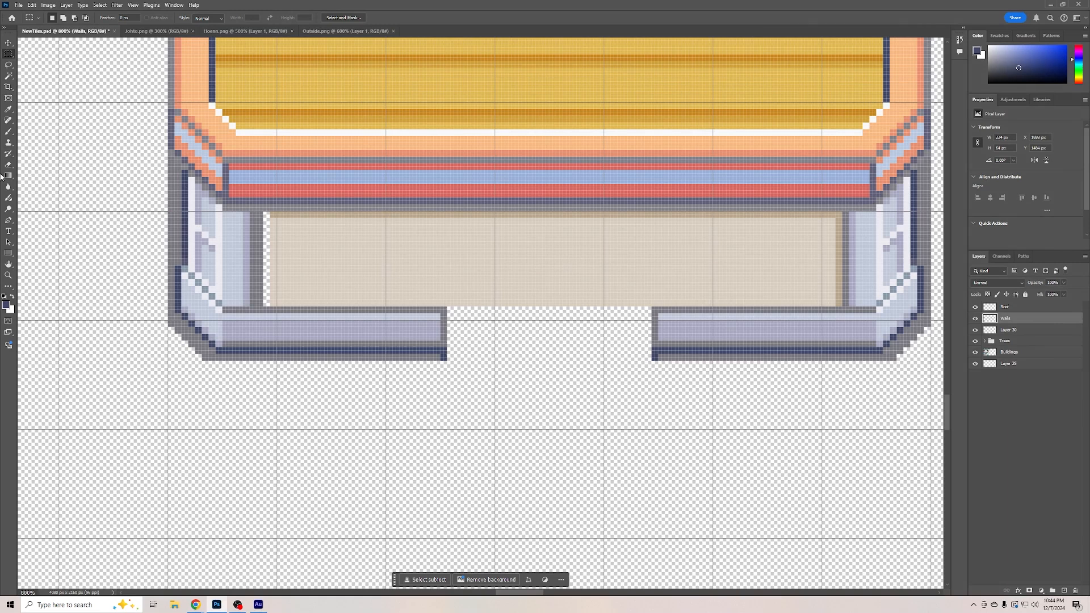
drag(260, 303, 257, 212)
key(Delete)
click(264, 178)
Fill the gap at the wall's left end with another pasted beige panel, placed below Walls and merged with the beige wall layer
key(ctrl+v)
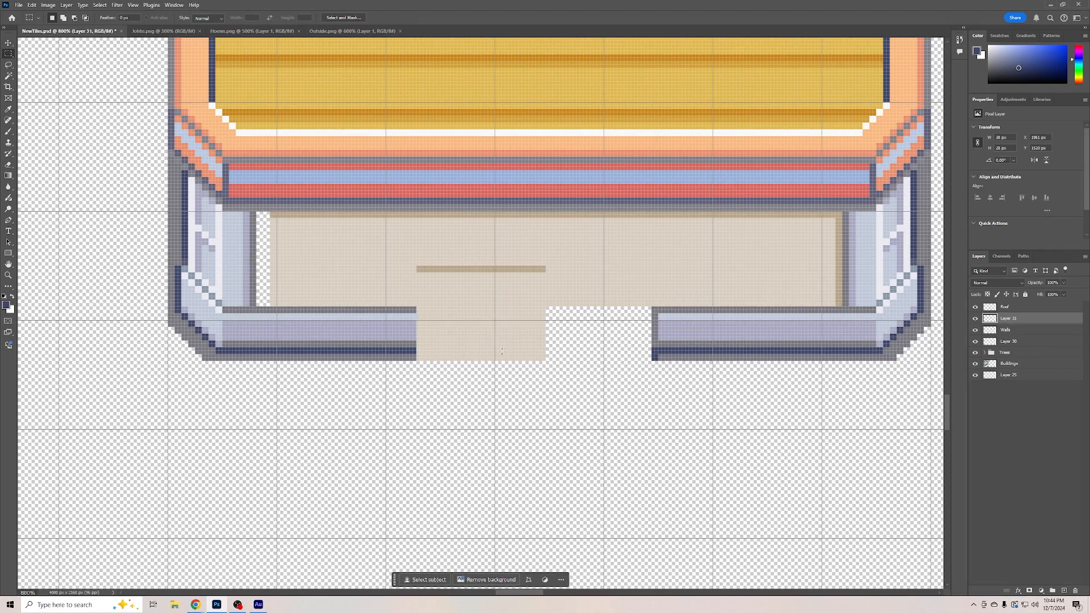
click(9, 43)
drag(479, 307, 317, 246)
drag(1012, 318, 1013, 336)
ctrl+click(1014, 341)
right_click(1013, 341)
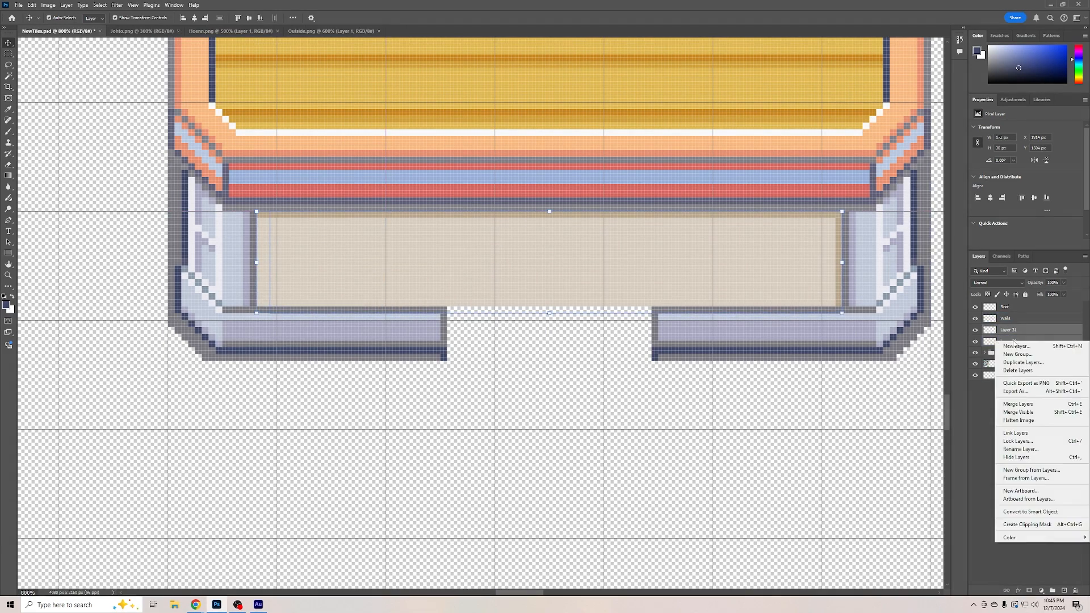
click(1018, 403)
Review the yellow-roofed building with its filled front wall from a distance and up close
key(ctrl+minus)
key(ctrl+minus)
key(ctrl+minus)
key(ctrl+minus)
key(ctrl+minus)
key(ctrl+minus)
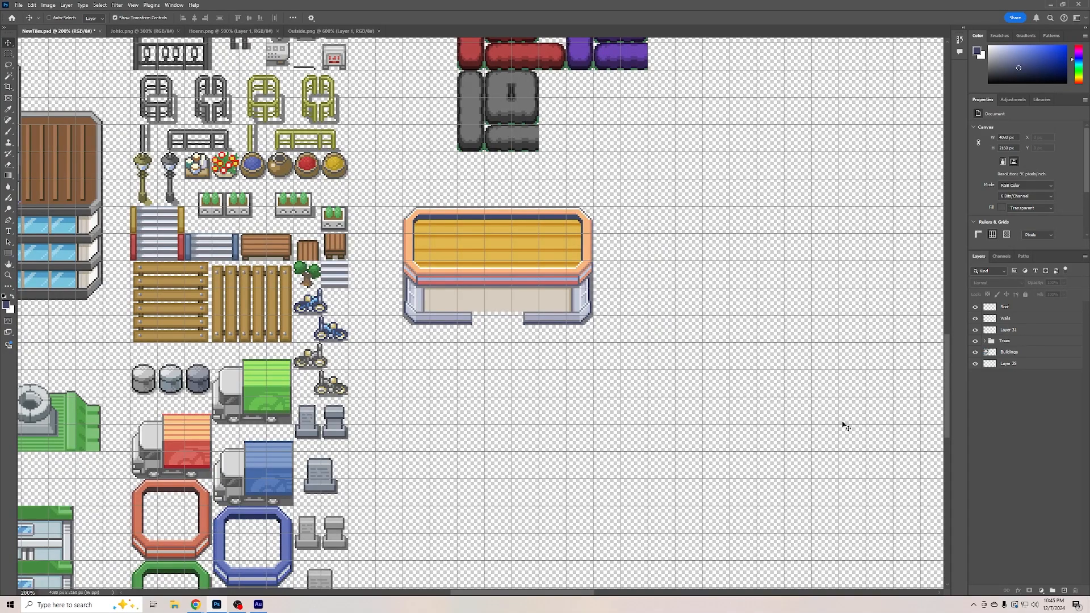
key(ctrl+plus)
key(ctrl+plus)
key(ctrl+plus)
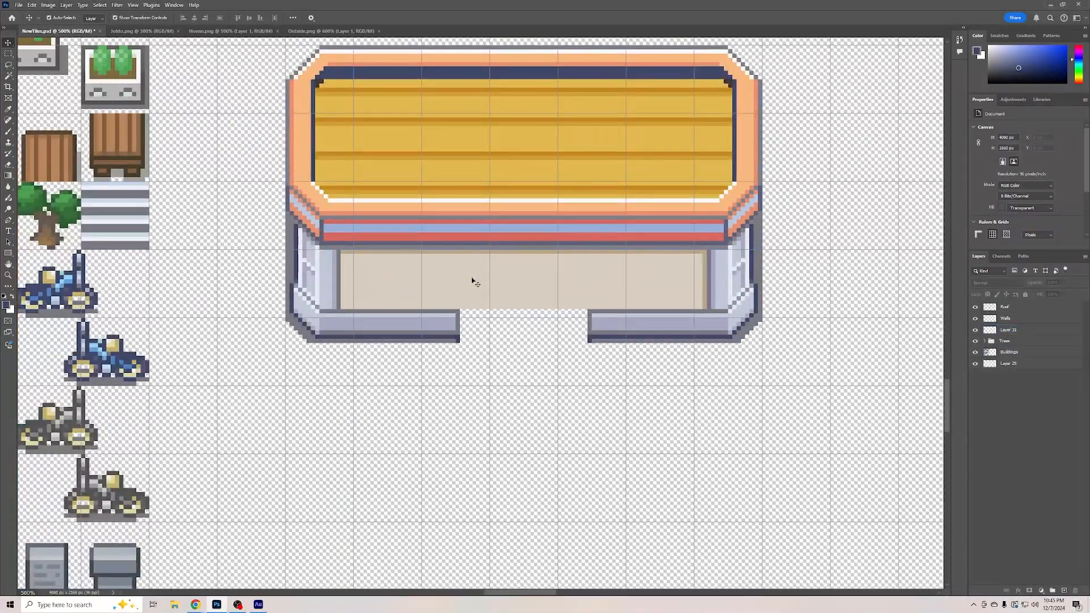
Select and copy the grey-canopied entrance with blue double doors from the multi-storey building on the Buildings layer
click(544, 355)
drag(532, 598, 425, 593)
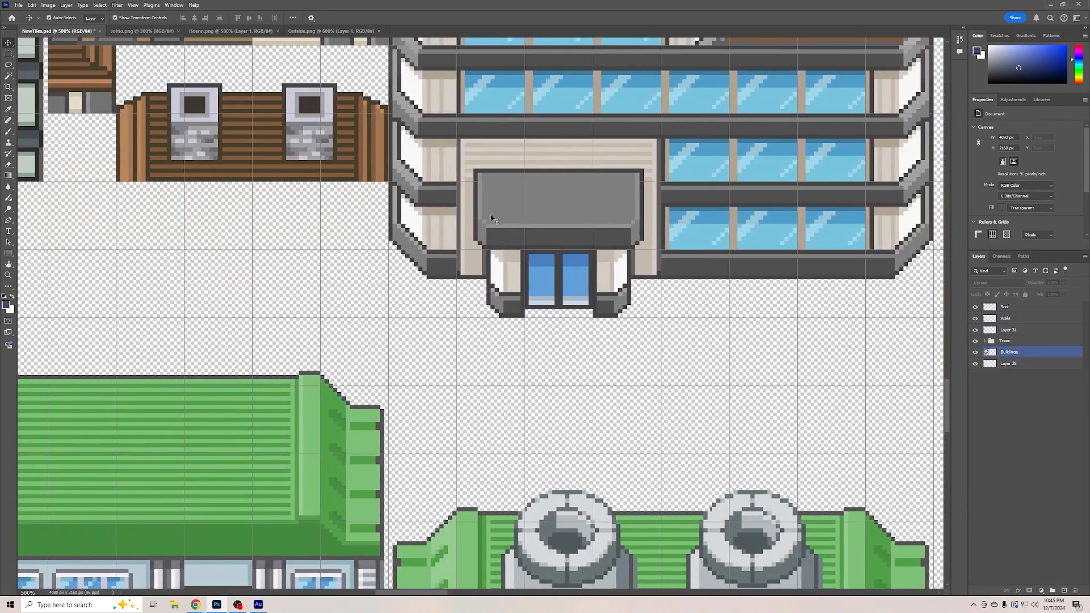
click(919, 339)
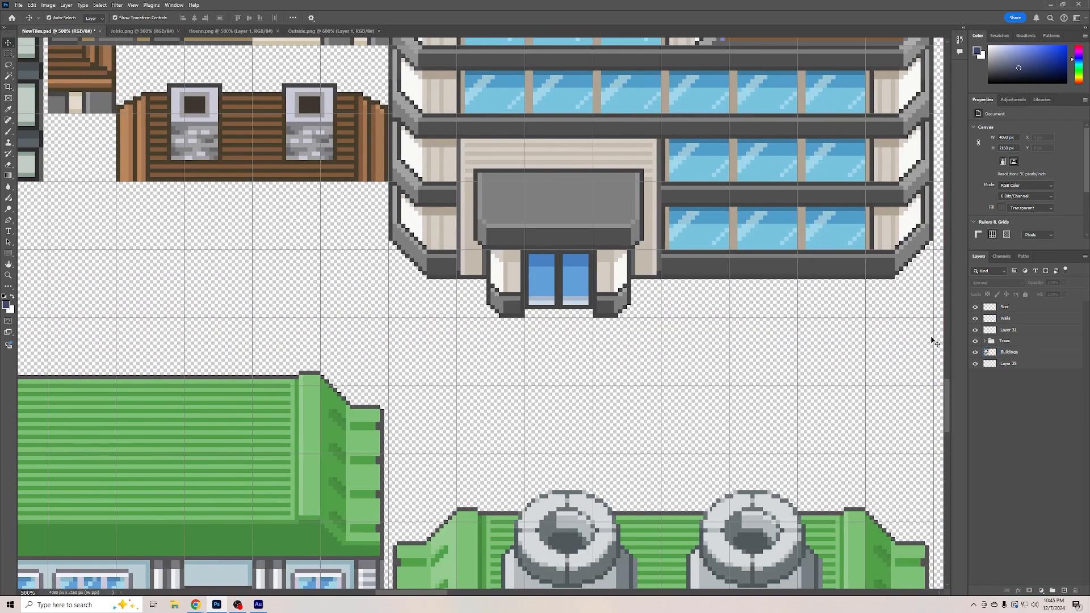
mouse_move(947, 399)
mouse_down()
mouse_move(953, 444)
mouse_move(960, 368)
mouse_move(960, 386)
mouse_up()
key(m)
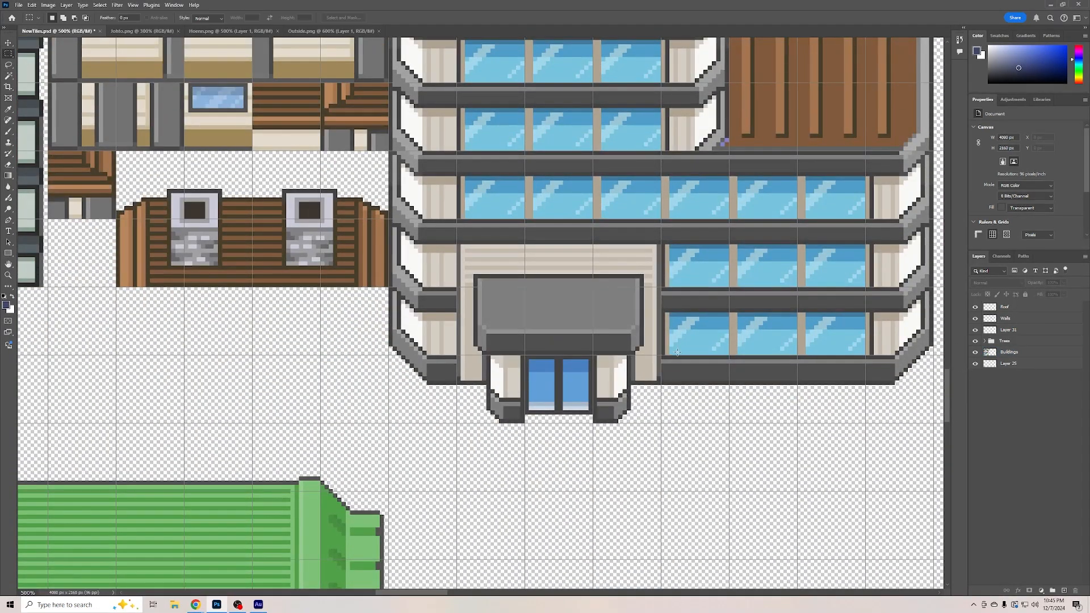
mouse_move(475, 276)
mouse_down()
mouse_move(575, 350)
mouse_move(643, 424)
mouse_up()
key(ctrl+z)
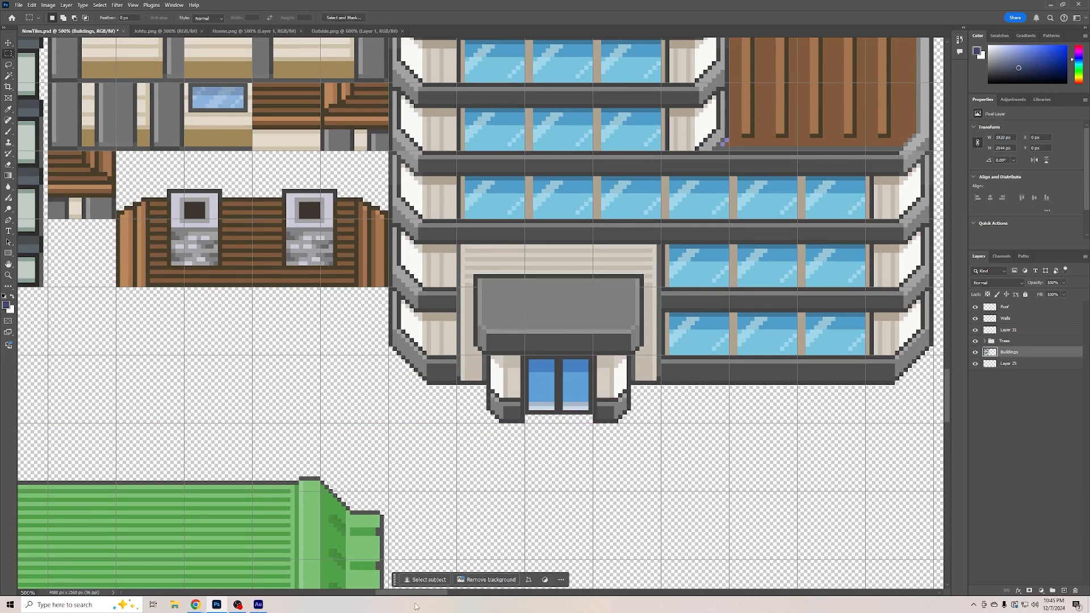
Paste the entrance, move its layer above Roof, and centre it on the yellow-roofed building's front directly beneath the roof edge
drag(411, 592, 527, 592)
scroll(481, 313, down, 3)
key(ctrl+v)
key(v)
drag(479, 358, 413, 397)
drag(1013, 352, 1016, 304)
drag(438, 345, 448, 316)
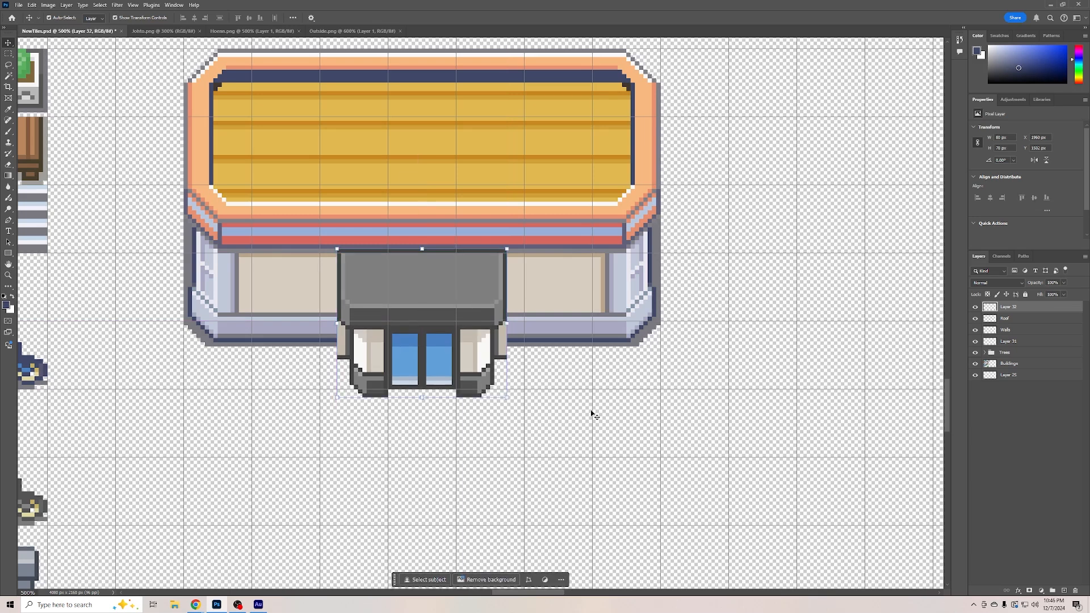
click(569, 424)
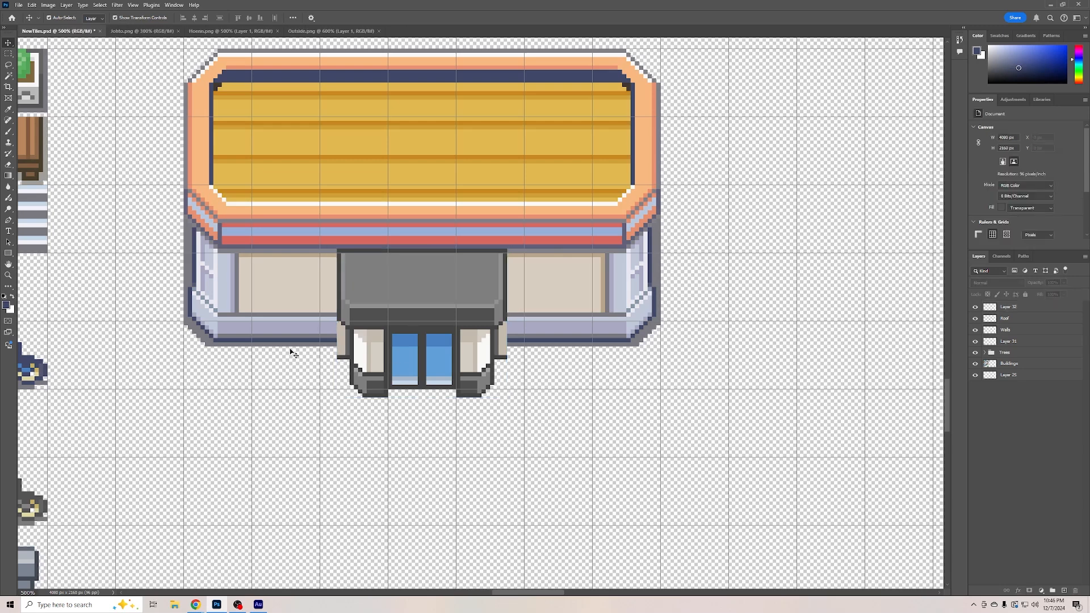
Delete the beige wall strip and its leftover edge pixels beside the right of the entrance on the entrance's layer
key(ctrl+plus)
key(ctrl+plus)
key(ctrl+plus)
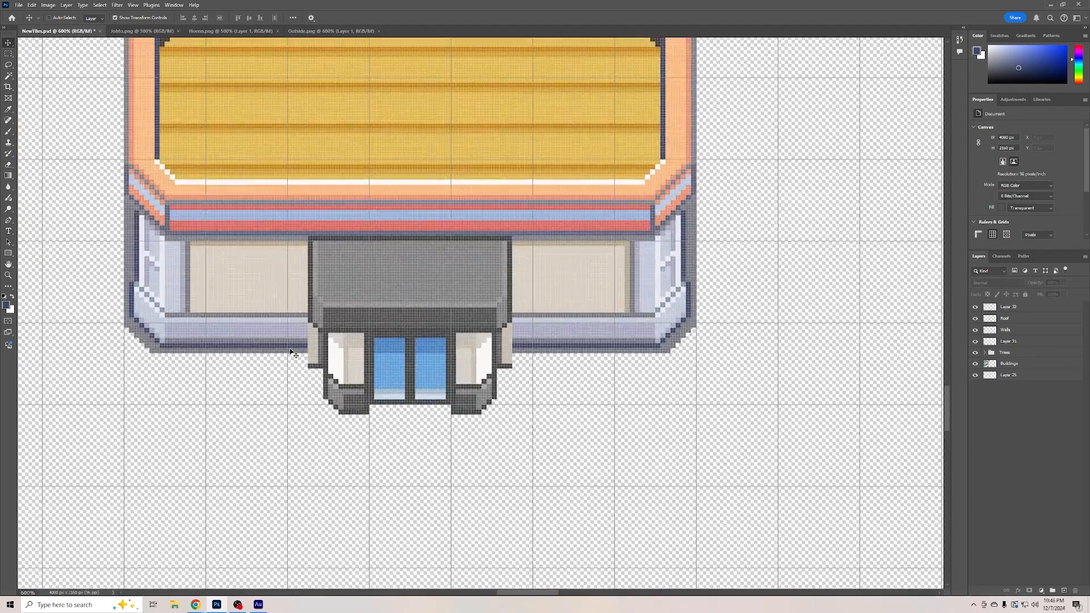
scroll(472, 253, down, 1)
scroll(472, 256, down, 1)
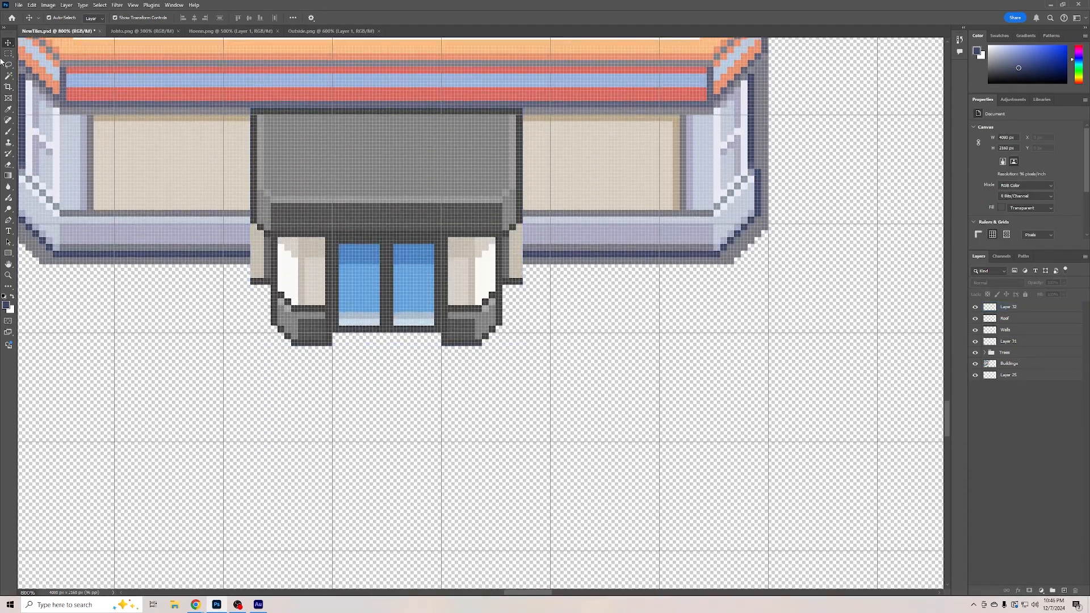
click(6, 54)
scroll(612, 335, up, 1)
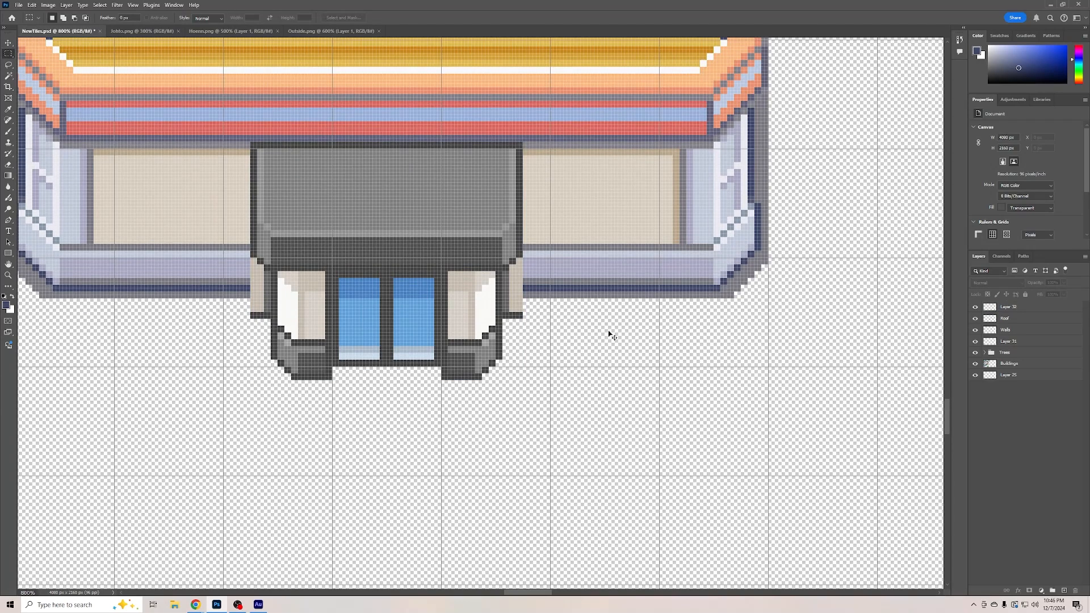
key(ctrl+plus)
key(ctrl+plus)
key(ctrl+plus)
key(ctrl+plus)
drag(576, 333, 659, 140)
click(718, 116)
click(1016, 307)
drag(572, 335, 649, 146)
key(Delete)
drag(597, 145, 648, 92)
key(Delete)
key(Delete)
key(ctrl+minus)
key(ctrl+minus)
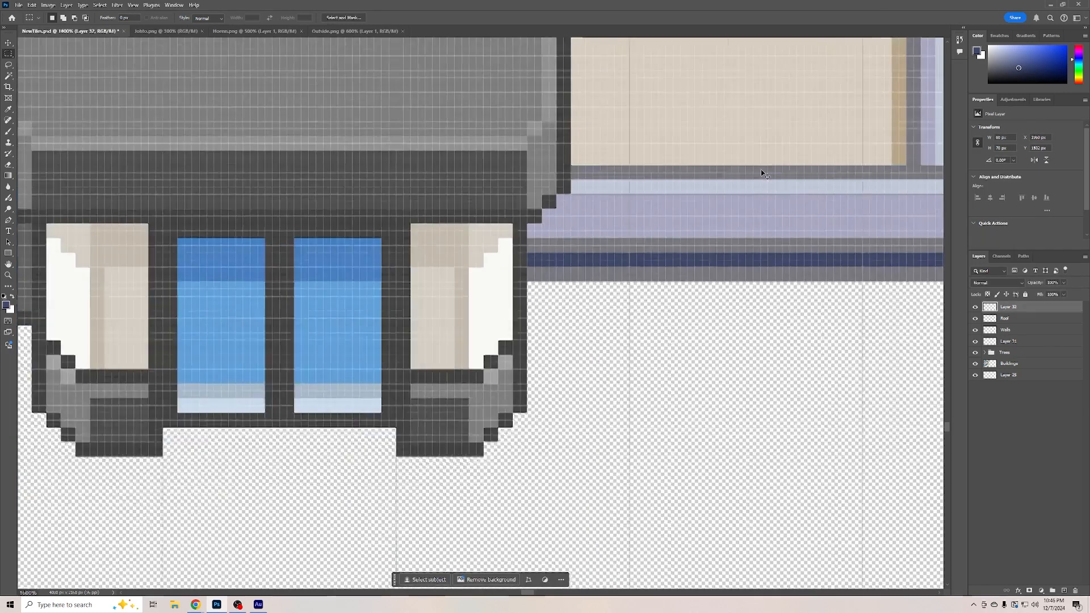
Cut away the matching beige wall strip and leftover edge pixels on the left side of the entrance
drag(492, 321, 512, 240)
key(ctrl+x)
key(ctrl+x)
drag(492, 239, 502, 231)
key(ctrl+x)
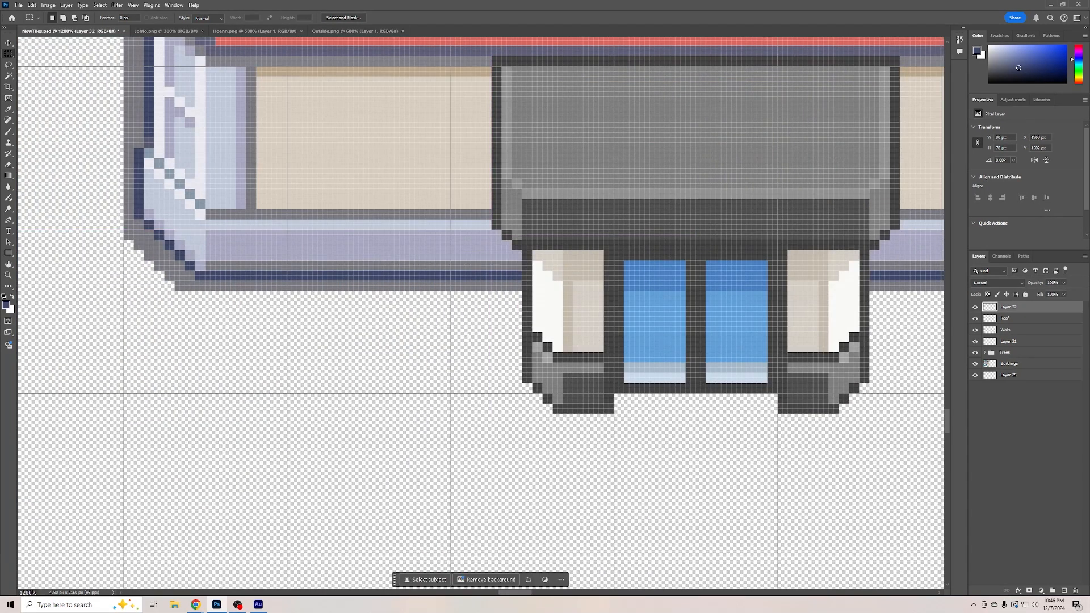
Move the grey-canopied entrance straight down until its base rests on the next tile grid line
key(ctrl+minus)
key(ctrl+minus)
key(ctrl+minus)
key(ctrl+minus)
scroll(805, 303, up, 1)
key(v)
drag(618, 200, 619, 200)
drag(680, 294, 717, 290)
drag(783, 314, 770, 335)
click(774, 415)
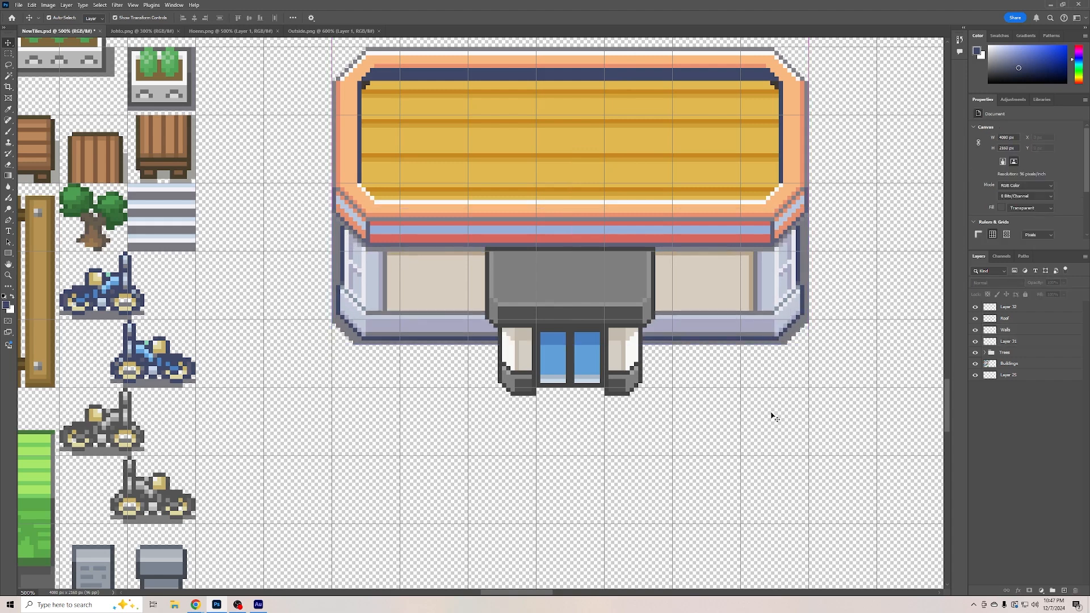
drag(591, 300, 590, 361)
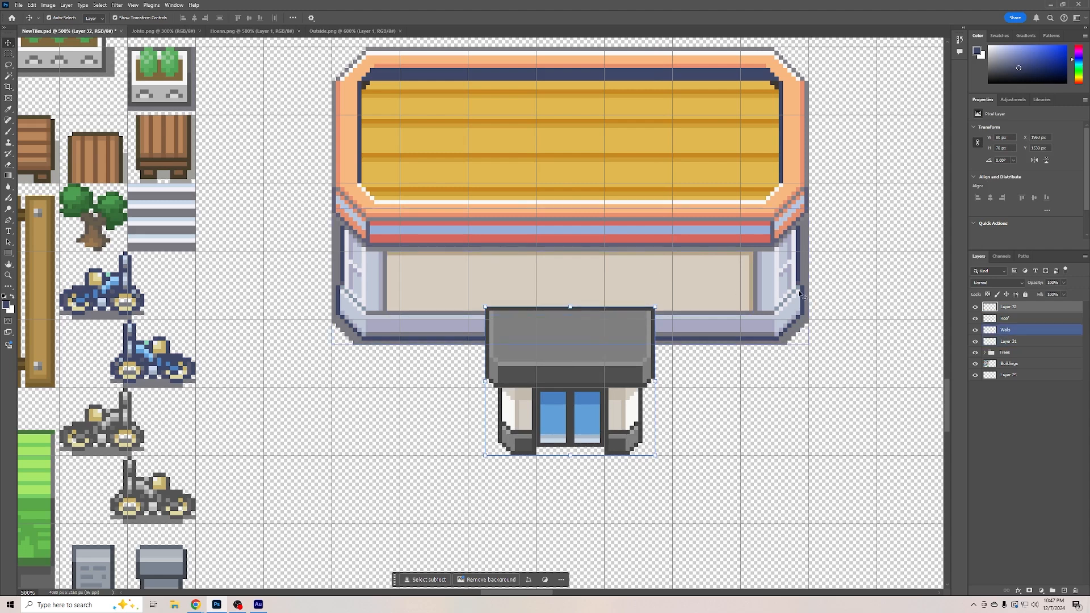
Move the Walls and beige wall layers together, and the roof, down to rejoin the lowered entrance directly beneath the roof edge
click(1026, 332)
shift+click(1016, 341)
drag(709, 298, 709, 353)
drag(561, 227, 562, 283)
drag(637, 276, 641, 285)
drag(698, 358, 770, 392)
shift+click(769, 381)
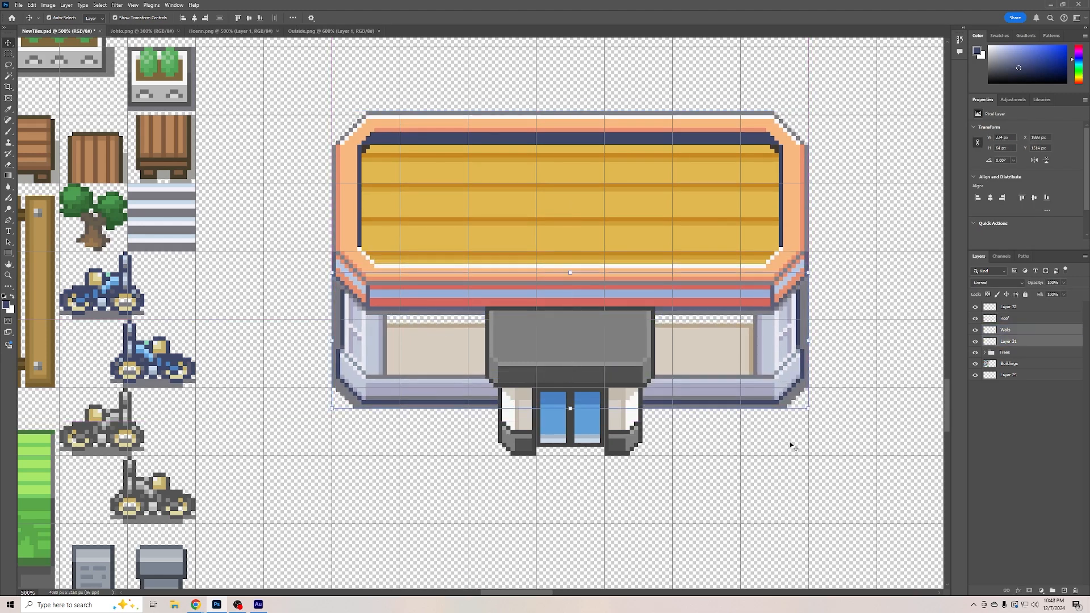
drag(721, 335, 720, 327)
click(779, 452)
Check the assembled building's proportions against the surrounding tiles from a distance and up close
key(ctrl+minus)
key(ctrl+minus)
key(ctrl+minus)
key(ctrl+minus)
key(ctrl+minus)
key(ctrl+plus)
key(ctrl+plus)
key(ctrl+plus)
key(ctrl+plus)
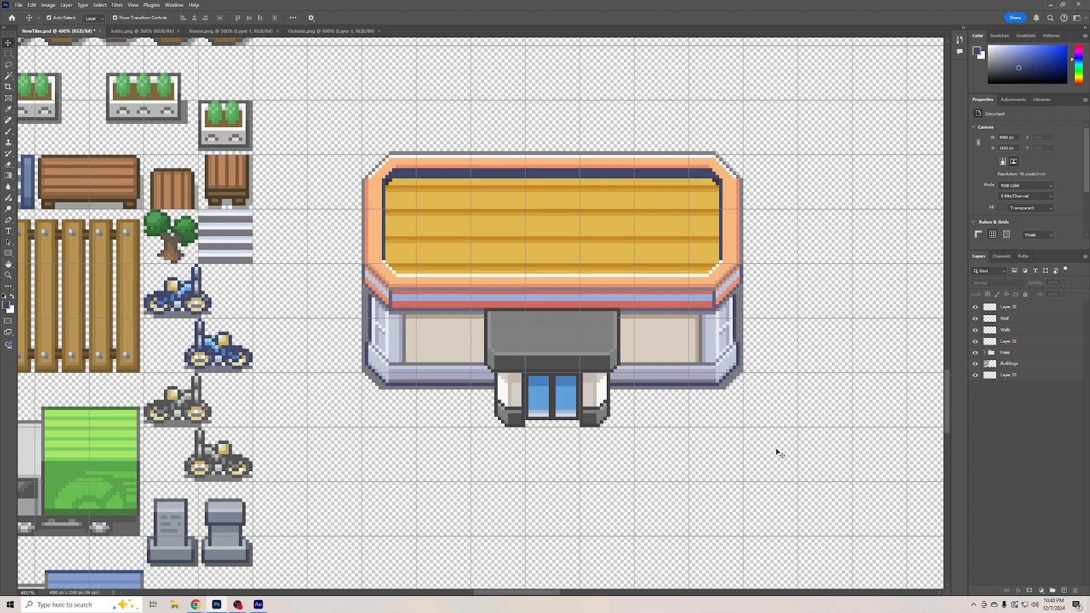
Merge the beige front wall layer with the Walls layer
click(1000, 330)
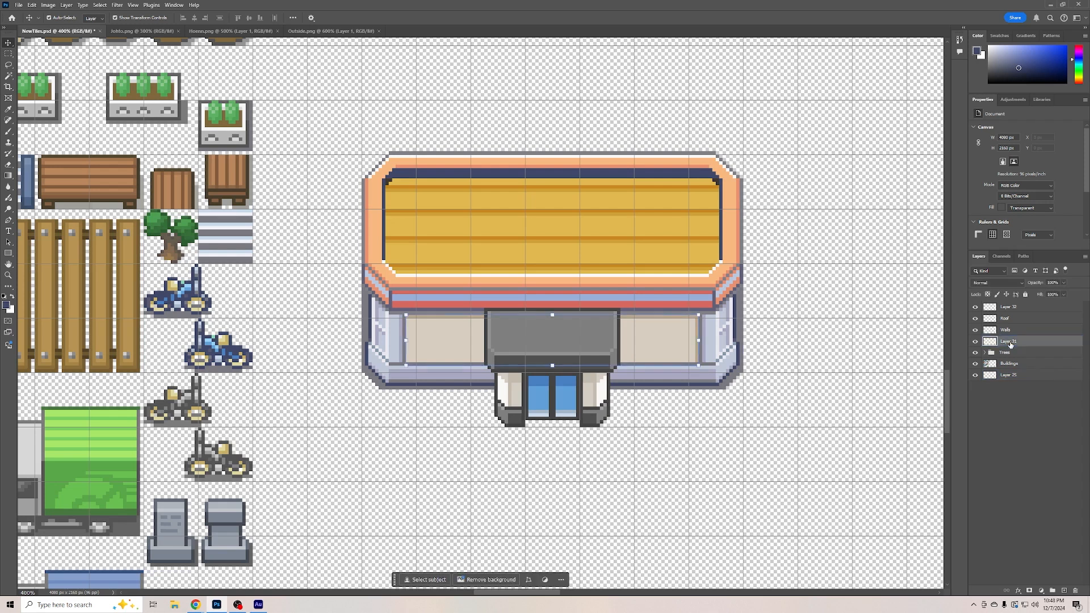
right_click(999, 331)
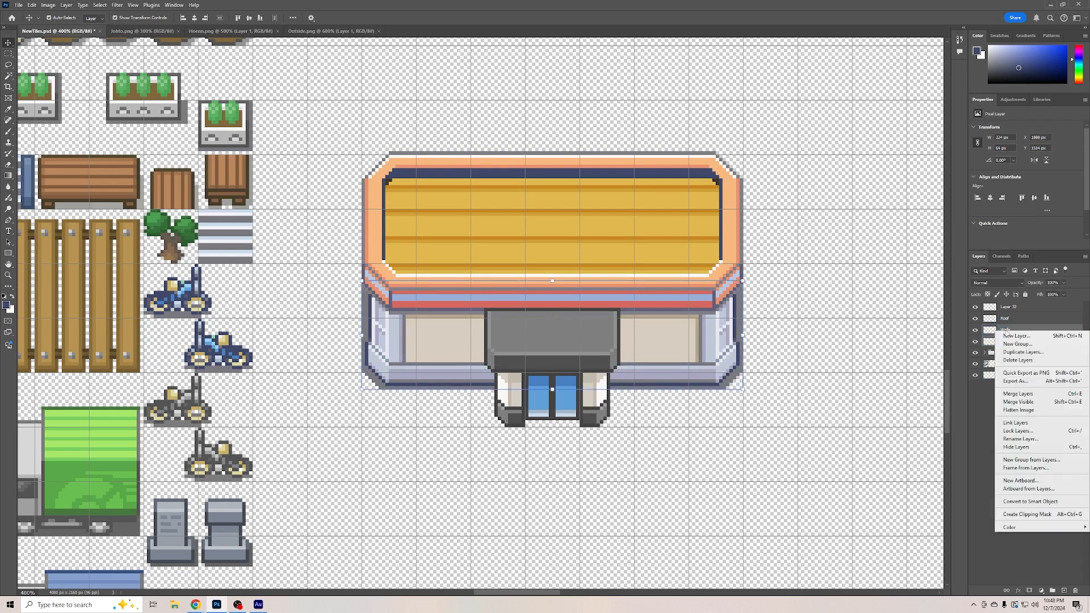
click(1017, 394)
click(821, 476)
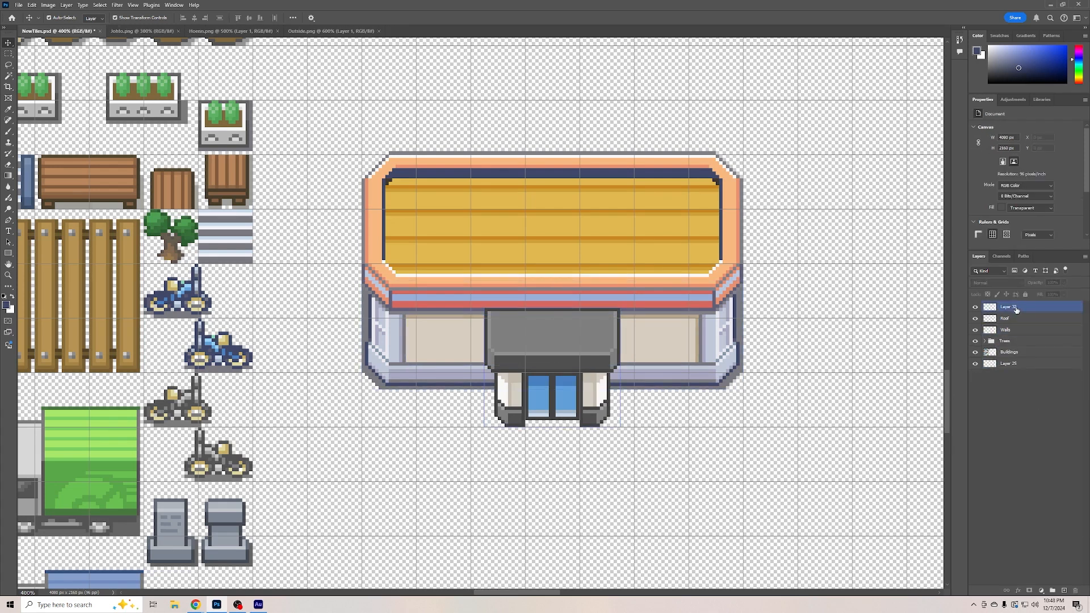
Fill a 2 px wide strip of the left beige panel beside the canopy on Walls with the tan sampled from its upper shadow band
key(ctrl+plus)
key(ctrl+plus)
key(ctrl+plus)
key(ctrl+plus)
key(ctrl+plus)
key(ctrl+plus)
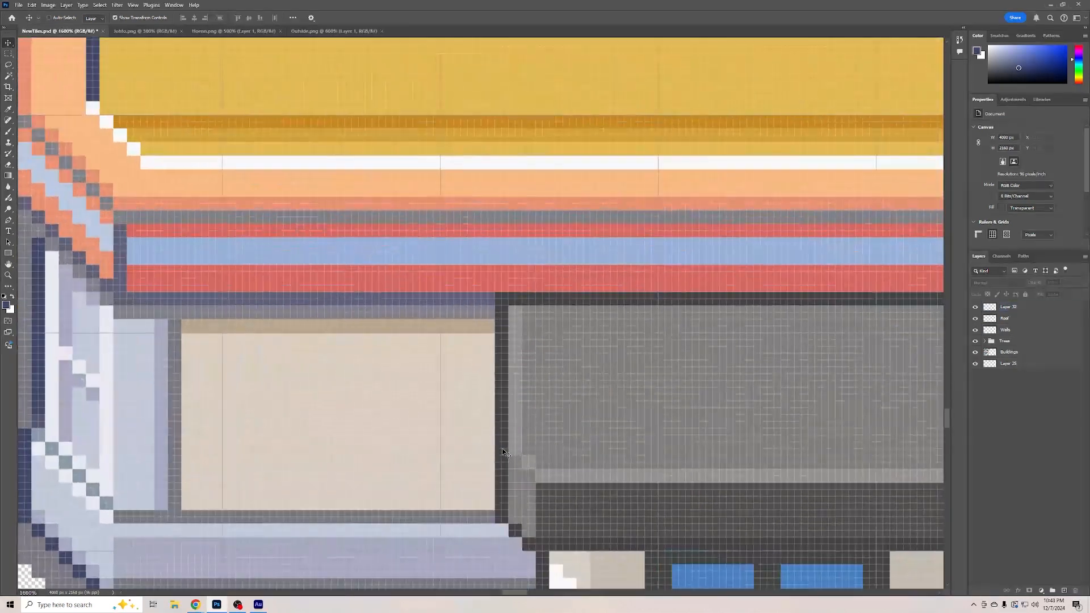
ctrl+click(813, 255)
scroll(717, 289, down, 3)
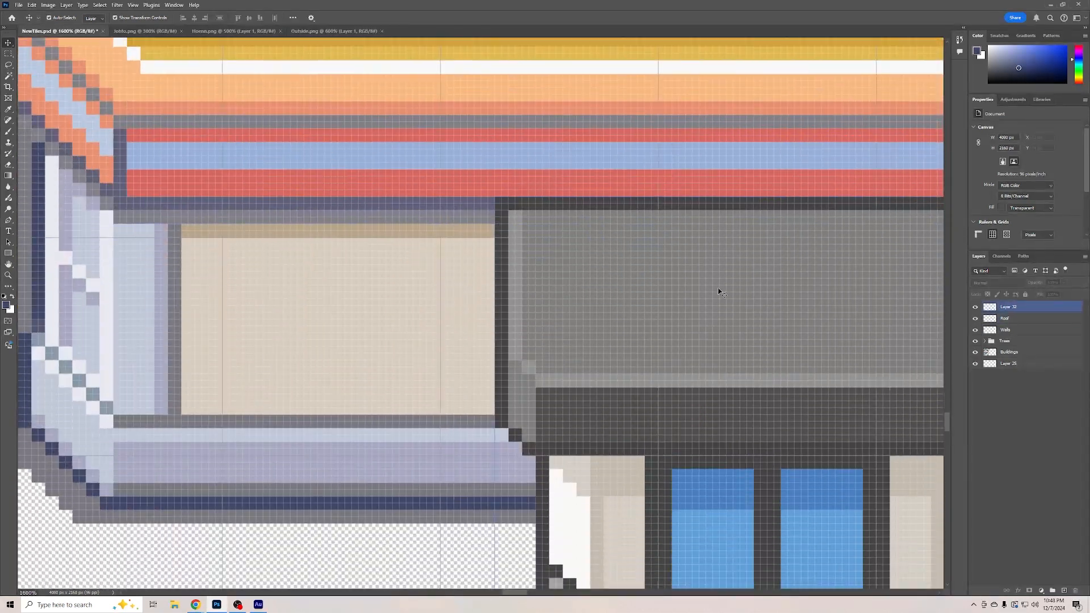
click(8, 54)
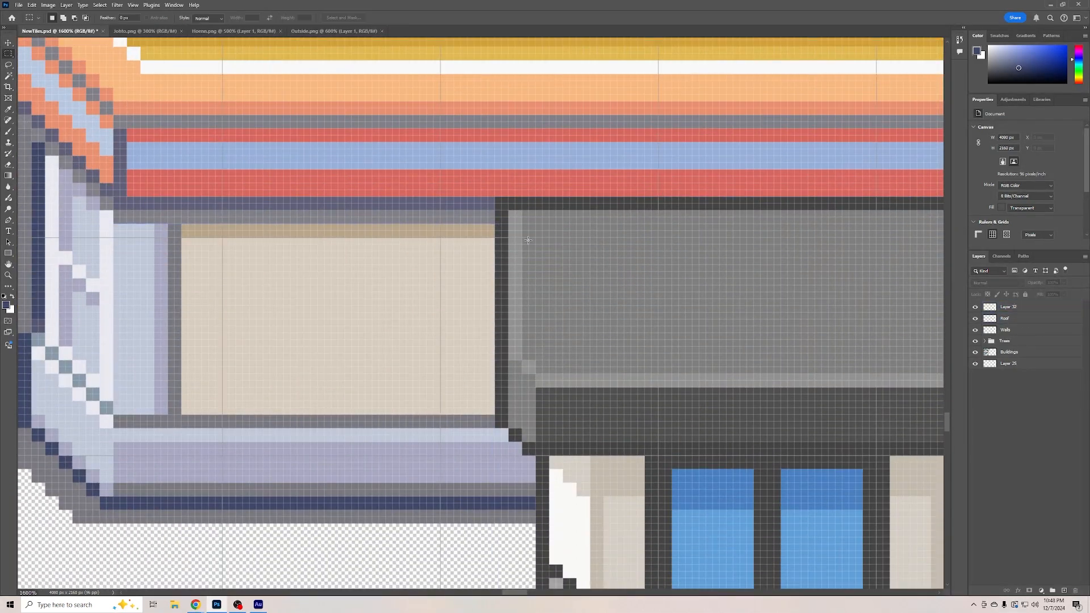
drag(485, 243, 495, 414)
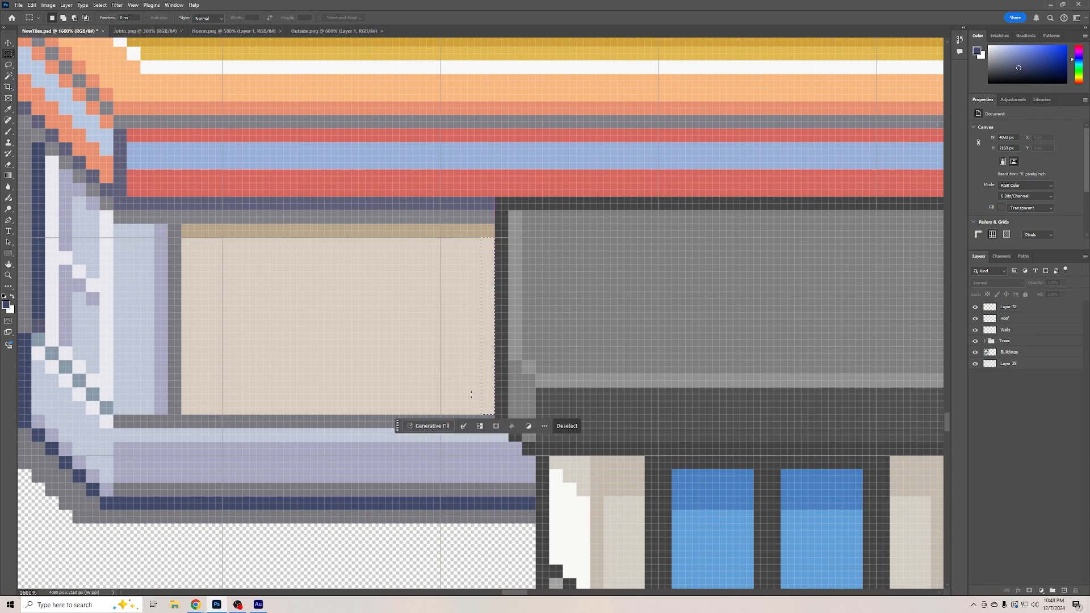
click(32, 5)
click(1014, 315)
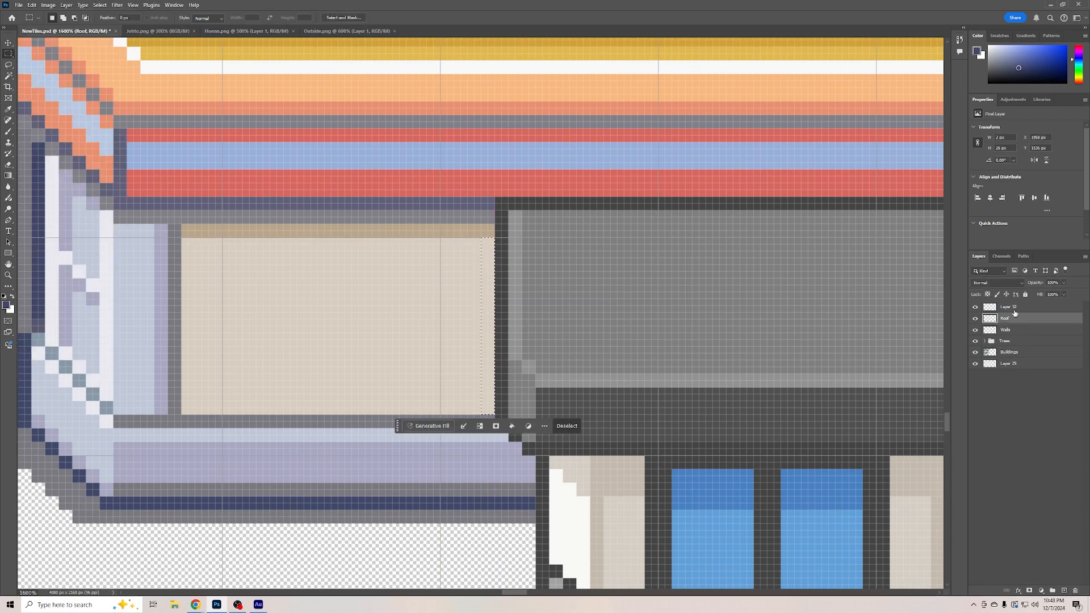
click(1015, 329)
click(32, 5)
click(39, 138)
click(546, 163)
click(540, 187)
click(418, 230)
click(625, 151)
click(595, 162)
key(ctrl+d)
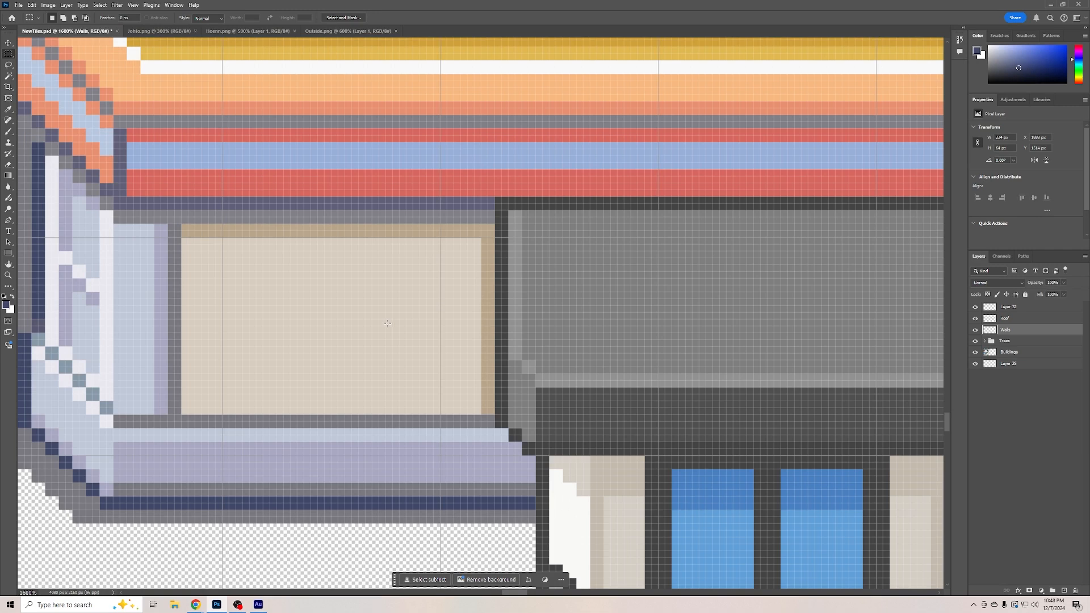
Inspect the building with its new wall shading, toggling the visibility of the Walls layer and the entrance layer
key(ctrl+minus)
key(ctrl+minus)
key(ctrl+minus)
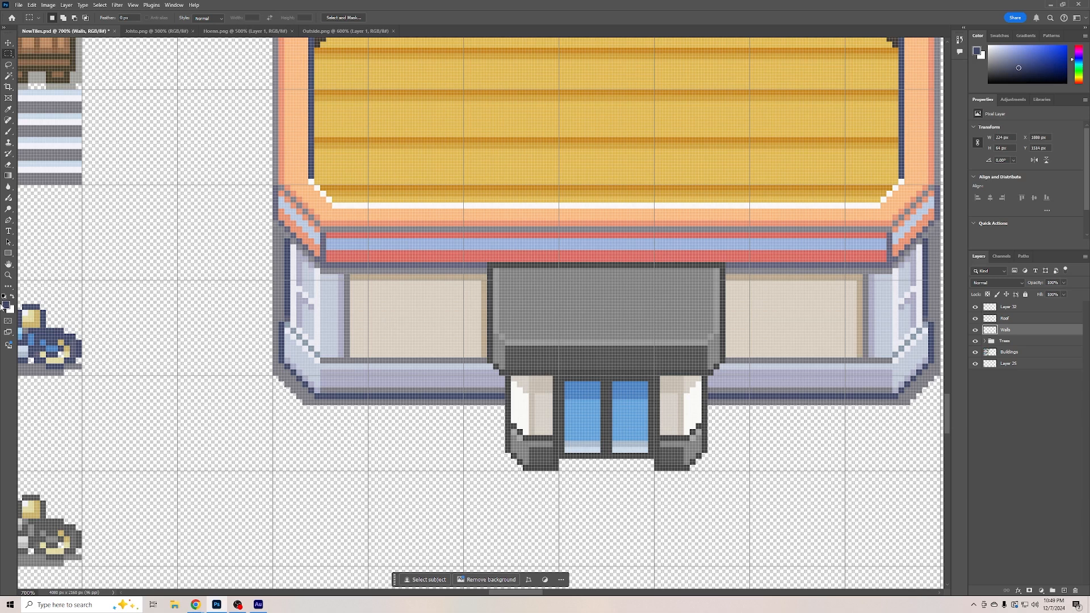
scroll(875, 330, down, 3)
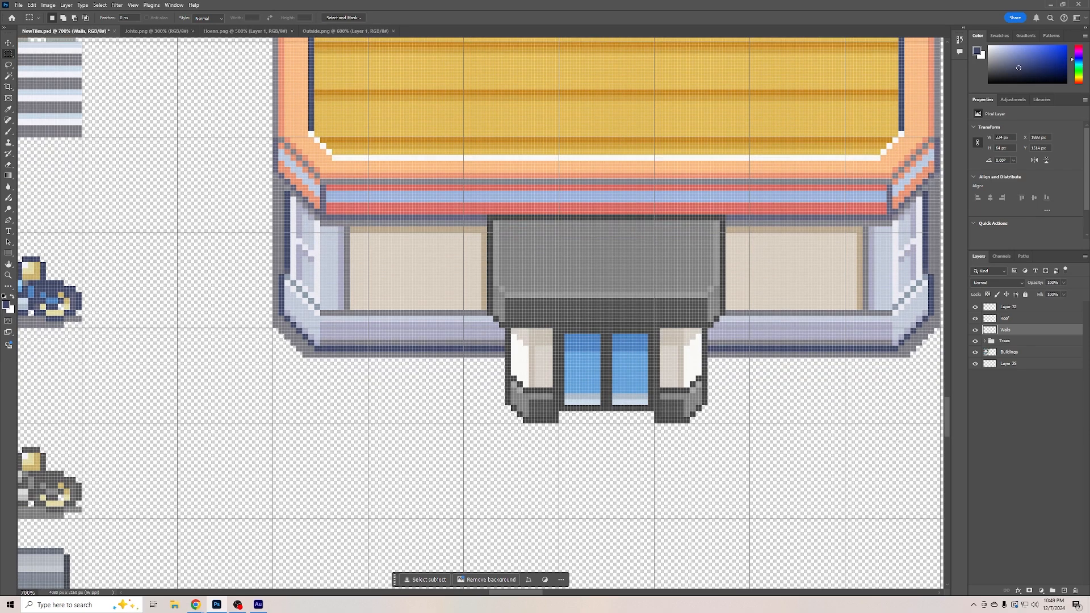
drag(944, 406, 963, 392)
scroll(931, 418, down, 2)
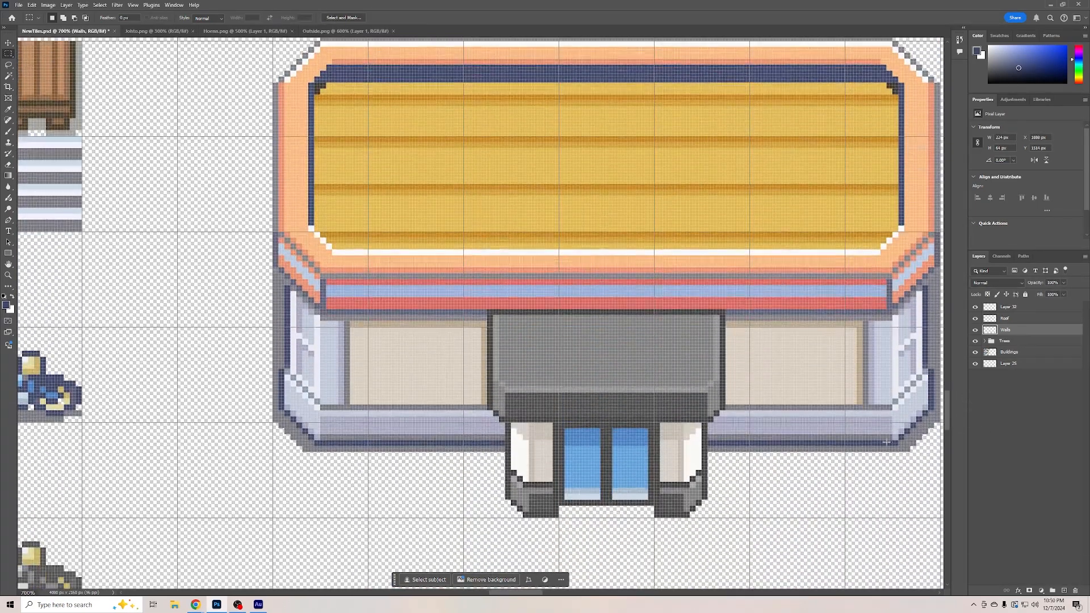
scroll(541, 594, right, 5)
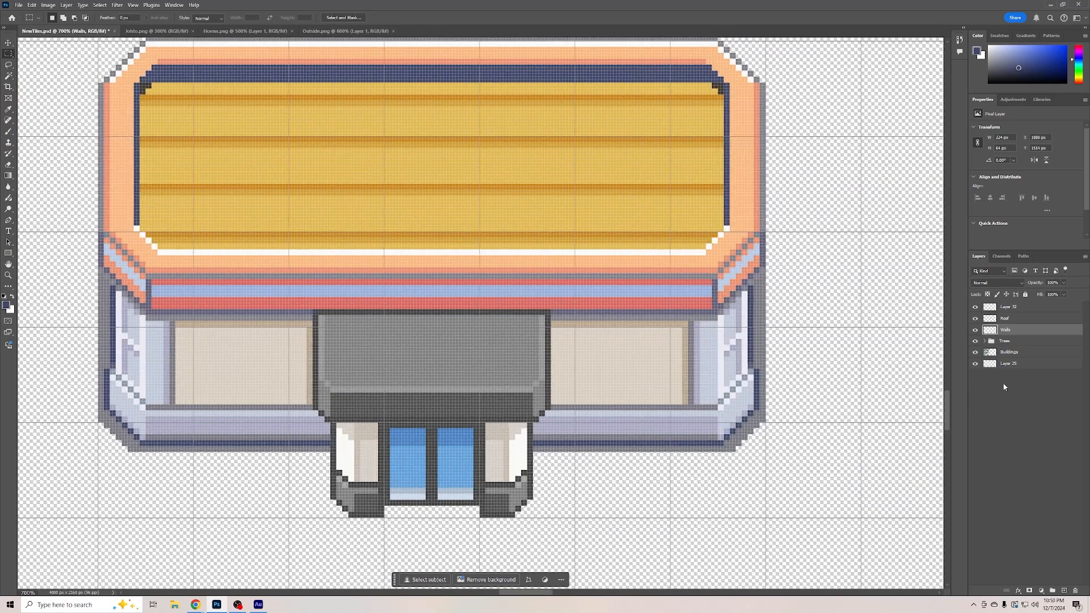
click(977, 331)
click(976, 330)
click(975, 307)
click(976, 308)
ctrl+click(1006, 310)
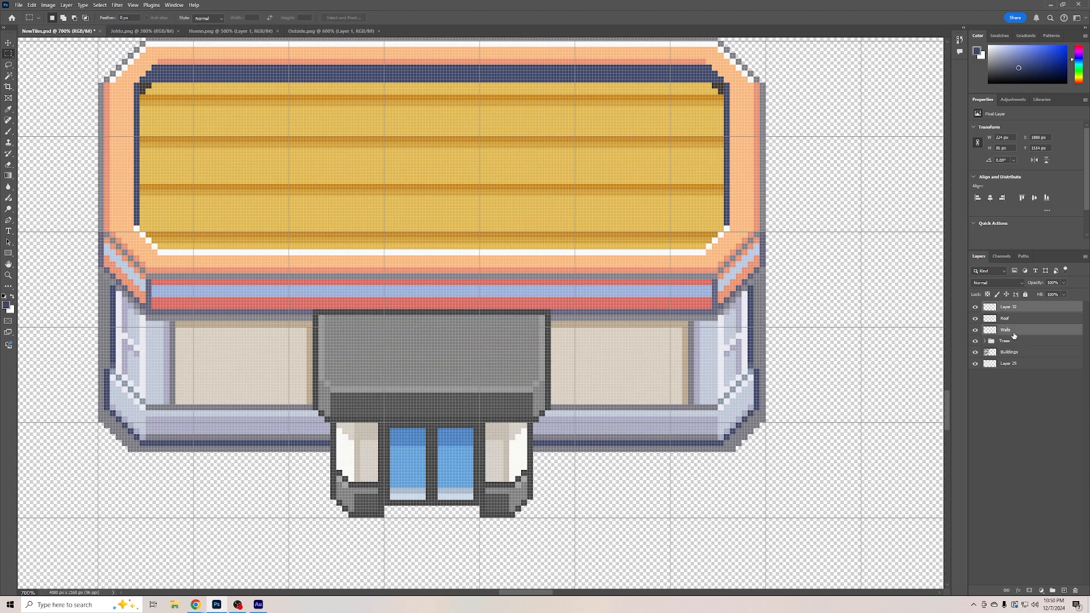
ctrl+click(1011, 321)
right_click(1010, 321)
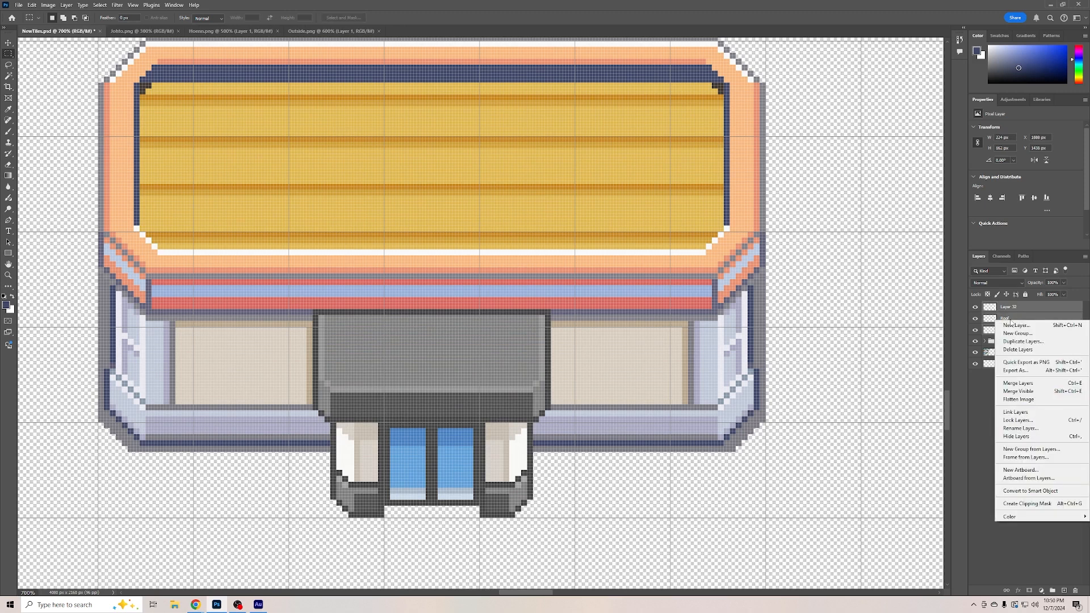
click(889, 368)
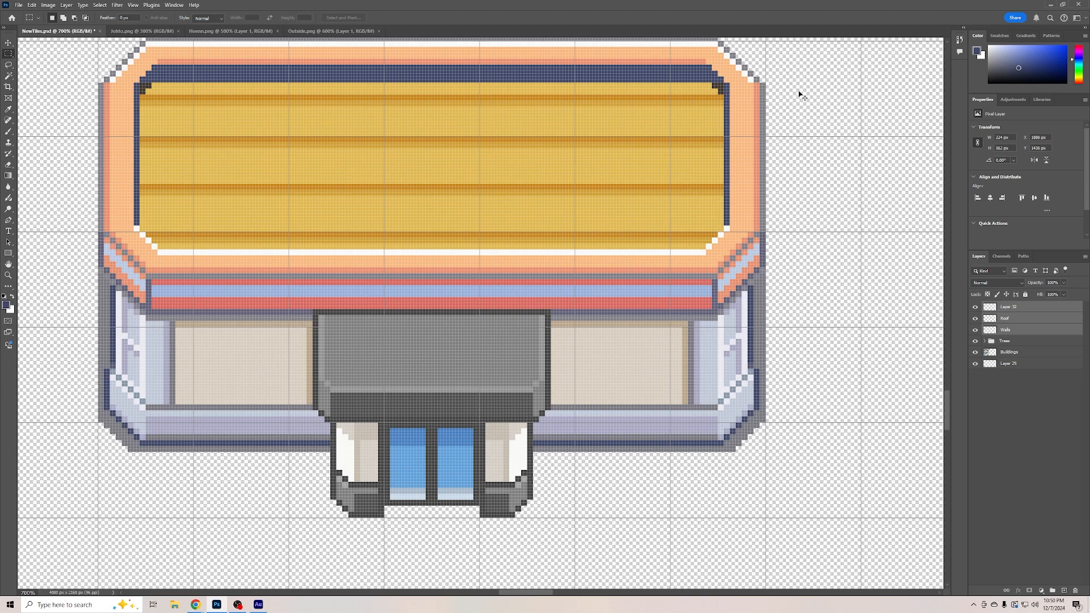
Fill narrow 2 px wide strips along the right inner edge of the yellow boards on the Roof layer with a darker yellow
key(ctrl+plus)
key(ctrl+plus)
scroll(877, 275, up, 4)
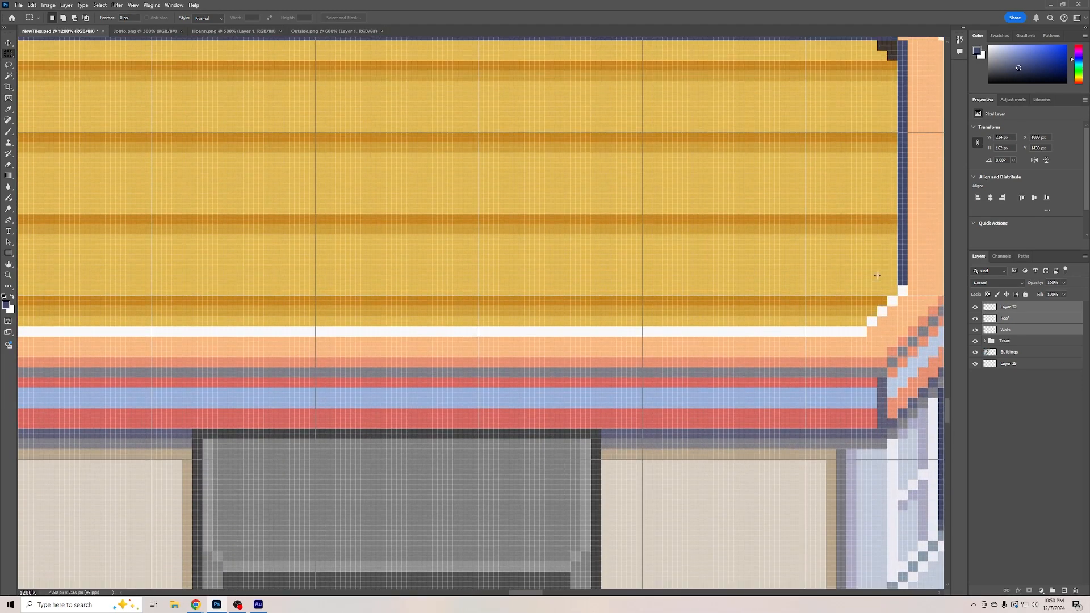
scroll(877, 275, up, 3)
drag(532, 595, 544, 595)
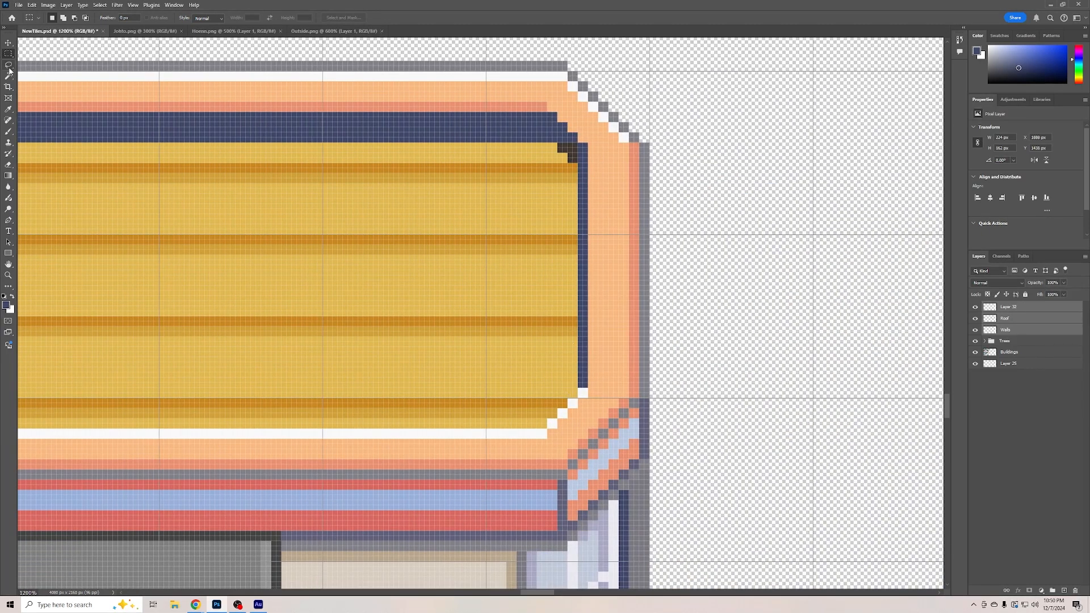
drag(577, 173, 569, 234)
scroll(573, 244, up, 1)
drag(577, 289, 569, 350)
drag(570, 429, 577, 371)
click(32, 4)
click(1005, 318)
click(32, 4)
click(45, 139)
click(540, 164)
click(537, 172)
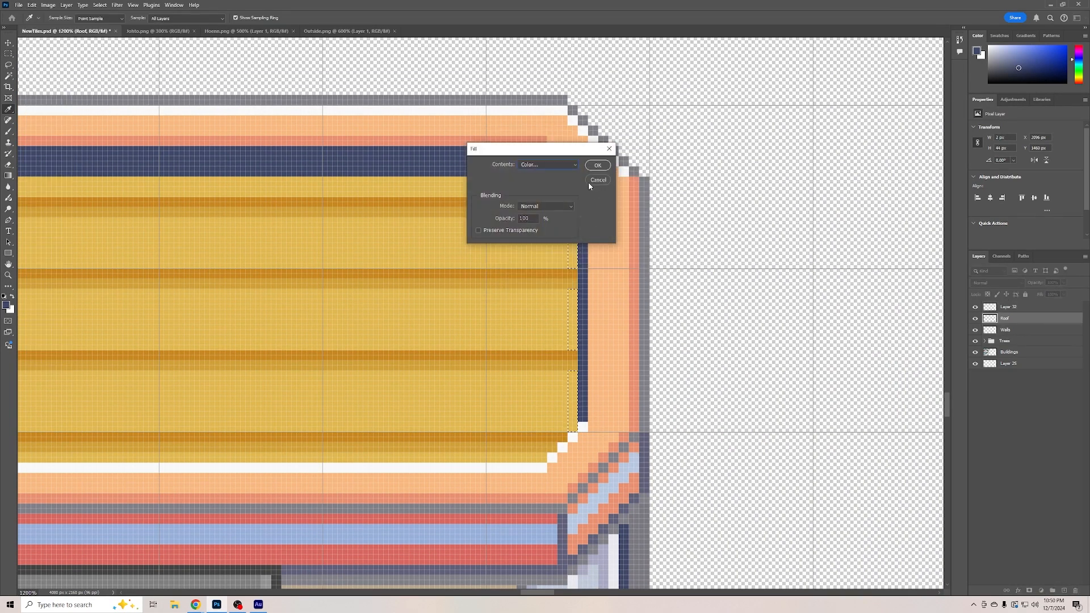
click(597, 166)
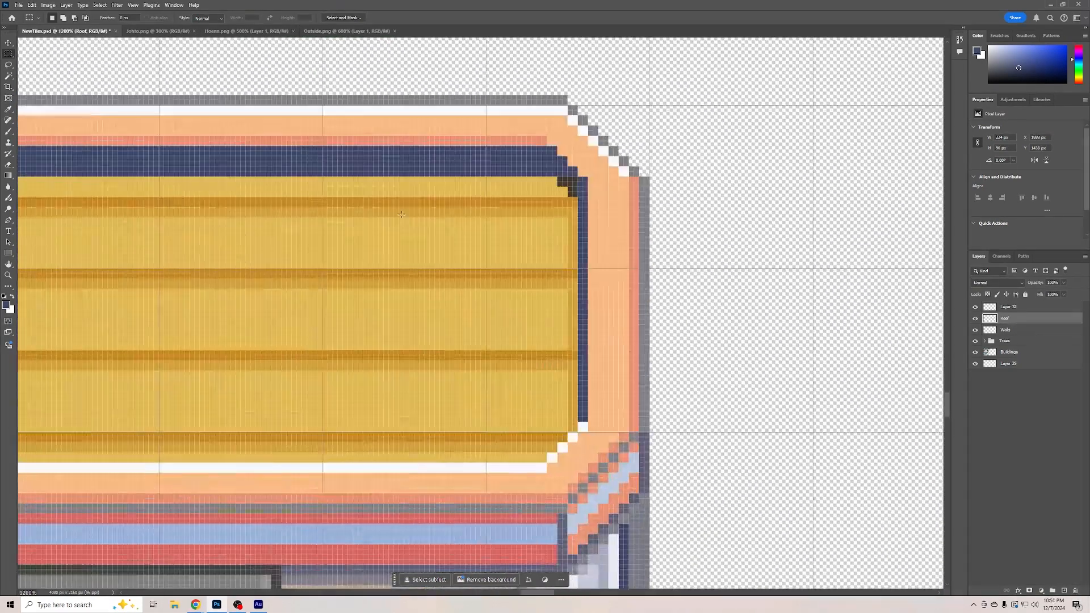
Fill a thin strip along the upper inner edge of the yellow roof boards with the darker yellow
mouse_move(577, 196)
mouse_down()
mouse_move(568, 177)
mouse_move(94, 179)
mouse_move(272, 214)
mouse_move(29, 177)
mouse_move(27, 187)
mouse_up()
click(32, 5)
click(45, 139)
click(598, 165)
key(ctrl+d)
Try another fill on the roof's upper inner edge using a colour sampled from the uppermost board
click(32, 5)
click(45, 139)
click(537, 187)
click(54, 190)
click(625, 151)
click(597, 165)
key(ctrl+d)
Undo the last colour fill on the roof
key(ctrl+minus)
key(ctrl+minus)
key(ctrl+minus)
key(ctrl+minus)
key(ctrl+minus)
key(ctrl+minus)
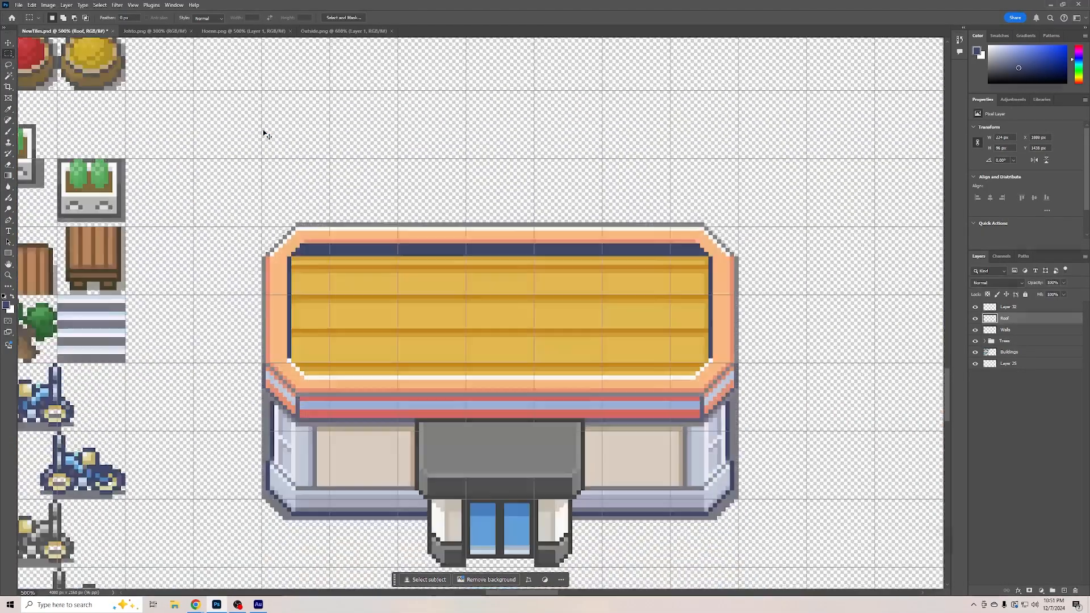
key(ctrl+plus)
key(ctrl+plus)
key(ctrl+plus)
key(ctrl+plus)
key(ctrl+plus)
key(ctrl+z)
key(ctrl+z)
Fill the pixels in the roof's two upper inner corners with a yellow shade sampled from the roof boards
drag(177, 236, 184, 228)
drag(178, 223, 191, 229)
drag(839, 230, 844, 223)
drag(838, 229, 833, 225)
click(31, 5)
click(45, 138)
click(808, 289)
click(625, 151)
click(604, 164)
key(ctrl+d)
Examine the whole building, from the shaded roof edges and corners down to the entrance
key(ctrl+minus)
key(ctrl+minus)
key(ctrl+minus)
key(ctrl+minus)
key(ctrl+minus)
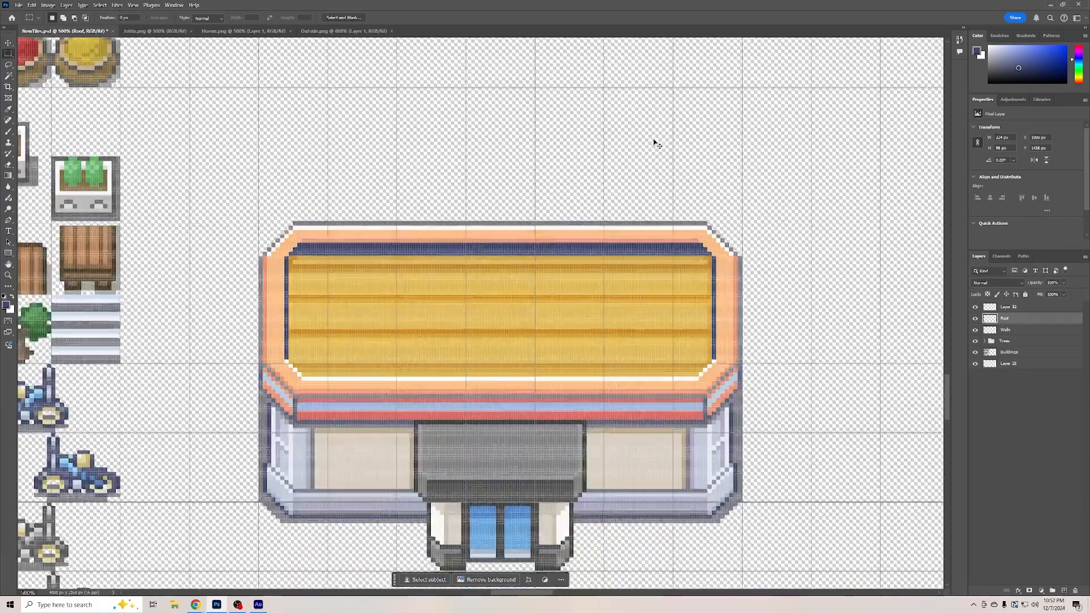
key(ctrl+plus)
key(ctrl+plus)
key(ctrl+plus)
key(ctrl+plus)
scroll(528, 183, down, 3)
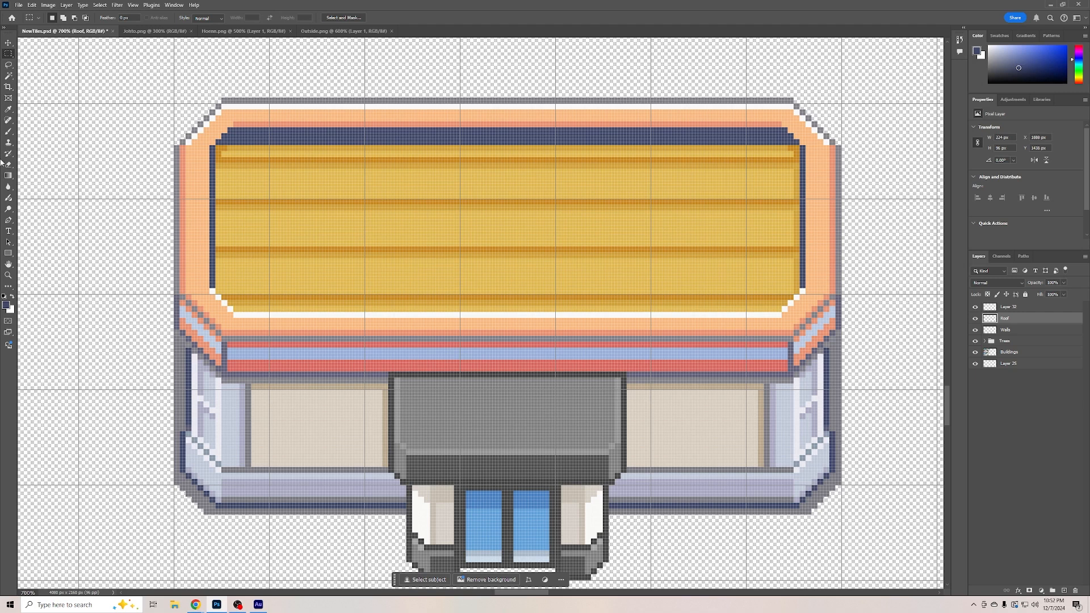
scroll(724, 541, down, 3)
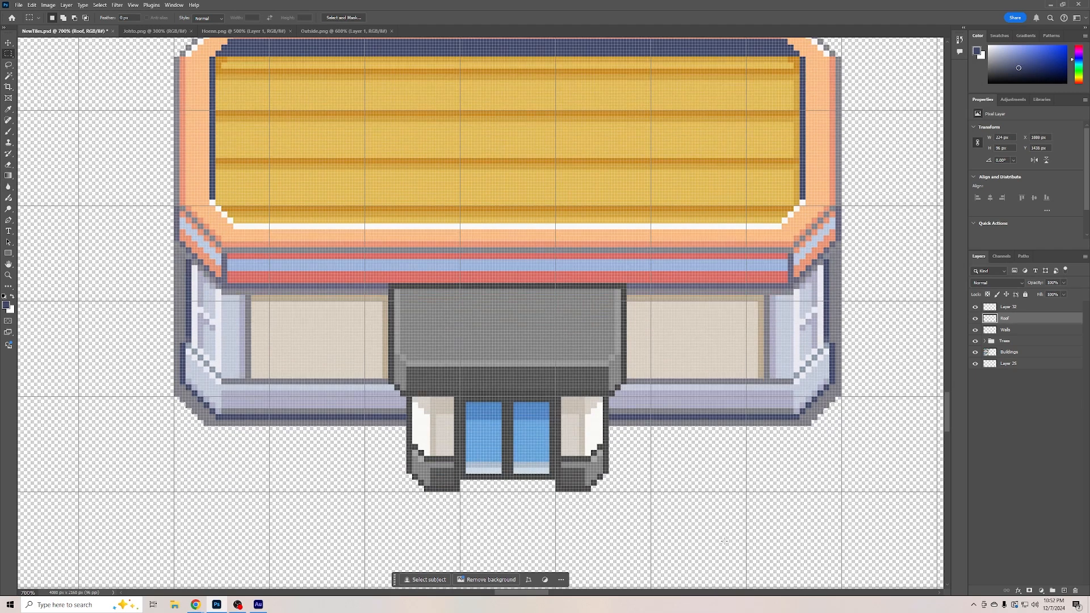
Copy the small blue window beside the wooden door of the cream-walled house on the Buildings layer
drag(528, 596, 372, 601)
scroll(502, 294, up, 4)
scroll(502, 294, up, 12)
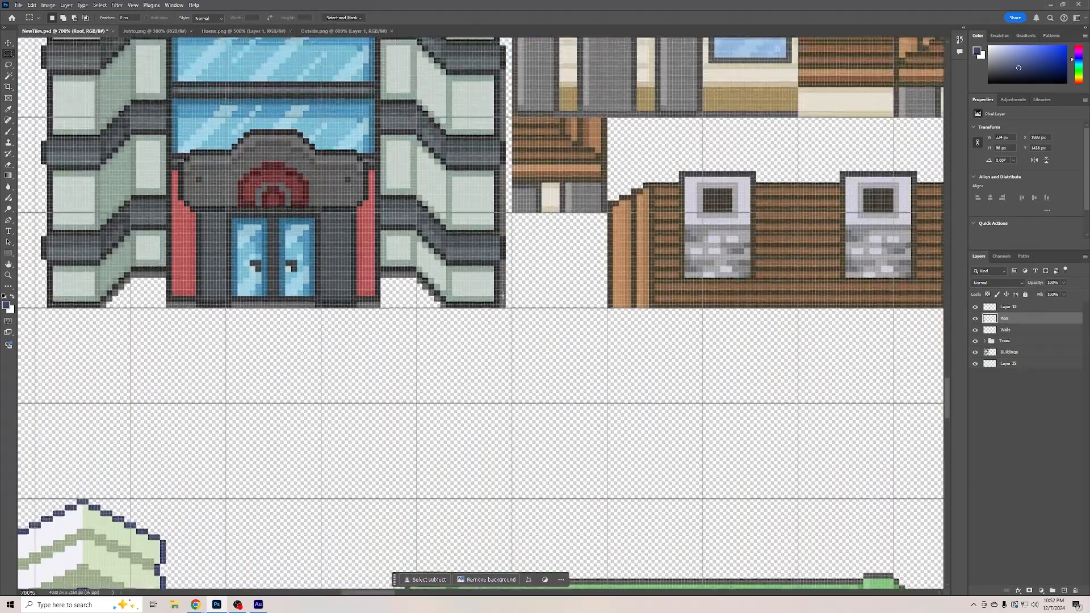
scroll(502, 295, up, 5)
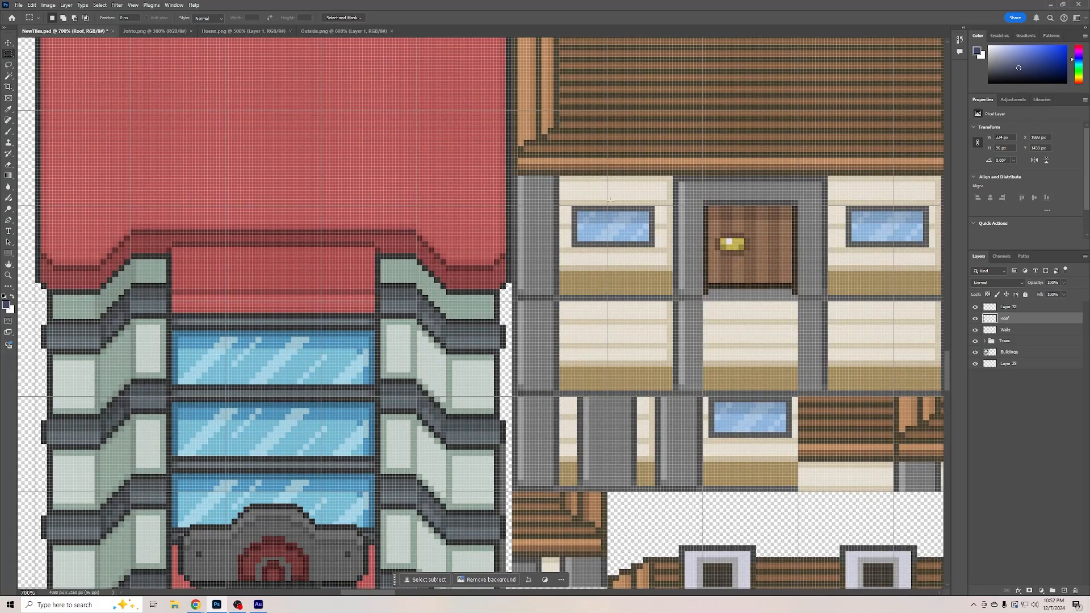
drag(572, 207, 654, 248)
click(1009, 352)
key(ctrl+d)
Paste the window on a new layer above the other layers and centre it on the building's left beige wall panel
drag(368, 592, 522, 592)
drag(947, 363, 947, 410)
click(1005, 319)
key(ctrl+v)
scroll(696, 414, up, 1)
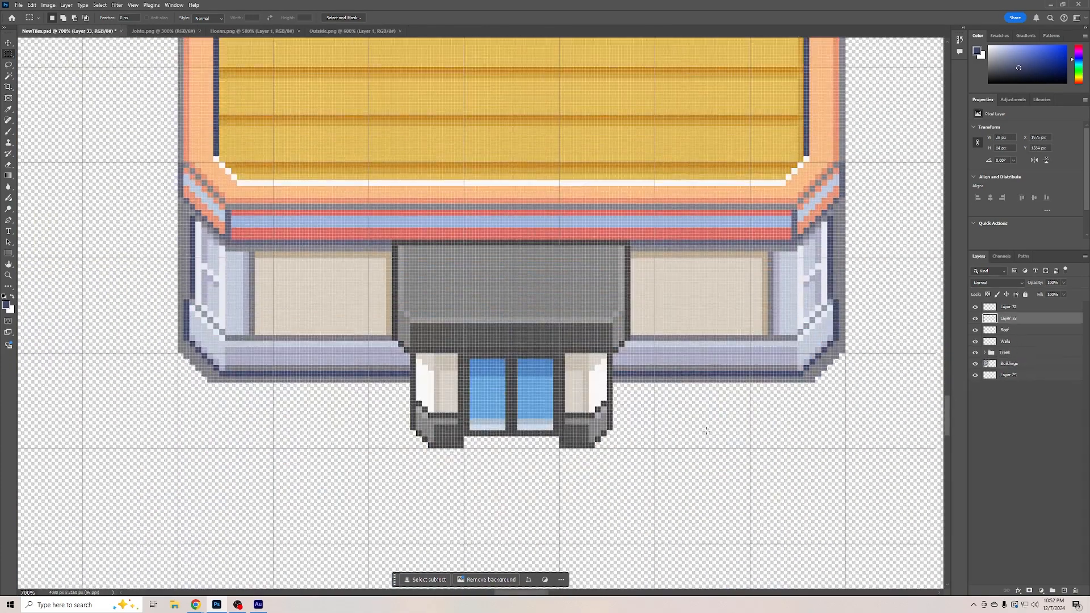
key(ctrl+z)
scroll(753, 385, down, 5)
key(ctrl+v)
scroll(625, 344, up, 3)
drag(1013, 318, 1016, 304)
key(v)
drag(501, 457, 343, 179)
Paste a second copy of the window and place it on the right beige wall panel, level with the first
scroll(343, 187, up, 2)
key(ctrl+v)
drag(493, 322, 716, 276)
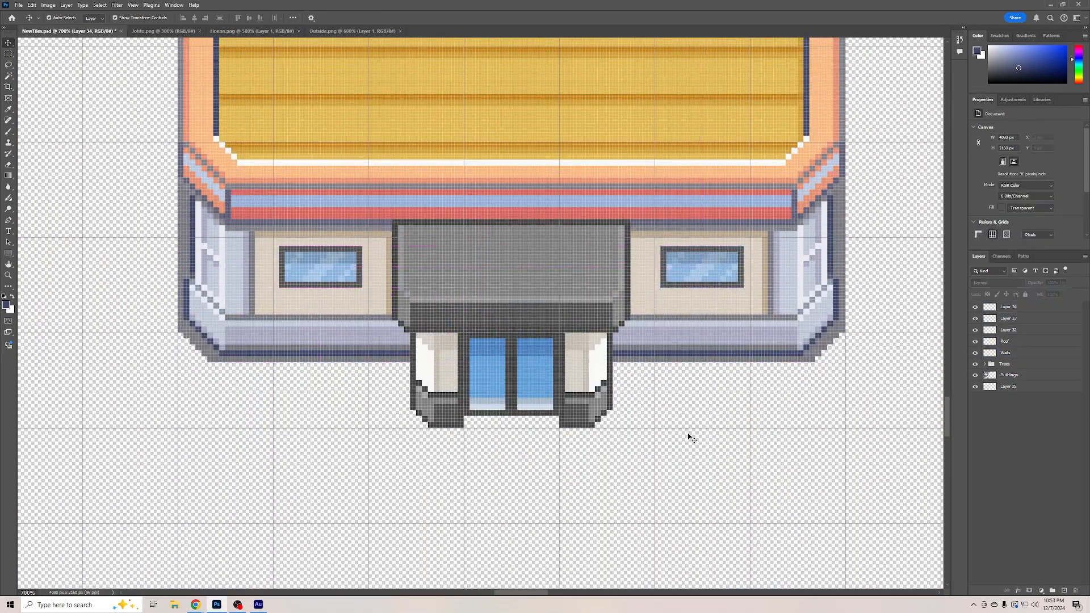
click(691, 441)
Shift both windows slightly down together on the beige wall panels
key(ctrl+minus)
key(ctrl+minus)
key(ctrl+minus)
key(ctrl+minus)
key(ctrl+plus)
key(ctrl+plus)
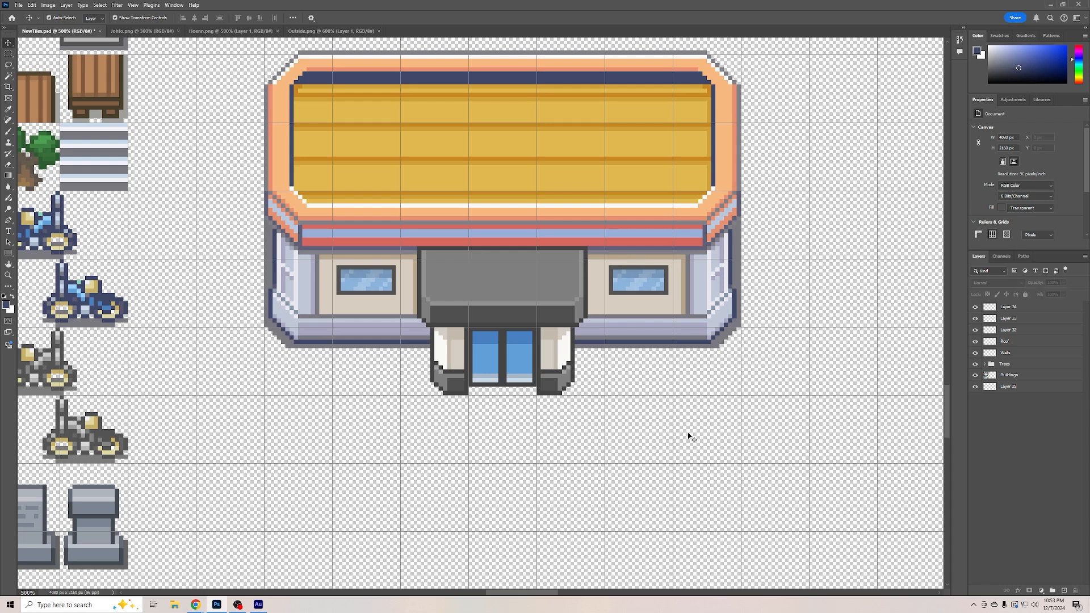
click(638, 280)
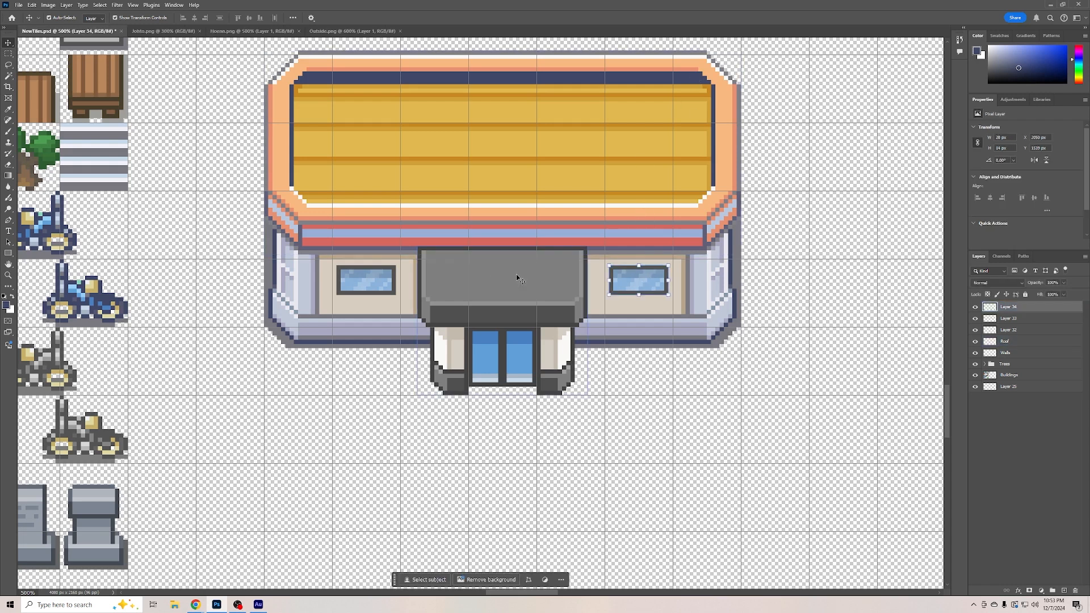
shift+click(380, 286)
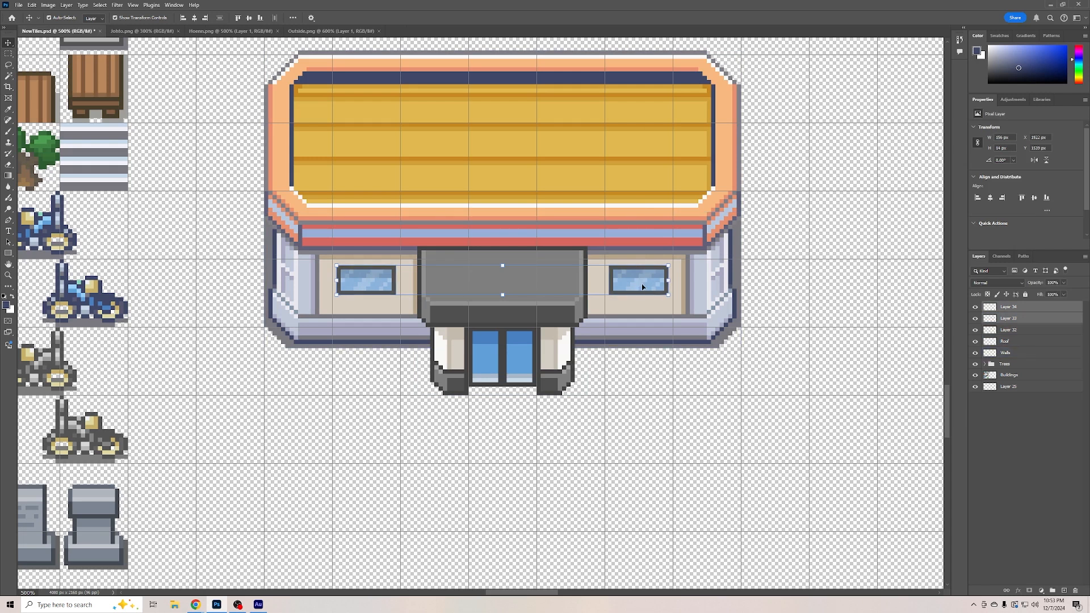
drag(642, 287, 642, 289)
click(738, 377)
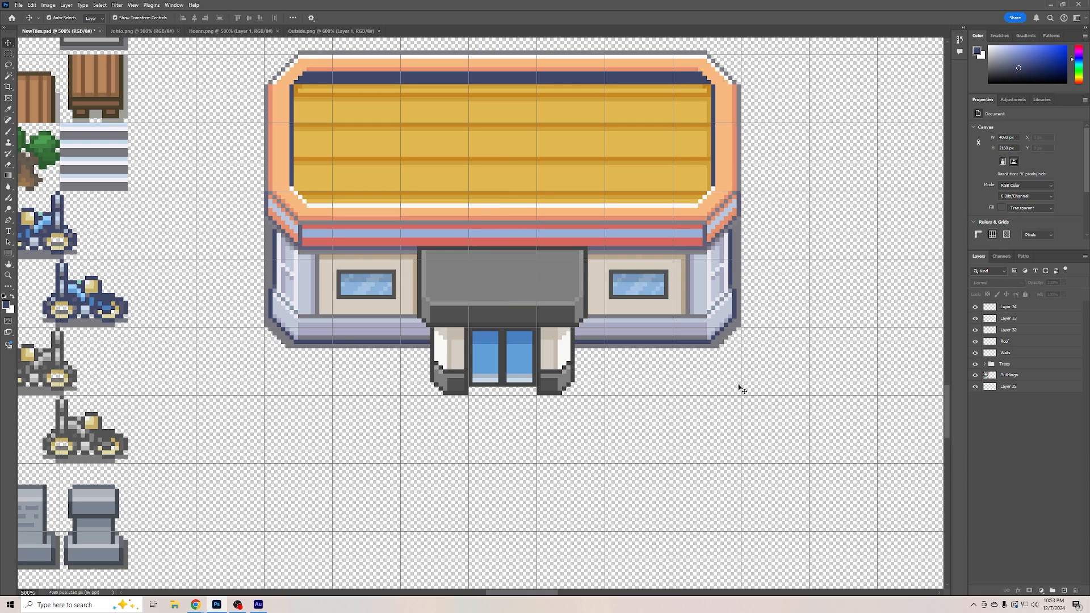
scroll(755, 386, up, 1)
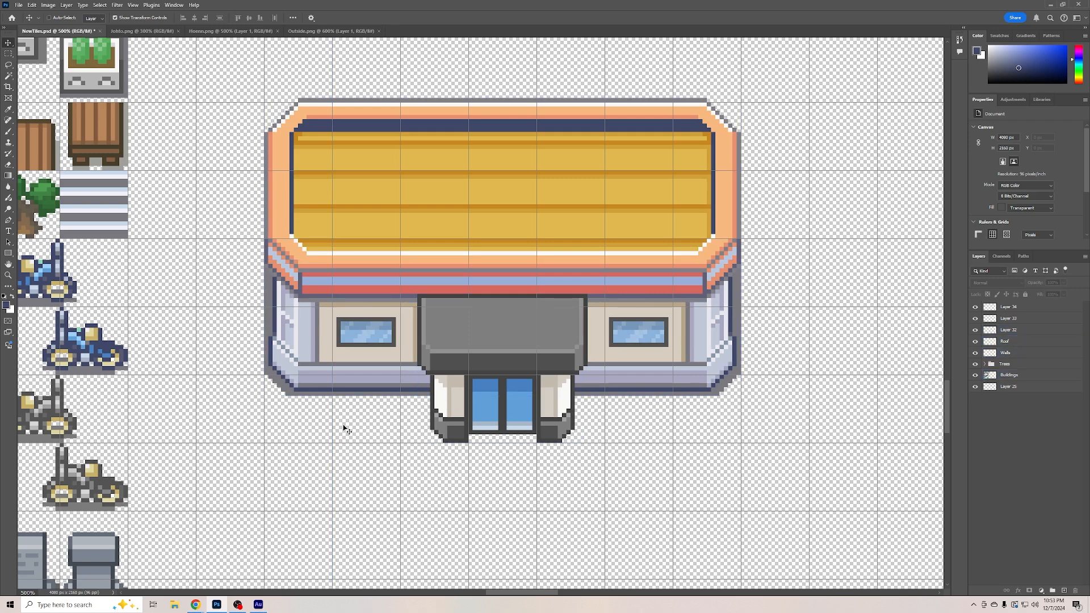
key(ctrl+plus)
key(ctrl+plus)
key(ctrl+plus)
key(ctrl+plus)
scroll(488, 359, down, 2)
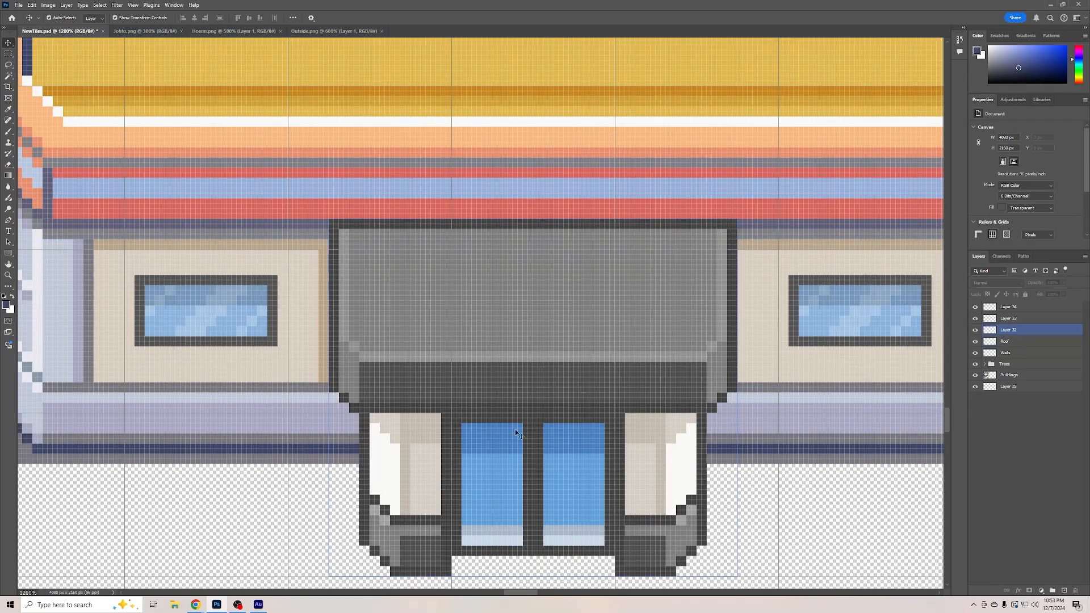
scroll(372, 232, left, 5)
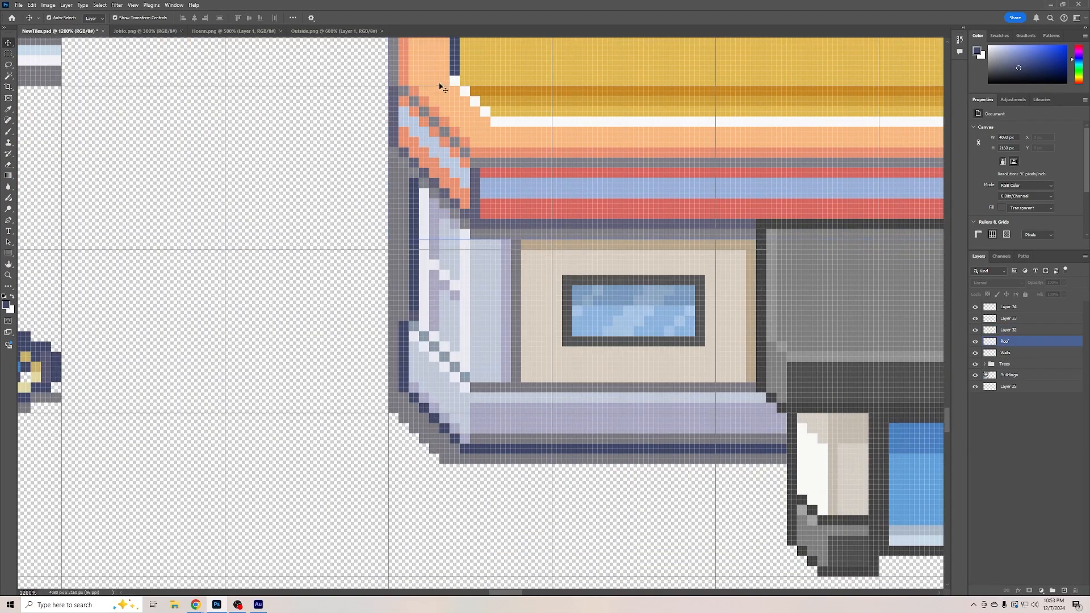
click(39, 60)
click(9, 53)
click(8, 76)
key(ctrl+z)
key(ctrl+z)
key(ctrl+z)
key(ctrl+z)
key(ctrl+z)
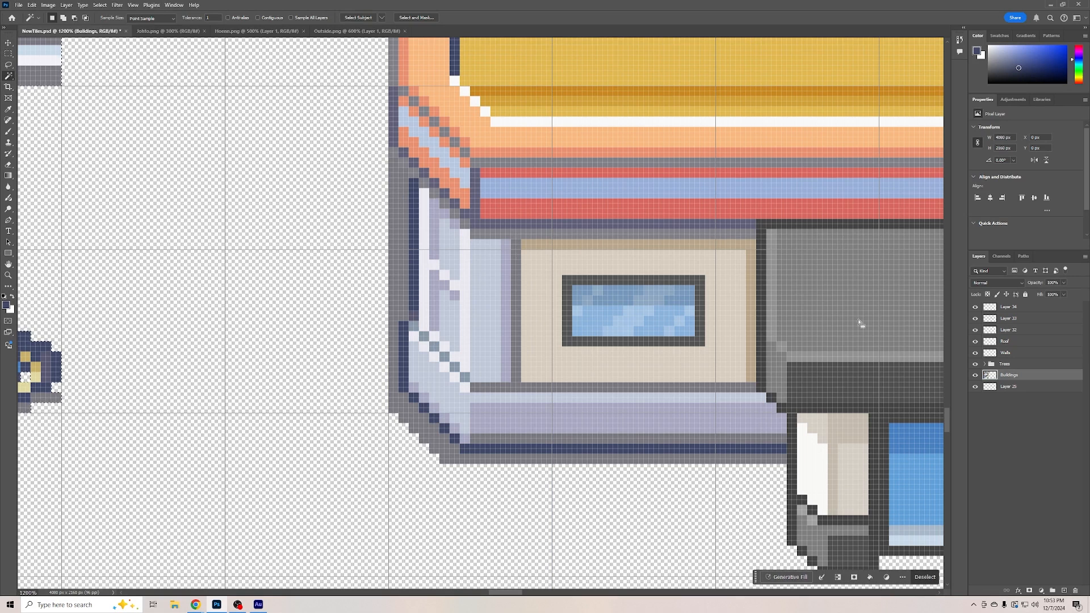
Merge the building's window, entrance, roof and wall layers, and delete the grey outer edge around the walls using contiguous Magic Wand selections
click(402, 279)
key(ctrl+z)
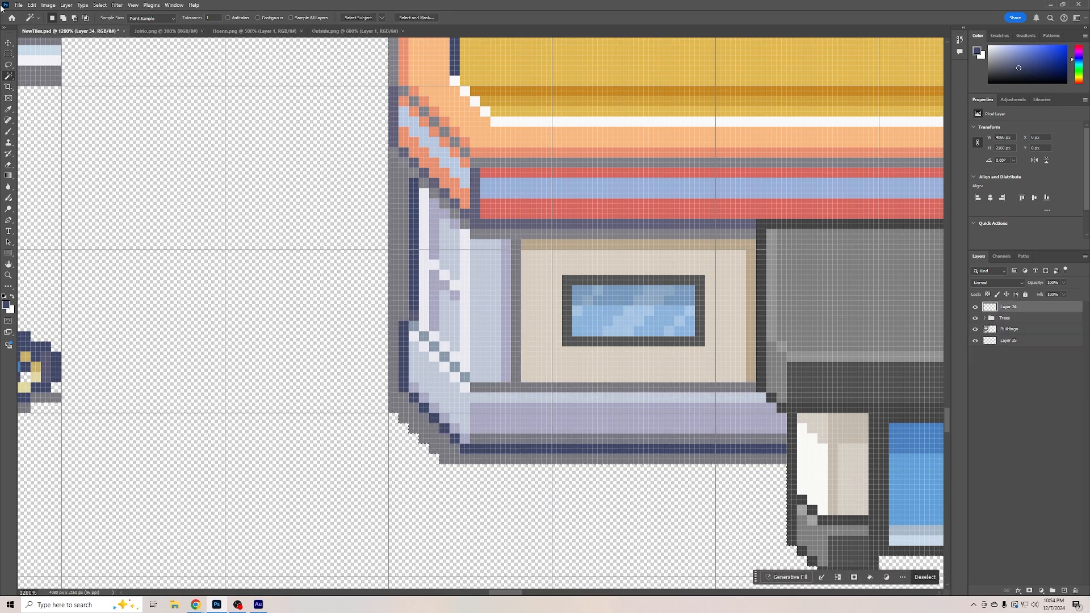
click(401, 263)
click(258, 18)
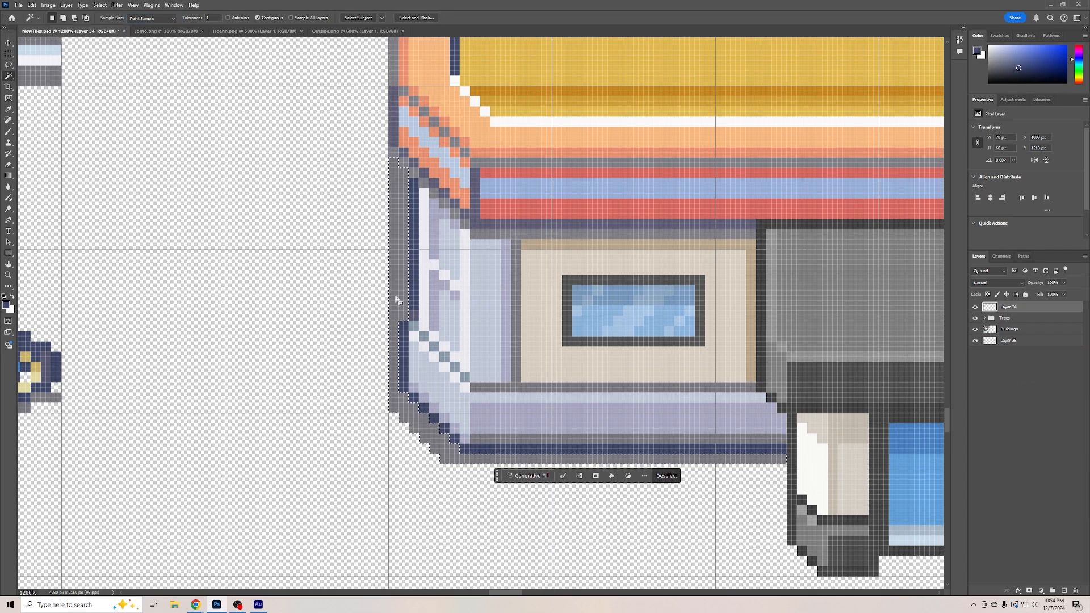
click(601, 511)
key(ctrl+shift+h)
click(472, 426)
key(Delete)
key(ctrl+d)
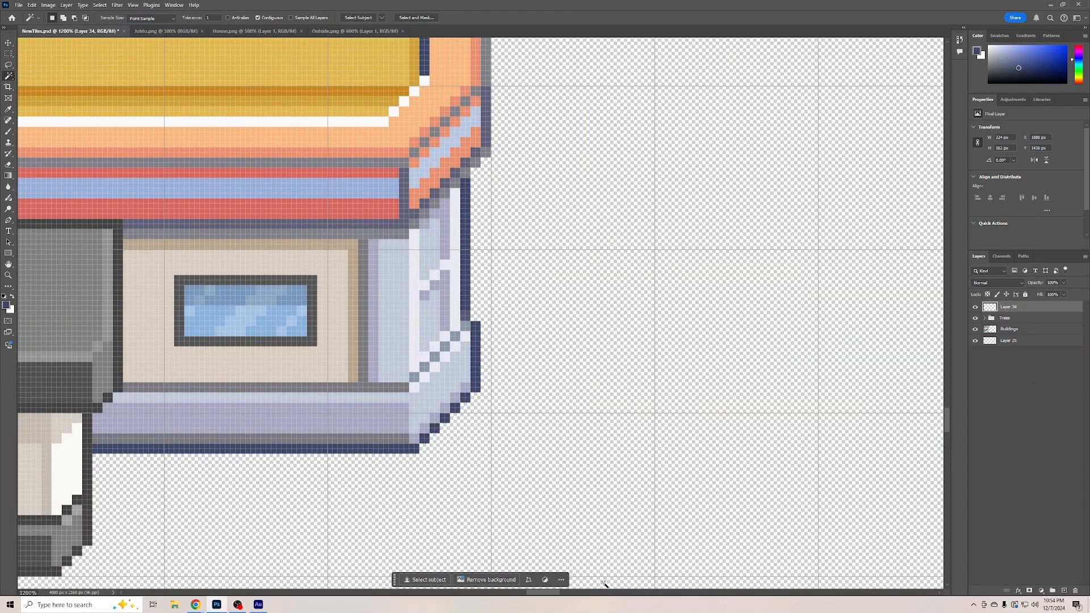
Rename the merged building layer as Base
drag(551, 594, 528, 594)
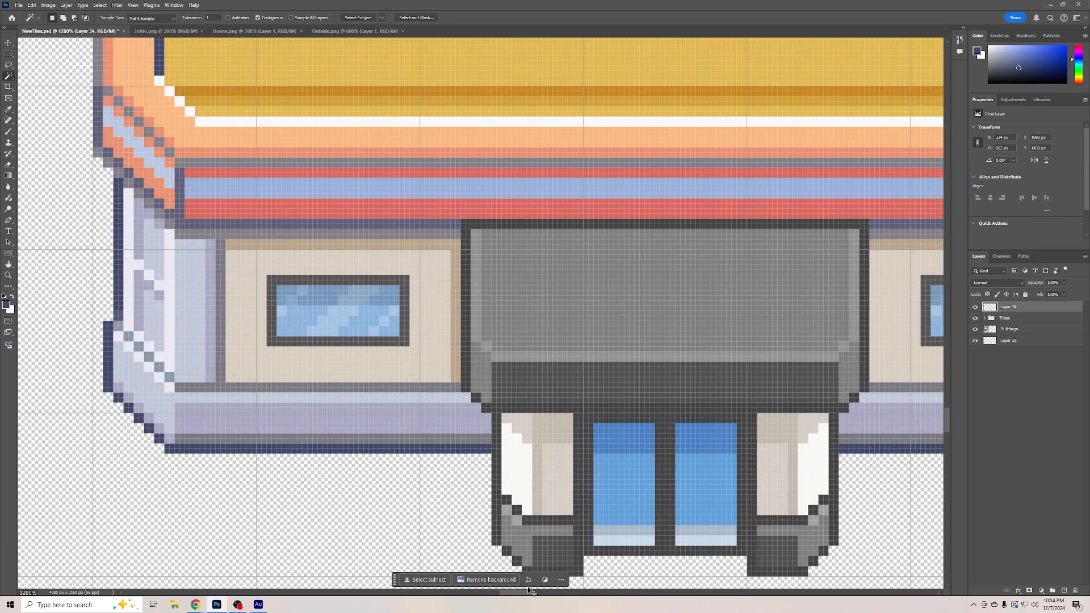
key(ctrl+minus)
key(ctrl+minus)
key(ctrl+minus)
key(ctrl+minus)
key(ctrl+minus)
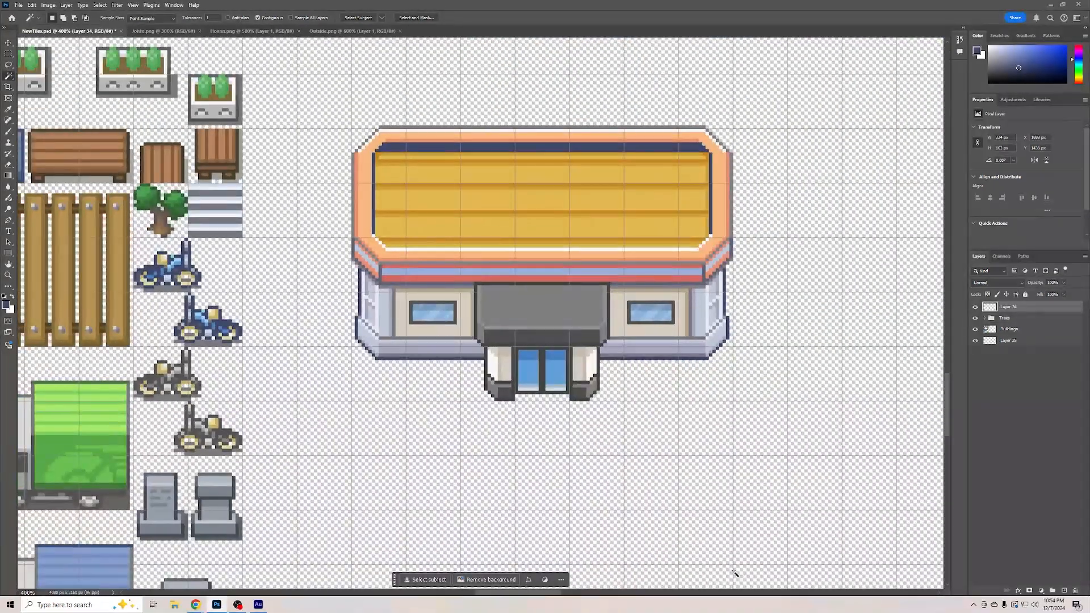
scroll(779, 543, up, 2)
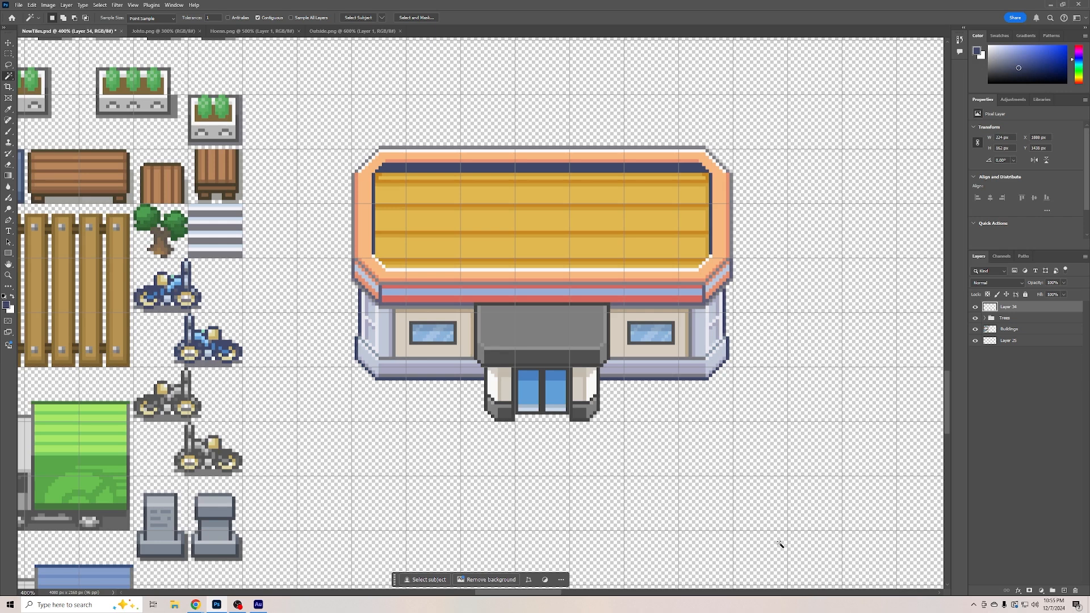
double_click(1009, 307)
text(Base)
key(Return)
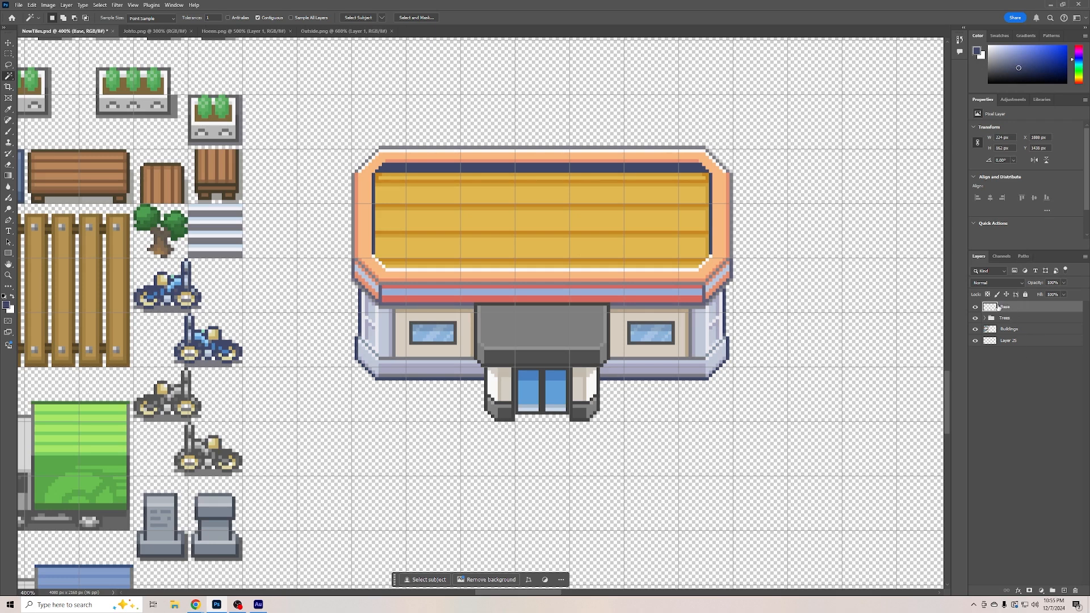
Duplicate the Base layer under the name Outline
right_click(995, 306)
click(1039, 329)
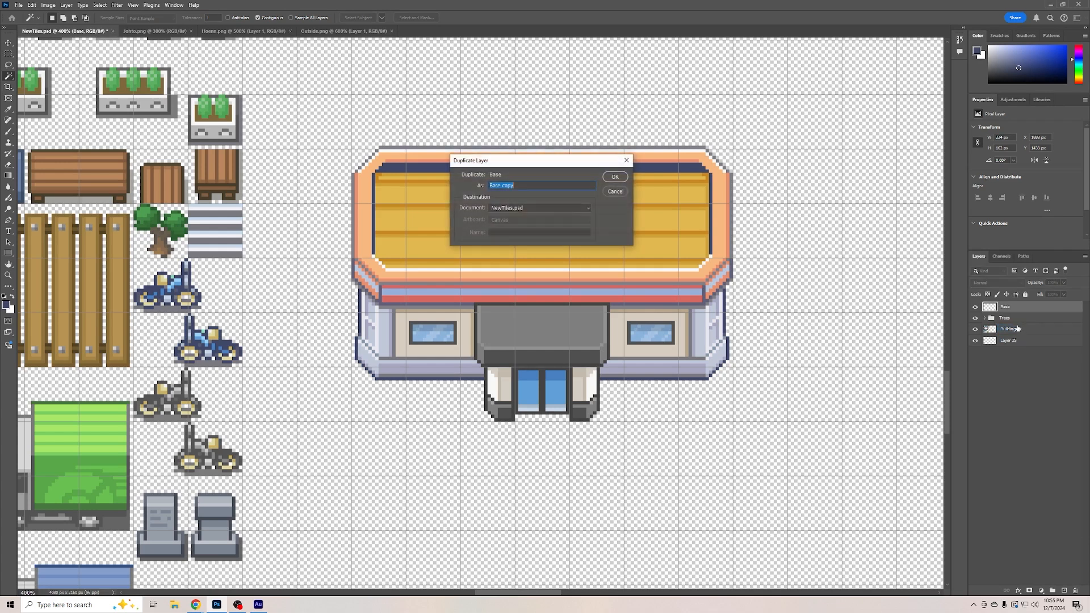
text(Outline)
key(Return)
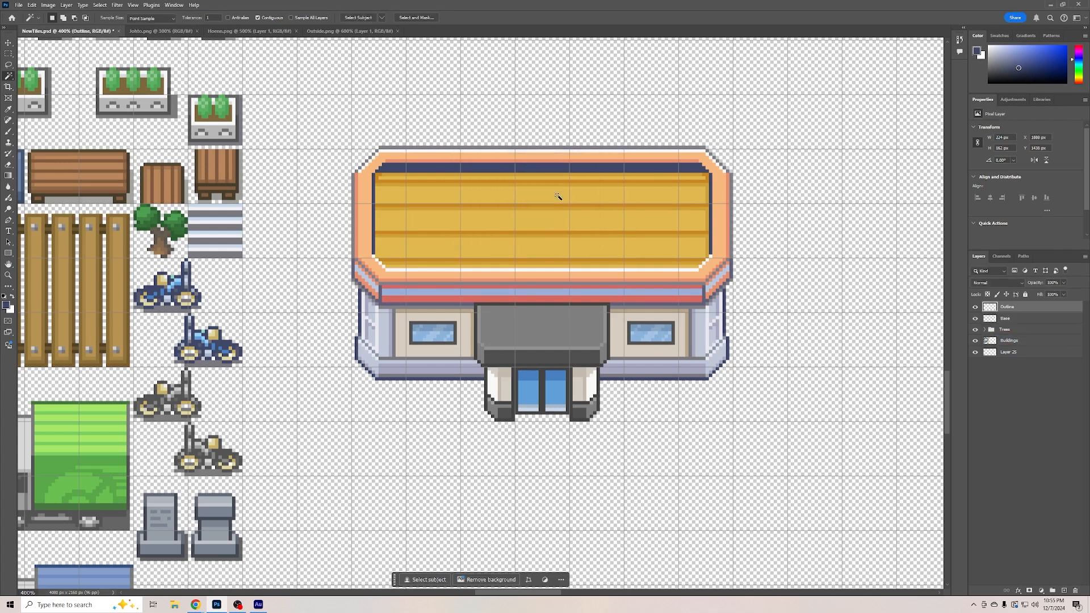
Duplicate the Base layer again under the name Roof
right_click(1011, 319)
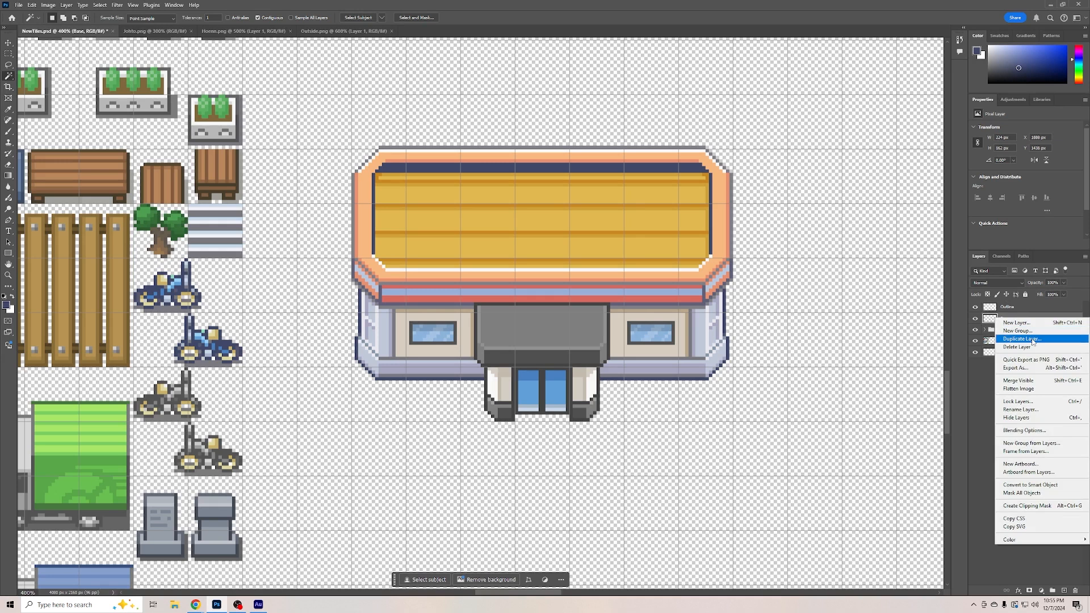
click(1014, 344)
text(Roof)
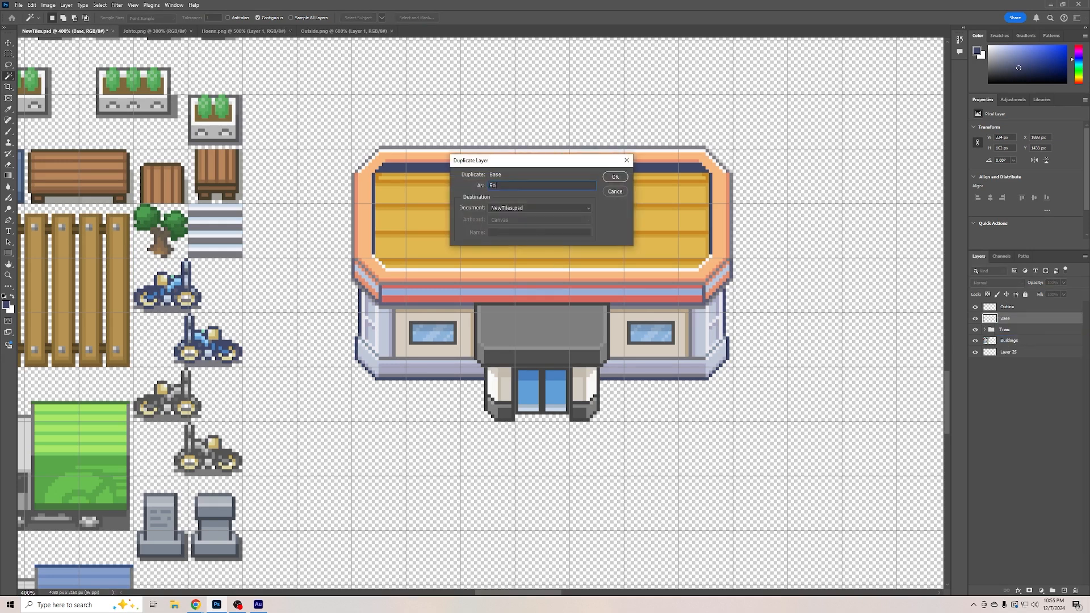
key(Return)
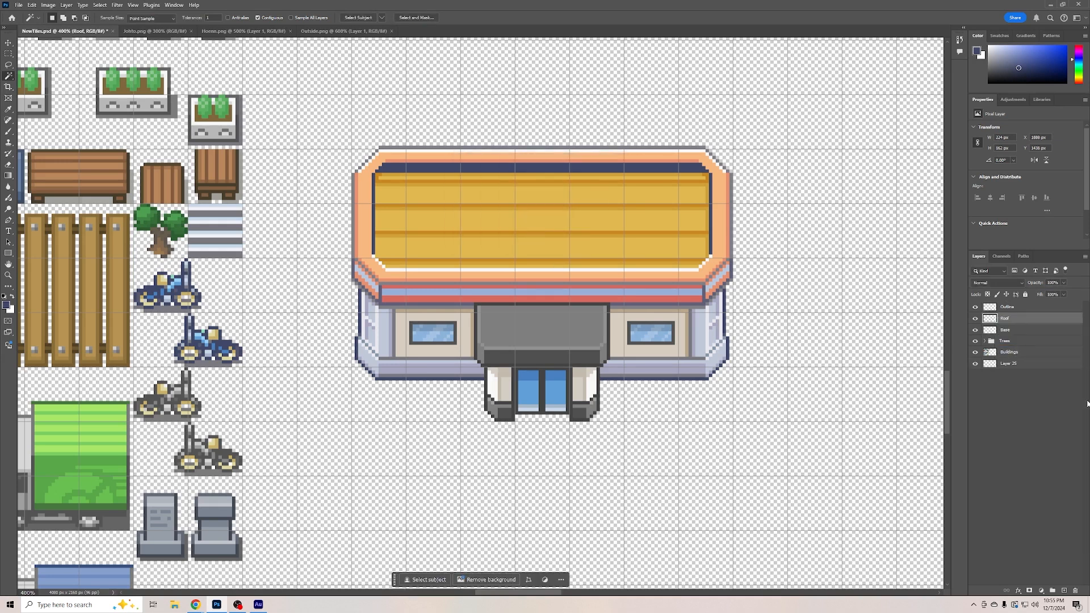
Make another duplicate of the Base layer named Walls
right_click(1003, 329)
click(1004, 354)
text(W)
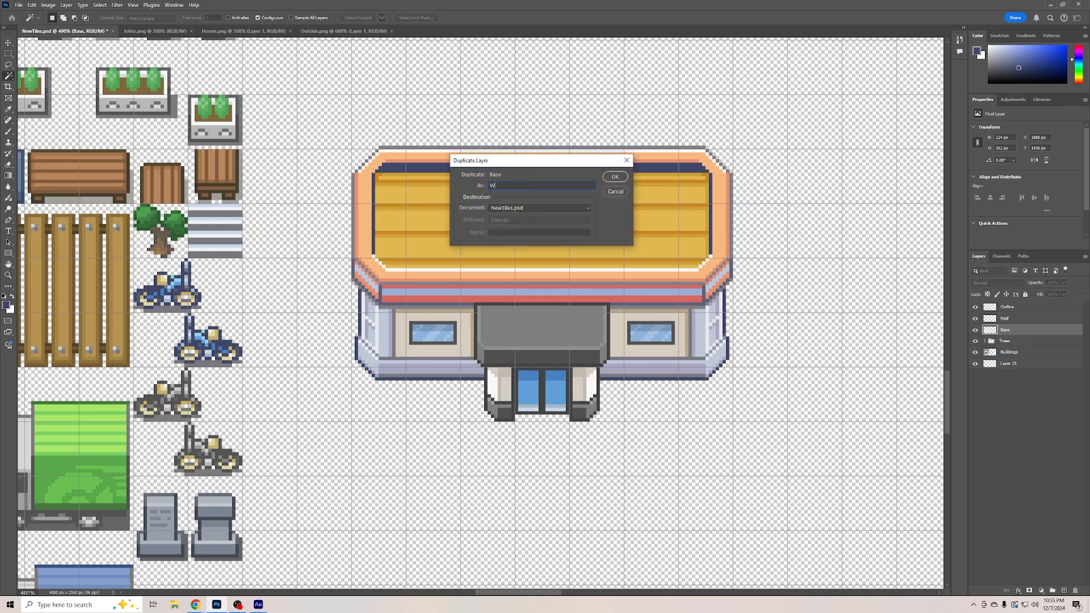
text(alls)
key(Return)
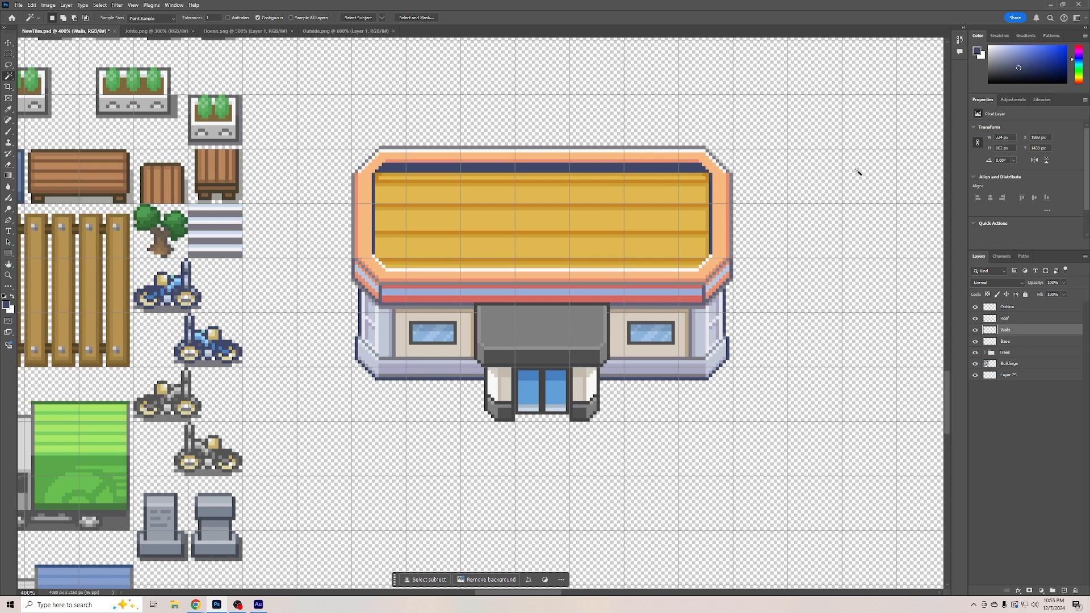
Duplicate the Walls layer under the name Border
right_click(1003, 330)
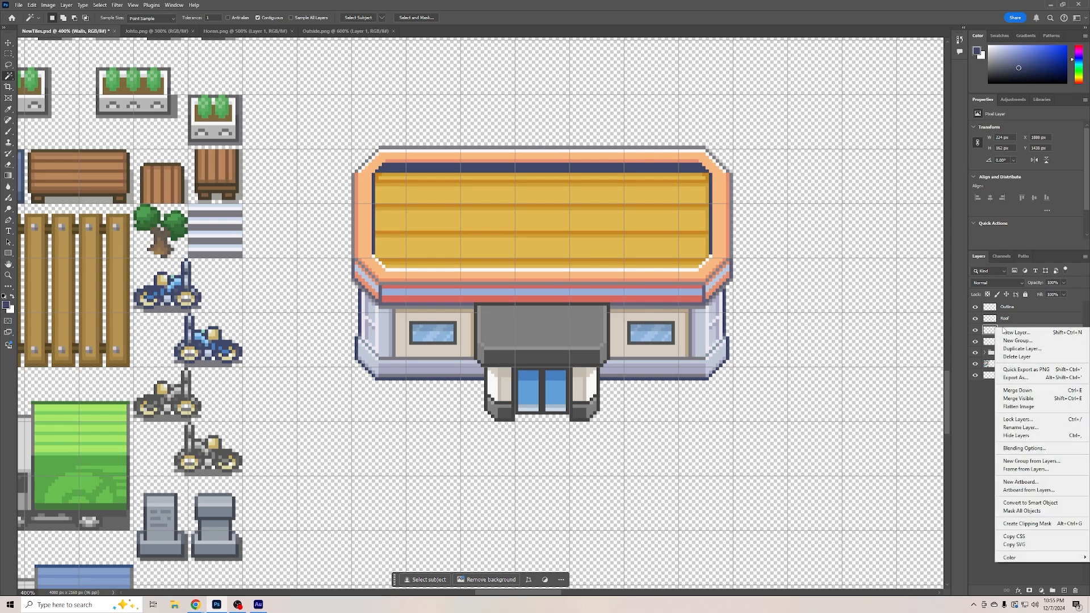
click(1027, 350)
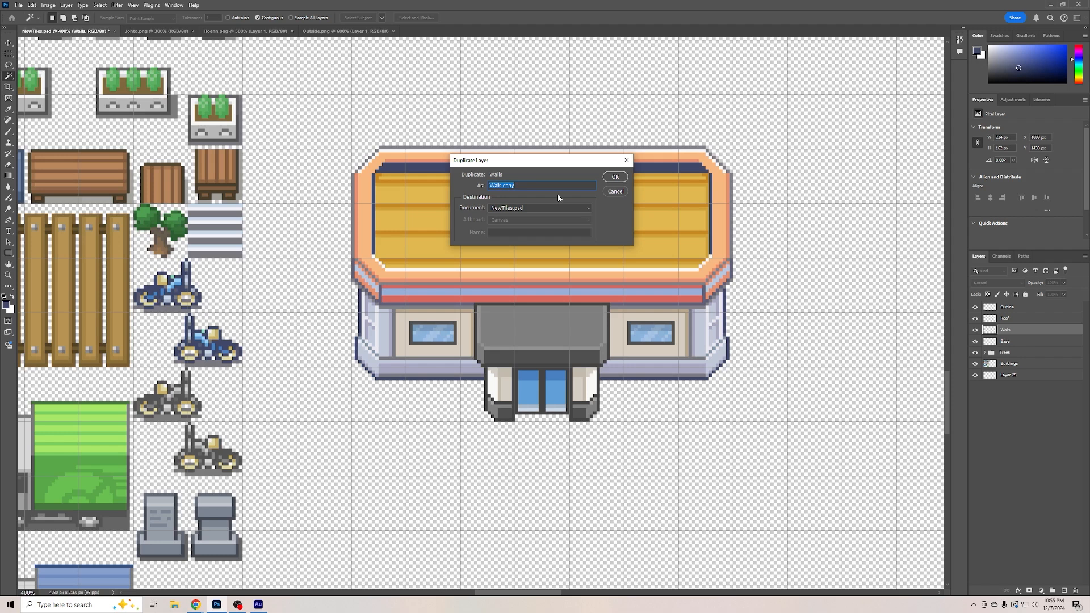
text(Hareer)
key(Return)
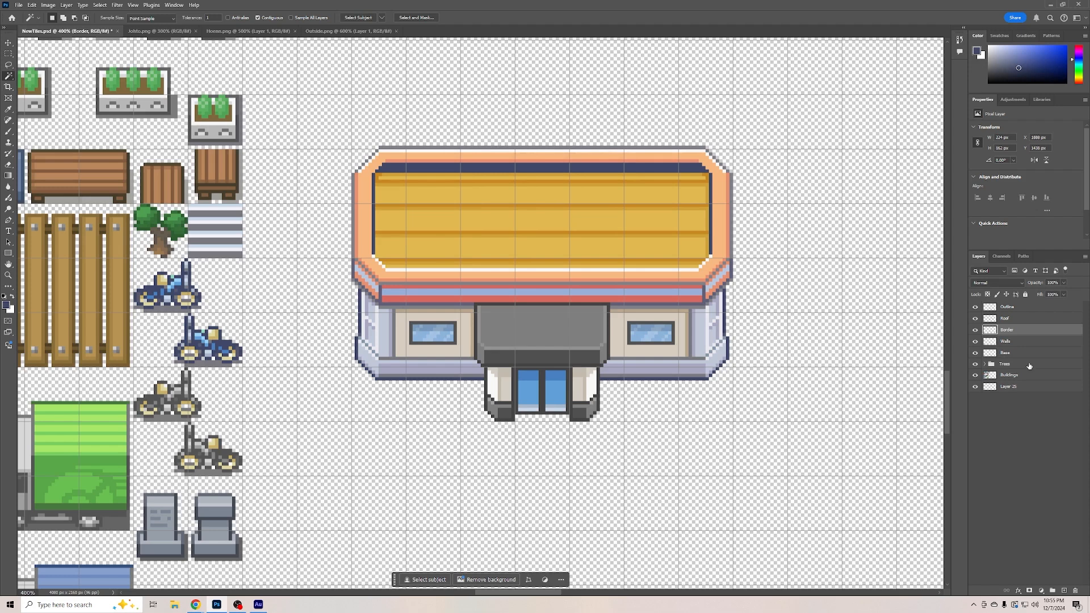
scroll(658, 443, down, 3)
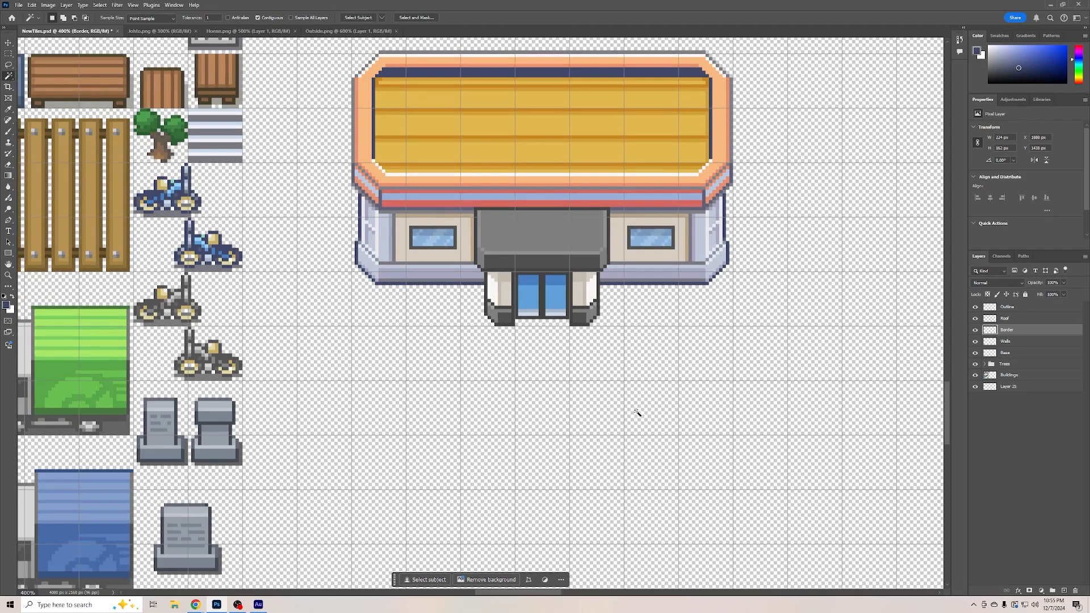
click(719, 379)
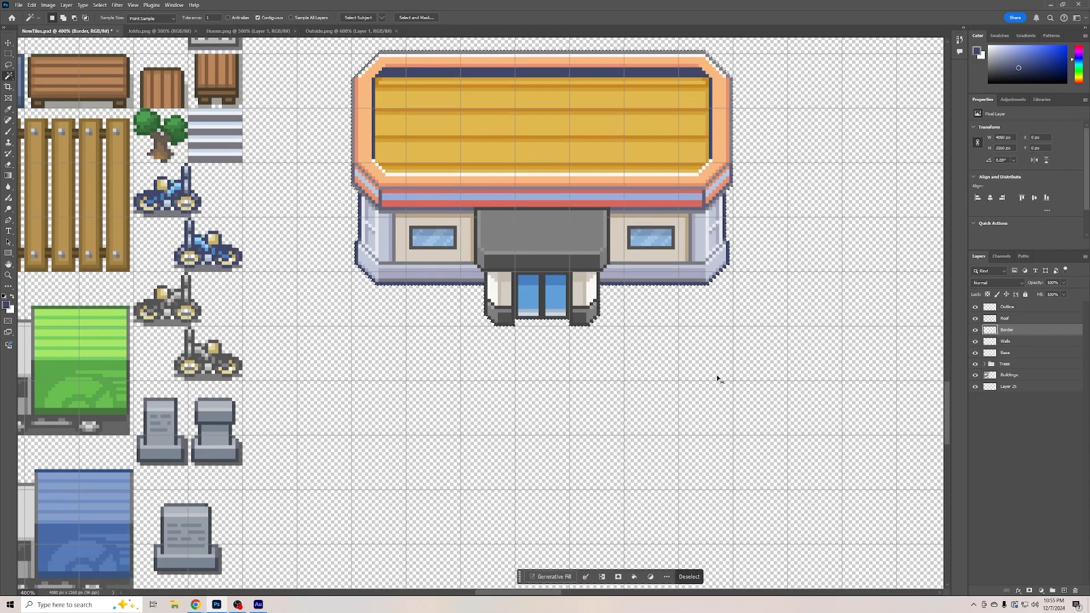
key(ctrl+plus)
key(ctrl+plus)
key(ctrl+plus)
key(ctrl+plus)
key(ctrl+plus)
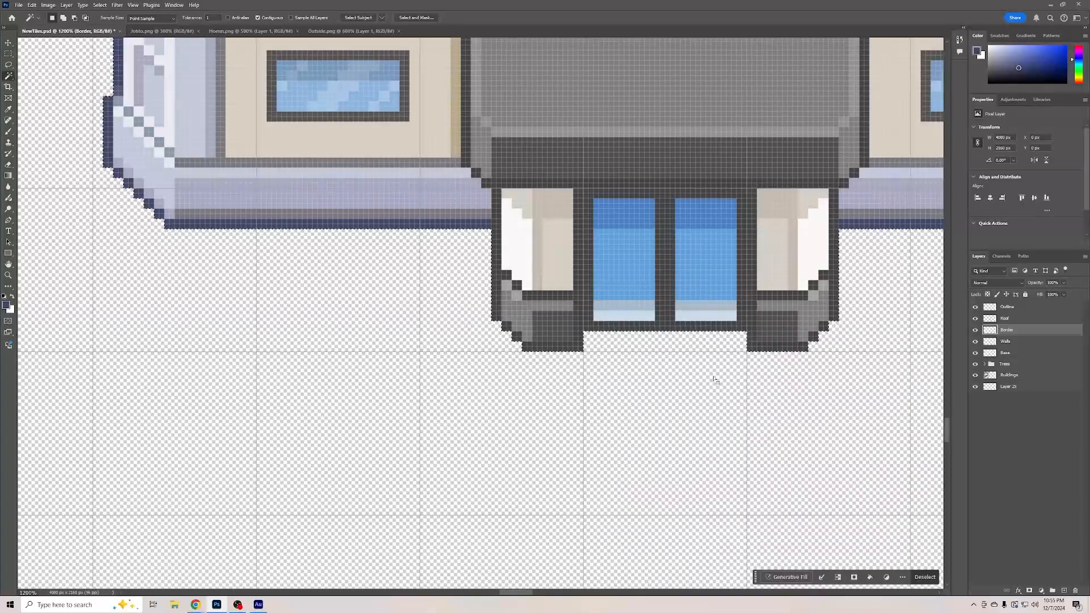
scroll(482, 390, up, 4)
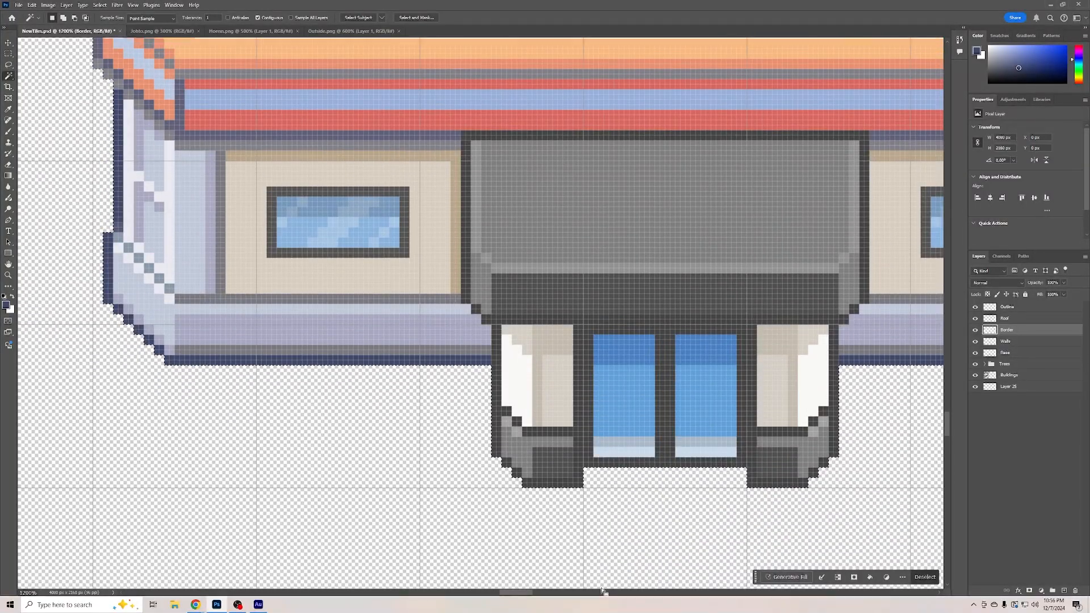
scroll(516, 594, left, 3)
scroll(376, 344, up, 2)
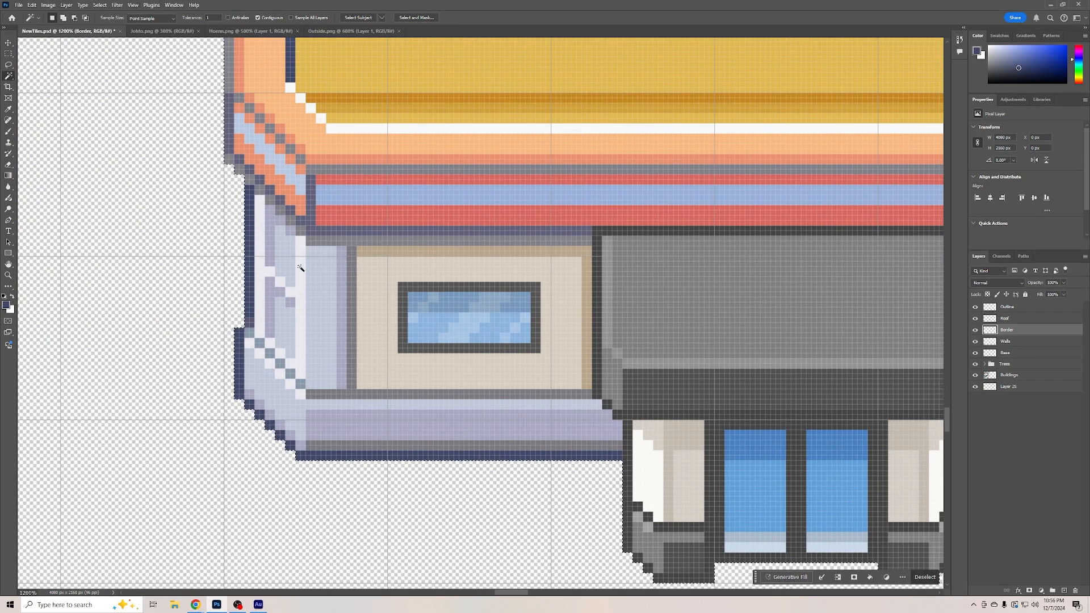
key(ctrl+d)
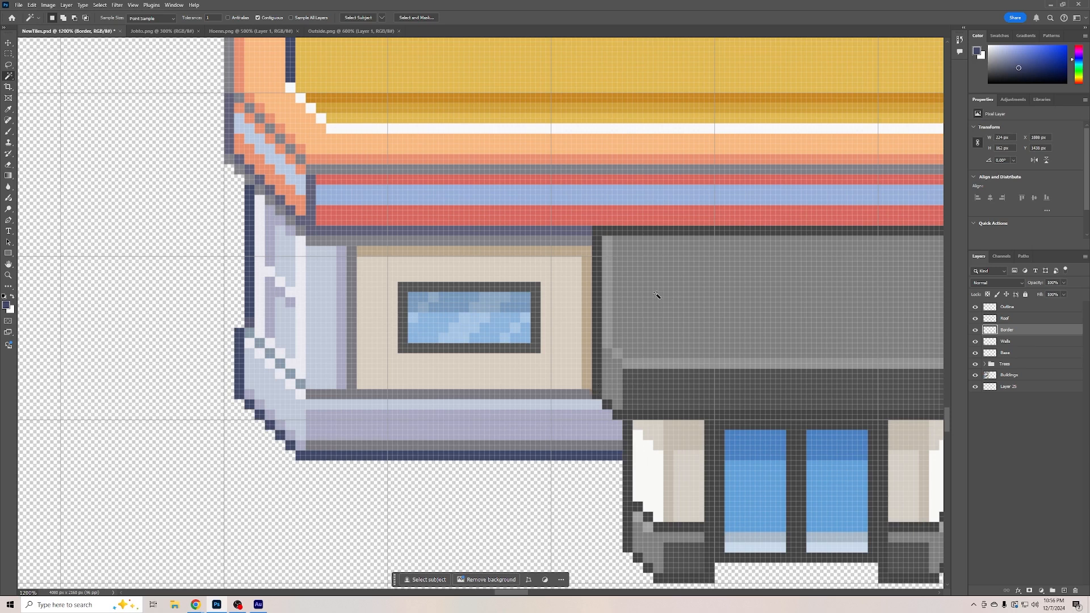
Select all mid-gray areas of the entrance canopy and pillars on the Border layer using a non-contiguous Magic Wand
scroll(499, 462, down, 2)
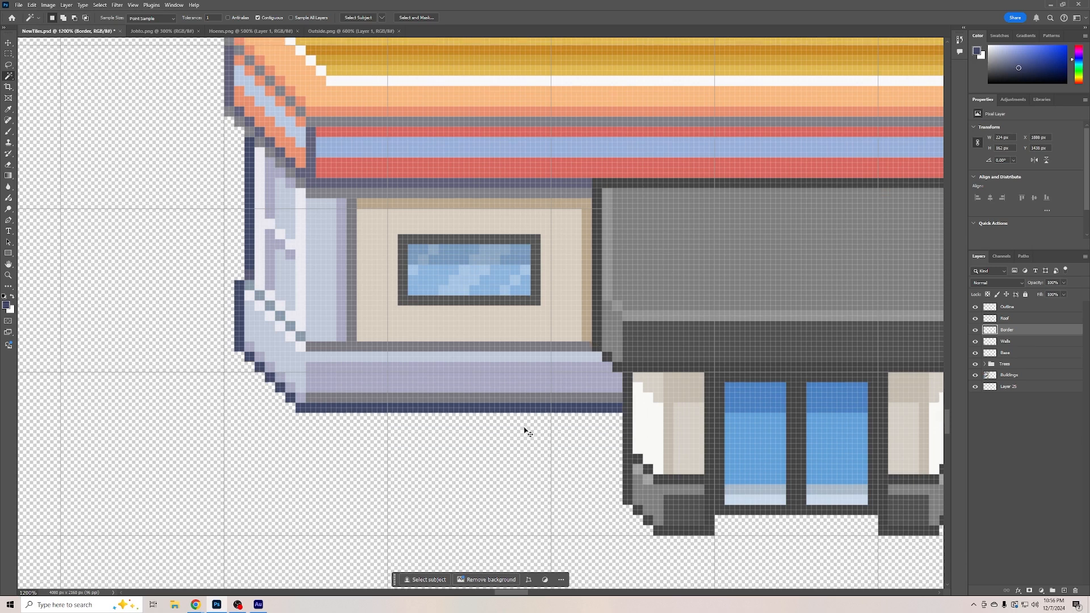
key(ctrl+minus)
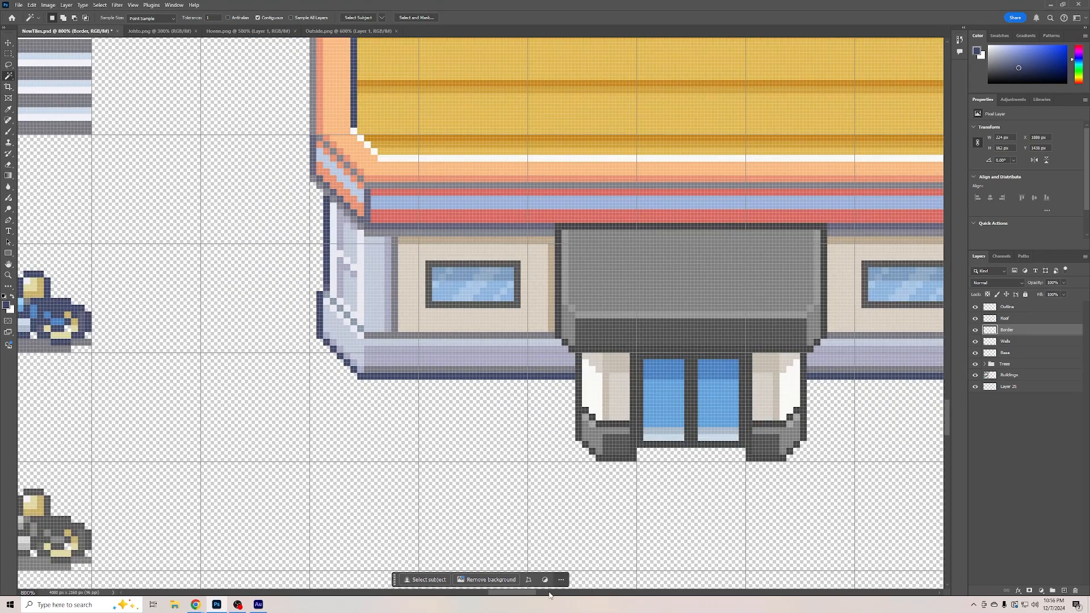
drag(527, 593, 537, 601)
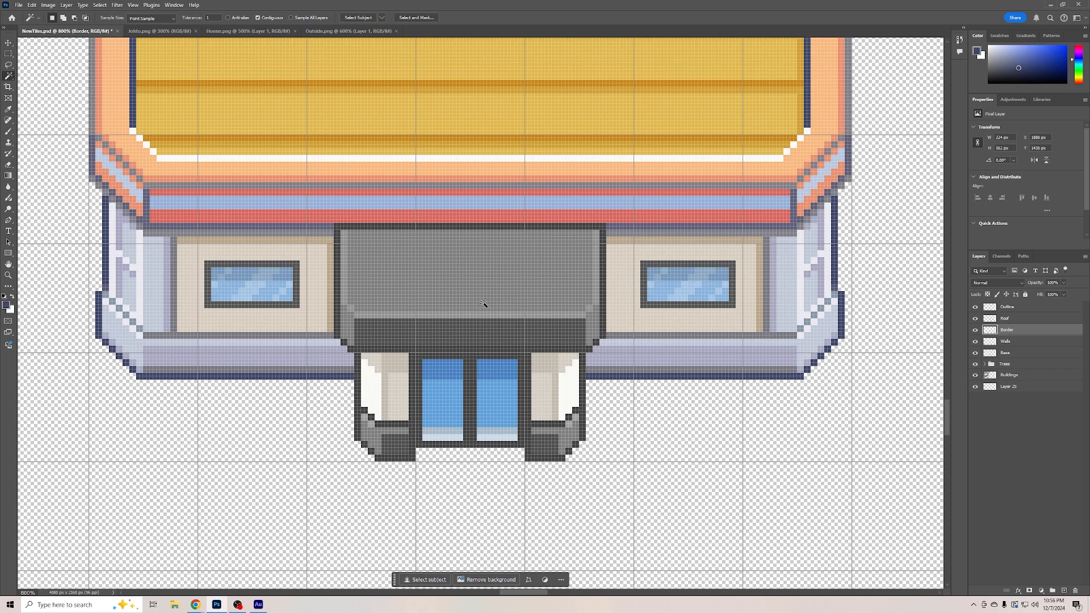
click(546, 290)
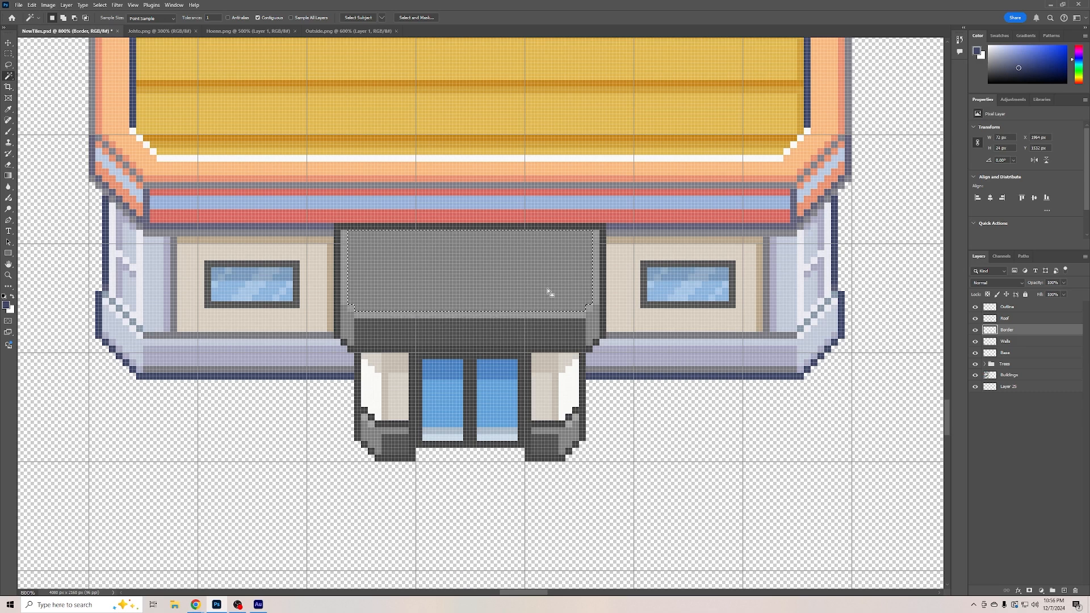
key(ctrl+d)
click(400, 252)
click(258, 18)
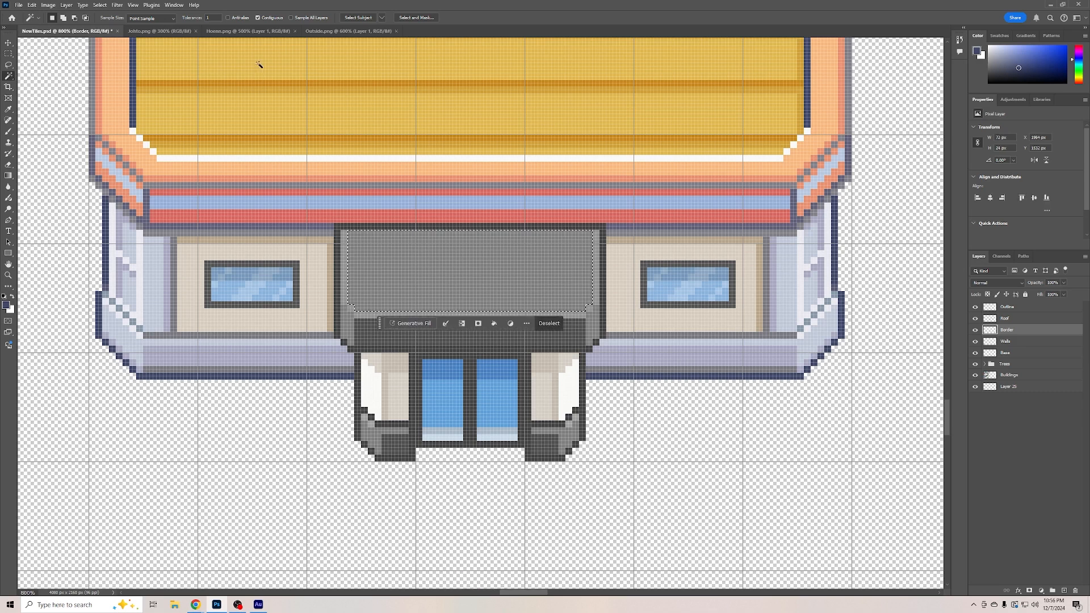
key(ctrl+d)
click(571, 302)
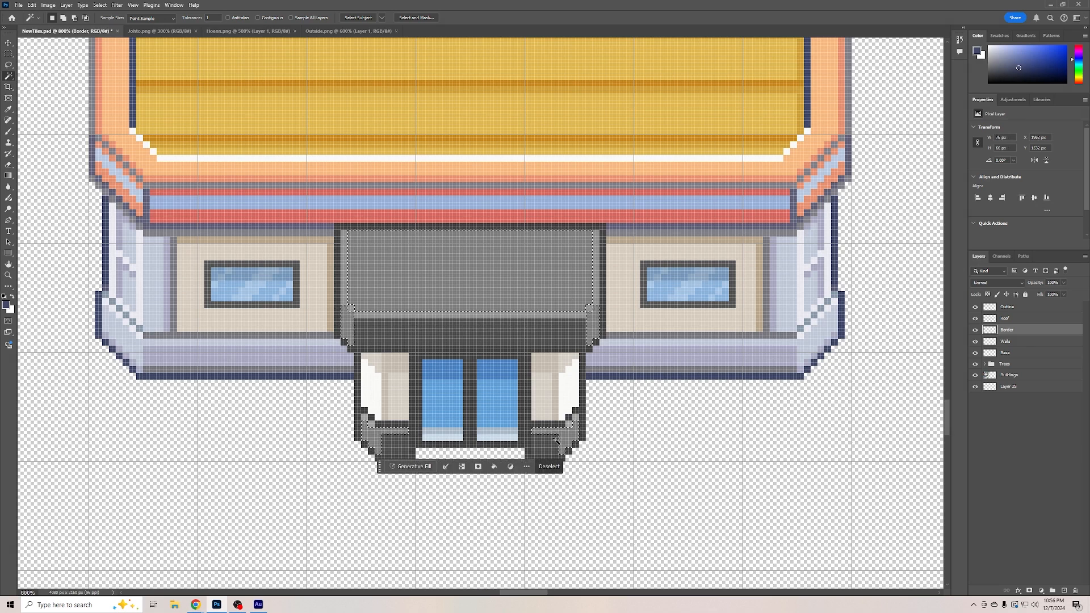
click(32, 5)
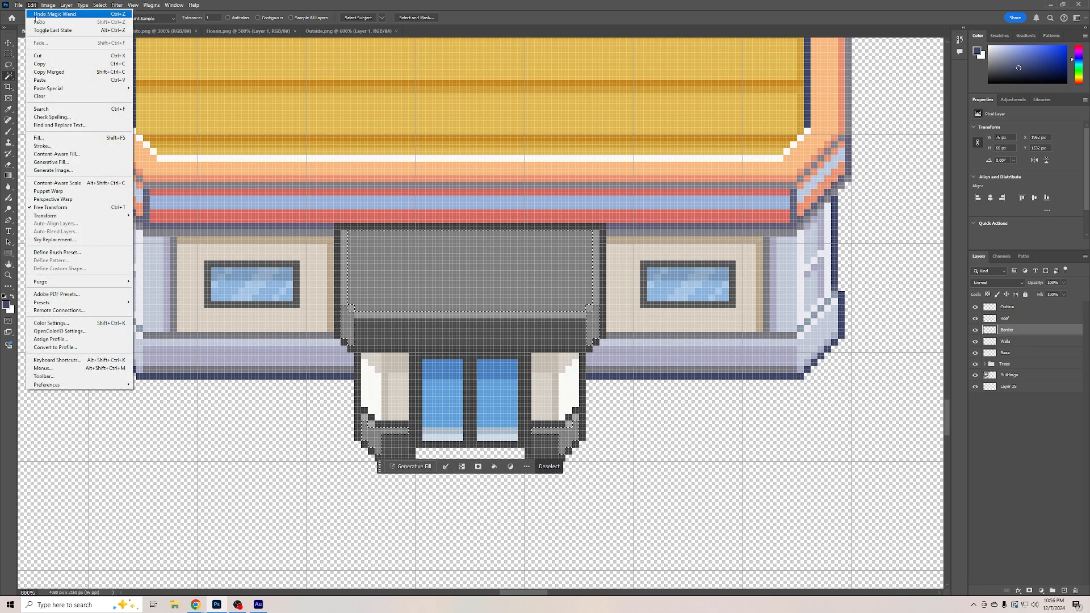
click(39, 138)
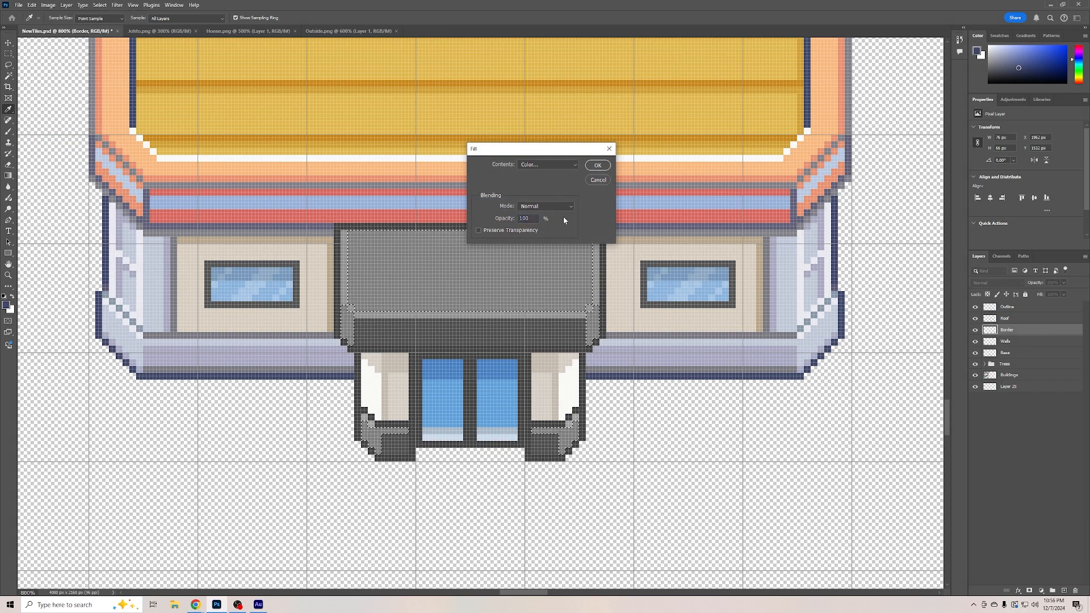
click(598, 179)
Hide the Outline and Roof layers and fill the selected entrance areas with pale blue-gray c0c8d8 sampled from the side wall
click(976, 319)
click(975, 306)
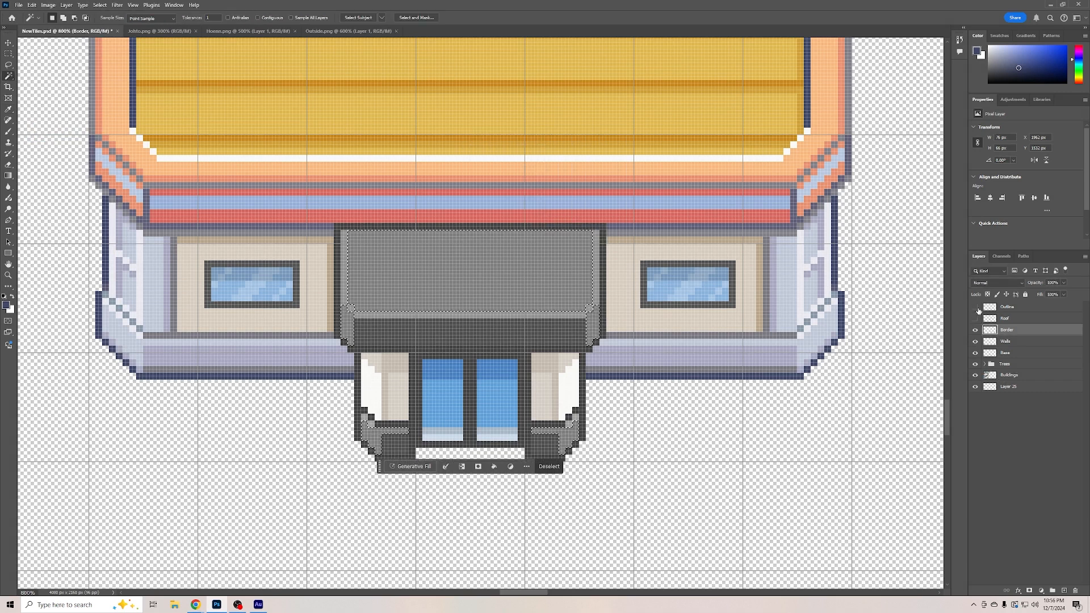
click(32, 5)
click(68, 138)
click(551, 166)
click(540, 191)
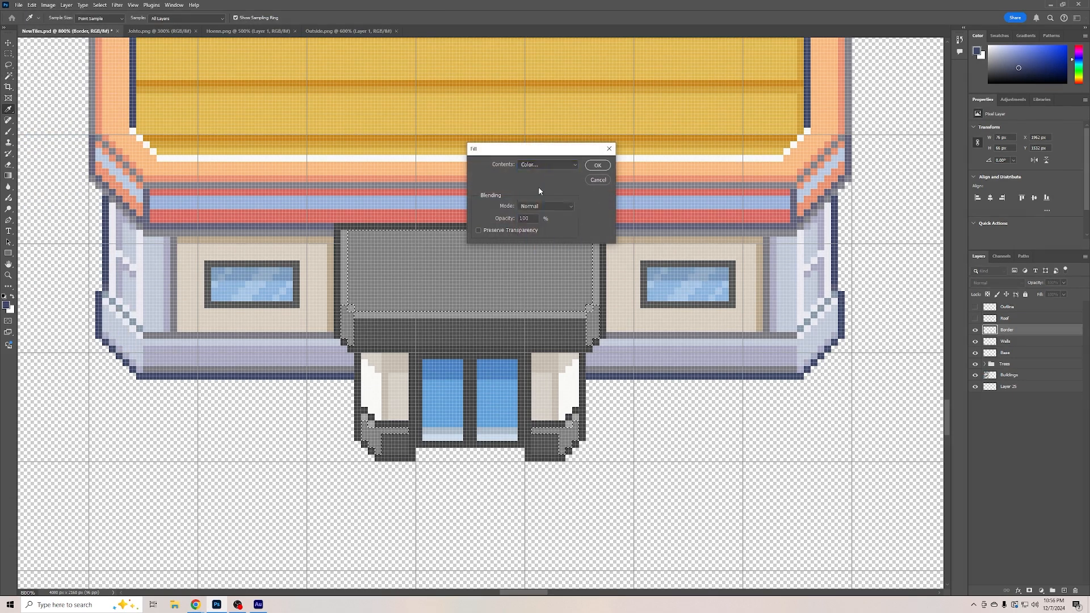
click(657, 354)
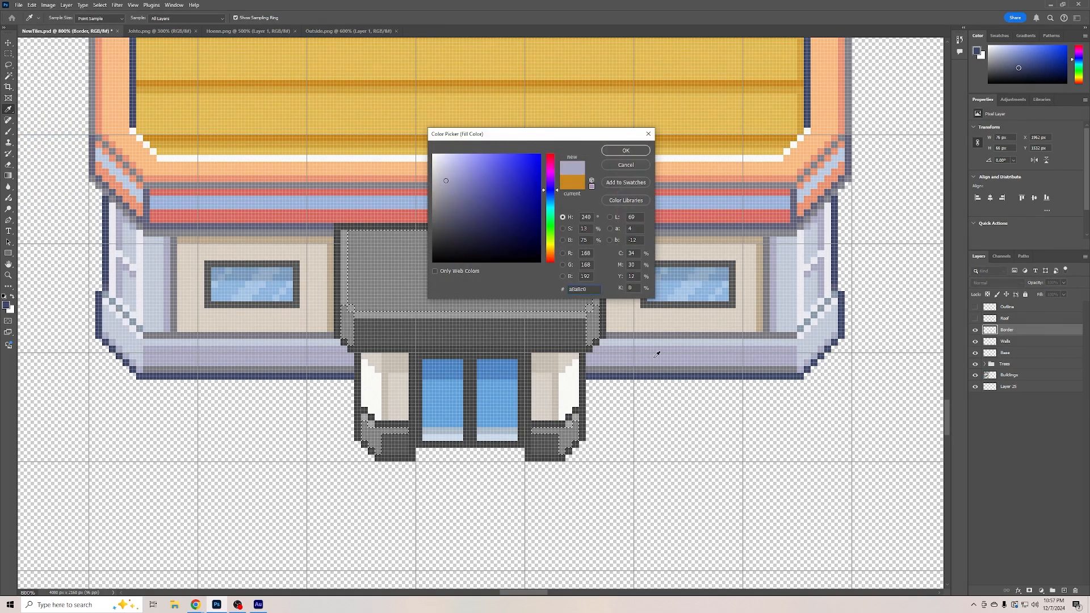
click(784, 318)
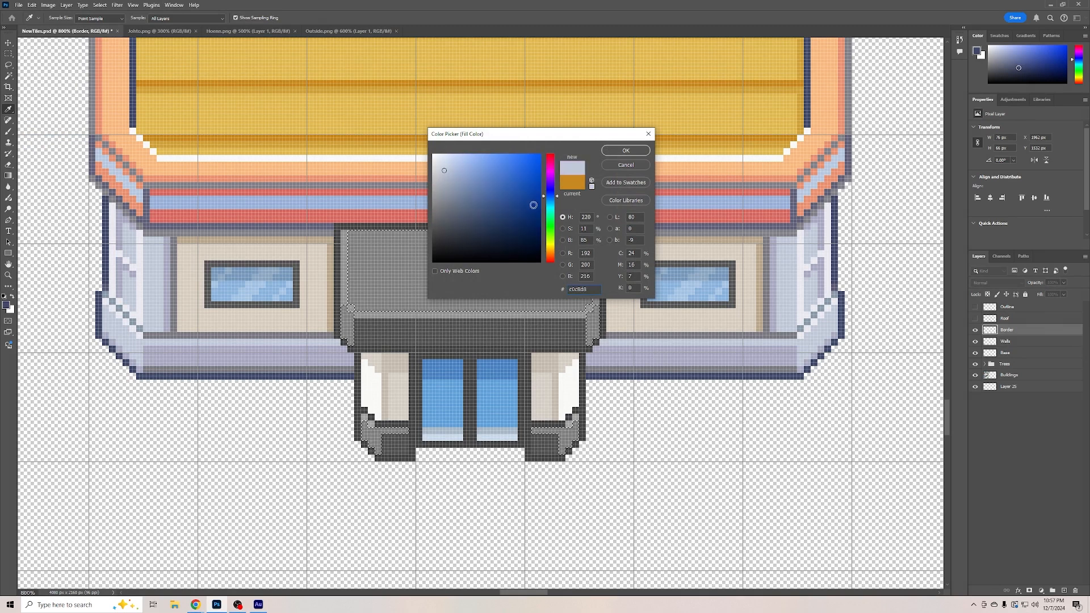
click(617, 151)
click(596, 164)
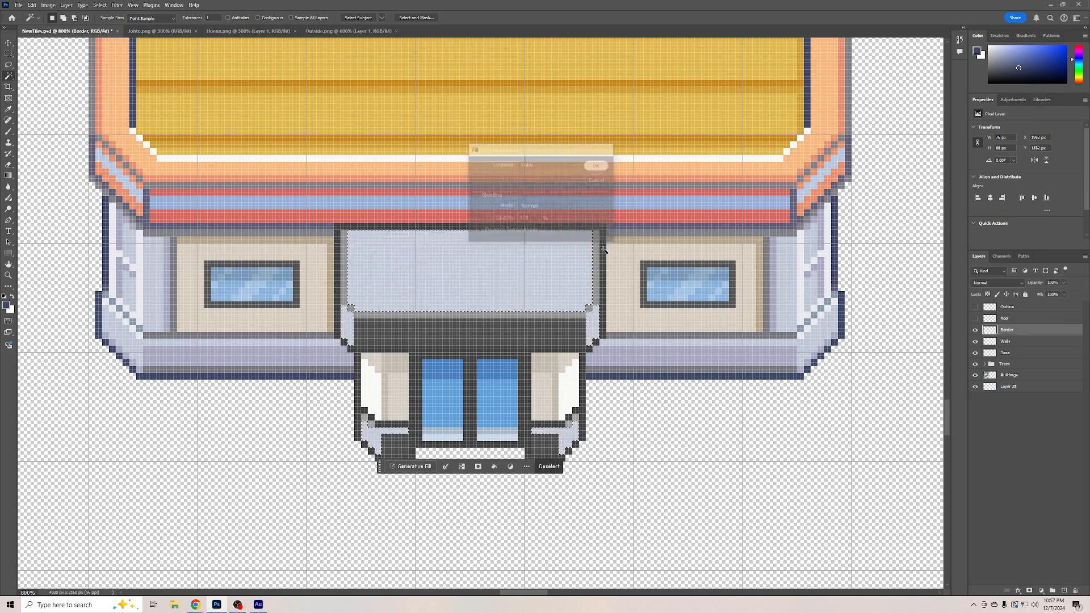
Fill the light-gray trim of the entrance canopy with near-white on the Border layer
click(379, 317)
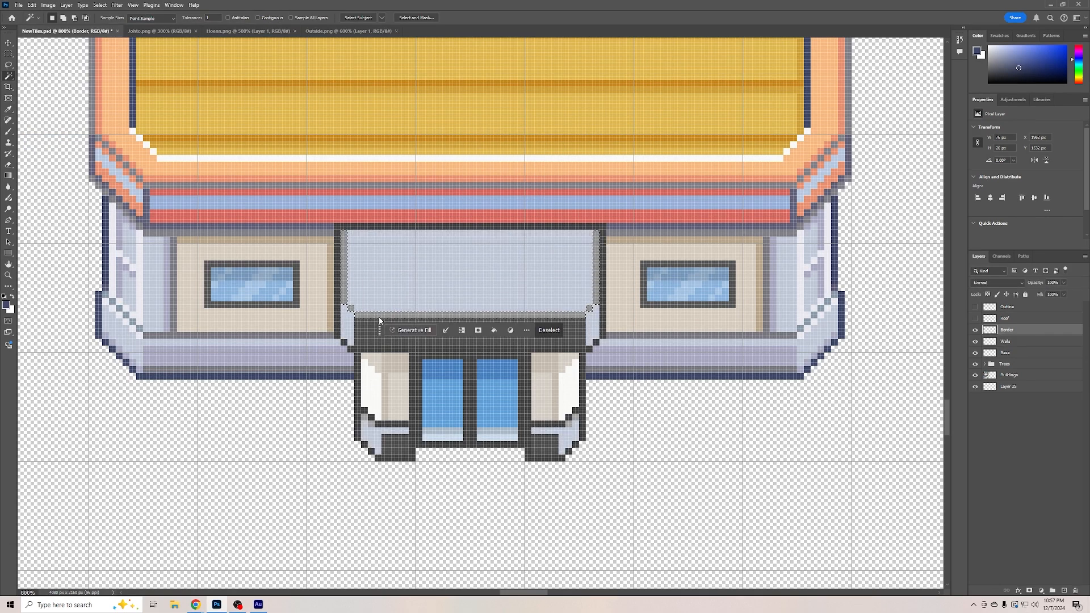
click(31, 5)
click(50, 137)
key(Return)
key(Return)
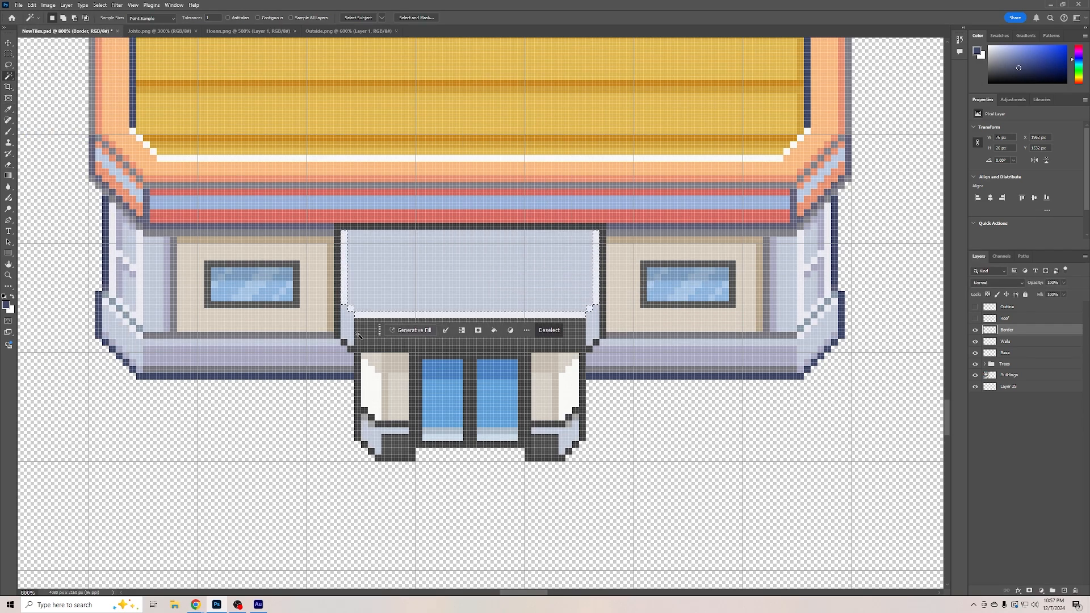
Fill the dark-gray canopy front and pillar faces with lavender a8a8c0 sampled from the lower wall band
click(31, 5)
click(50, 137)
click(535, 164)
click(536, 187)
click(643, 358)
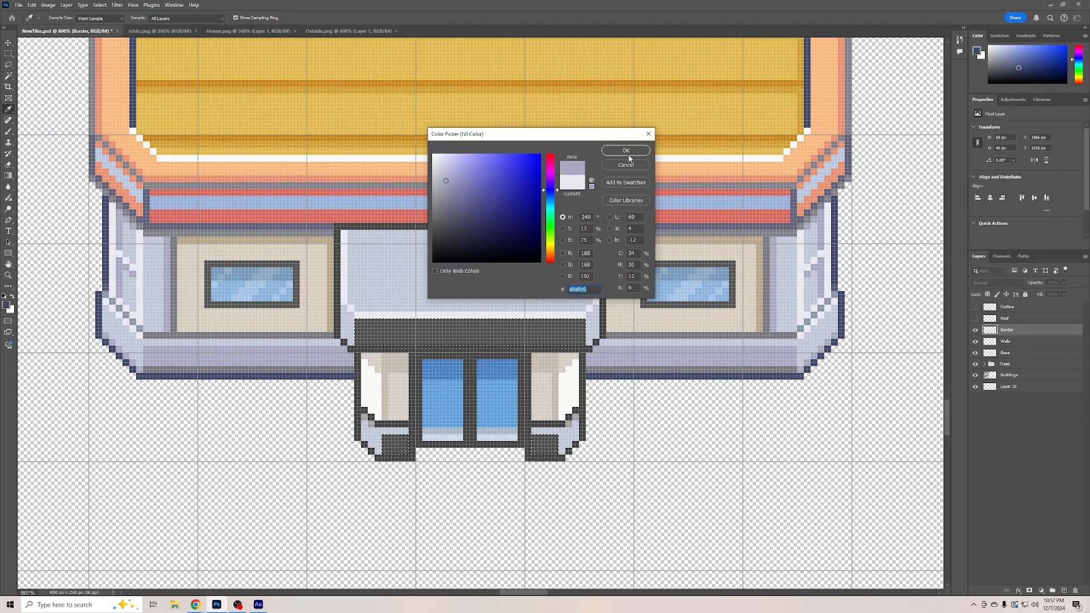
key(Return)
key(Return)
Fill the remaining gray highlight pixels on the entrance pillars with the canopy trim's near-white and clear the selection
click(573, 420)
click(32, 4)
click(50, 136)
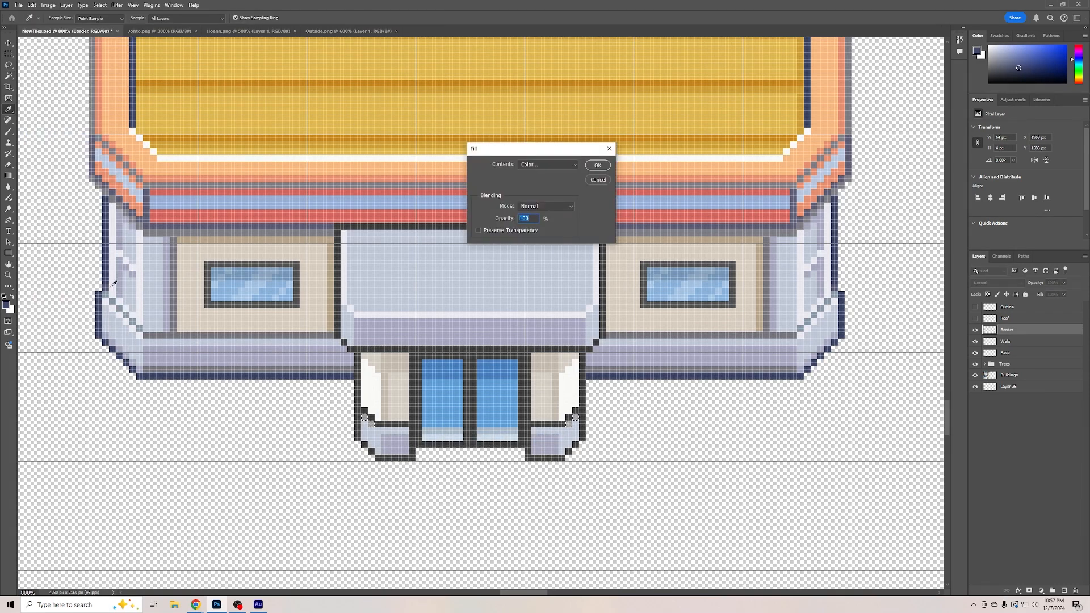
click(547, 164)
click(535, 186)
click(590, 309)
key(Return)
key(Return)
key(ctrl+minus)
key(ctrl+minus)
key(ctrl+minus)
key(ctrl+minus)
key(ctrl+minus)
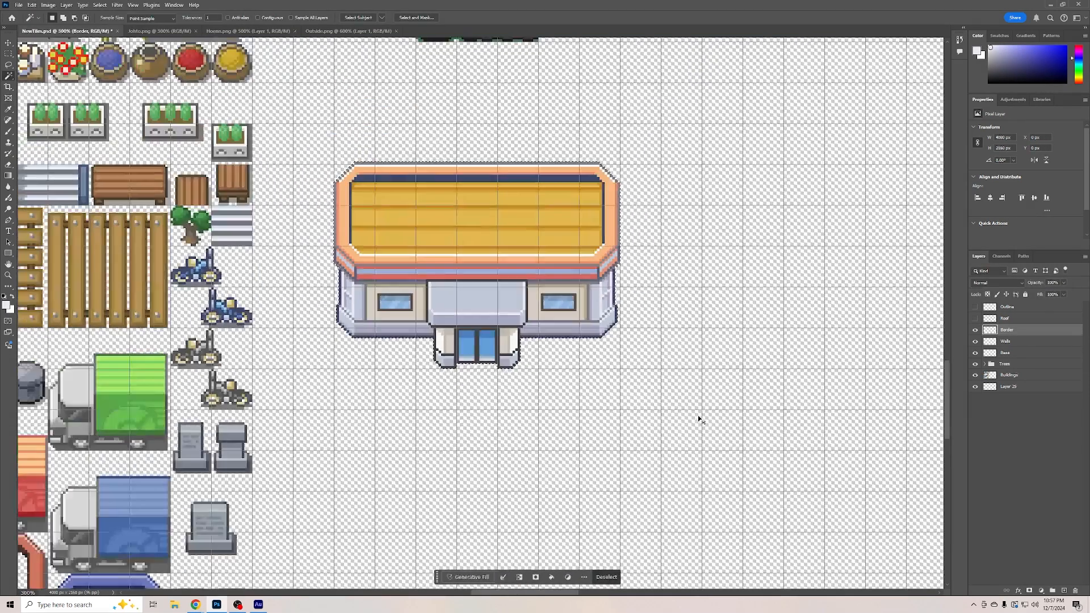
key(ctrl+plus)
key(ctrl+plus)
key(ctrl+d)
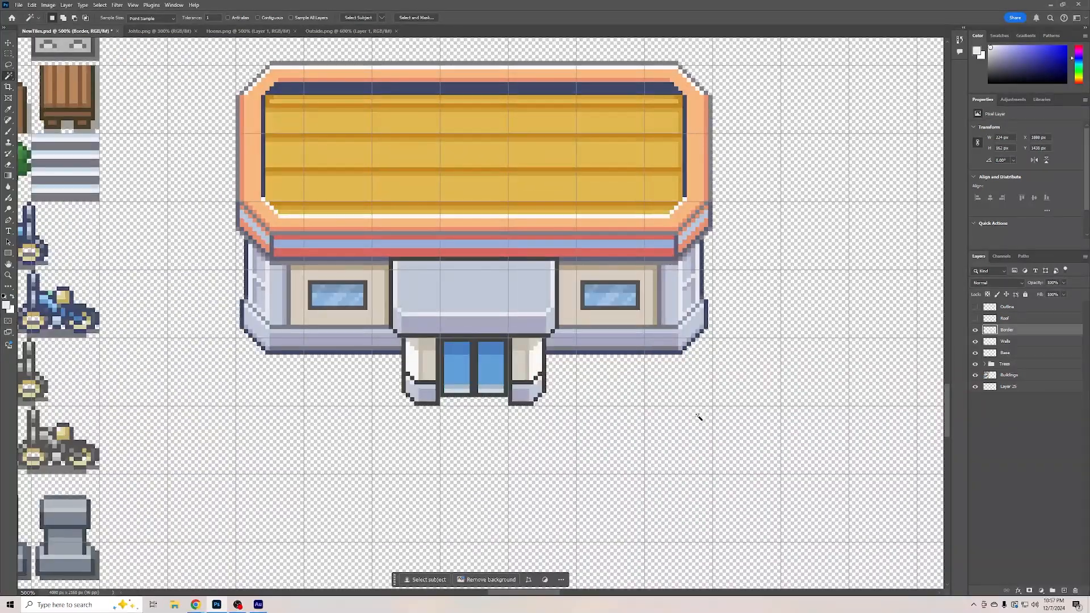
Show the Outline layer and hide the Roof, Border, Walls and Base layers
click(975, 319)
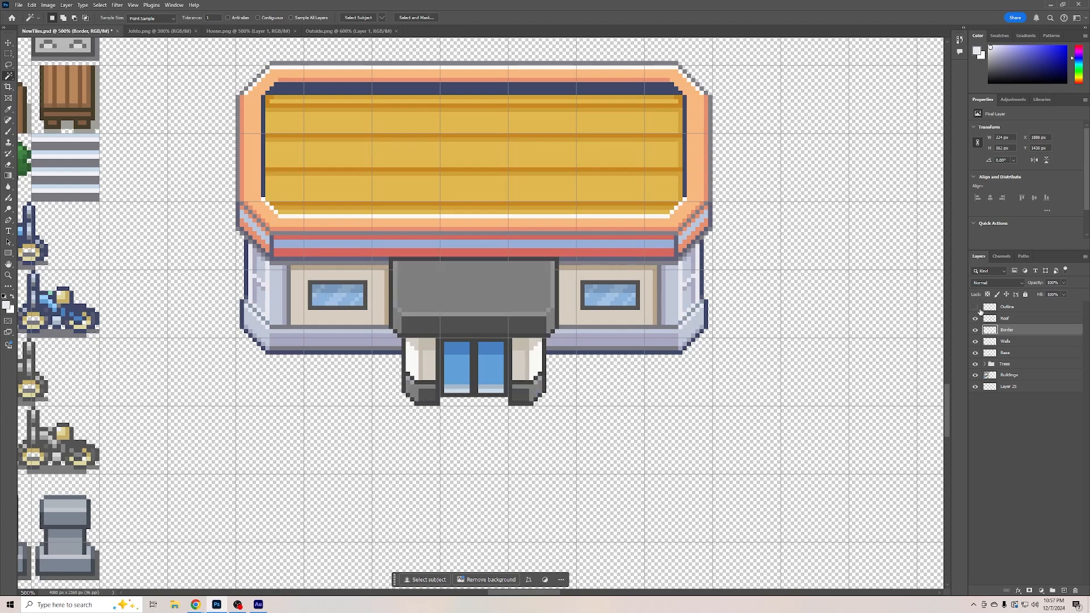
click(975, 311)
drag(974, 319, 985, 363)
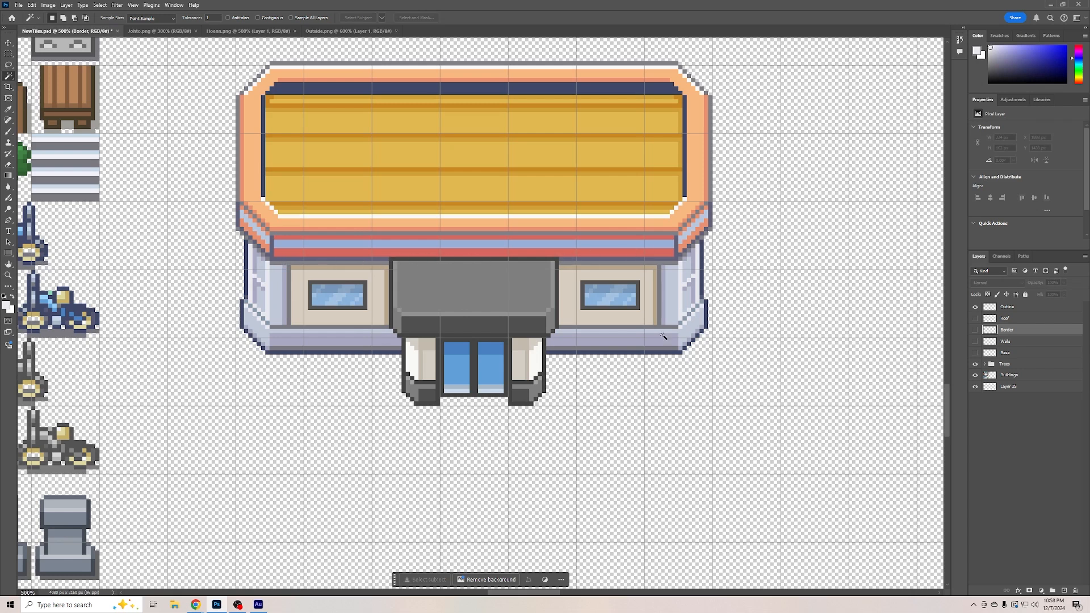
Delete the yellow roof surface and its darker plank shades from the Outline layer
click(435, 140)
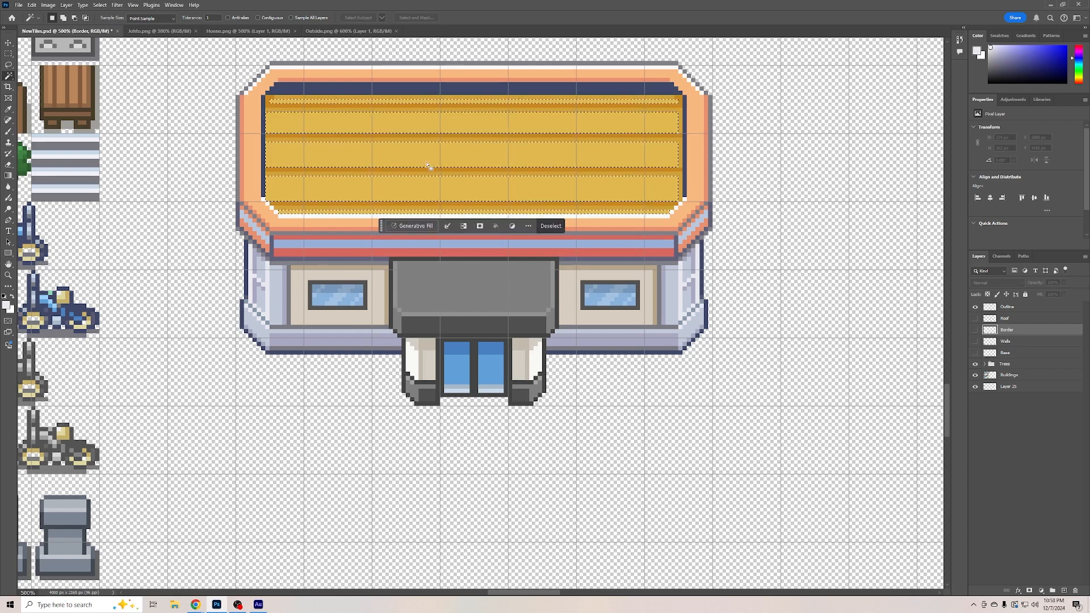
click(1007, 307)
key(Delete)
click(430, 173)
key(Delete)
click(430, 169)
key(Delete)
Delete the orange roof rim and the blue and red eave stripes from the Outline layer
key(ctrl+plus)
key(ctrl+plus)
click(708, 141)
key(Delete)
click(701, 135)
key(Delete)
click(170, 351)
key(Delete)
click(202, 375)
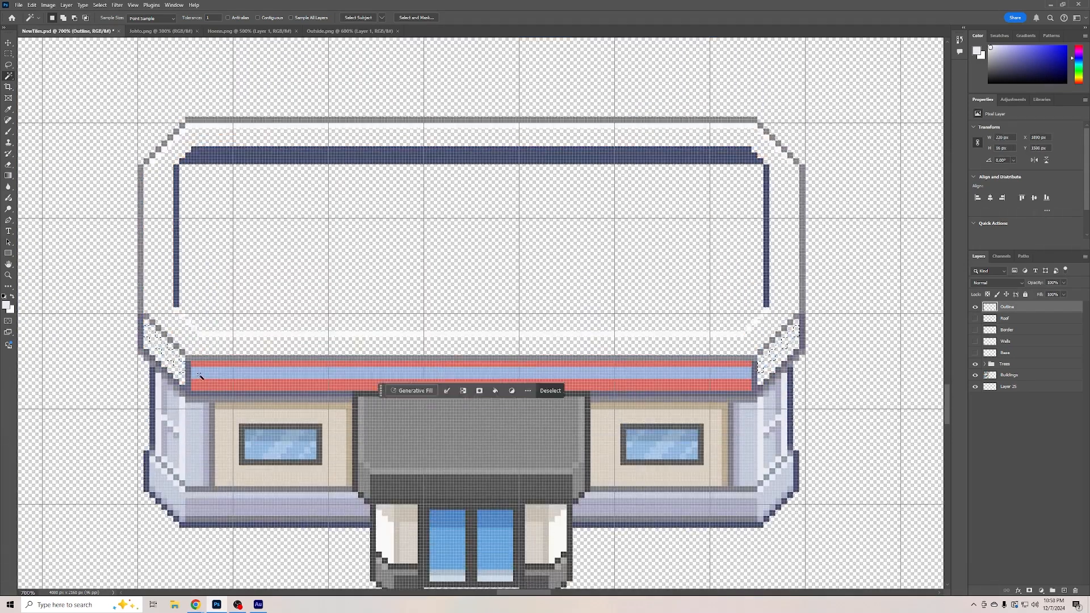
key(Delete)
click(210, 386)
Delete the beige and lavender wall fills and the window frames from the Outline layer
click(227, 415)
key(Delete)
click(289, 432)
key(Delete)
click(320, 445)
key(Delete)
click(654, 448)
key(Delete)
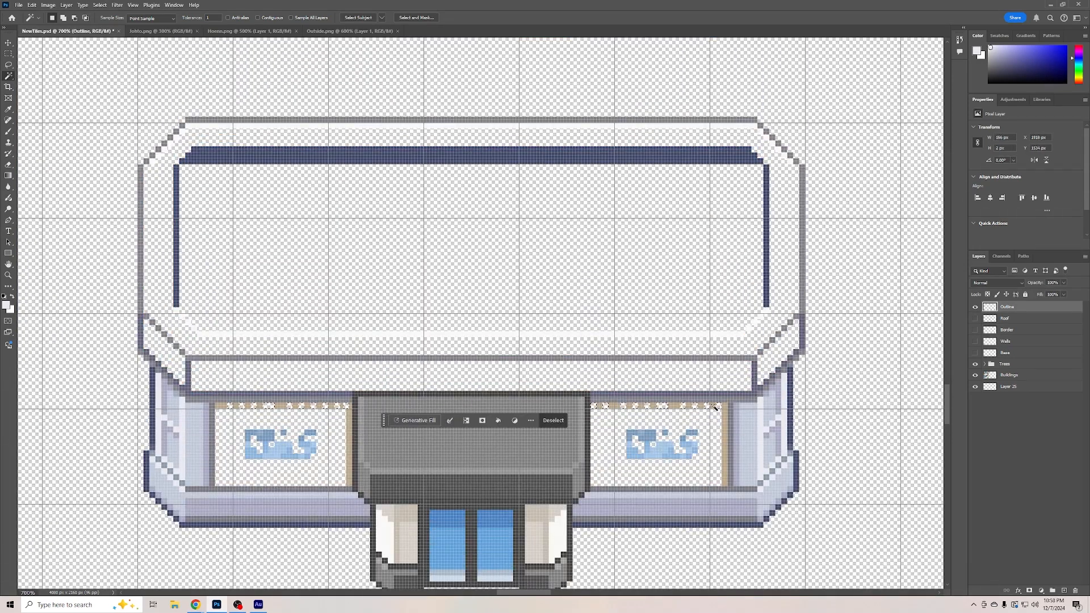
key(Delete)
click(775, 470)
key(Delete)
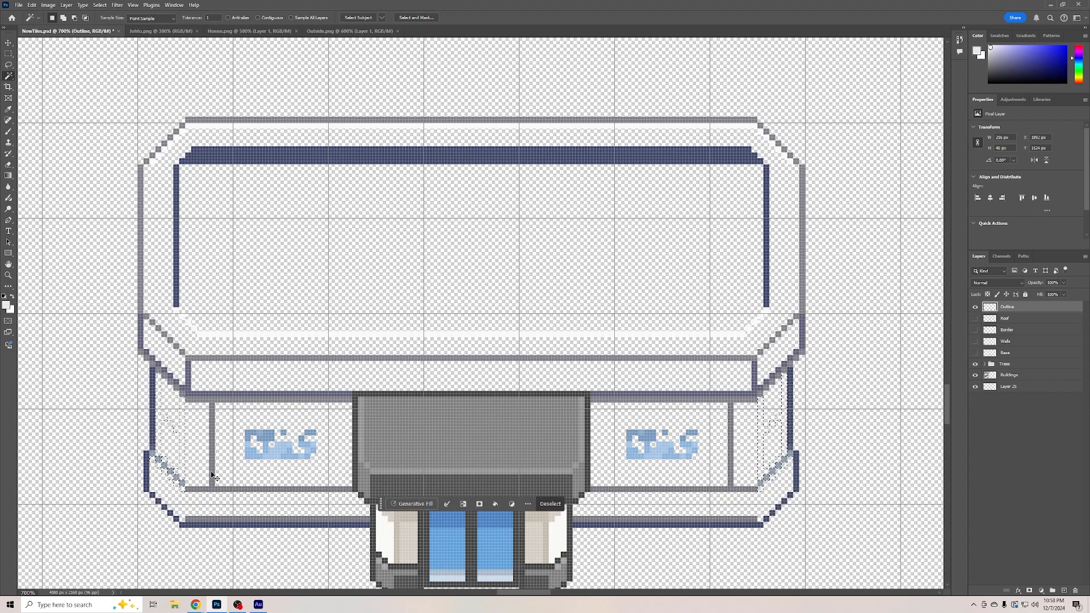
Delete the leftover blue glass pixels of both side windows from the Outline layer with rectangular selections
key(ctrl+plus)
key(ctrl+plus)
scroll(204, 412, down, 2)
key(m)
drag(49, 369, 232, 445)
key(Delete)
drag(772, 404, 871, 366)
key(Delete)
Delete the gray canopy surfaces and the pillar fills of the entrance from the Outline layer
scroll(807, 369, down, 3)
key(w)
click(321, 335)
key(Delete)
click(312, 418)
key(Delete)
click(352, 432)
key(Delete)
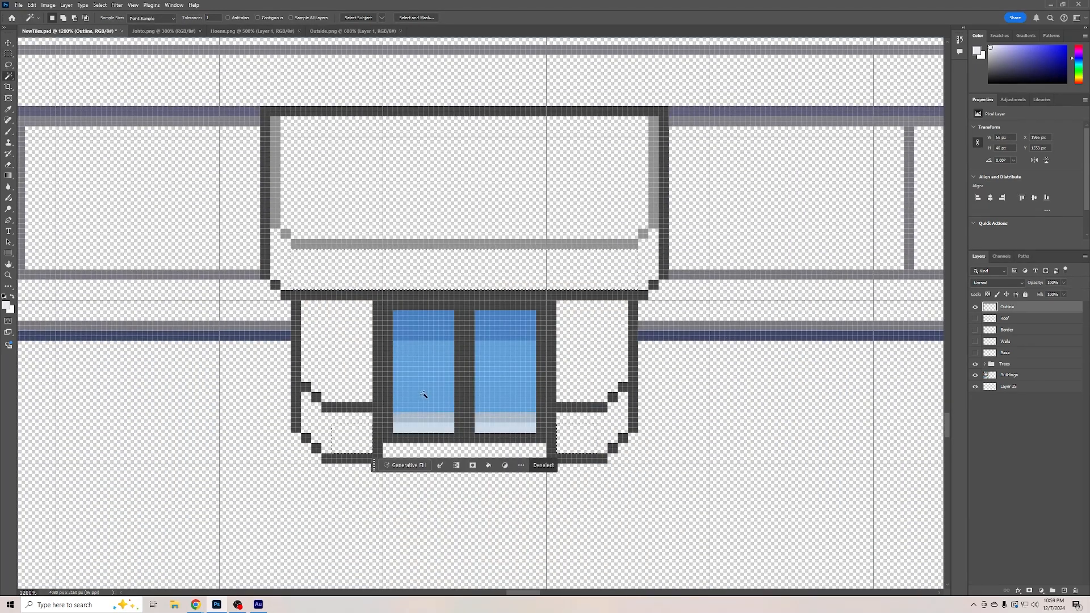
Delete the blue door glass and remaining light entrance fills from the Outline layer, and clear the selection
click(427, 402)
key(Delete)
click(493, 331)
key(Delete)
click(516, 425)
key(Delete)
key(ctrl+minus)
key(ctrl+minus)
key(ctrl+minus)
key(ctrl+minus)
key(ctrl+d)
scroll(511, 358, up, 1)
click(359, 352)
scroll(422, 400, up, 3)
key(ctrl+d)
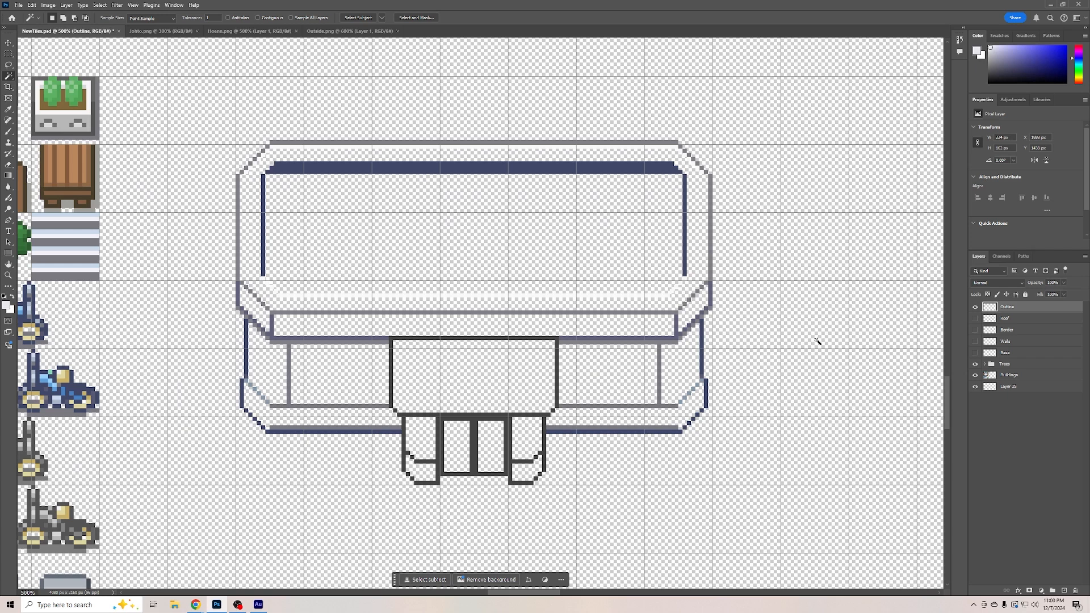
Add a colorized Hue/Saturation adjustment above the Outline layer with saturation 0 and lightness -15
click(1023, 99)
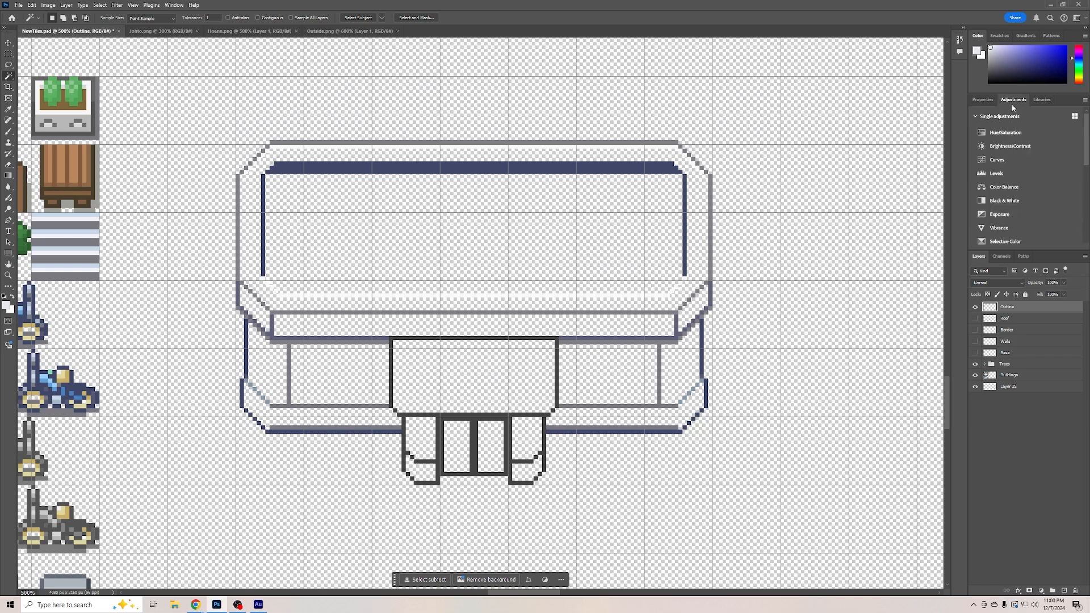
click(1004, 137)
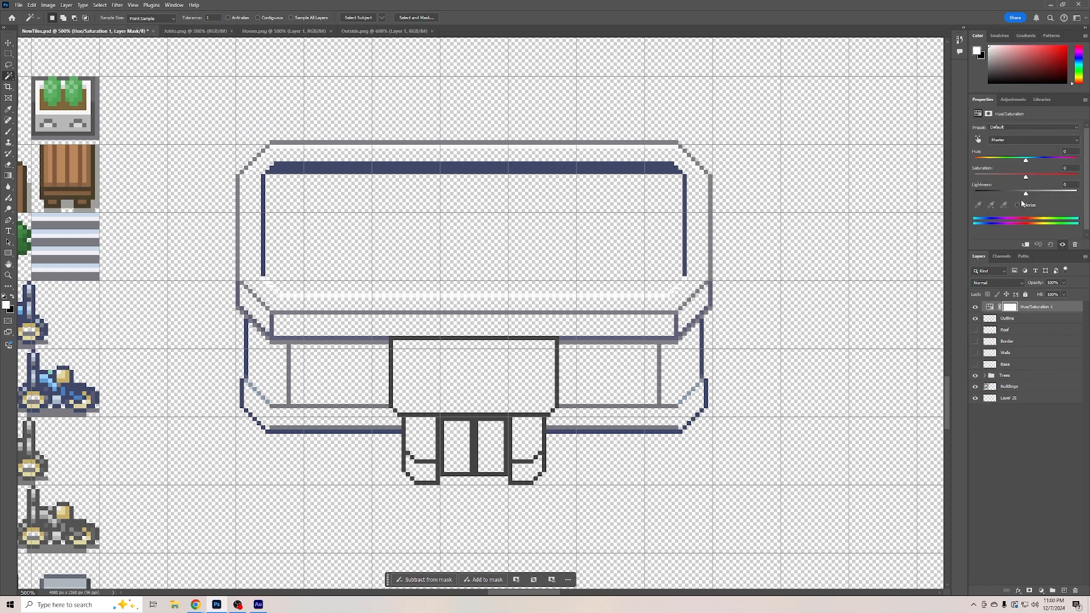
click(1017, 205)
drag(1000, 177, 965, 179)
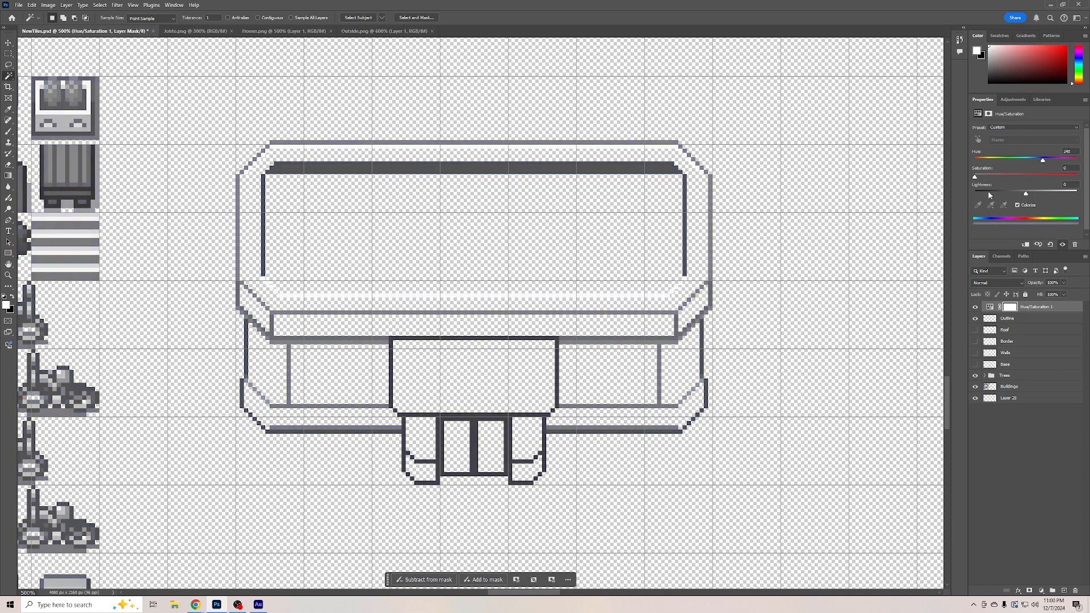
drag(1025, 196, 1018, 198)
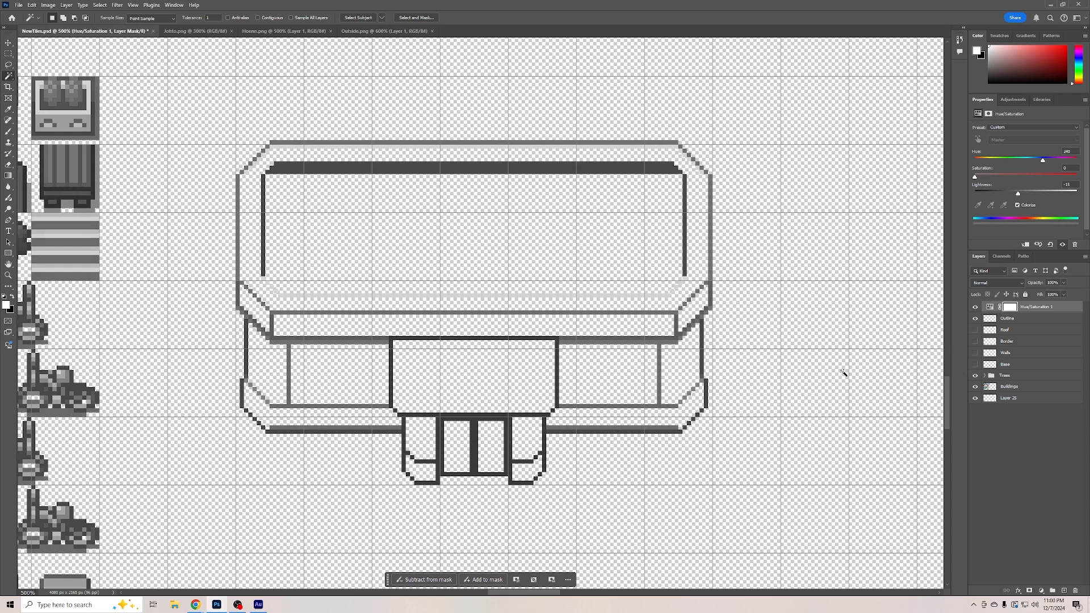
Merge the Hue/Saturation adjustment with the Outline layer, and briefly show the Roof layer beneath it for comparison
click(1013, 321)
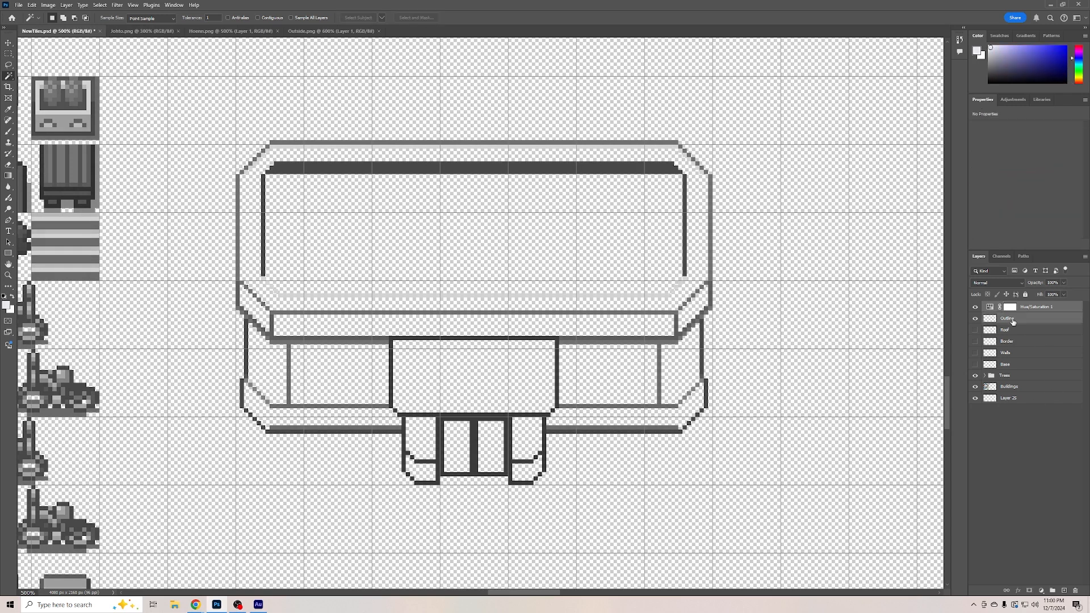
right_click(1014, 322)
click(1031, 388)
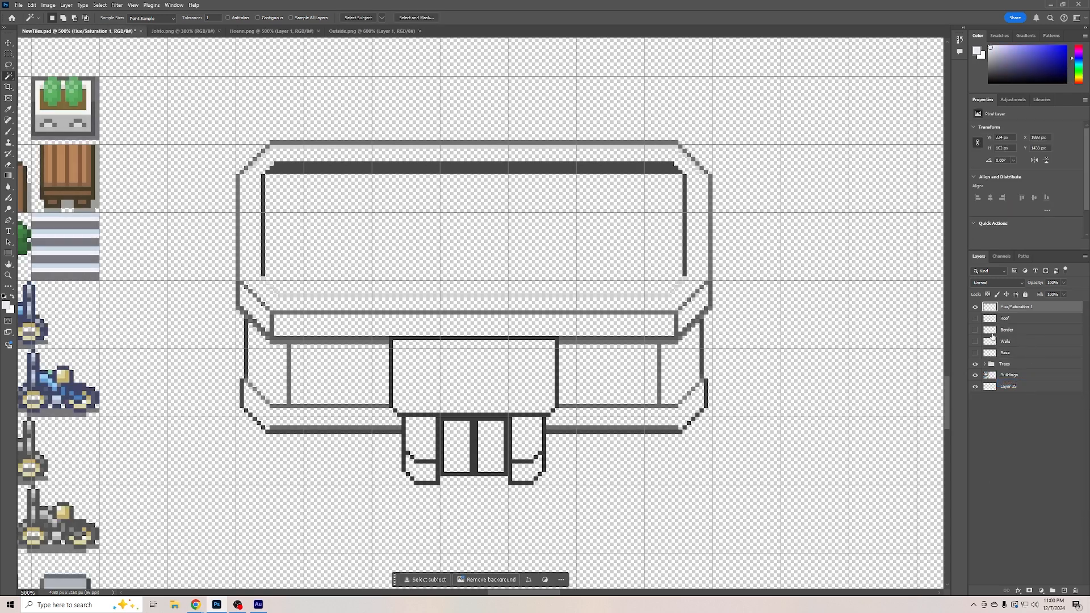
click(975, 318)
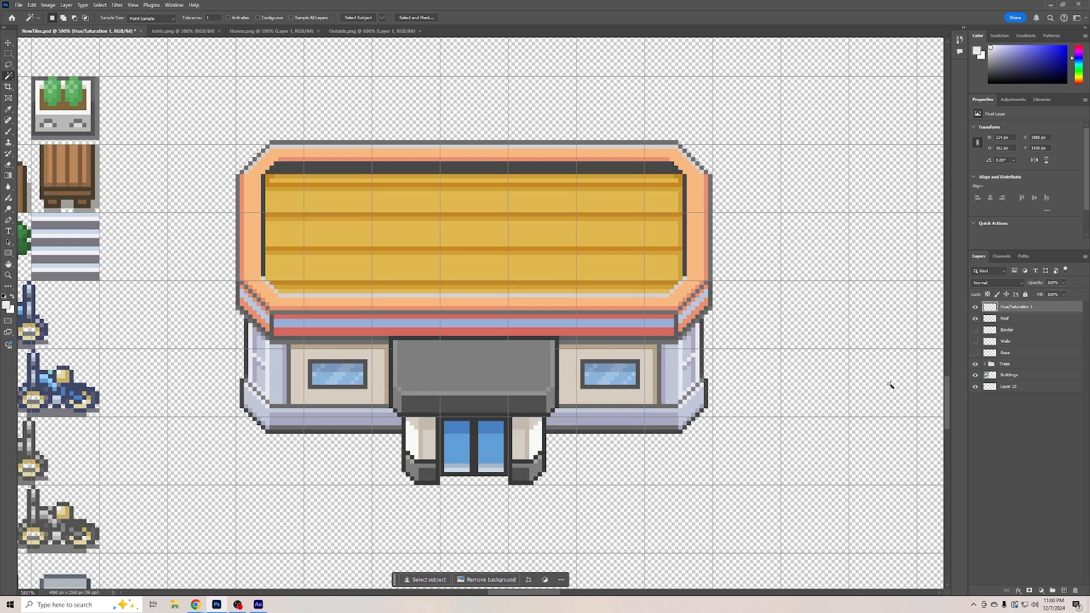
key(ctrl+z)
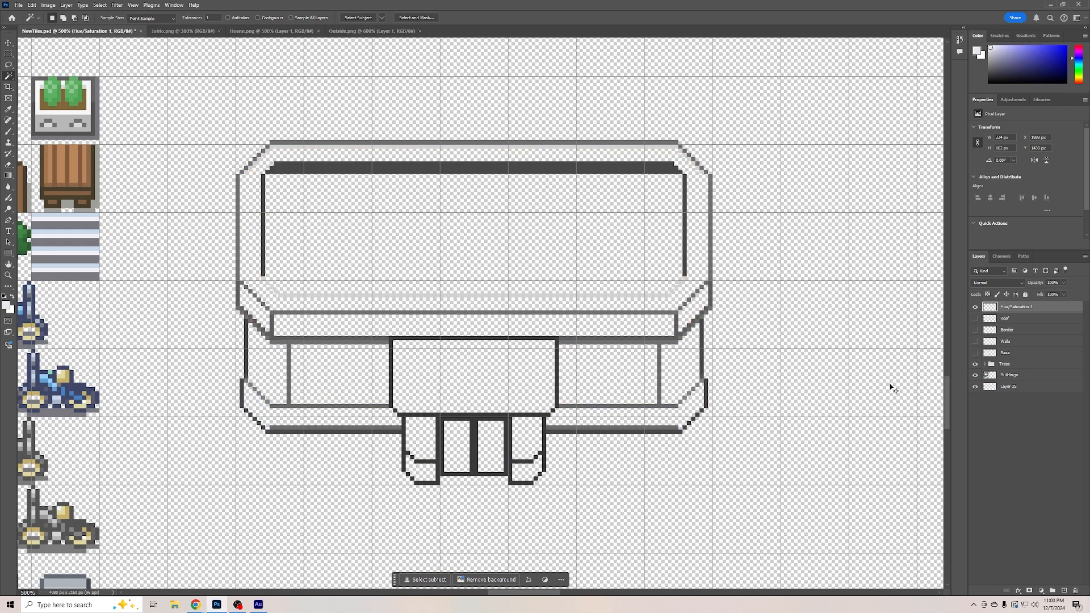
Undo the last layer merge and set the Hue/Saturation adjustment's lightness to -30
click(1021, 308)
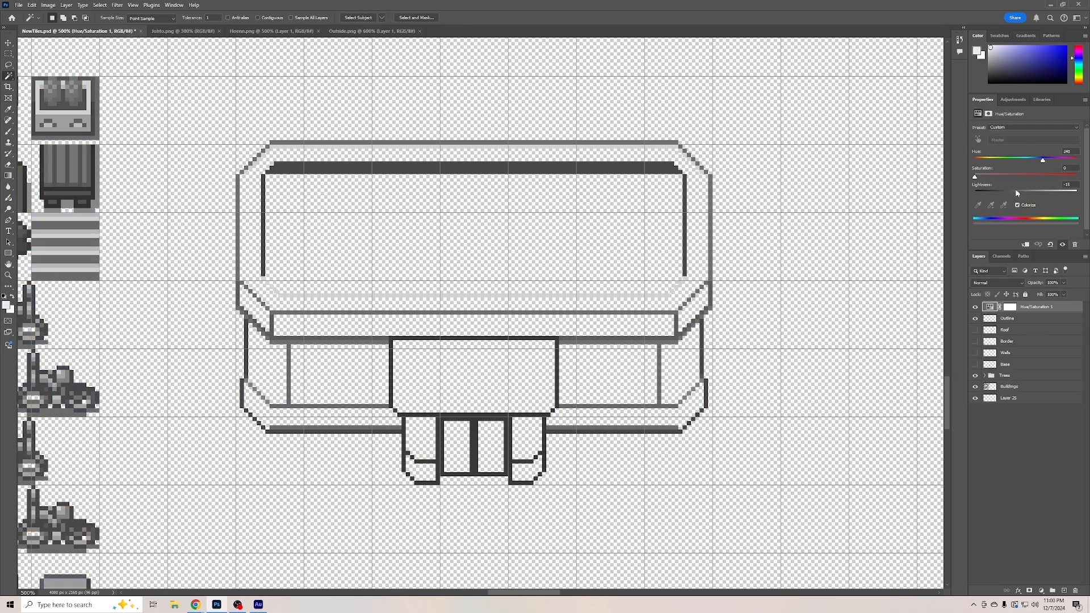
drag(1018, 193, 958, 195)
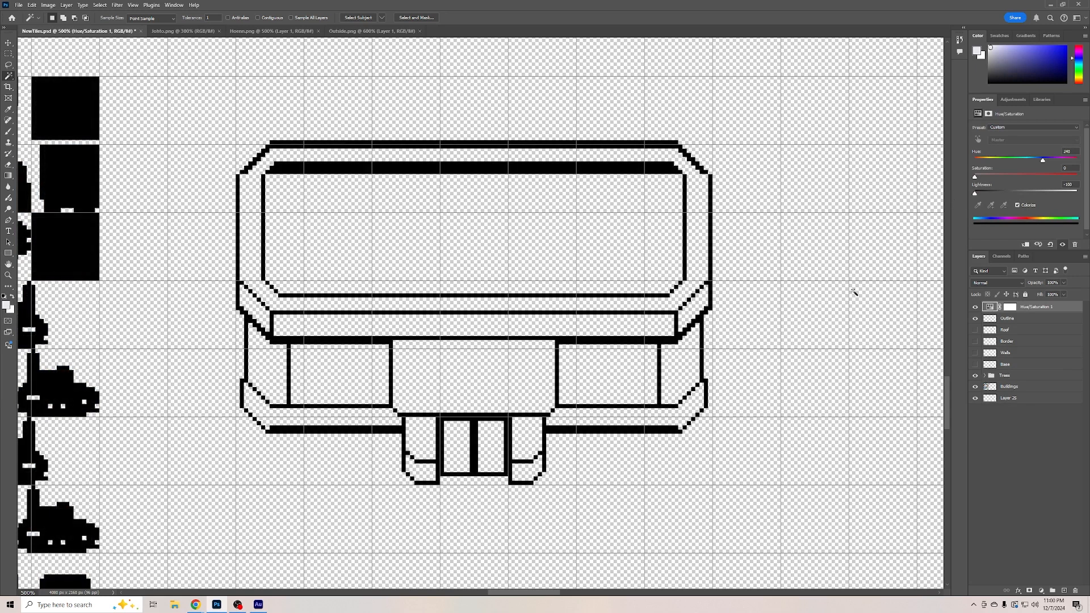
click(1067, 184)
drag(975, 194, 1011, 202)
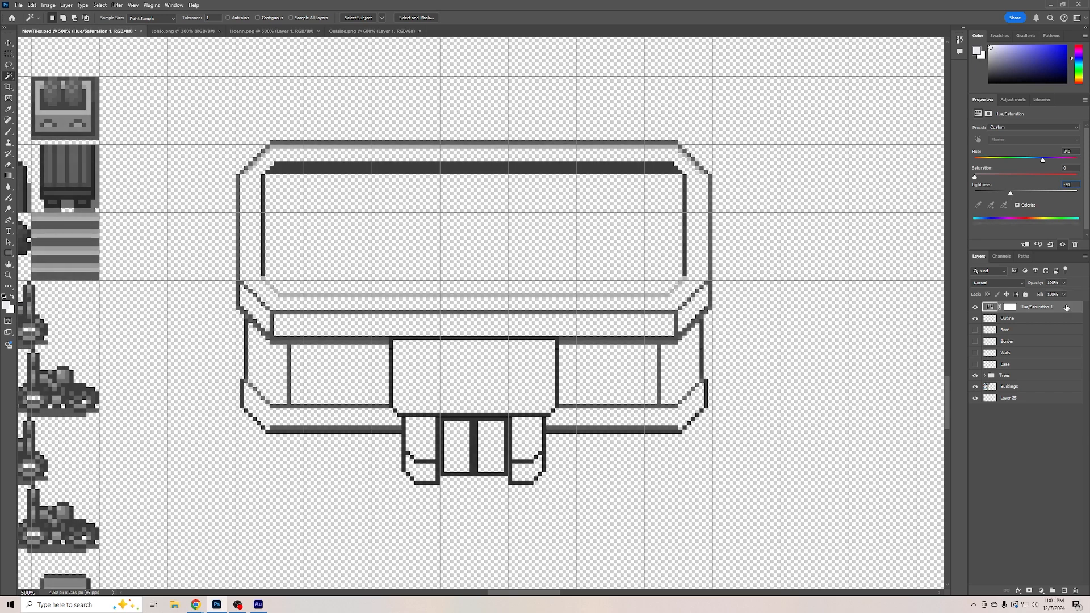
Merge the darkened Hue/Saturation adjustment with the Outline layer beneath it
click(1017, 320)
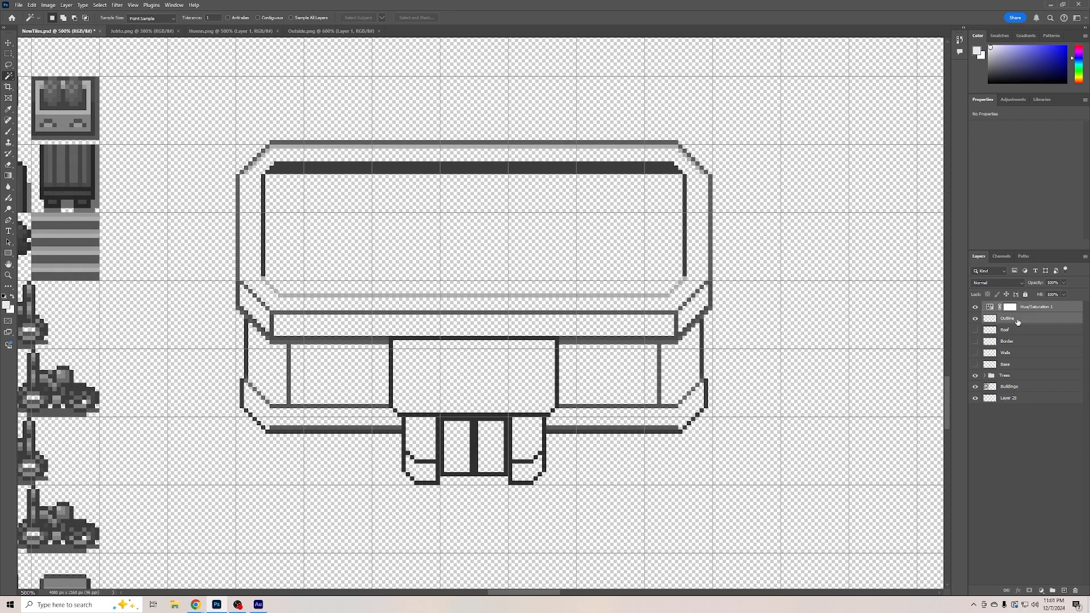
right_click(1016, 320)
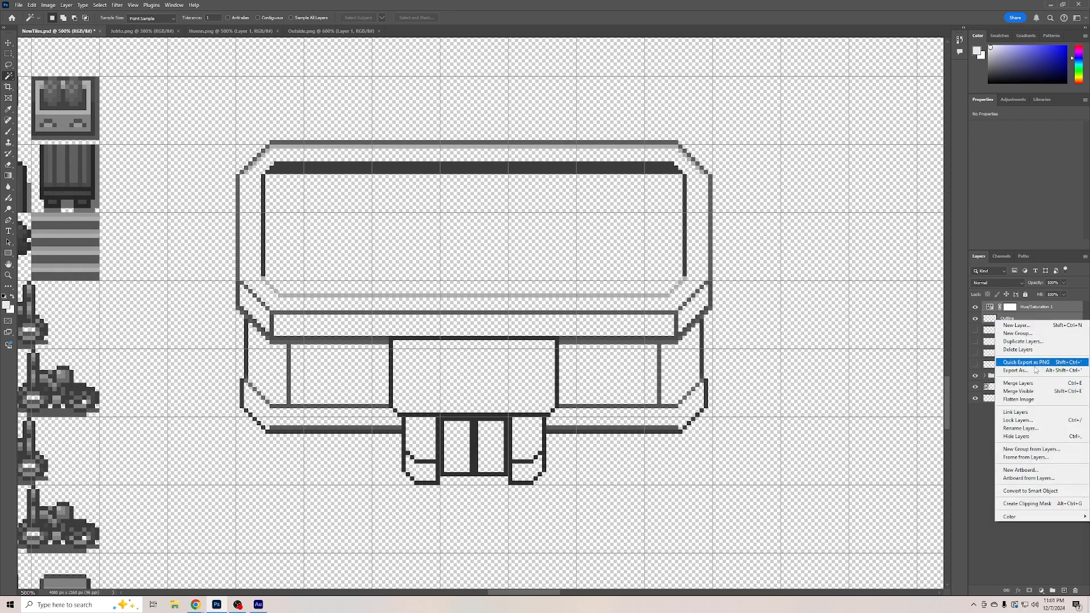
click(1028, 387)
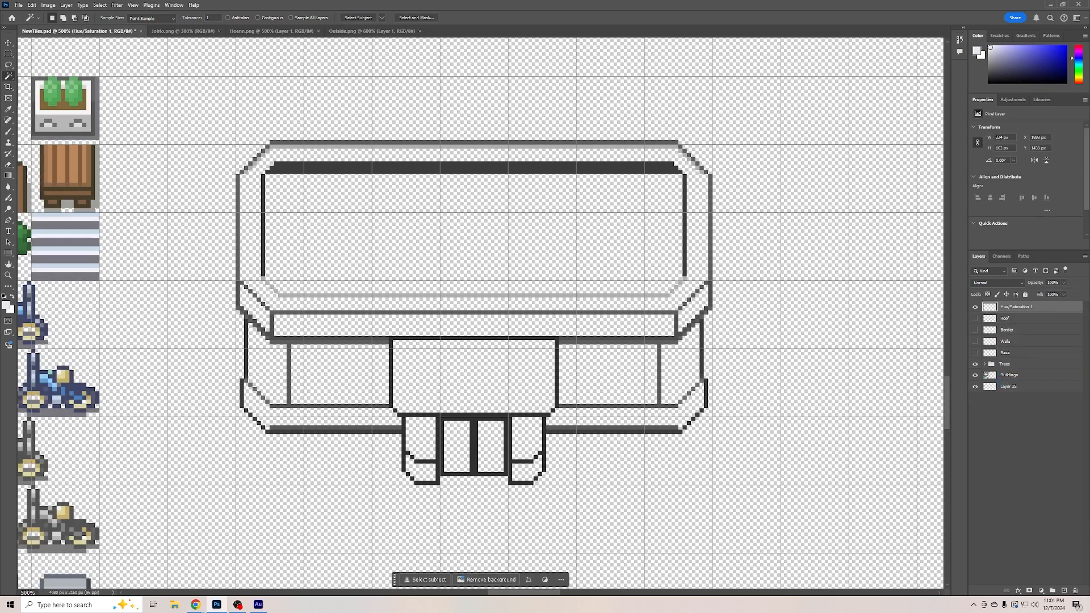
Check the darker outline over the other building layers, and hide every layer of this building except Roof
click(975, 331)
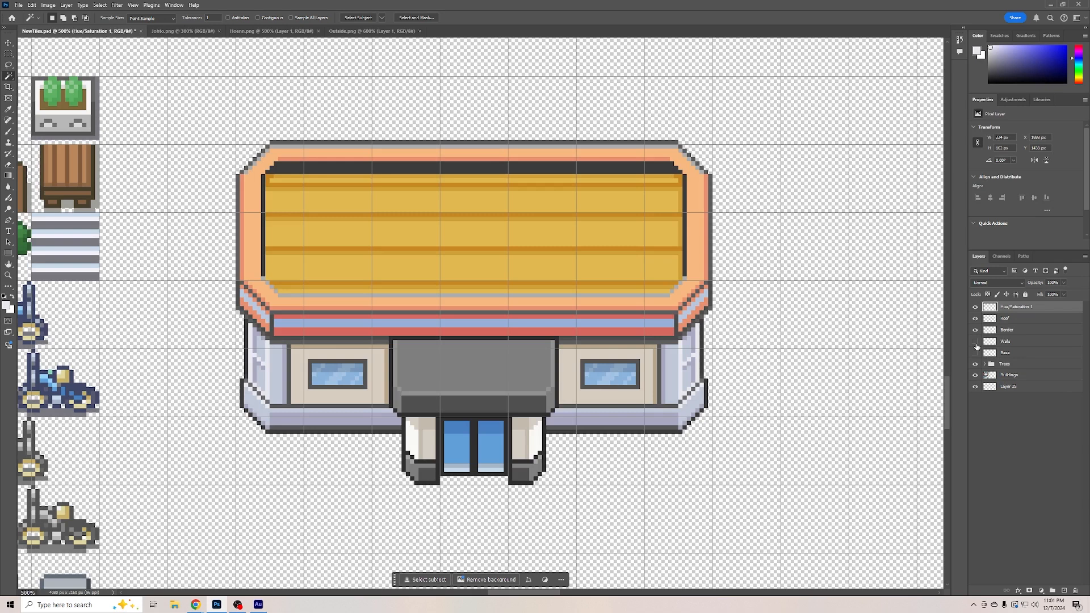
click(976, 341)
click(976, 353)
click(976, 307)
click(976, 330)
click(976, 342)
click(976, 353)
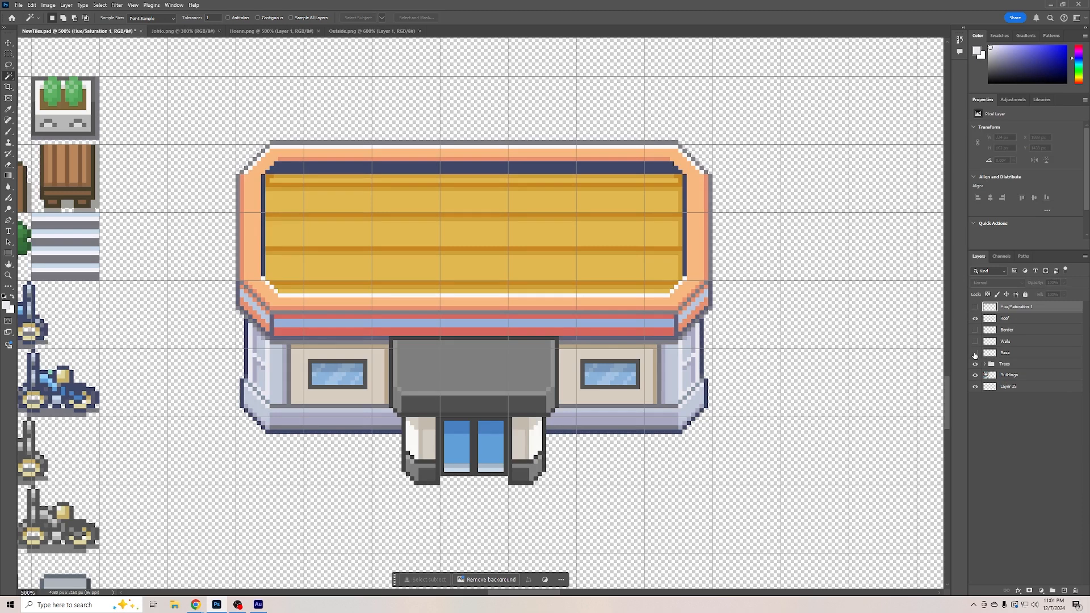
Delete the beige wall panels and the lower facade with the entrance from the Roof layer
click(1005, 319)
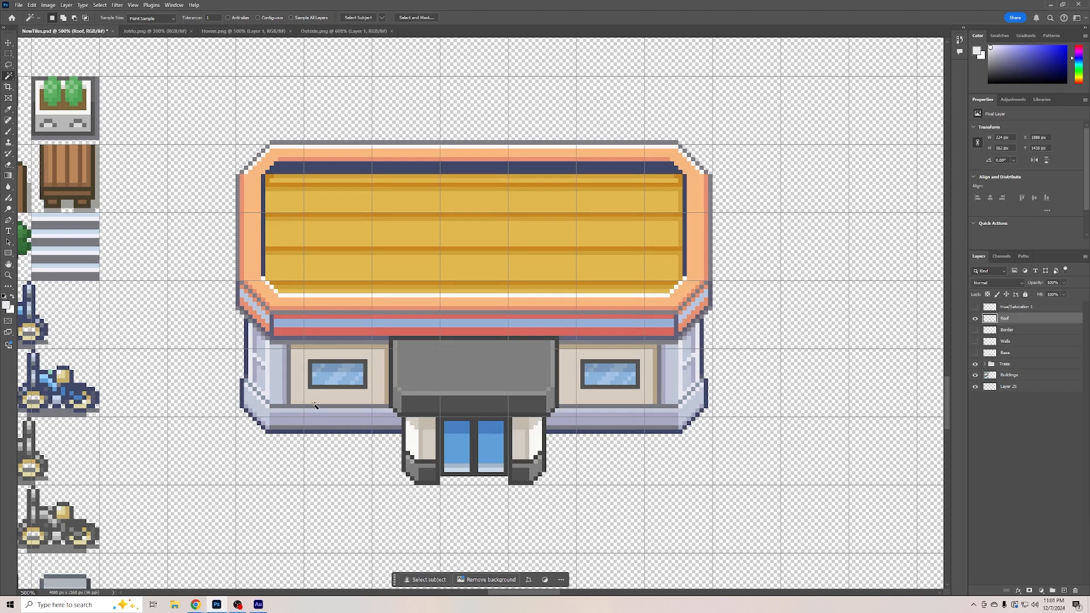
click(296, 379)
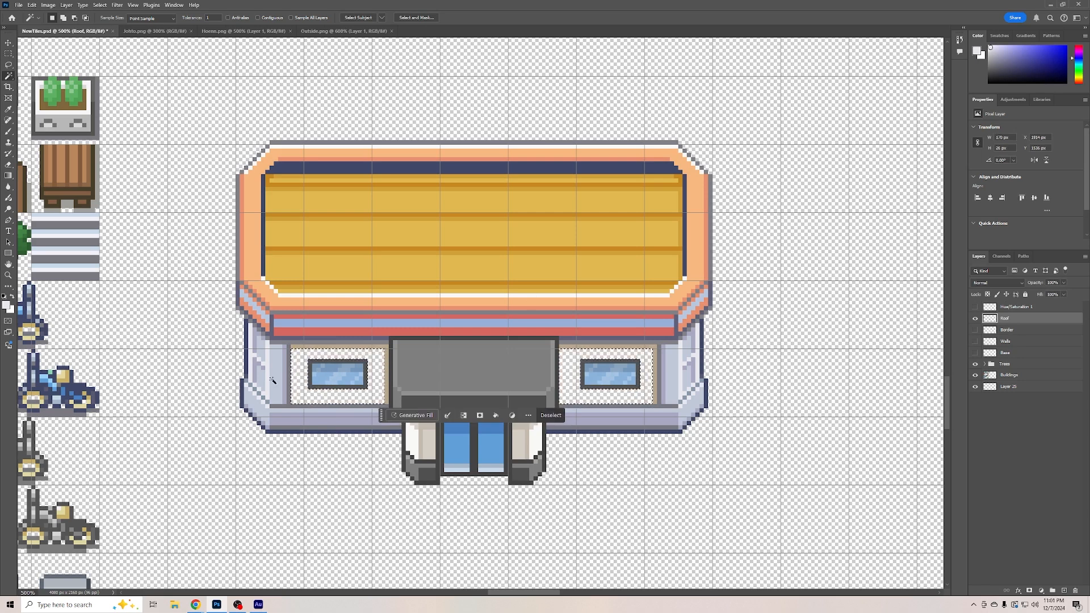
click(9, 53)
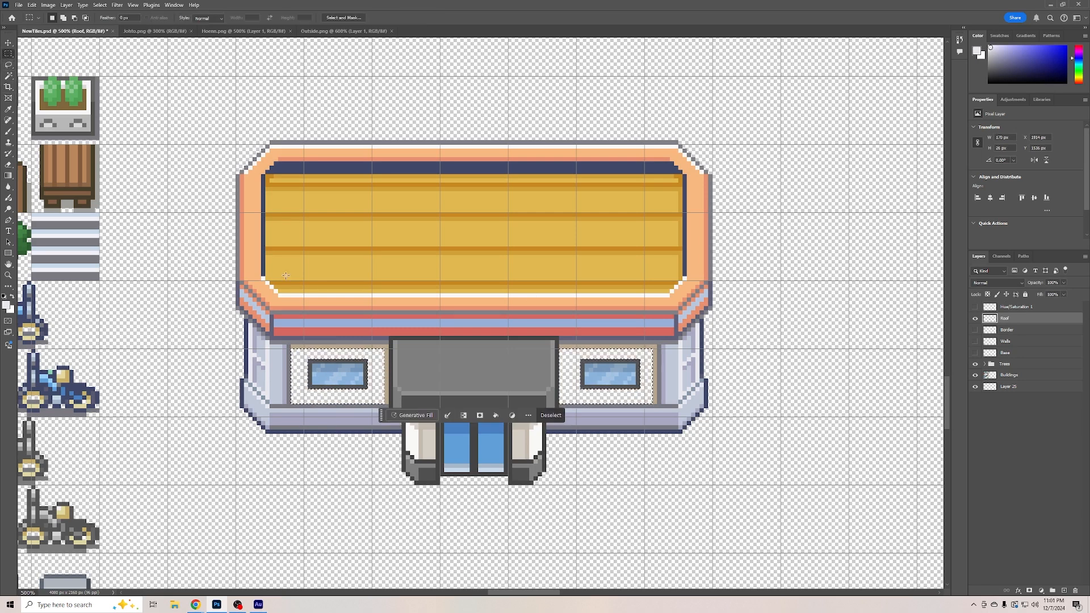
drag(236, 485, 713, 348)
key(ctrl+x)
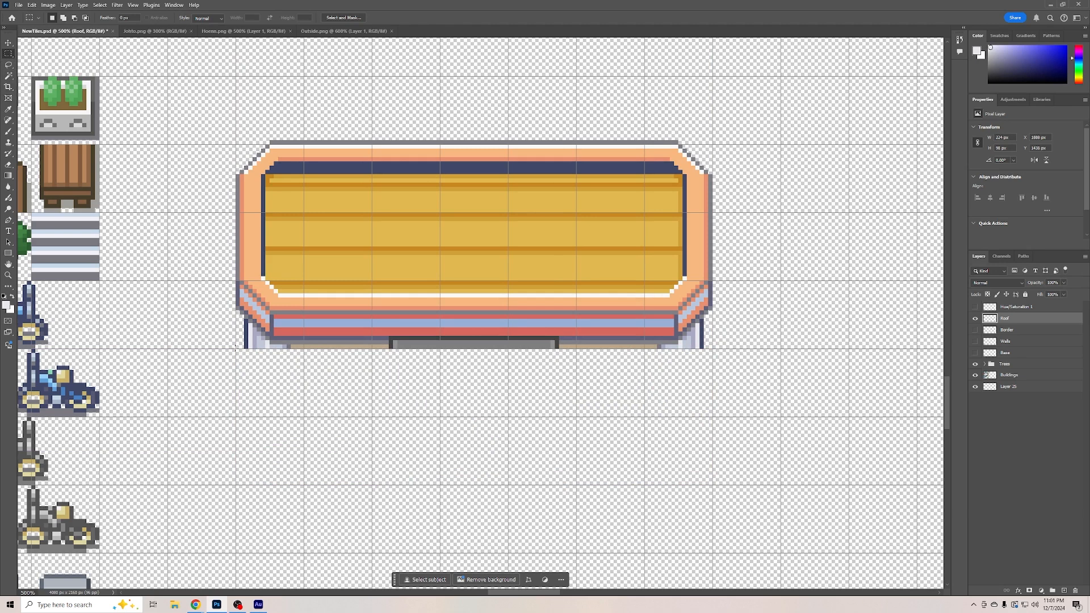
Delete the leftover canopy strip and the beige wall remnants beneath the roof edge from the Roof layer
click(8, 87)
click(8, 75)
key(ctrl+plus)
key(ctrl+plus)
scroll(477, 317, down, 1)
click(477, 317)
key(Delete)
click(505, 306)
key(Delete)
click(602, 321)
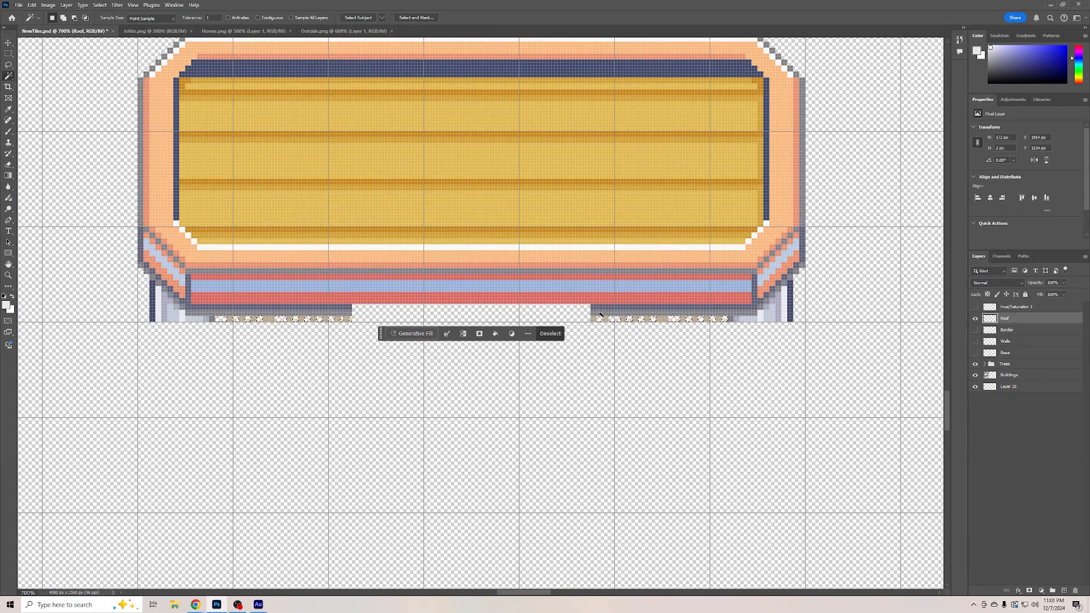
key(Delete)
Delete the gray outlines, pale wall remnants and navy outlines from the Roof layer
click(597, 313)
shift+click(597, 307)
key(Delete)
click(770, 314)
key(Delete)
click(790, 316)
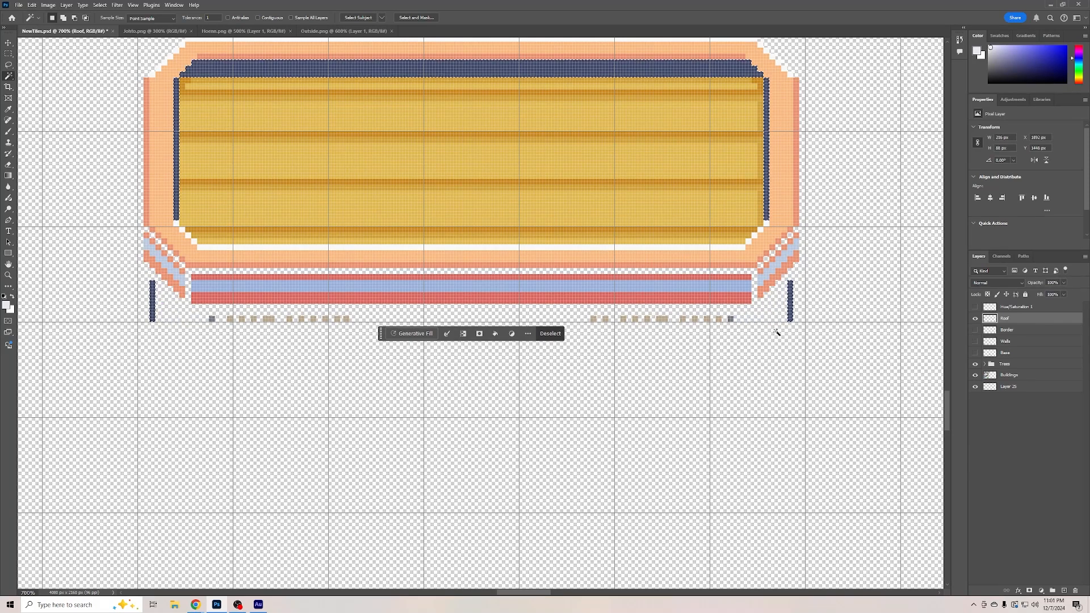
key(Delete)
Delete the stray gray and tan pixels left below the roof on the Roof layer, and clear the selection
click(731, 318)
key(Delete)
click(269, 319)
key(Delete)
click(274, 338)
scroll(568, 318, up, 1)
click(1012, 431)
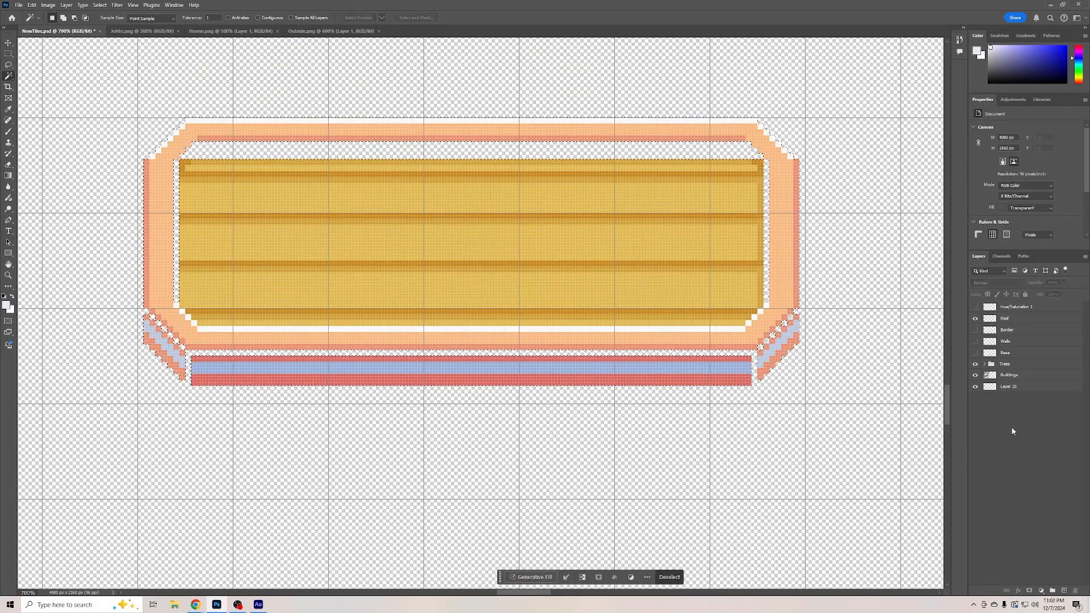
key(ctrl+d)
Add a colorized Hue/Saturation adjustment above Roof with hue about 308, saturation 40 and lightness -3, and merge it with the Roof layer
click(1022, 318)
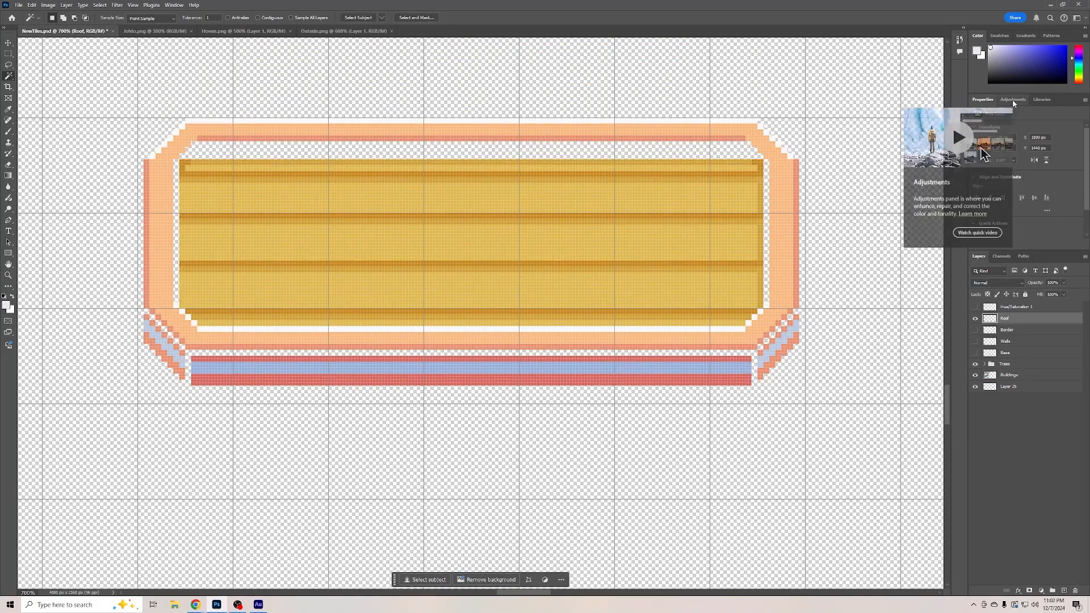
click(1013, 99)
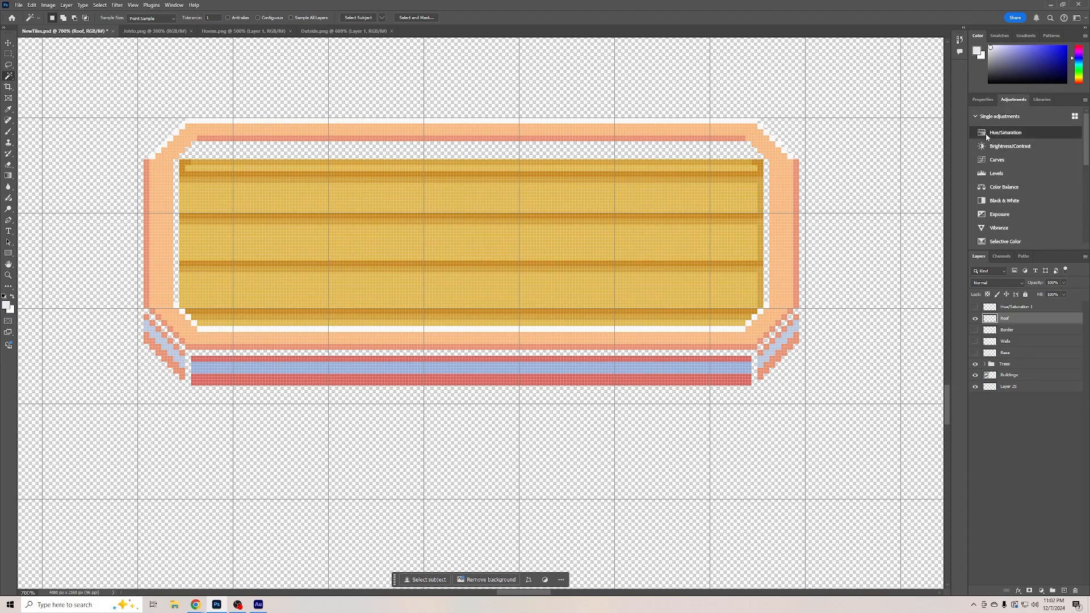
click(986, 133)
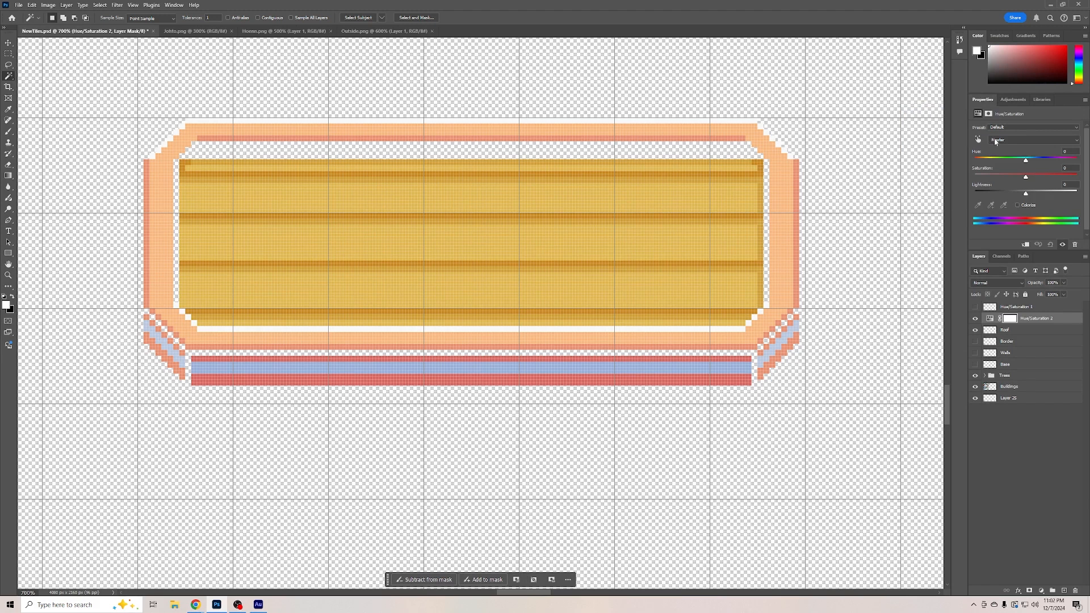
click(1021, 207)
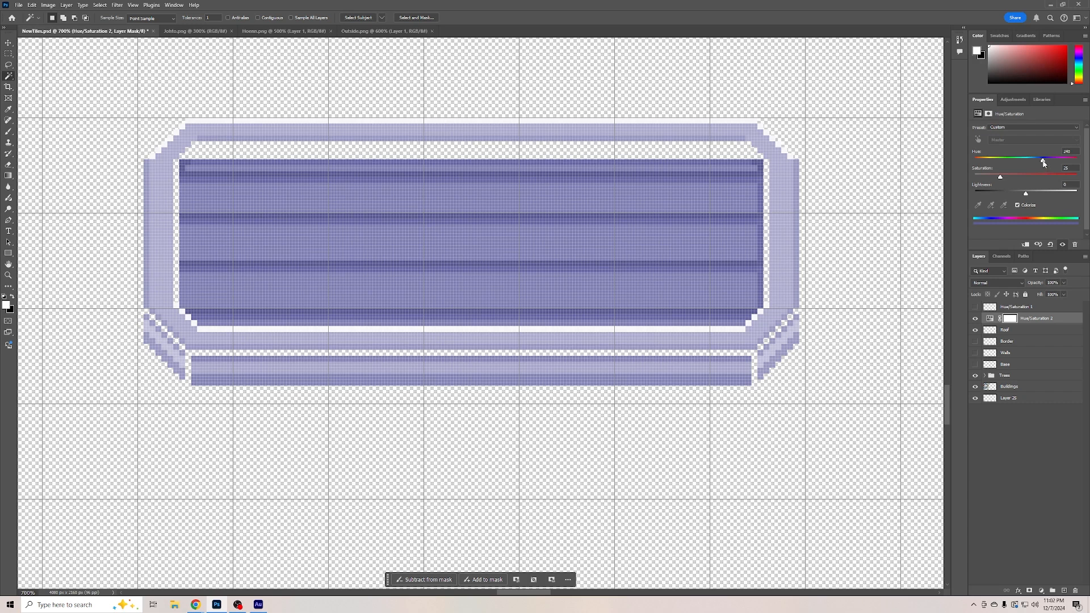
drag(1043, 161, 1064, 170)
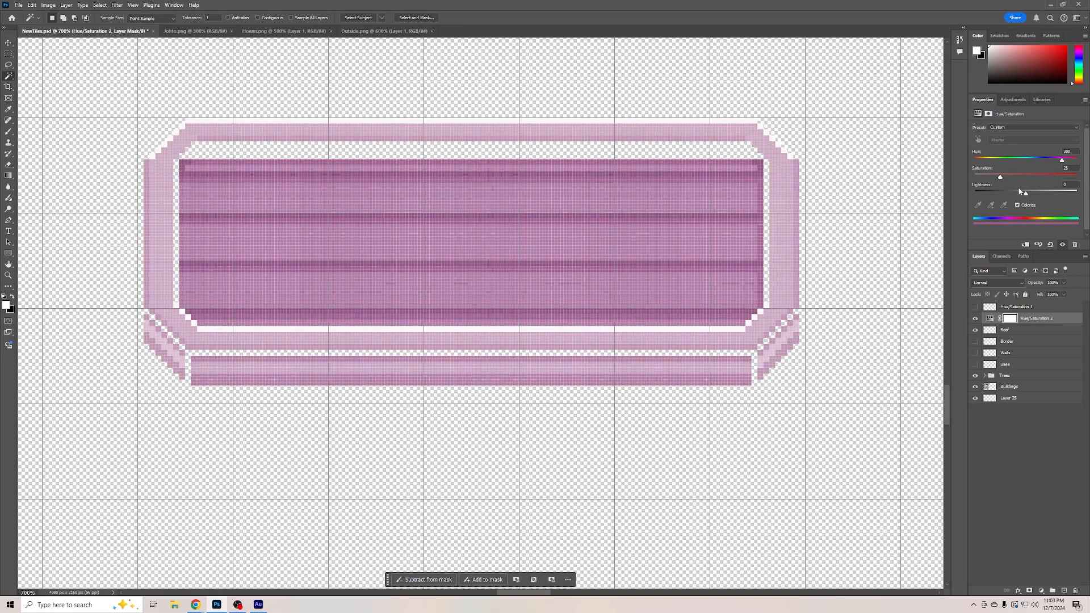
drag(1000, 180, 1025, 196)
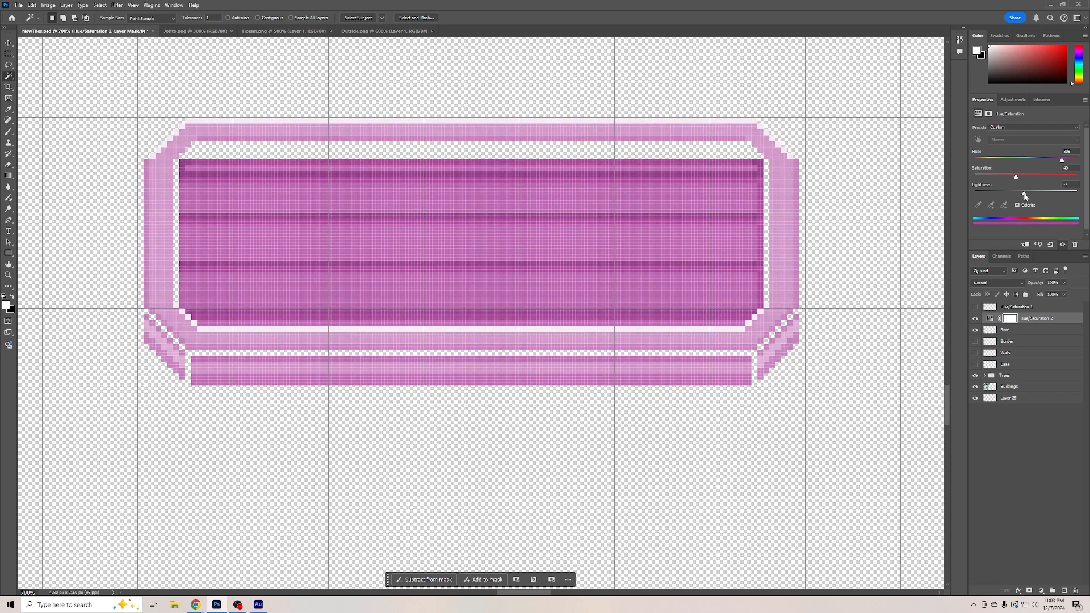
right_click(1021, 334)
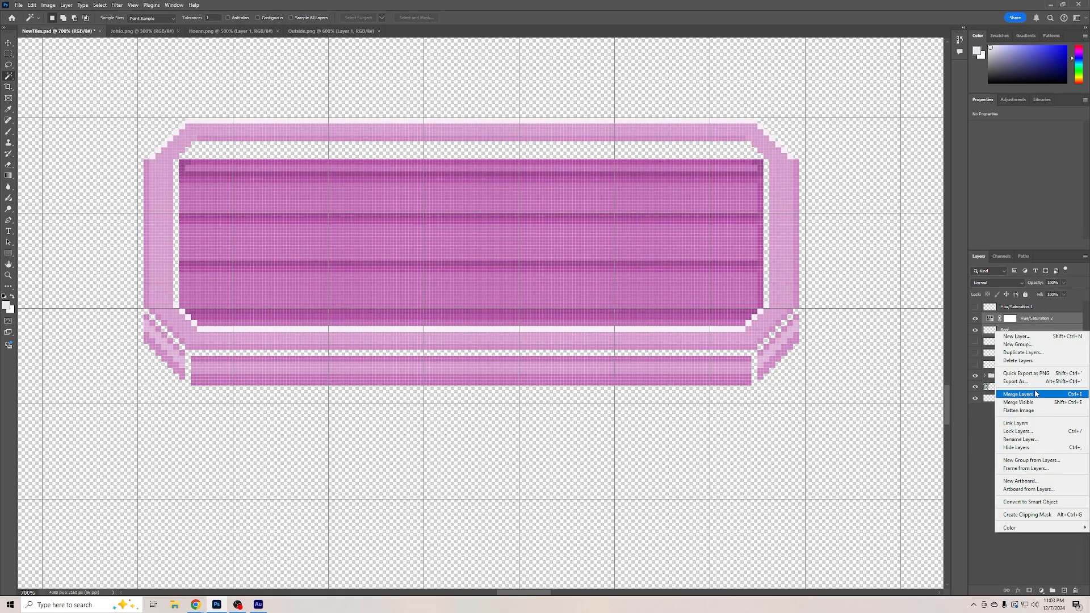
click(1017, 395)
Show the Border and grayscale outline layers, and switch the outline on and off to compare it with the original outline
click(975, 330)
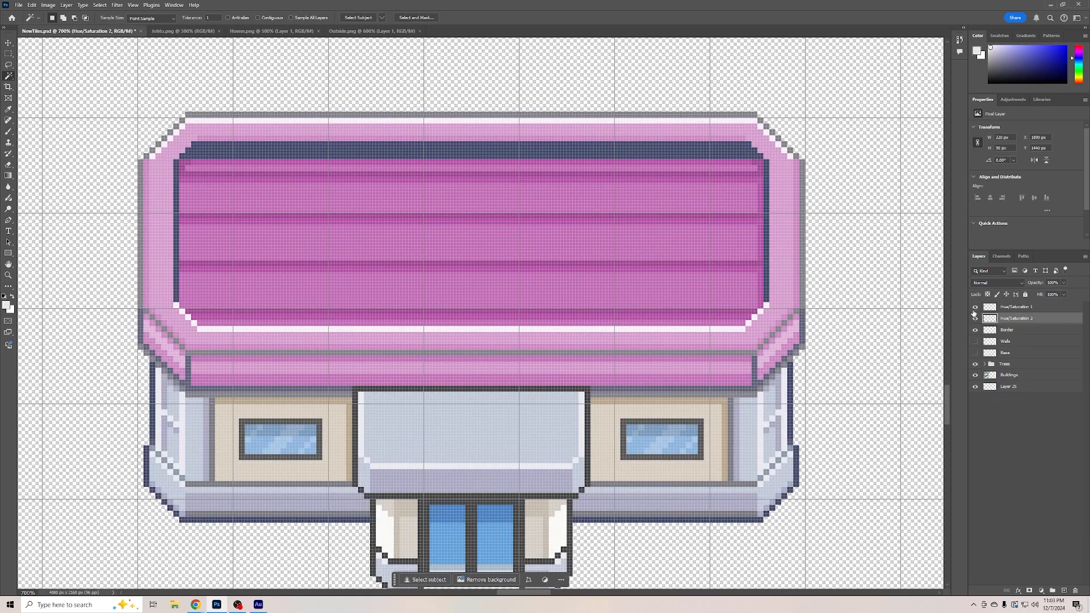
click(976, 307)
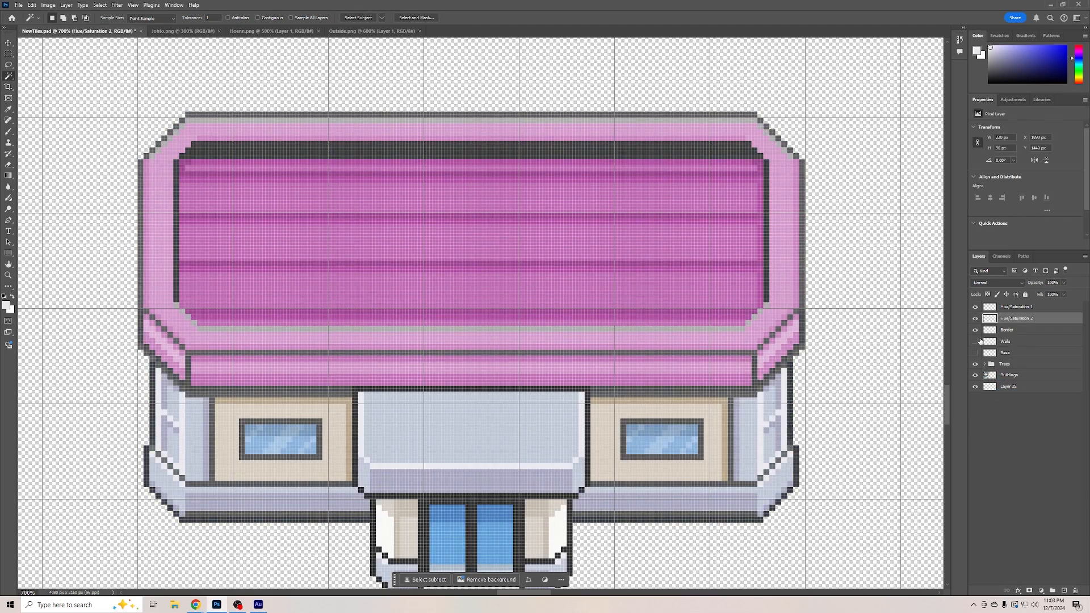
click(975, 307)
click(975, 307)
click(976, 307)
click(976, 307)
click(976, 307)
click(976, 307)
Delete the light gray highlight lines around the roof from the Hue/Saturation 1 outline layer, and clear the selection
click(1008, 307)
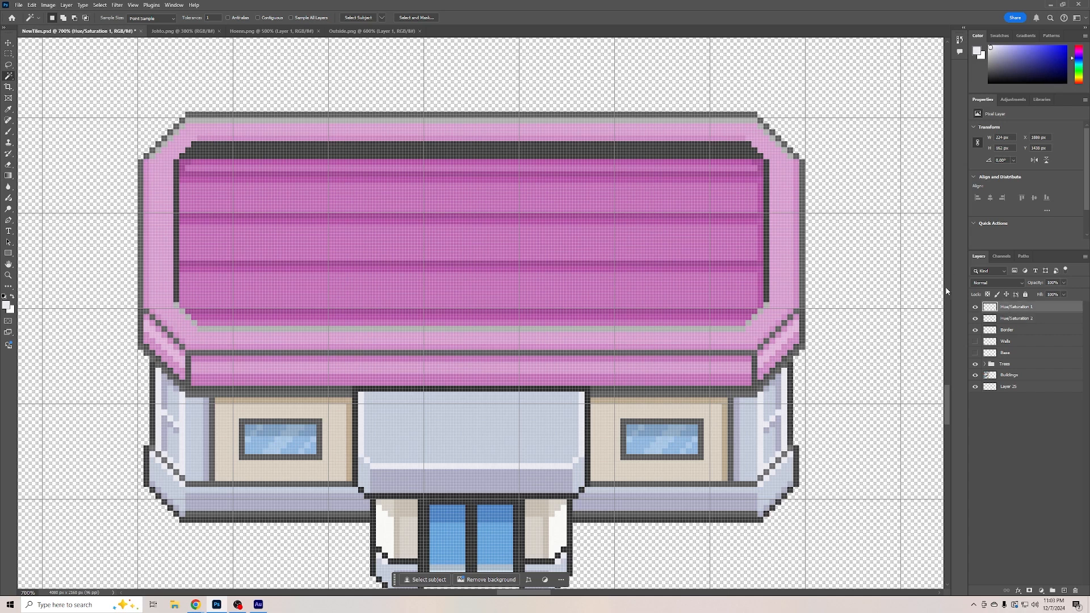
click(786, 149)
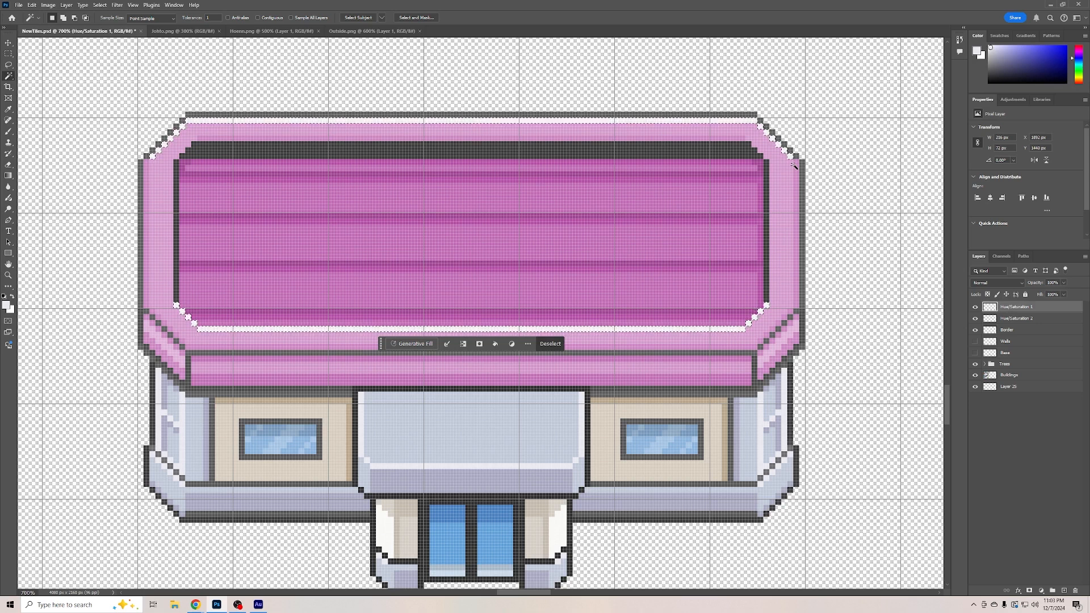
click(851, 179)
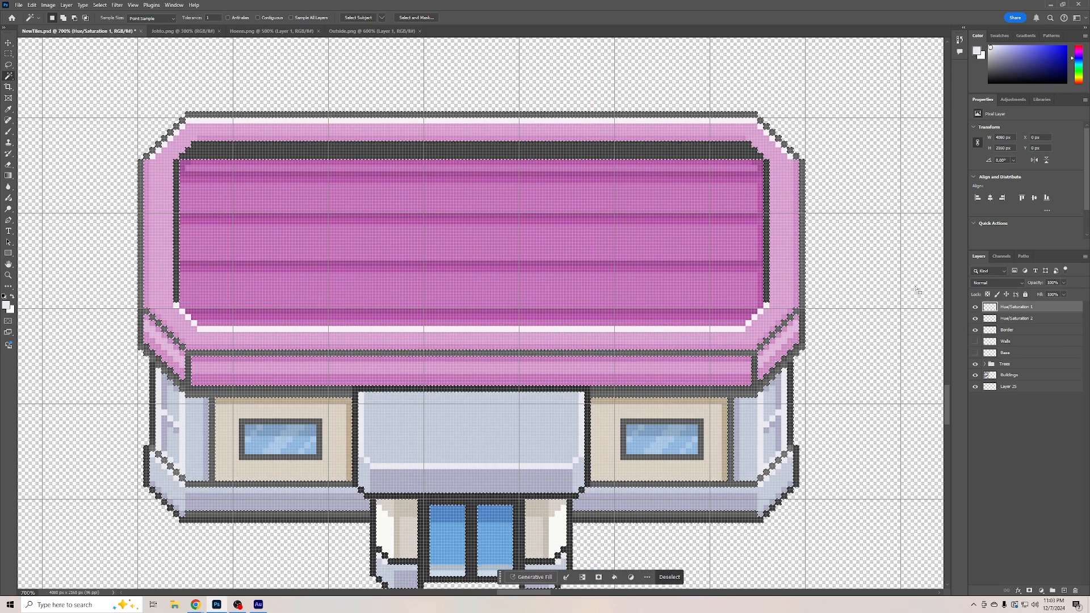
click(1013, 320)
key(ctrl+d)
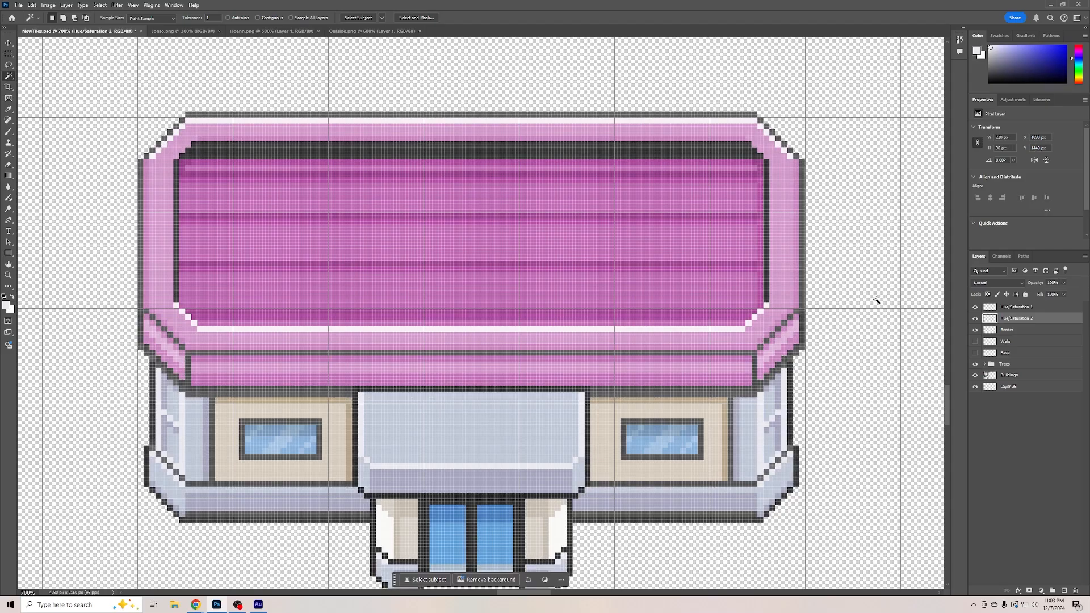
Examine the pink-roofed building at tileset scale beside the other tiles and again up close
key(ctrl+minus)
key(ctrl+minus)
key(ctrl+minus)
key(ctrl+minus)
key(ctrl+minus)
key(ctrl+minus)
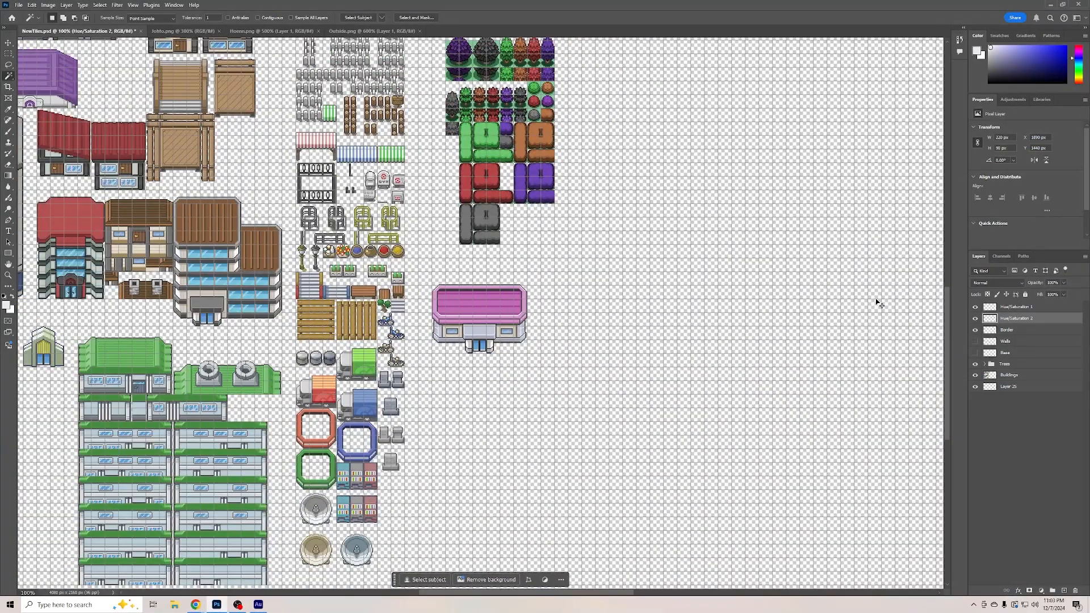
key(ctrl+plus)
key(ctrl+plus)
key(ctrl+plus)
key(ctrl+plus)
key(ctrl+plus)
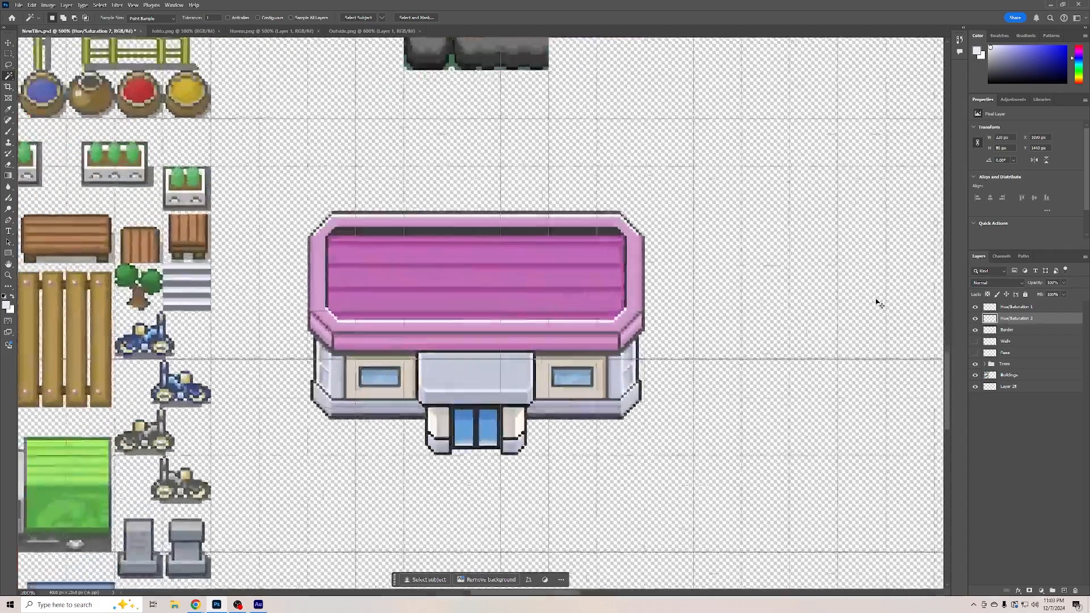
scroll(874, 301, down, 3)
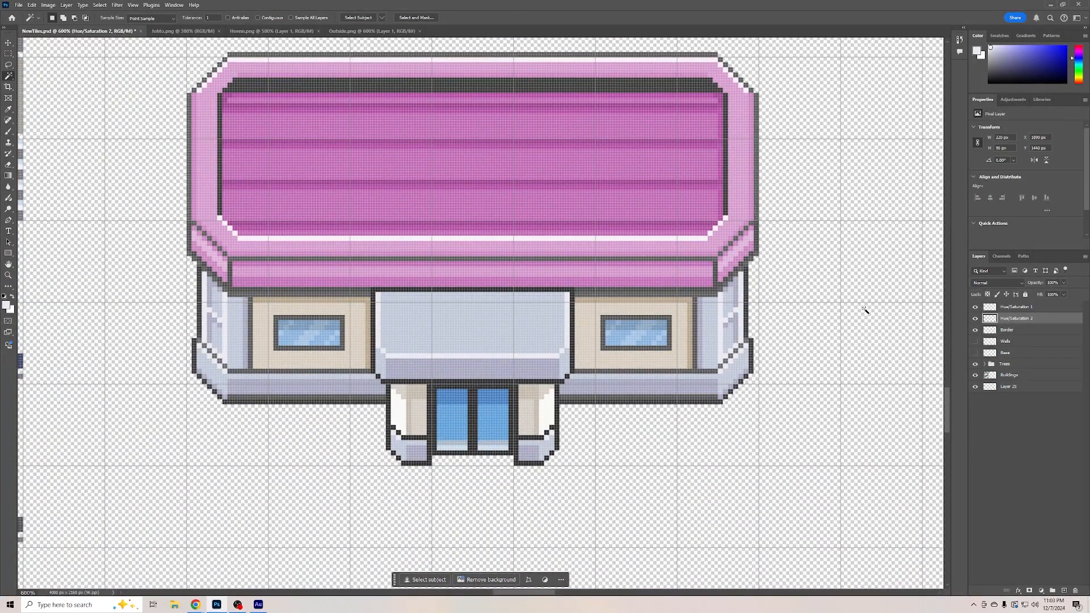
Make Walls the active layer and show it while hiding the outline, recolored roof and Border layers
click(1007, 342)
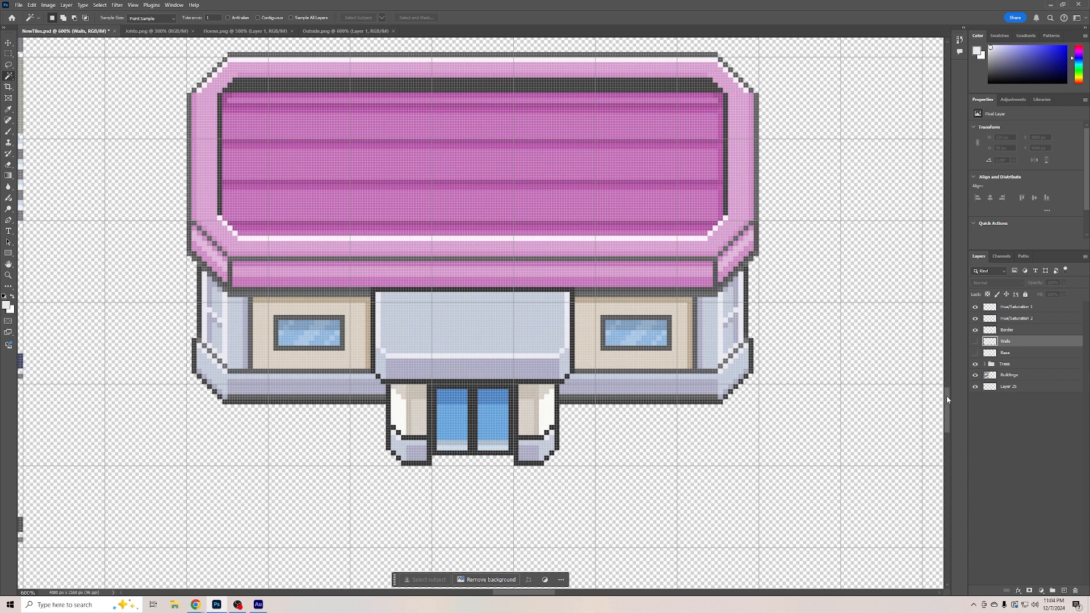
drag(976, 332, 975, 307)
click(976, 341)
click(580, 343)
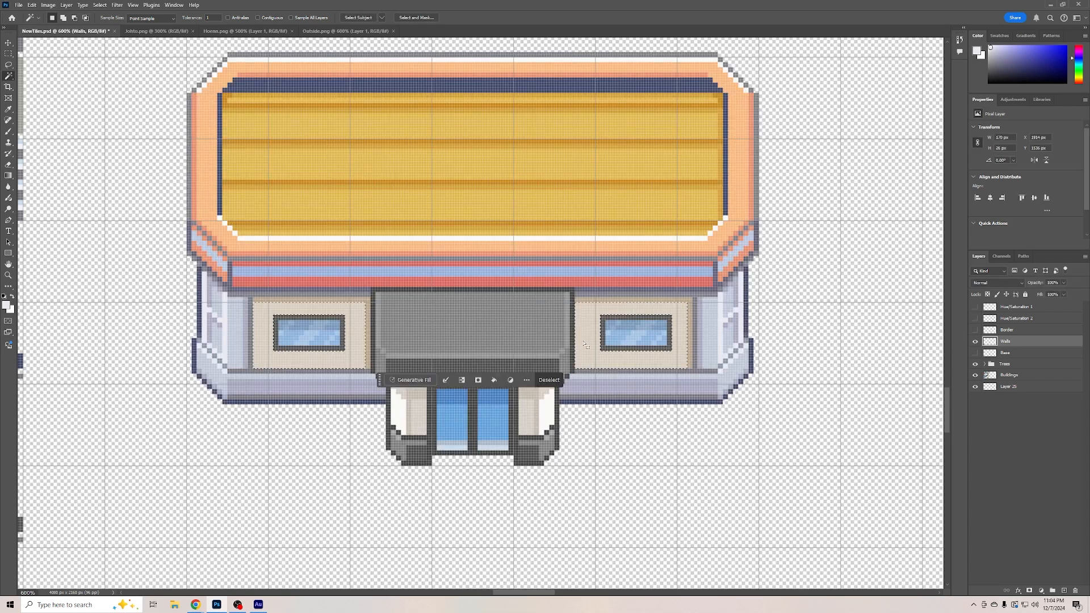
shift+click(591, 301)
key(ctrl+d)
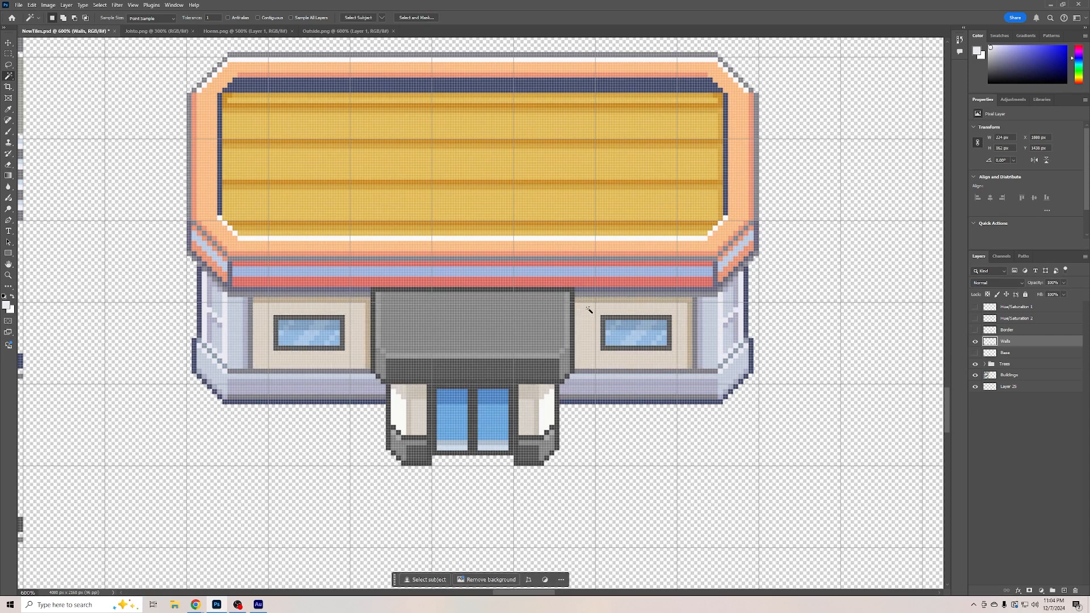
key(ctrl+plus)
key(ctrl+plus)
scroll(629, 436, down, 2)
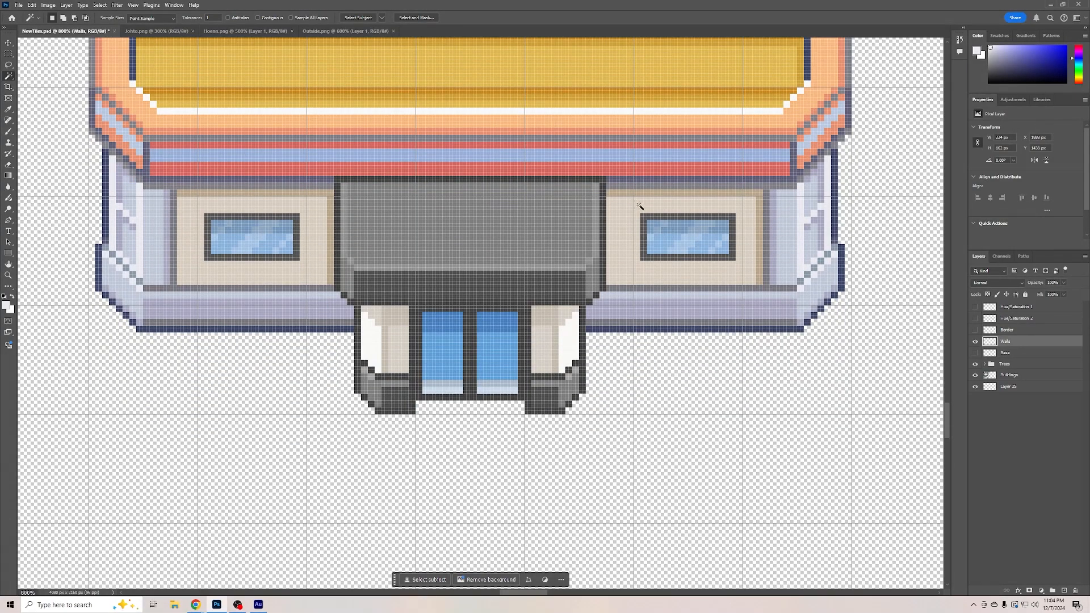
click(9, 54)
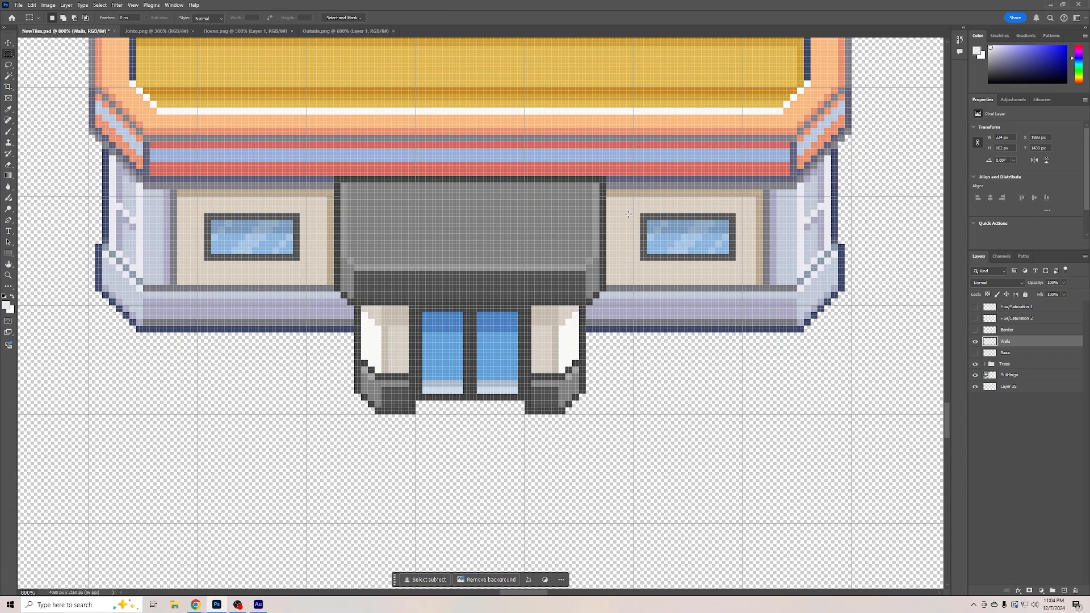
drag(607, 192, 763, 285)
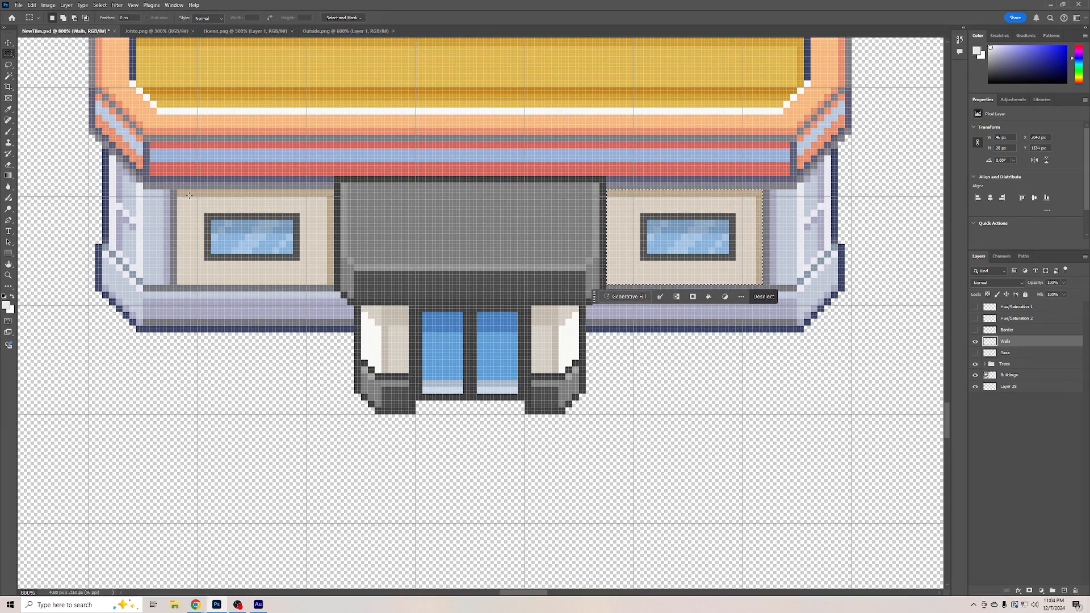
drag(177, 189, 334, 281)
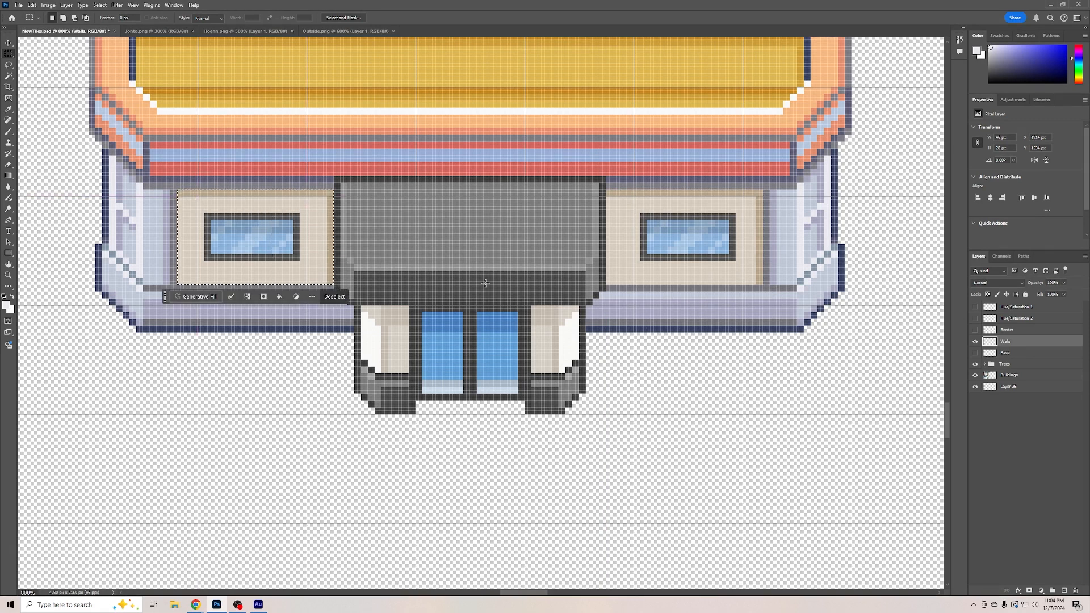
click(206, 260)
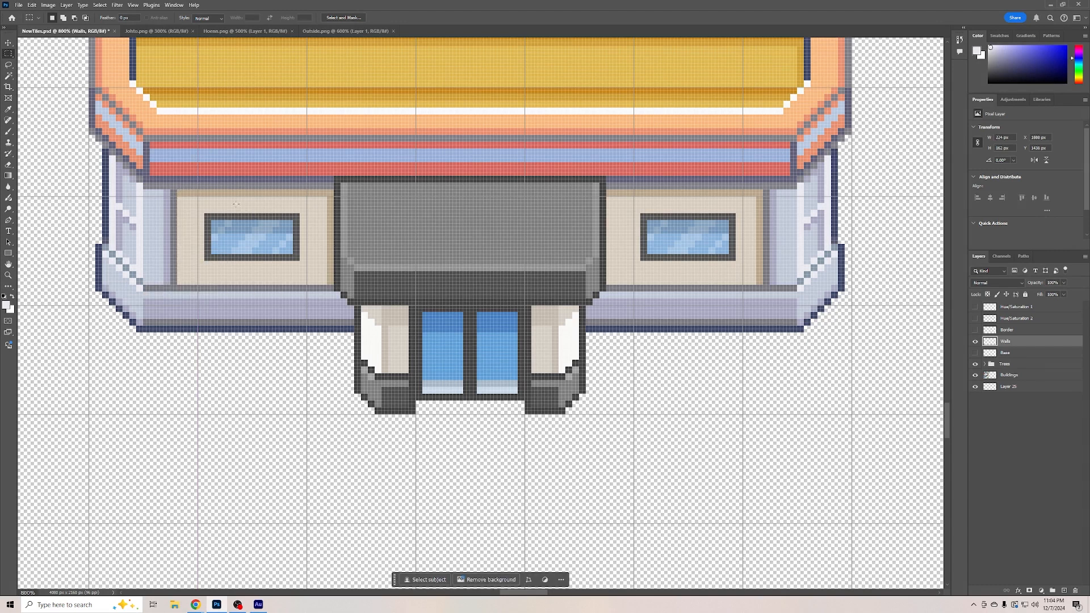
Select the beige wall colors beside the windows and entrance with the Magic Wand, copy them to a new layer, and hide the Walls layer
click(9, 75)
click(203, 194)
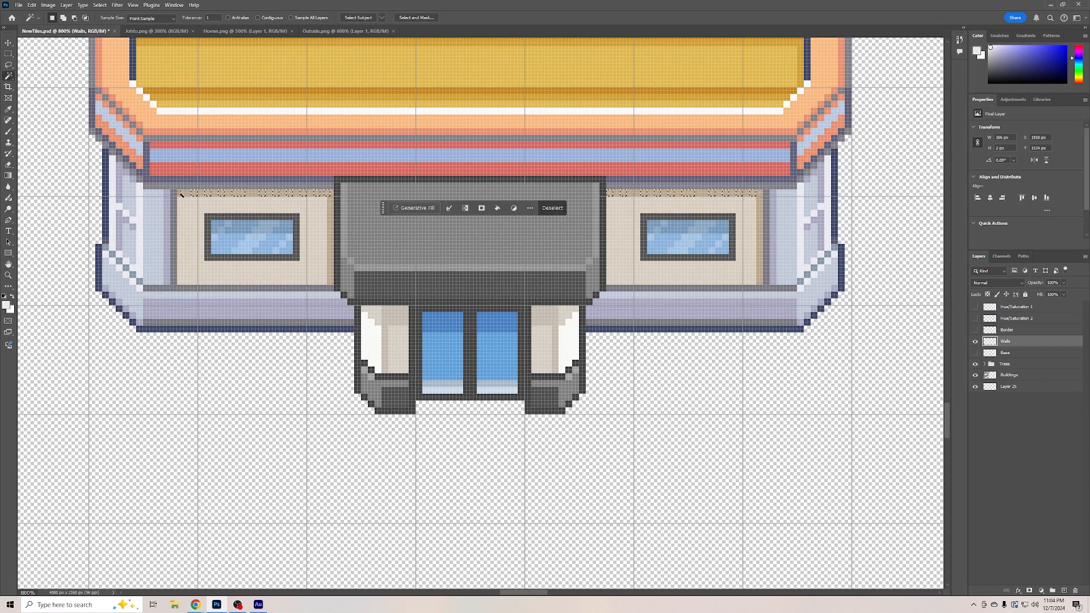
shift+click(193, 213)
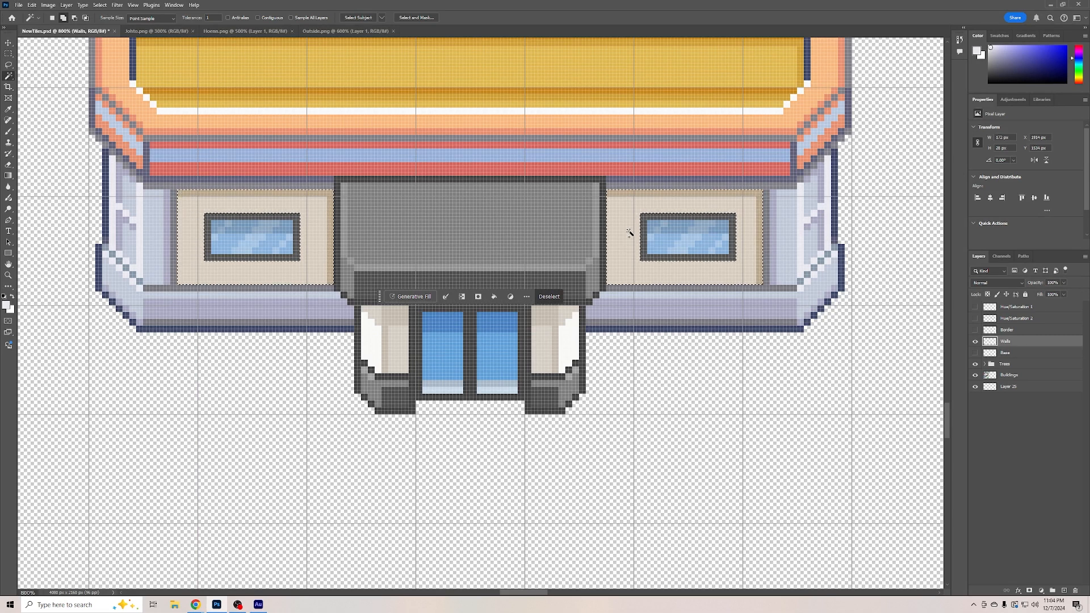
shift+click(554, 347)
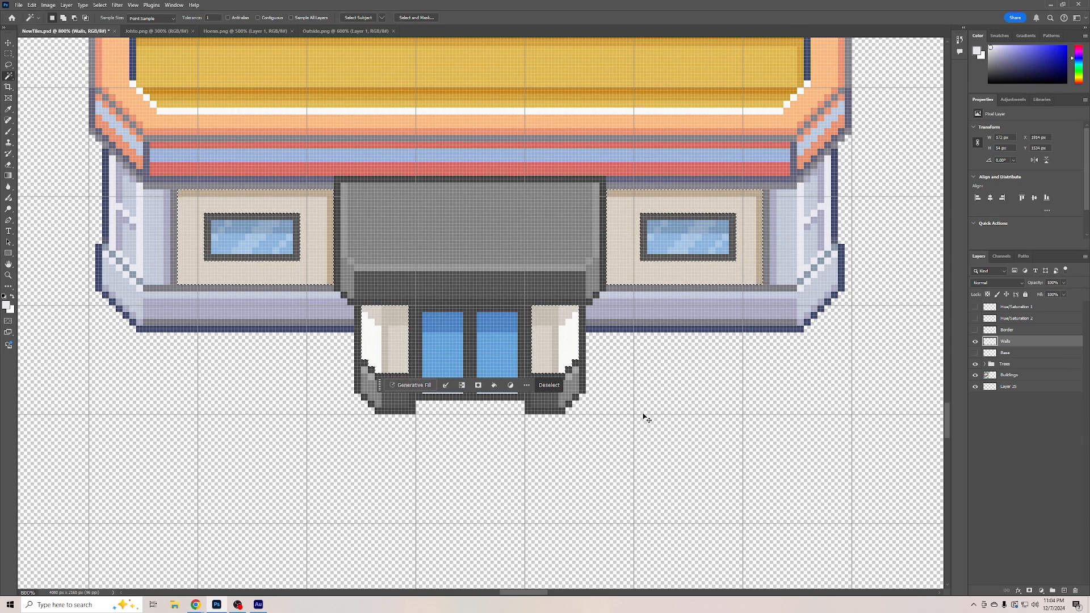
key(ctrl+j)
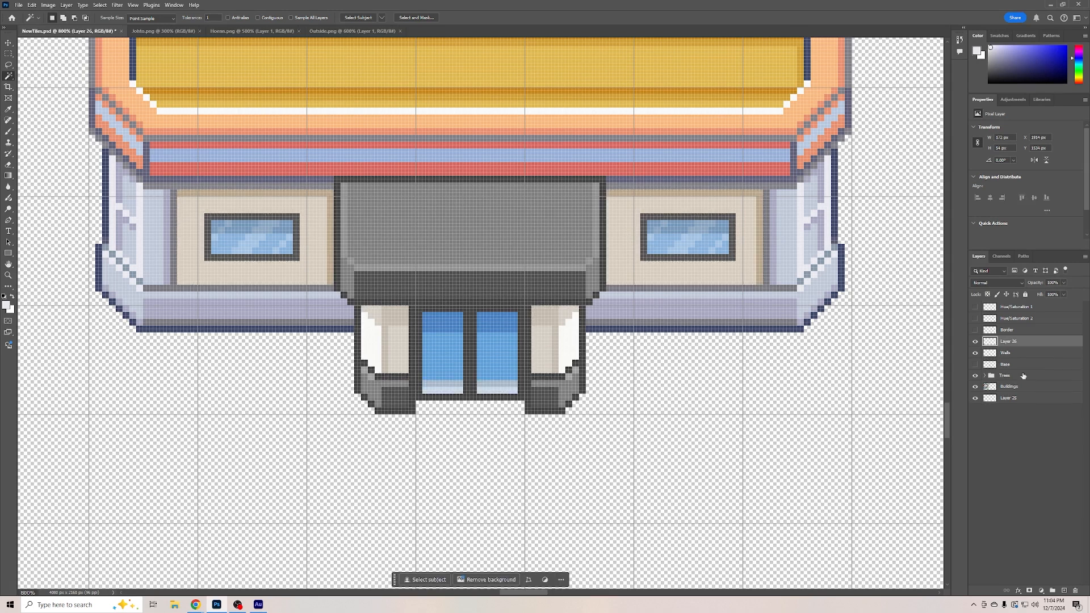
click(976, 353)
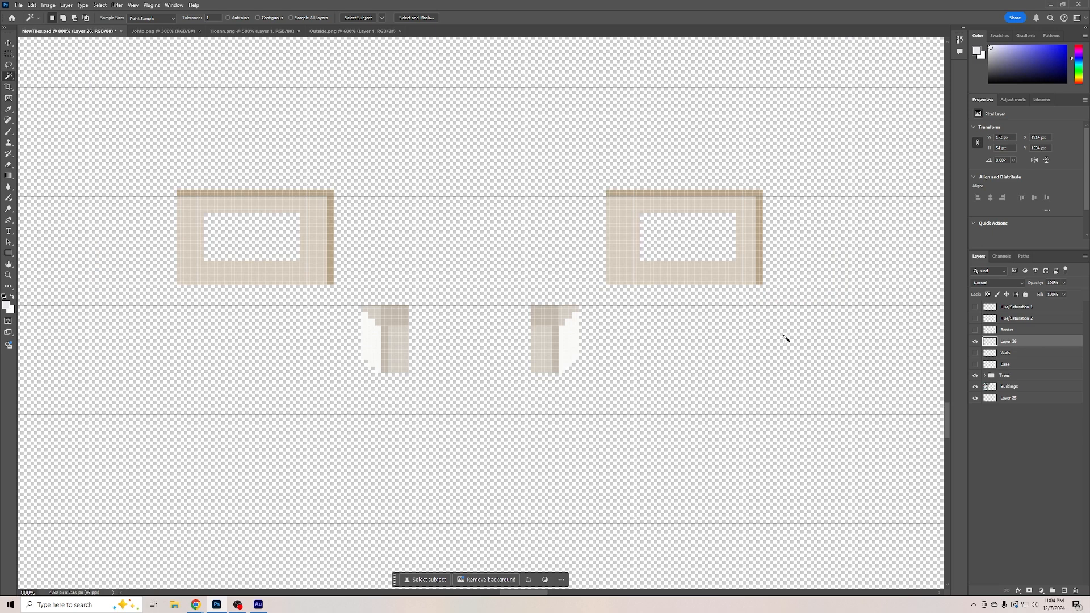
Add a colorizing Hue/Saturation adjustment that turns the copied wall panels pale blue-gray, and merge it with their layer
click(1014, 100)
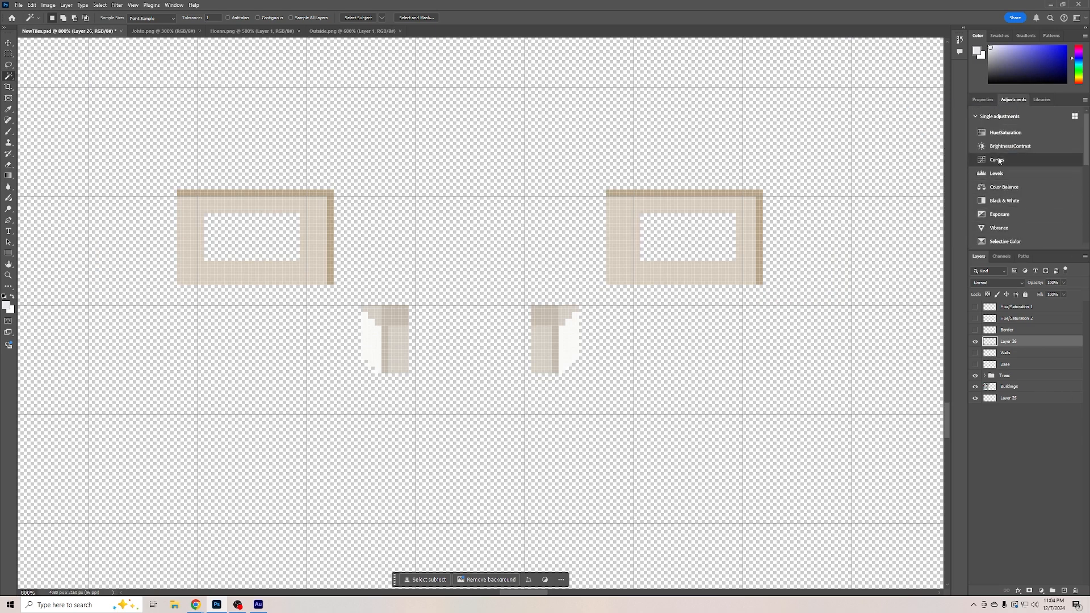
click(1005, 132)
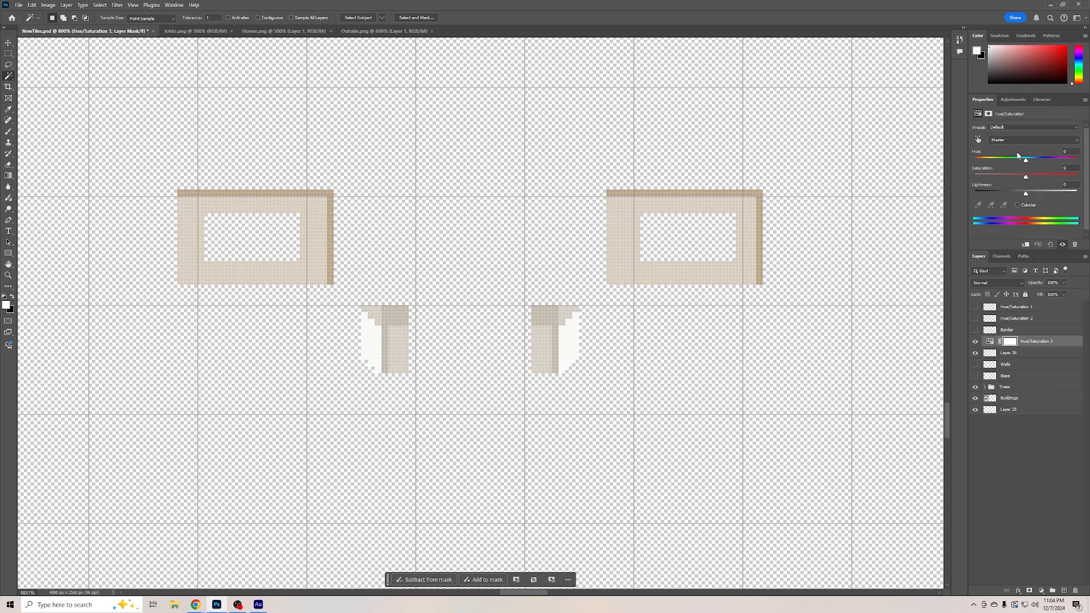
click(1017, 204)
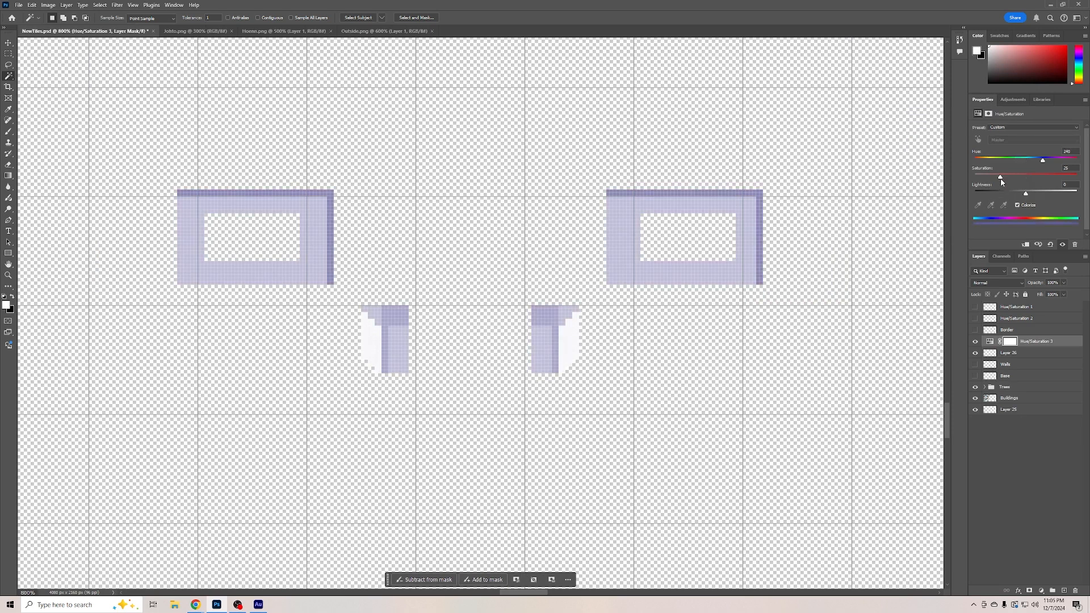
drag(1002, 180, 978, 184)
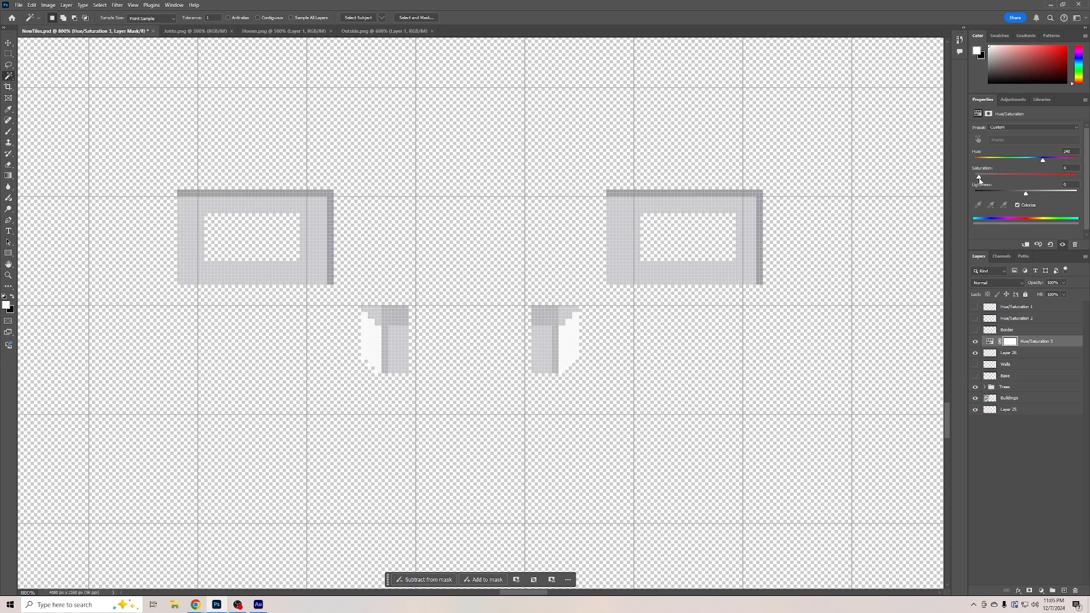
drag(981, 181, 1037, 162)
right_click(1019, 357)
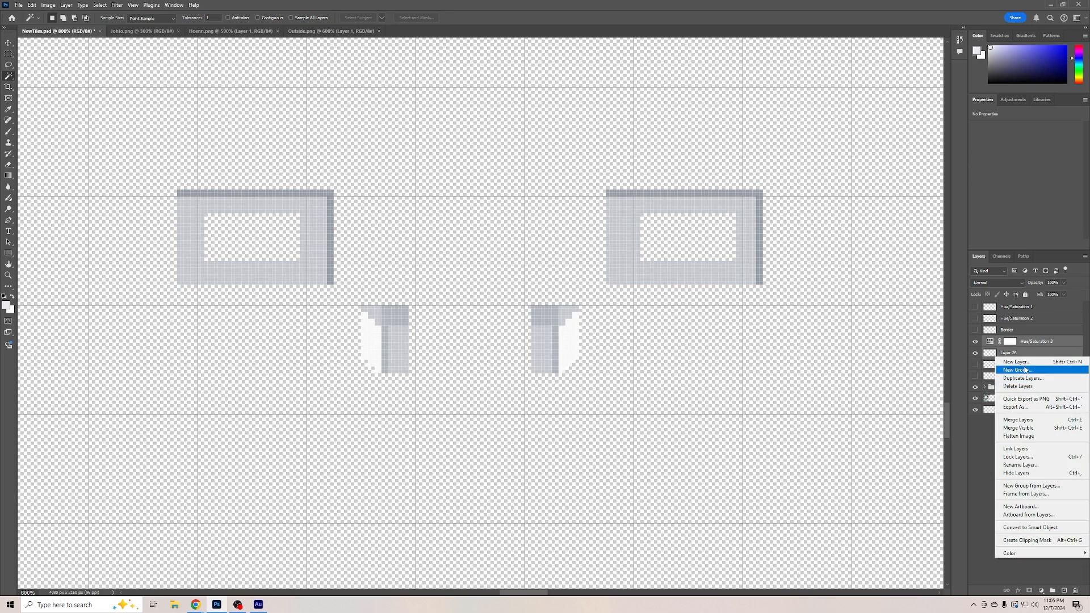
click(1018, 419)
drag(974, 332, 975, 310)
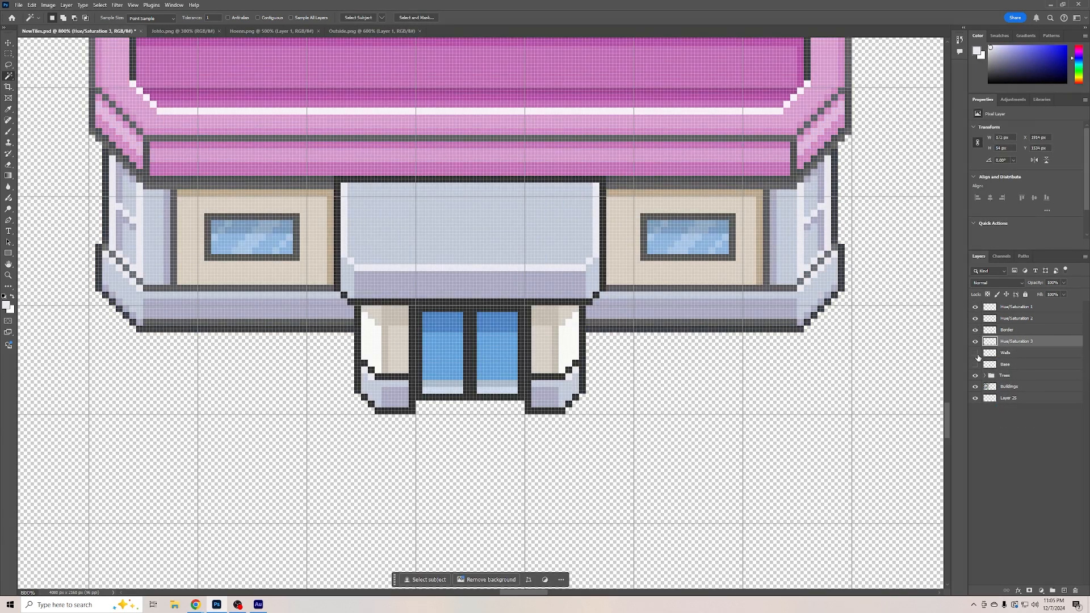
drag(975, 352, 975, 364)
click(1022, 353)
key(ctrl+z)
key(ctrl+z)
shift+click(1008, 357)
key(ctrl+e)
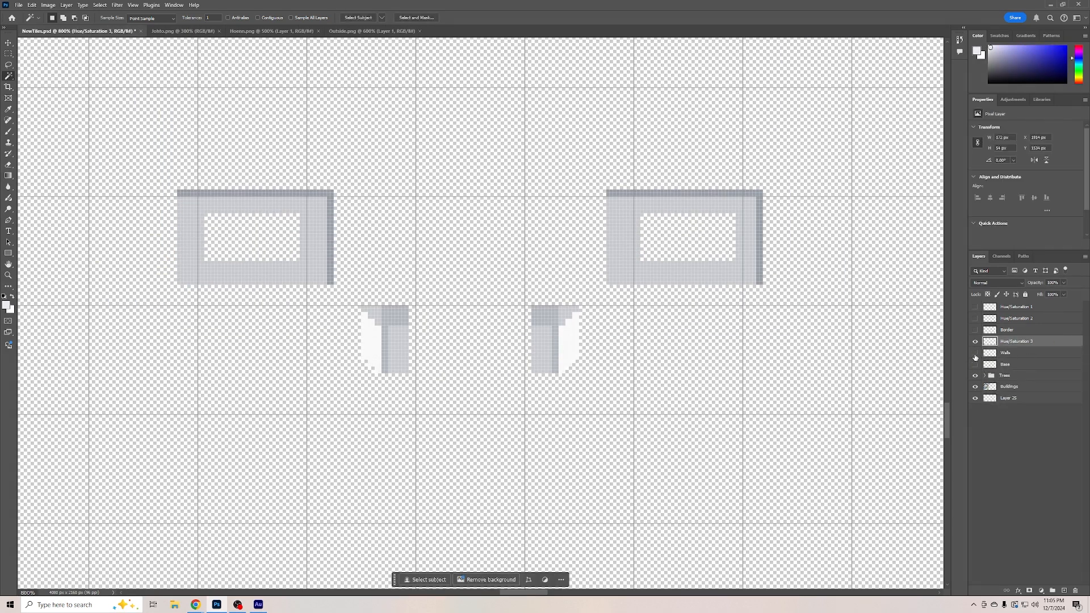
Show the Walls, Base and Border layers, delete the beige wall colors from Border, and clear the selection
drag(975, 352, 976, 364)
click(975, 330)
click(1014, 330)
click(686, 260)
key(Delete)
click(758, 216)
click(730, 193)
click(562, 339)
key(Delete)
click(574, 362)
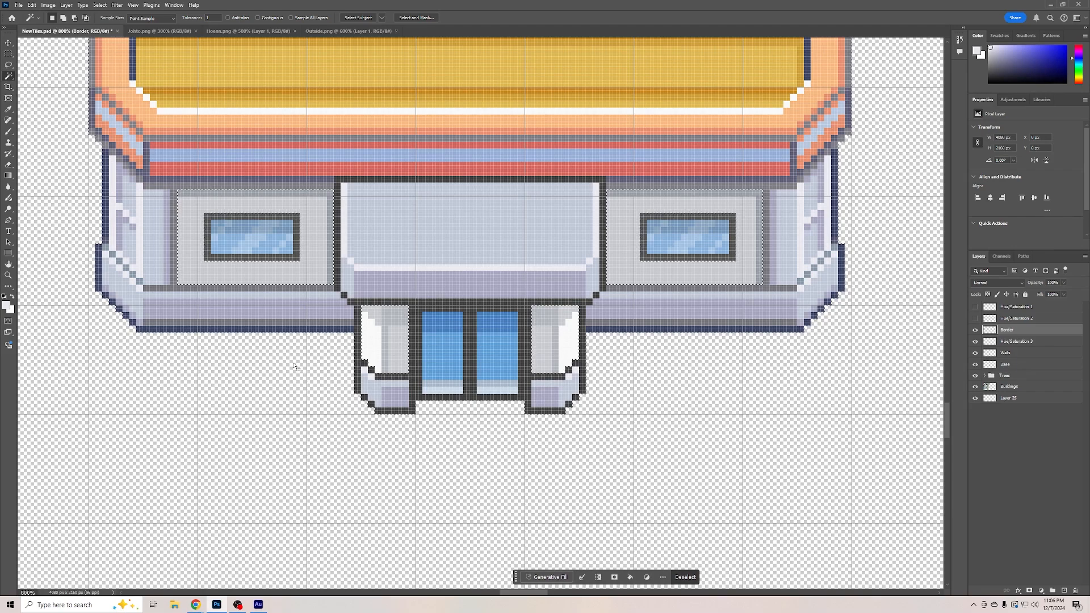
key(ctrl+d)
Examine the building with its gray wall panels at tileset scale and again up close
key(ctrl+minus)
key(ctrl+minus)
key(ctrl+minus)
key(ctrl+minus)
key(ctrl+minus)
key(ctrl+plus)
key(ctrl+plus)
key(ctrl+plus)
key(ctrl+plus)
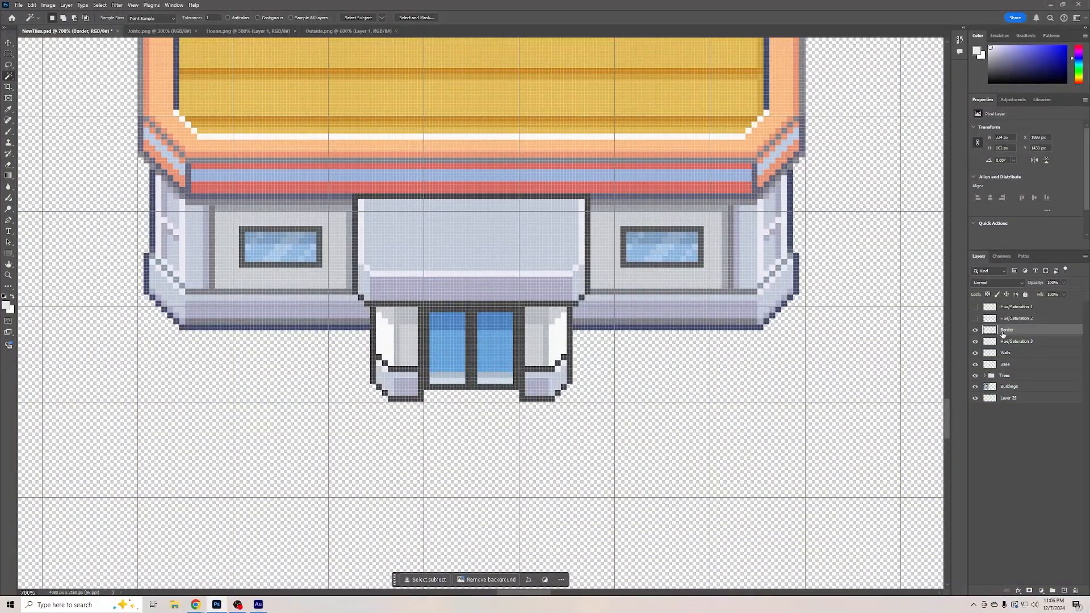
Delete the right window's glass from the Border layer, with the outline and recolored roof shown and Hue/Saturation 3, Walls and Base hidden
click(9, 54)
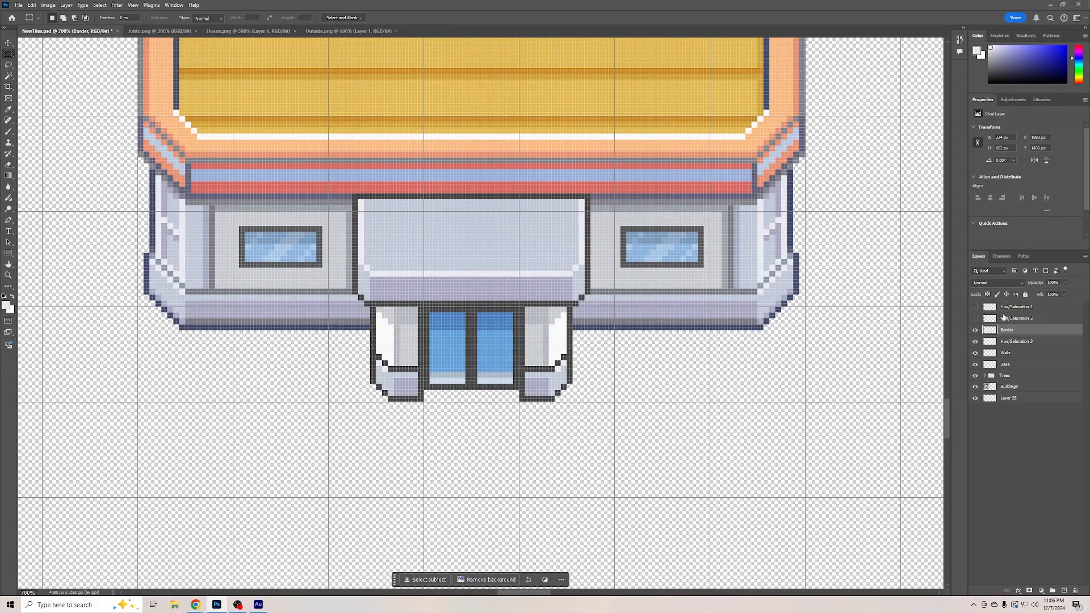
click(976, 318)
click(976, 306)
drag(626, 232, 697, 261)
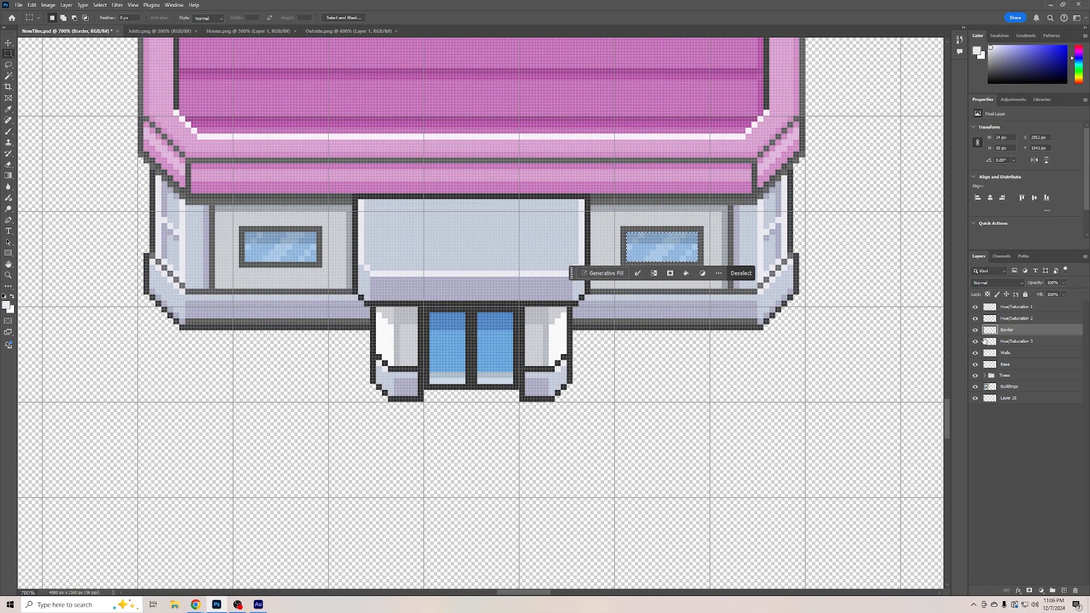
click(976, 341)
click(975, 352)
click(975, 365)
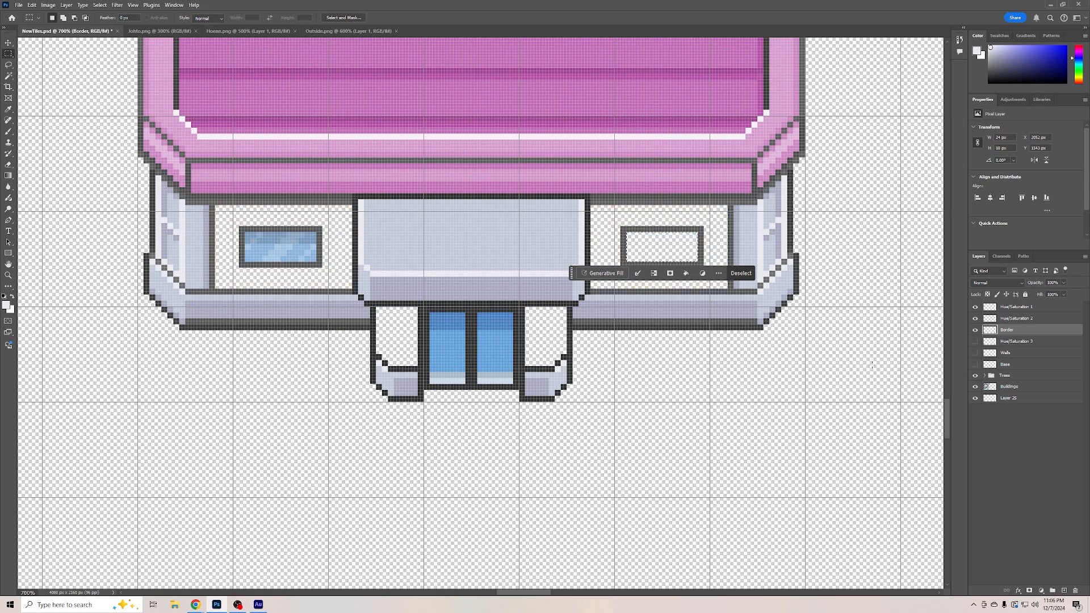
click(271, 281)
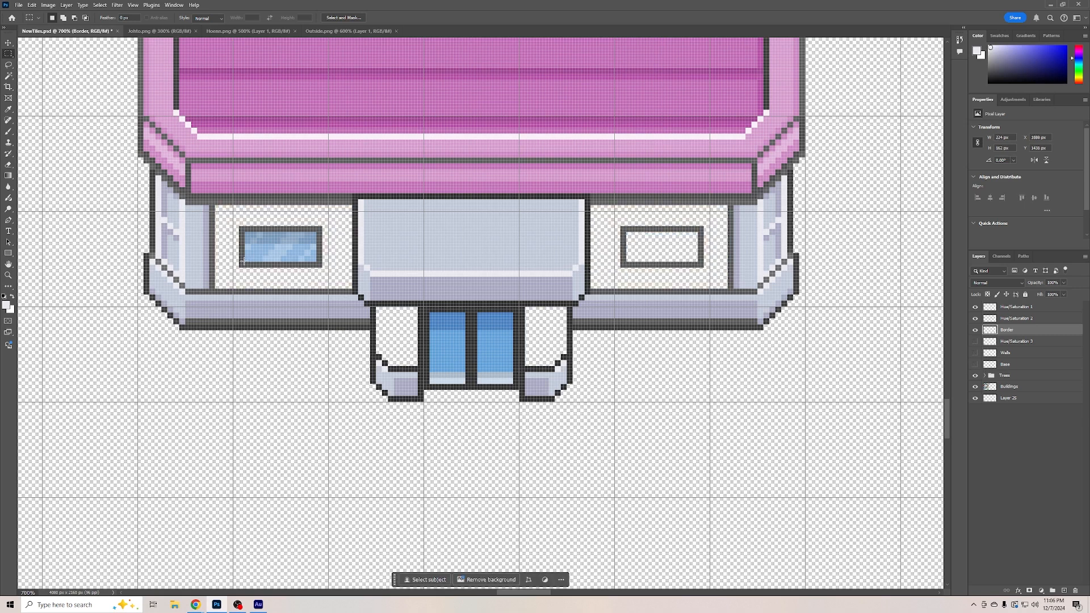
Delete the left window's glass and the blue glass of both entrance doors from the Border layer
drag(245, 262, 317, 236)
key(Delete)
click(712, 396)
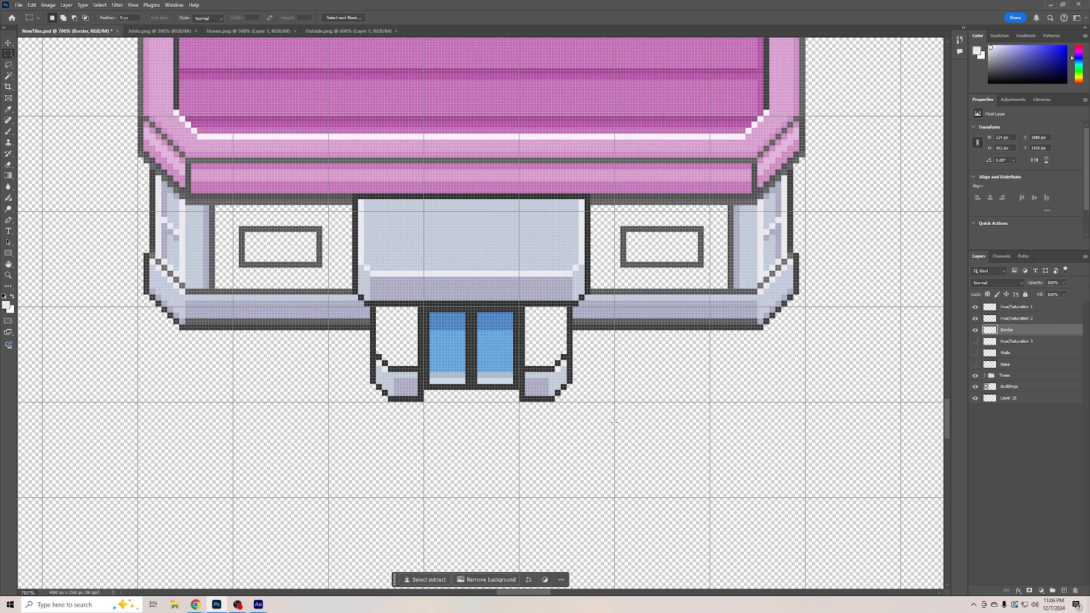
drag(430, 384, 511, 312)
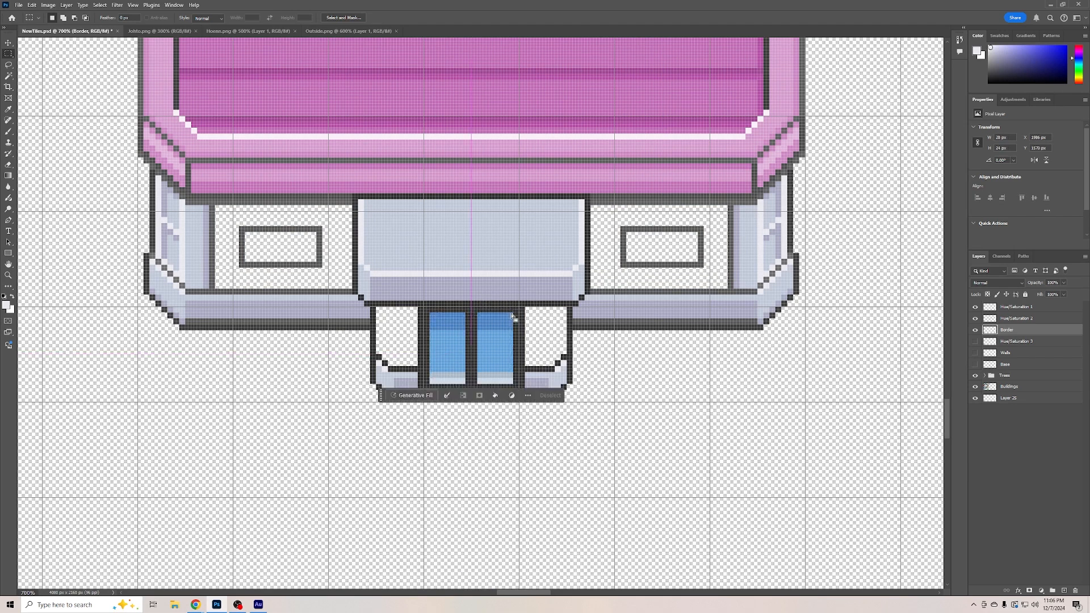
key(Delete)
click(655, 349)
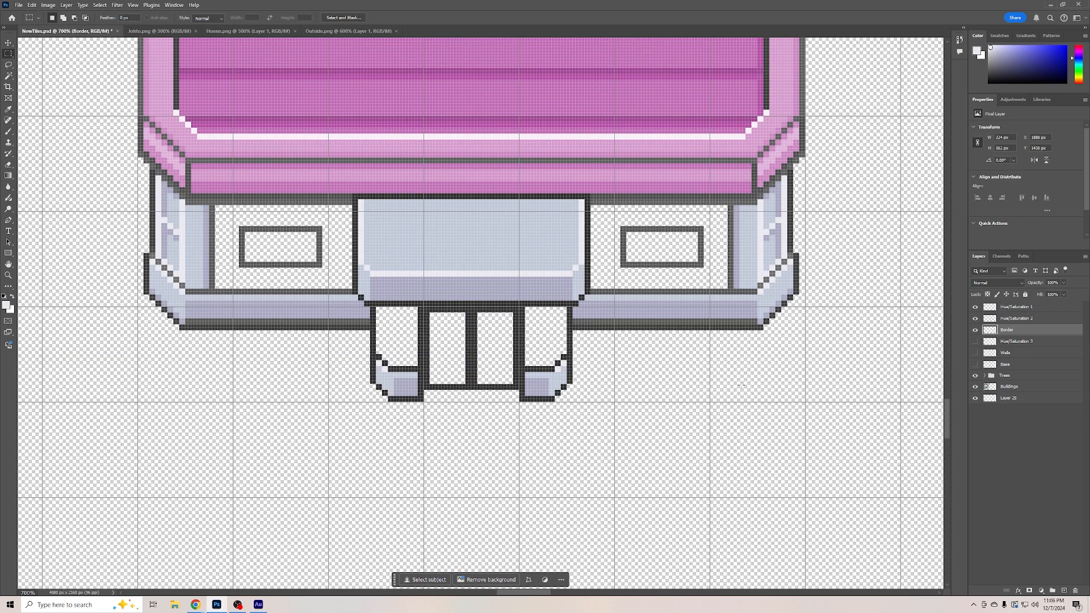
Add a Hue/Saturation adjustment above the Border layer with Colorize on, hue 218 and saturation 8
scroll(730, 386, up, 2)
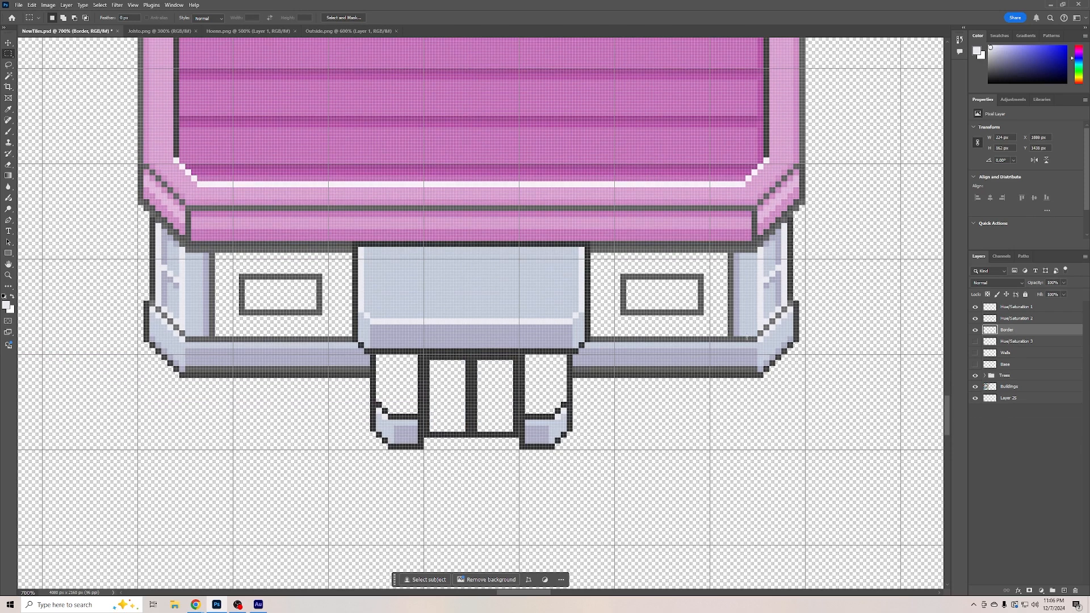
click(1013, 101)
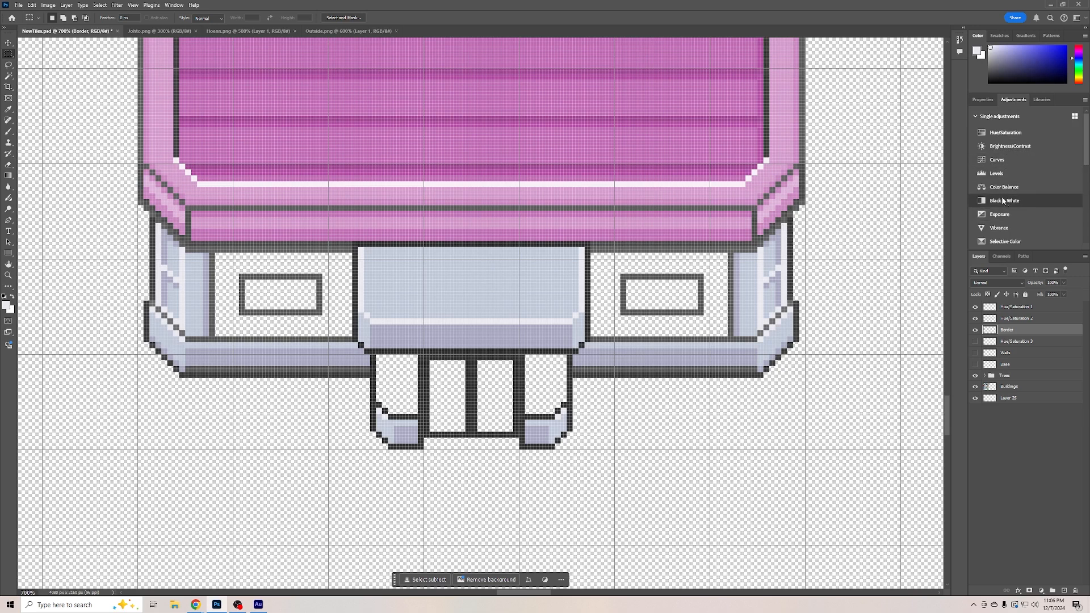
click(994, 133)
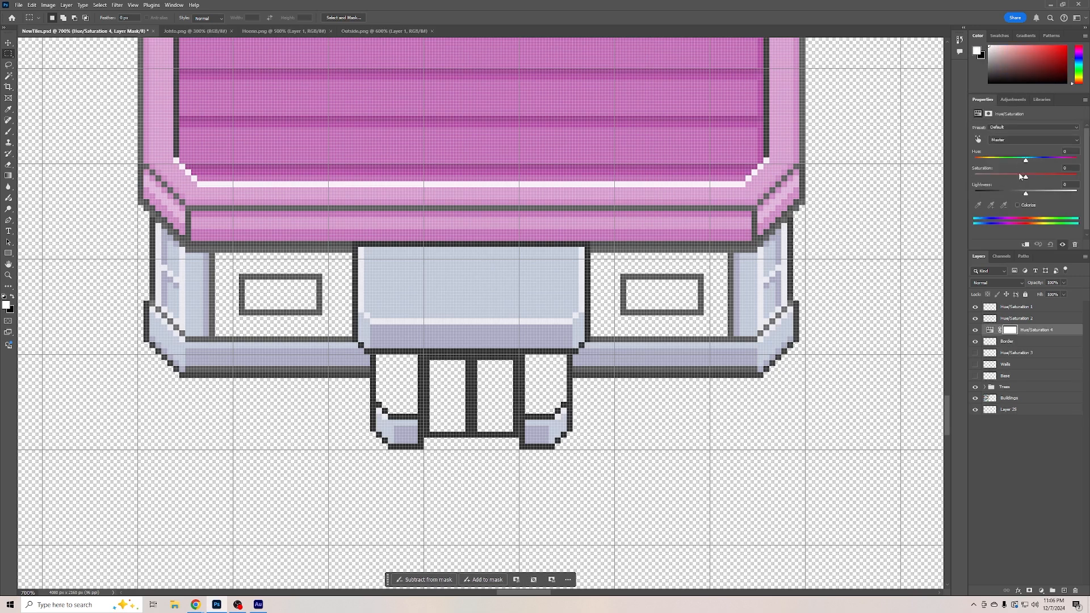
click(1019, 207)
click(1074, 151)
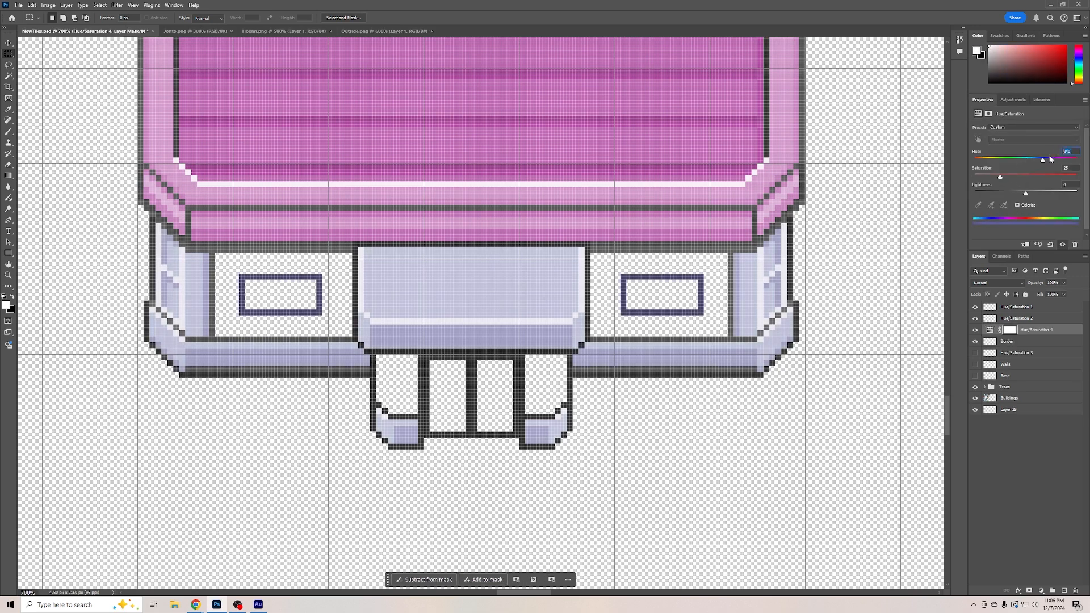
text(28)
click(1067, 168)
text(8)
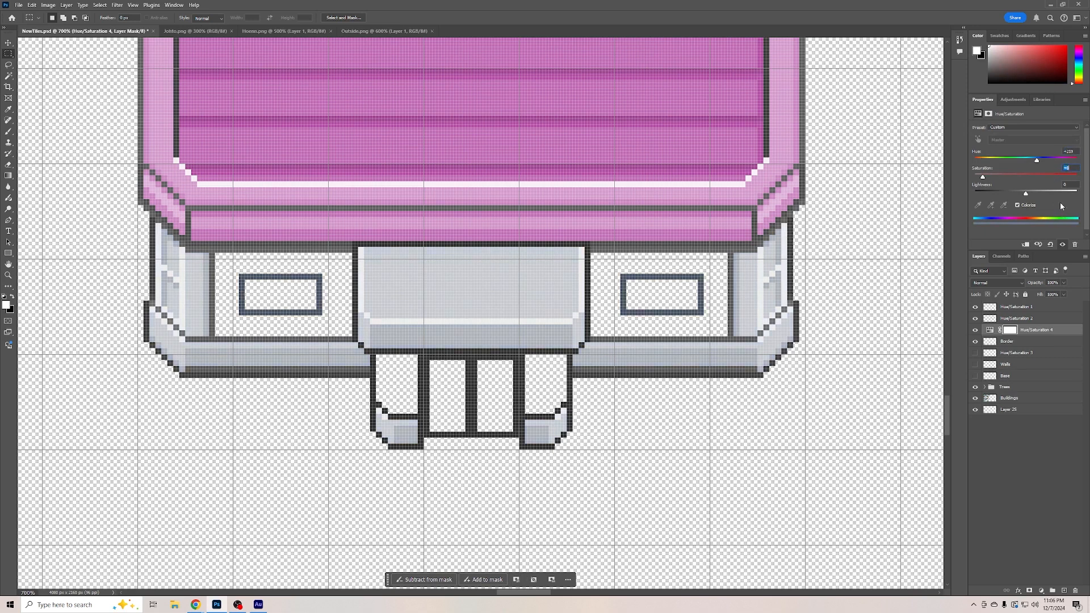
Merge the new Hue/Saturation 4 adjustment with the Border layer, and show the Hue/Saturation 3, Walls and Base layers again
shift+click(1016, 343)
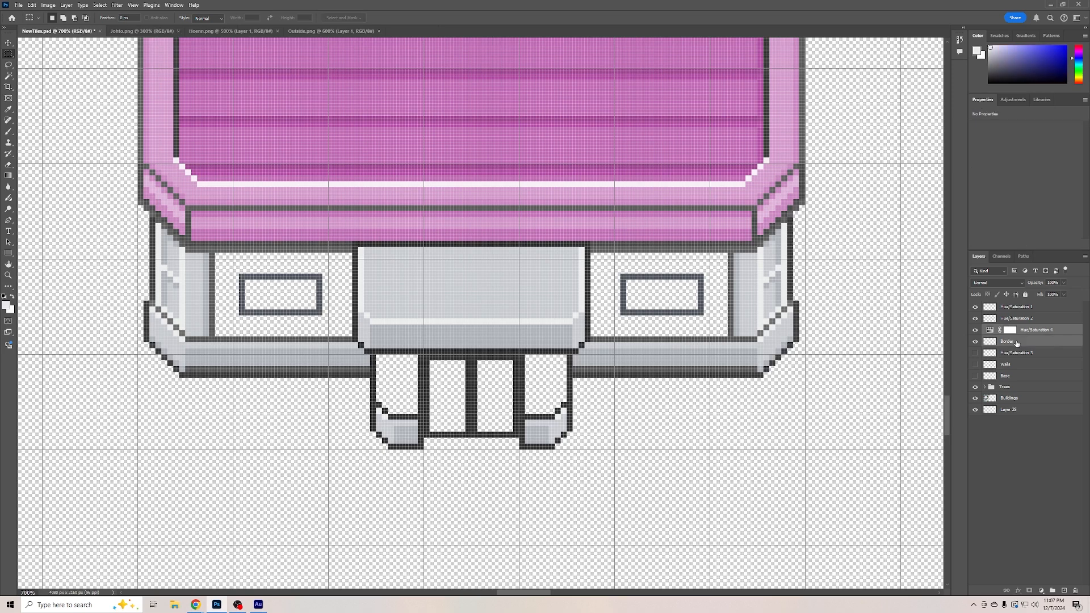
right_click(1016, 343)
click(1022, 405)
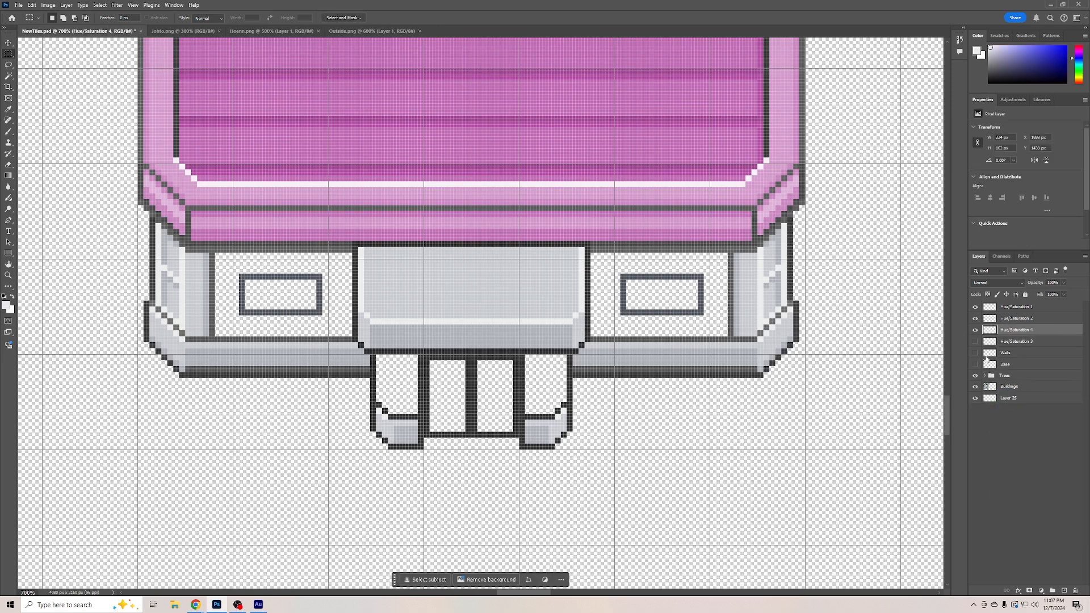
click(975, 353)
click(976, 364)
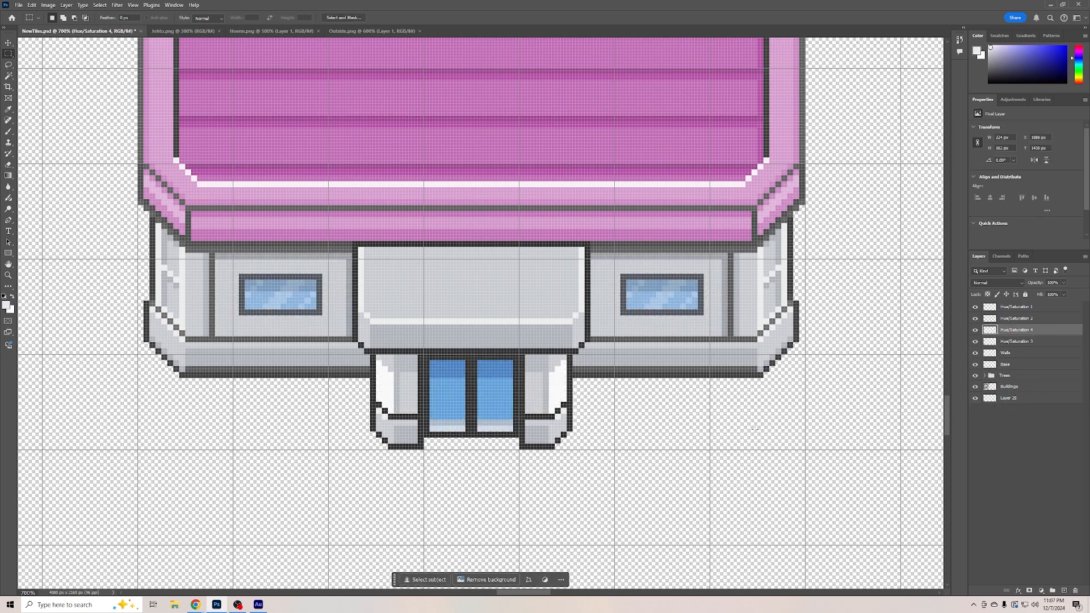
Undo the merge of the Hue/Saturation 4 adjustment with the Border layer and the showing of the layers beneath it
key(ctrl+minus)
key(ctrl+minus)
key(ctrl+minus)
key(ctrl+minus)
key(ctrl+minus)
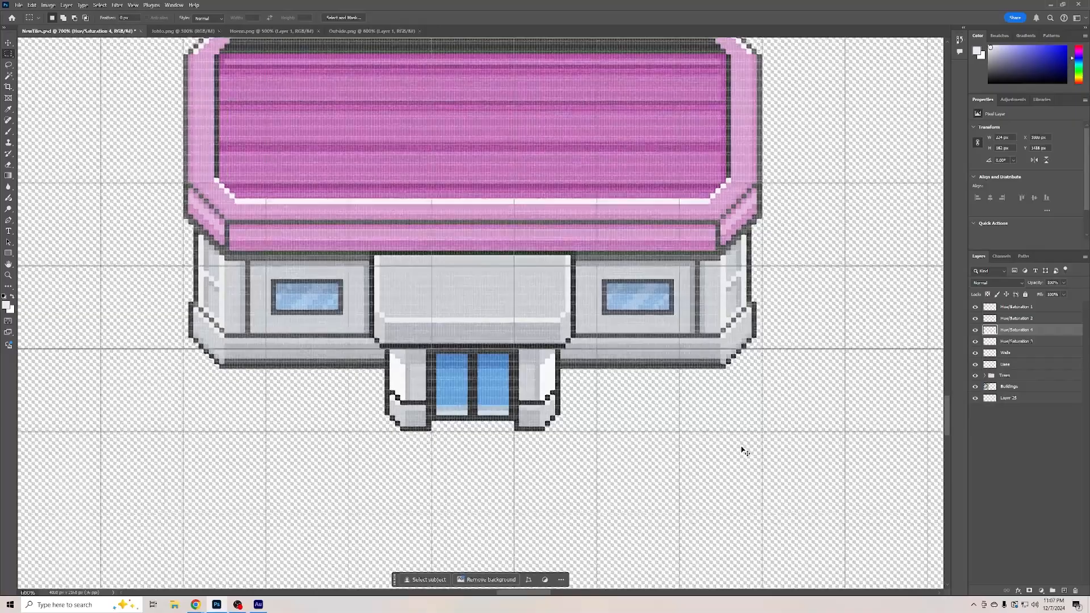
key(ctrl+plus)
key(ctrl+plus)
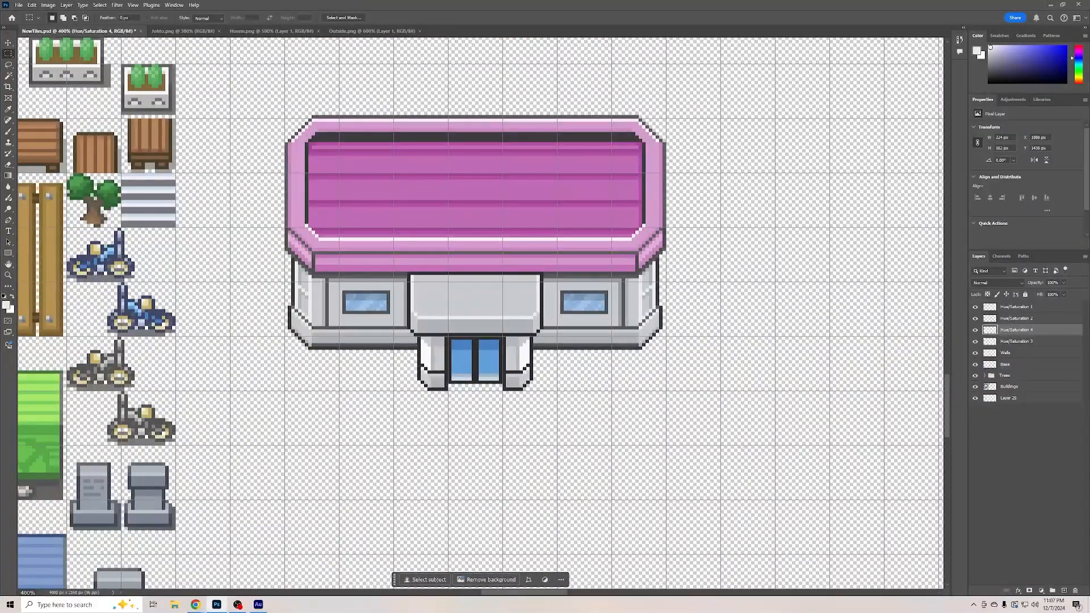
key(ctrl+z)
key(ctrl+z)
key(ctrl+z)
key(ctrl+z)
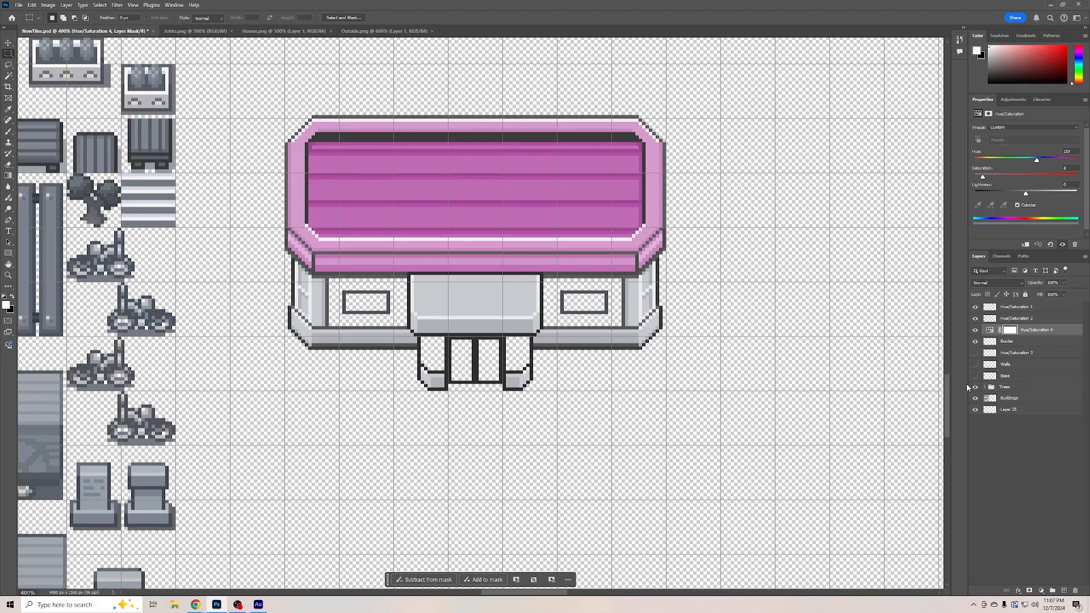
Show the layers below Border again, turn off Colorize in the Hue/Saturation 4 adjustment and set its saturation to -32
click(975, 331)
click(975, 364)
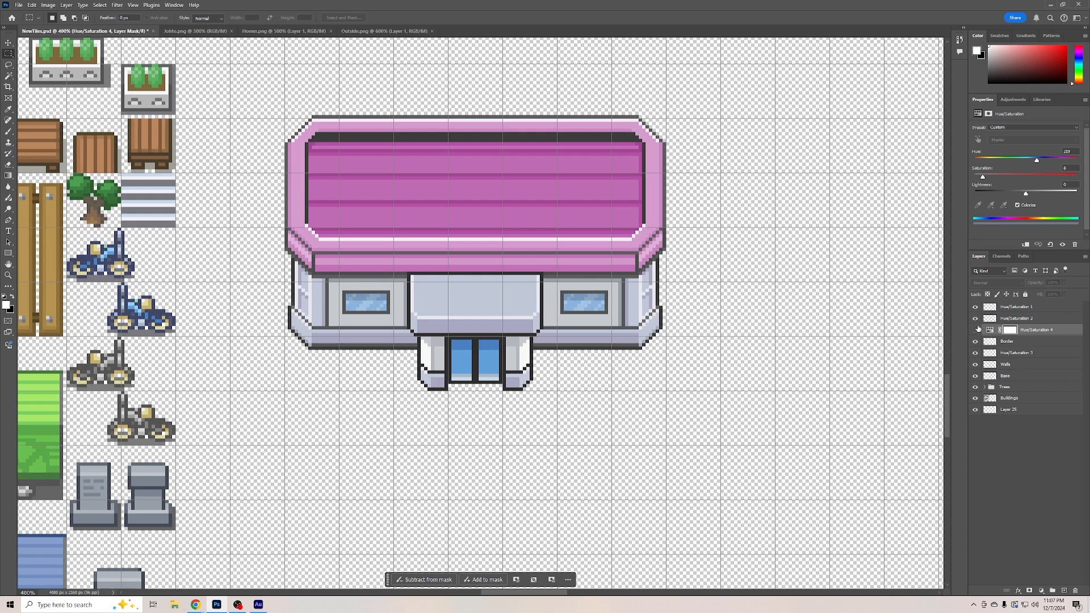
click(975, 330)
click(1020, 208)
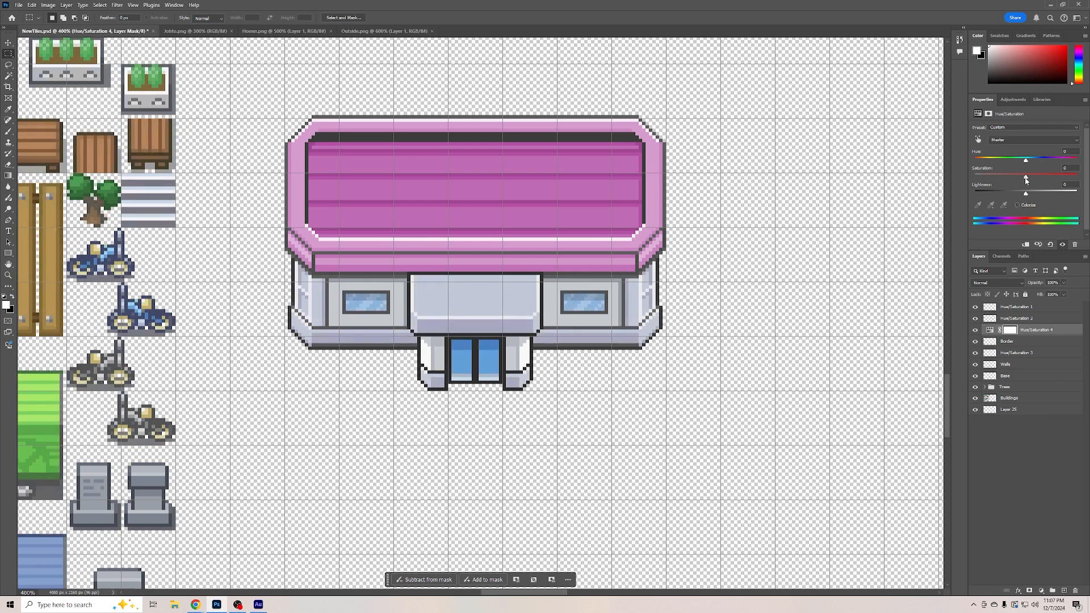
drag(1023, 179, 1015, 182)
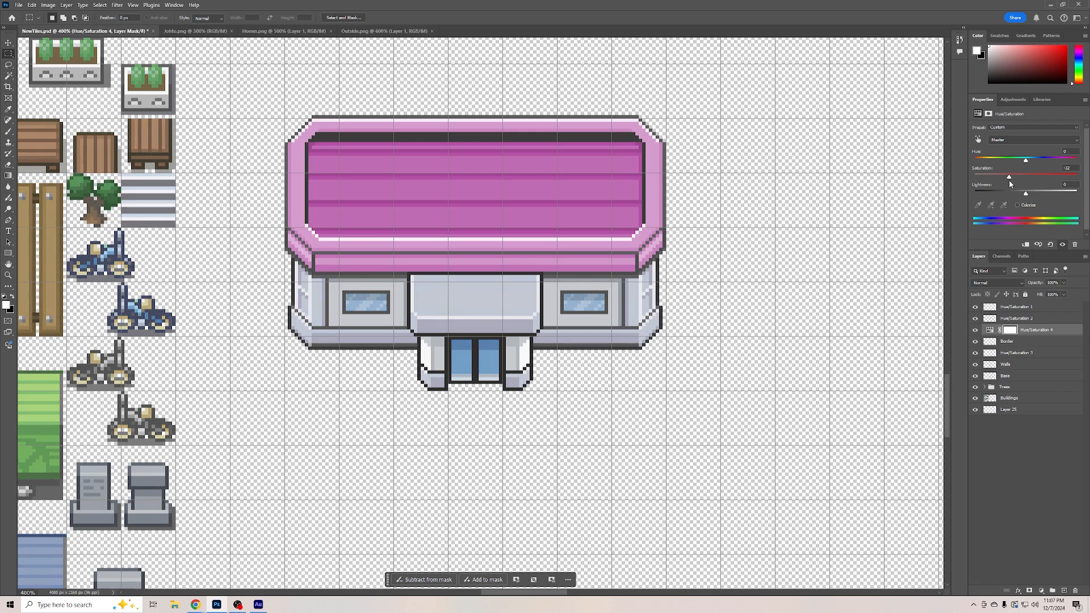
Merge the Hue/Saturation 4 adjustment with the Border layer
ctrl+click(1021, 343)
right_click(1021, 343)
click(1004, 500)
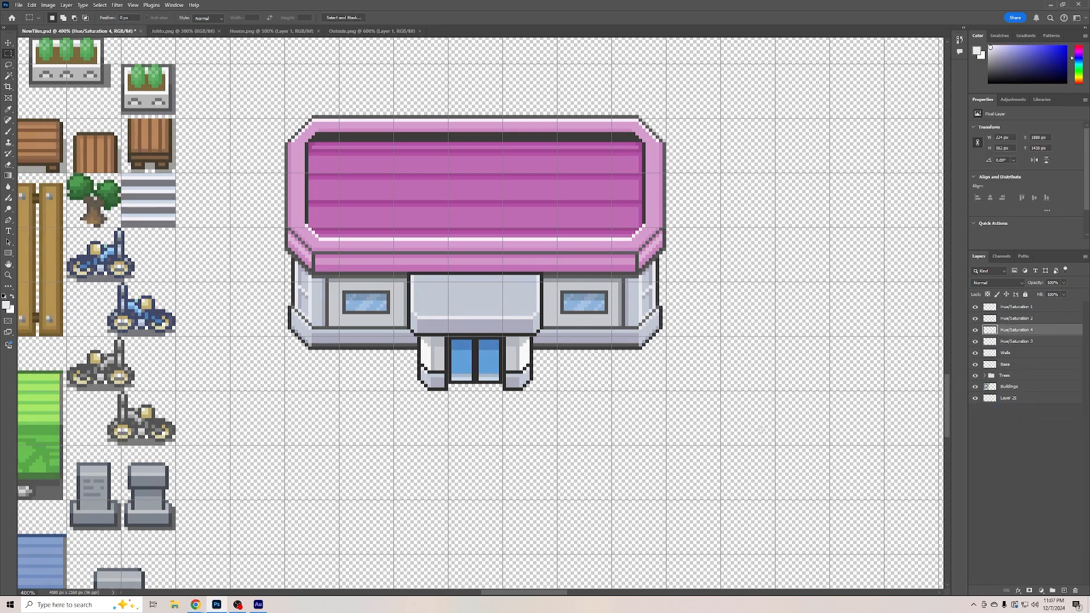
Merge all the building's layers, from Hue/Saturation 1 down to Base, into a single layer
key(ctrl+minus)
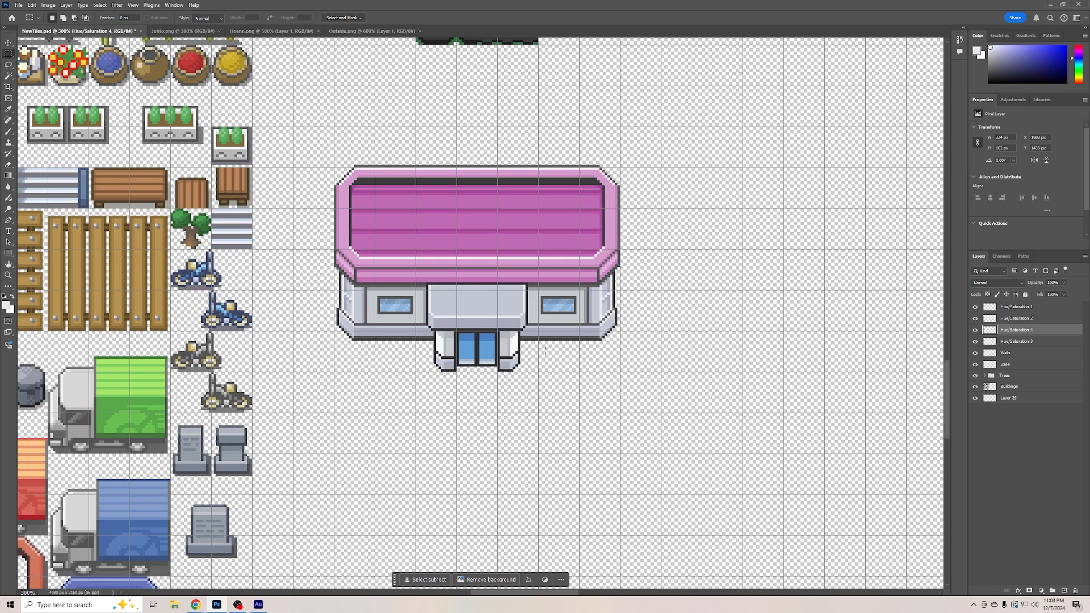
click(1009, 311)
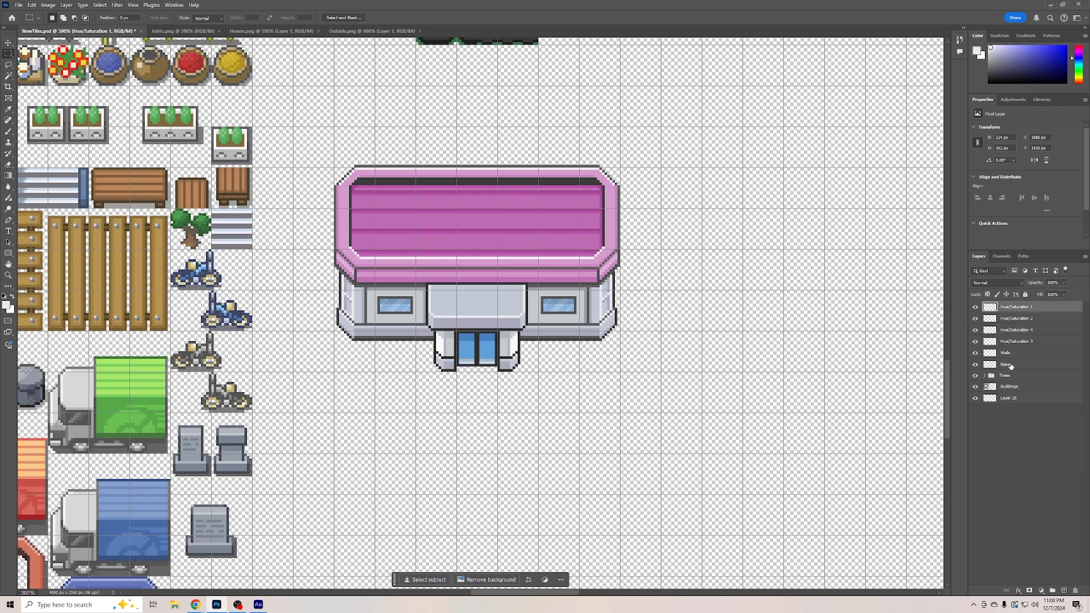
shift+click(1010, 366)
right_click(1011, 363)
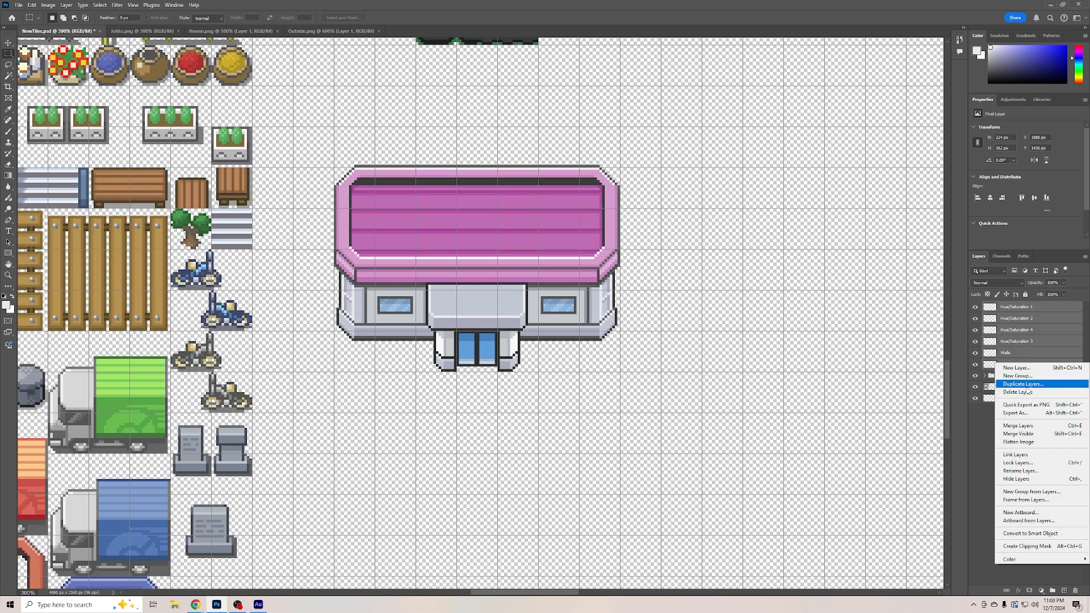
click(1025, 426)
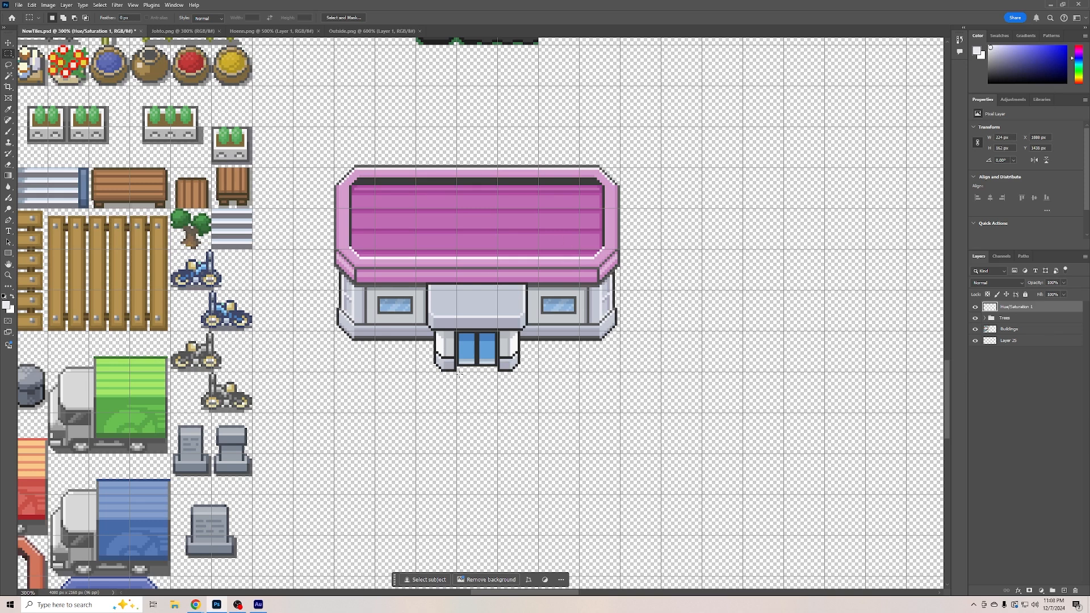
Copy the one-tile-wide left end of the pink building and place the copy below the building
scroll(460, 373, up, 1)
scroll(460, 373, down, 3)
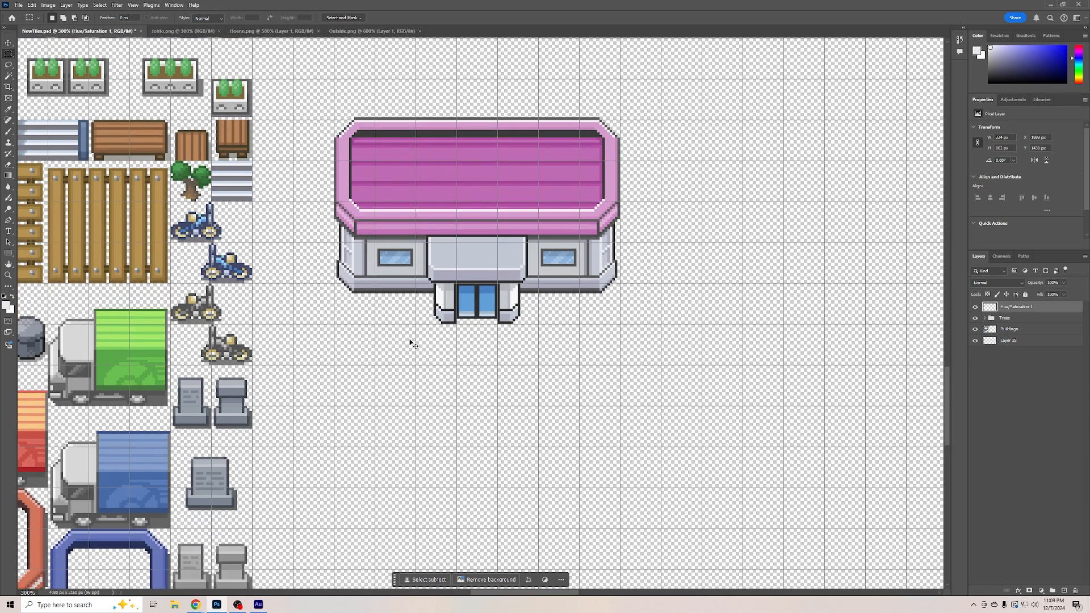
key(ctrl+plus)
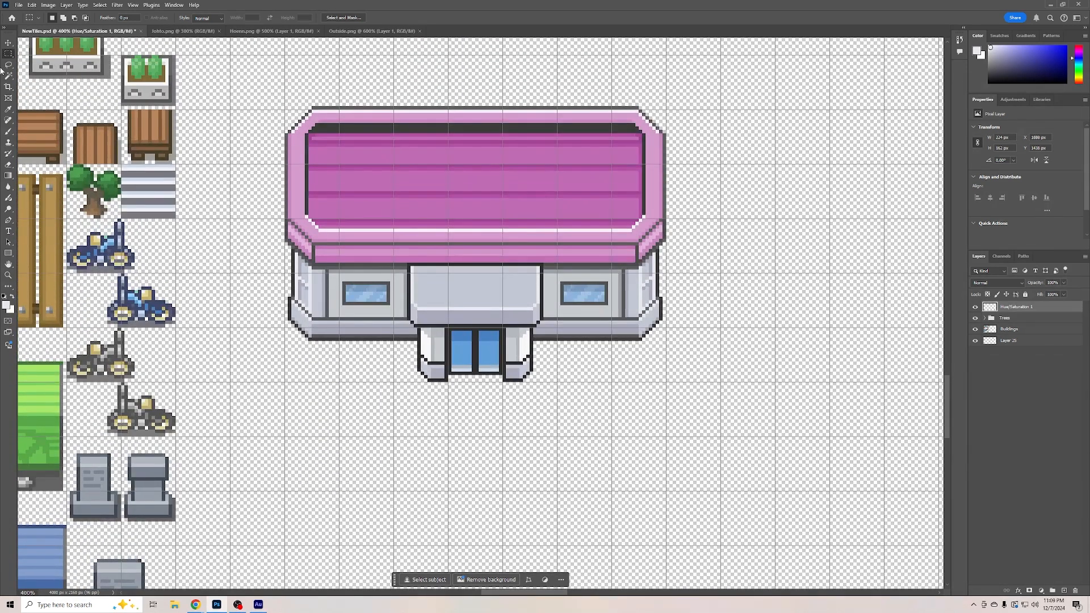
drag(284, 382, 339, 106)
key(ctrl+c)
scroll(407, 397, down, 3)
key(ctrl+v)
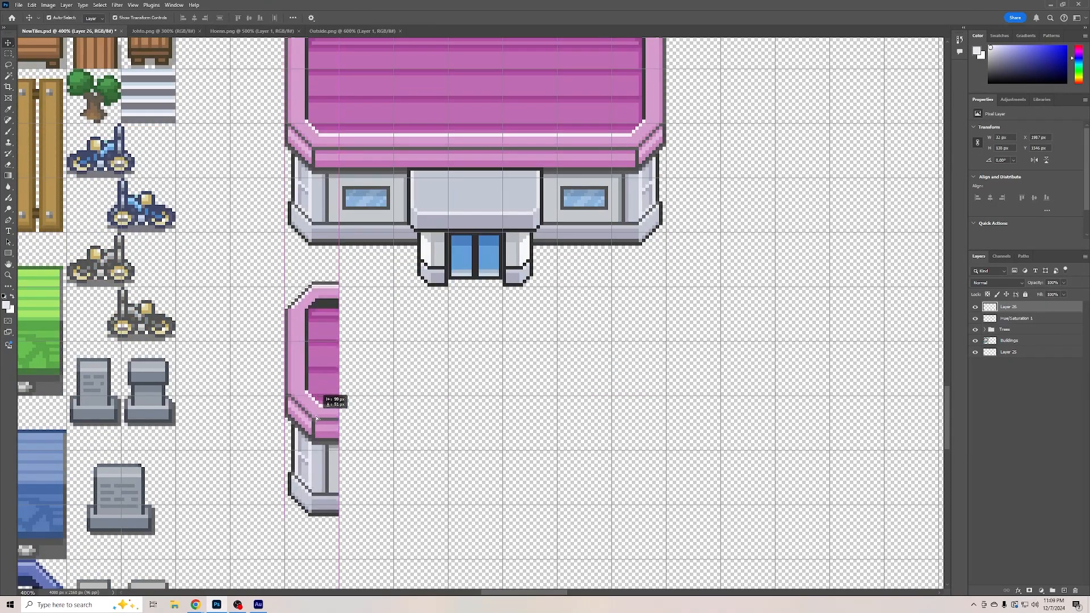
scroll(340, 375, down, 2)
Copy the three-tile-wide entrance section of the building and attach it to the pasted left end
scroll(340, 375, up, 4)
drag(394, 374, 557, 101)
key(ctrl+c)
key(Return)
scroll(635, 421, down, 3)
key(ctrl+v)
key(v)
drag(532, 341, 423, 354)
click(578, 329)
scroll(590, 337, up, 3)
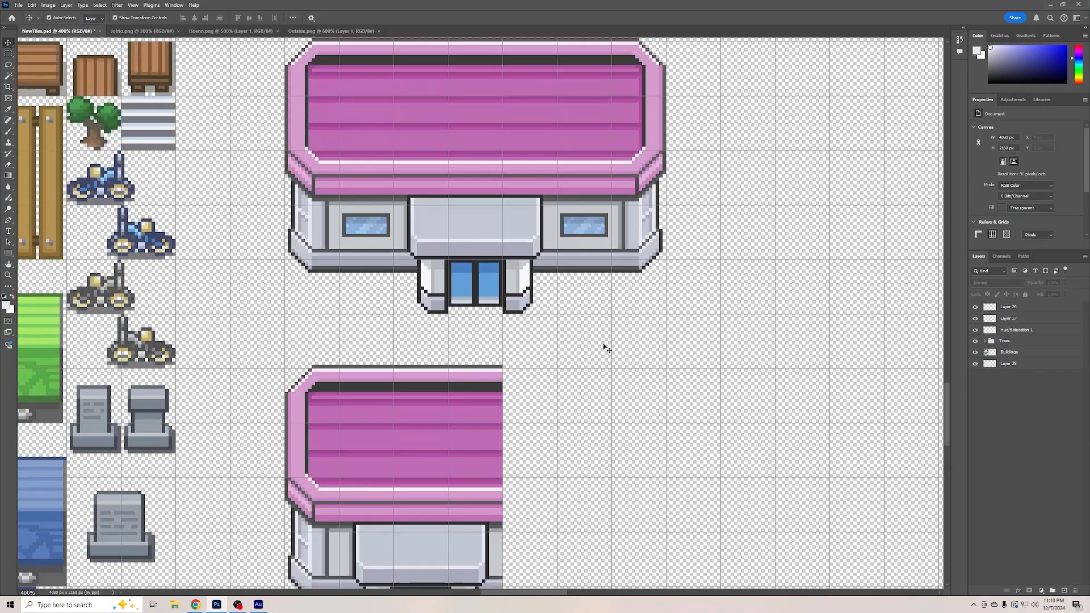
Copy the one-tile-wide window section of the building and place two copies side by side after the pasted entrance
key(m)
mouse_move(557, 332)
mouse_down()
mouse_move(611, 50)
mouse_move(611, 387)
mouse_up()
scroll(736, 294, down, 3)
scroll(735, 293, up, 3)
key(ctrl+shift+c)
scroll(611, 387, down, 3)
key(ctrl+v)
key(v)
drag(486, 427, 535, 370)
alt+drag(535, 370, 590, 371)
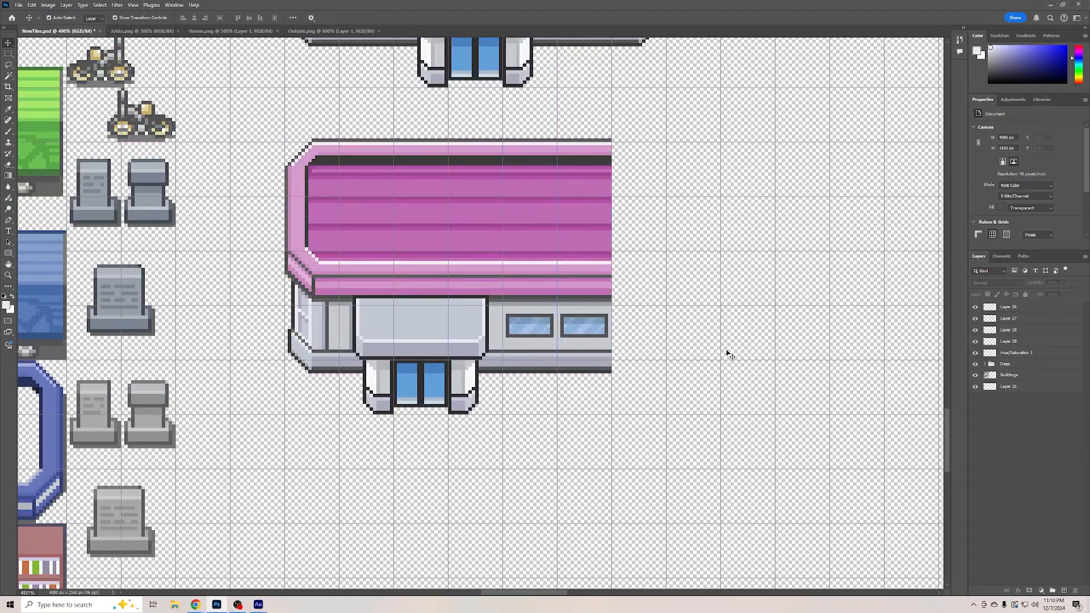
Undo all the building sections pasted below the original building
key(ctrl+z)
key(ctrl+z)
key(ctrl+z)
key(ctrl+z)
key(ctrl+z)
key(ctrl+z)
key(ctrl+z)
key(ctrl+z)
key(ctrl+z)
key(ctrl+z)
Copy the building's full-width roof section and place the copy below the original building
scroll(729, 353, up, 3)
key(m)
drag(284, 108, 667, 325)
scroll(667, 326, down, 3)
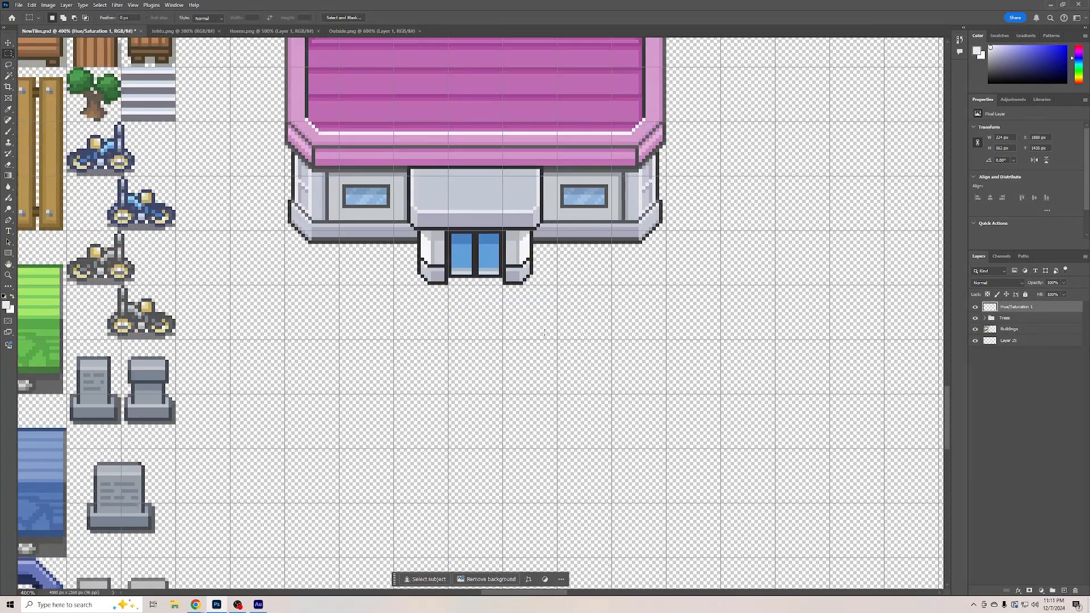
key(ctrl+v)
key(v)
drag(498, 315, 492, 419)
key(ctrl+t)
Find the gray rooftop fan unit in the tileset and make the Buildings layer active for copying it
scroll(491, 419, left, 10)
key(m)
mouse_move(672, 176)
mouse_down()
mouse_move(733, 234)
mouse_move(730, 248)
mouse_up()
key(ctrl+d)
key(ctrl+plus)
key(ctrl+plus)
key(ctrl+plus)
key(ctrl+plus)
key(ctrl+plus)
scroll(480, 314, right, 5)
click(1009, 340)
scroll(480, 314, up, 5)
Paste the gray fan unit and place it on the left part of the roof copy
key(ctrl+minus)
key(ctrl+minus)
key(ctrl+minus)
key(ctrl+minus)
scroll(621, 436, left, 5)
scroll(621, 436, down, 3)
key(ctrl+v)
key(v)
drag(480, 326, 413, 371)
Place a second gray fan unit on the right part of the roof copy and merge both units with the roof
key(ctrl+v)
drag(496, 327, 684, 372)
shift+click(1008, 330)
key(ctrl+e)
Delete a section from the middle of the roof copy and move its right part one tile left to close the gap
key(m)
drag(506, 219, 778, 219)
key(Delete)
key(v)
drag(661, 396, 593, 396)
Copy the narrow strip beside the original building's entrance from all layers, place it at the roof copy and merge it in
scroll(593, 396, up, 3)
key(m)
mouse_move(643, 366)
mouse_down()
mouse_move(630, 197)
mouse_move(440, 162)
mouse_up()
key(ctrl+c)
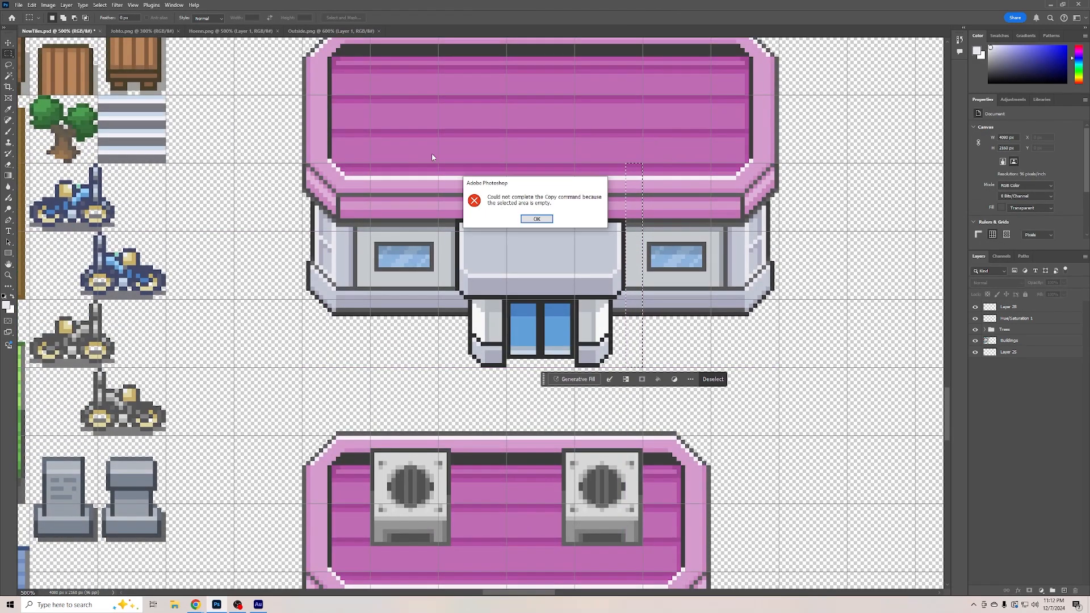
key(Return)
key(ctrl+shift+c)
scroll(482, 312, right, 5)
key(ctrl+v)
key(v)
drag(429, 336, 444, 466)
scroll(420, 449, down, 3)
key(ctrl+e)
key(ctrl+minus)
key(ctrl+minus)
scroll(700, 398, down, 2)
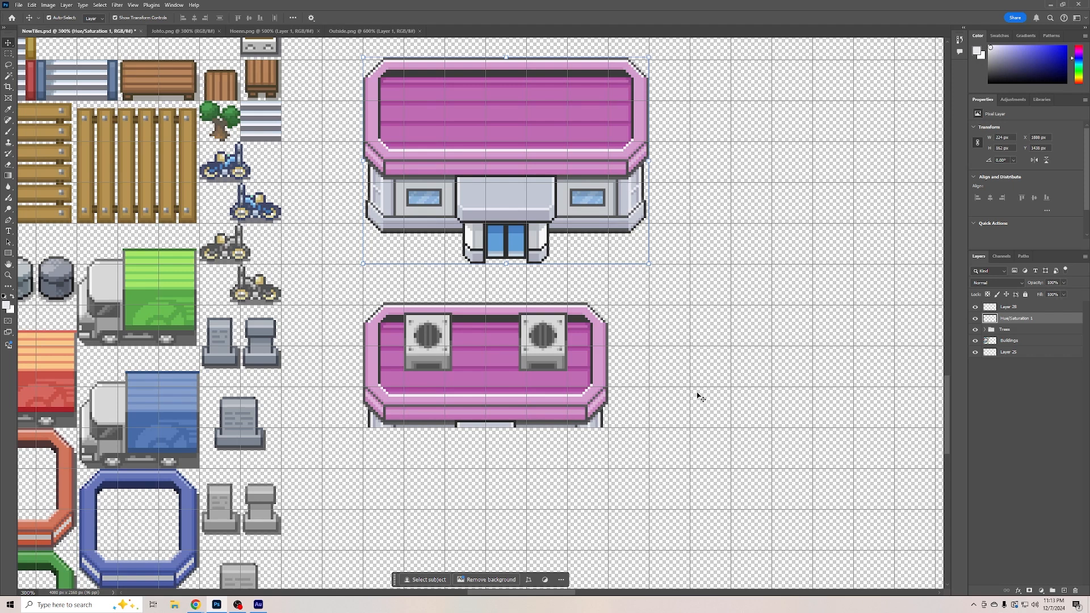
click(736, 375)
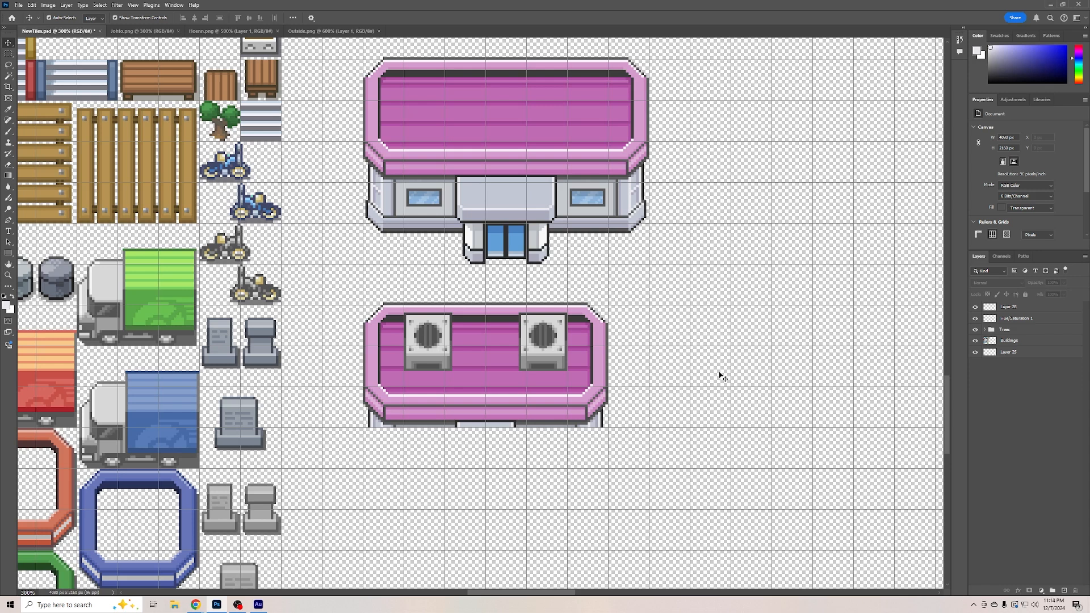
click(516, 346)
click(681, 320)
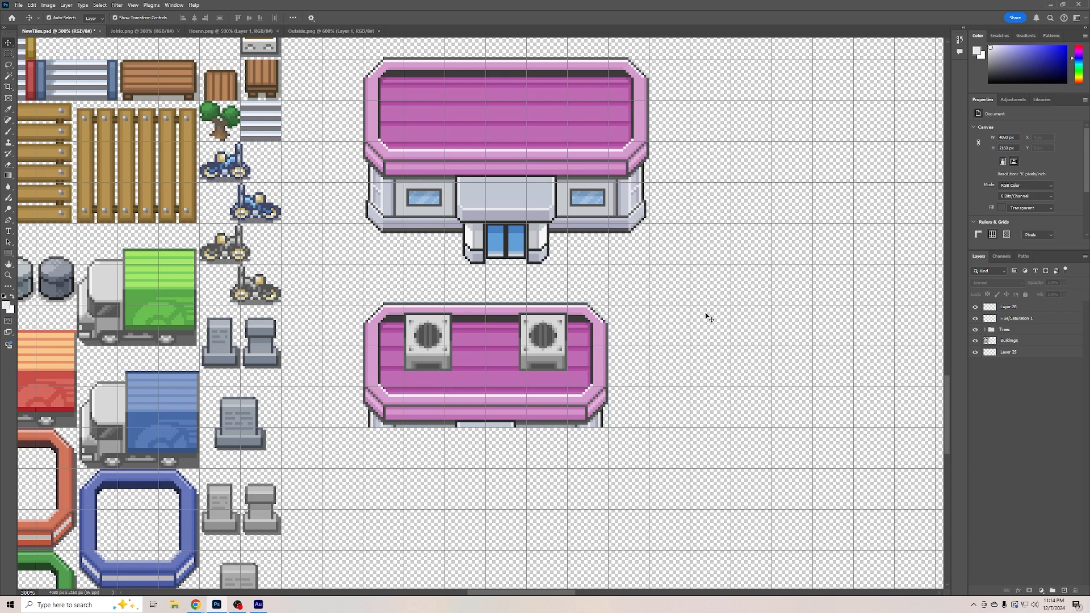